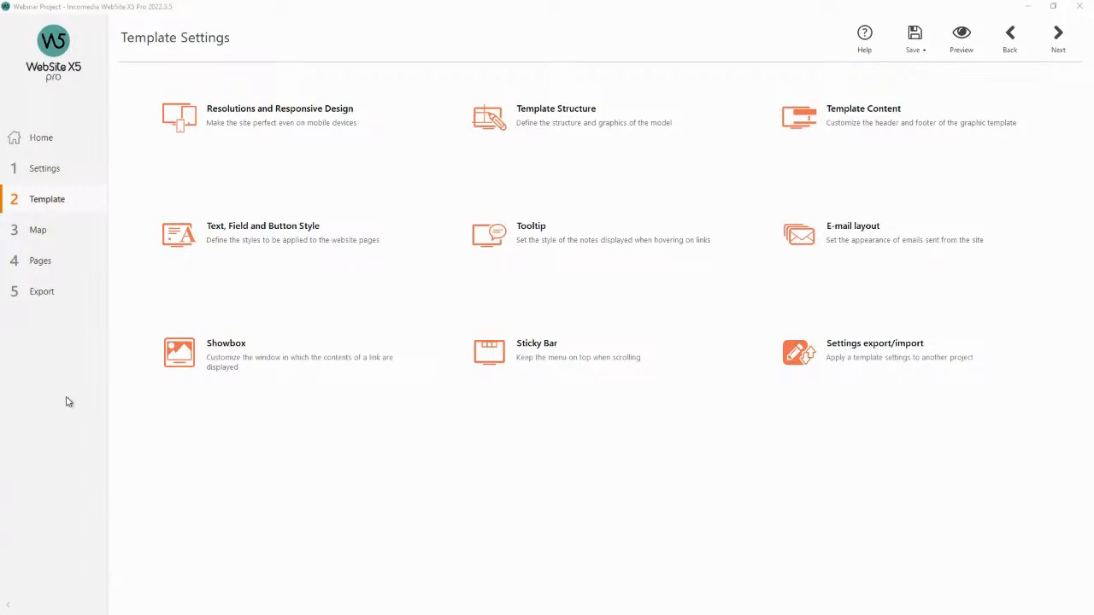
Preview the website and scroll through its sections, then close the preview.
left_click(962, 49)
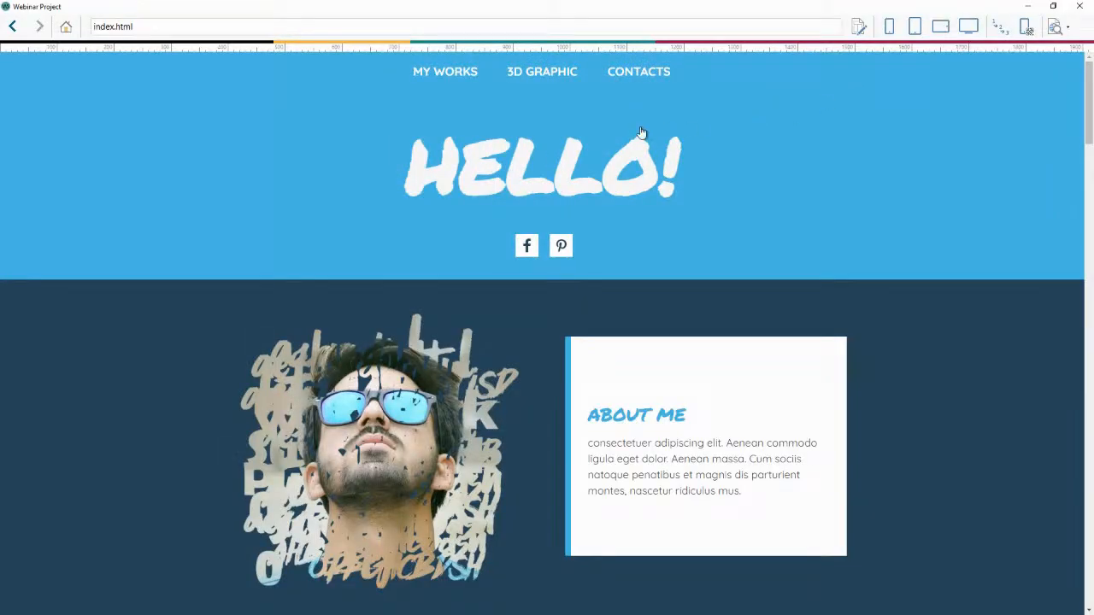
scroll(627, 135, "down", 3)
scroll(626, 135, "down", 3)
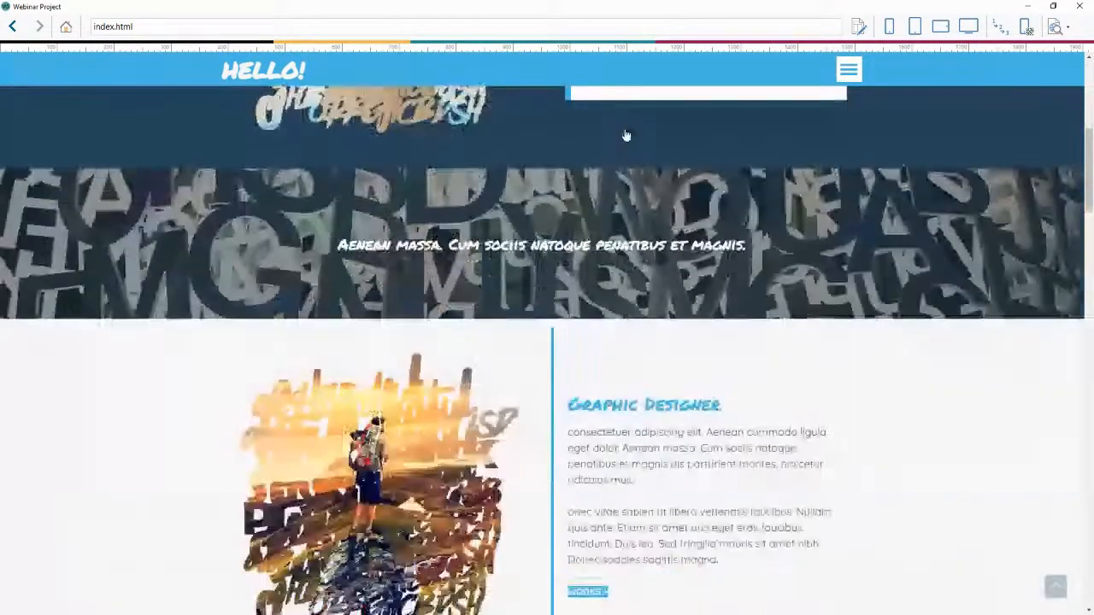
scroll(627, 135, "down", 5)
scroll(626, 135, "down", 10)
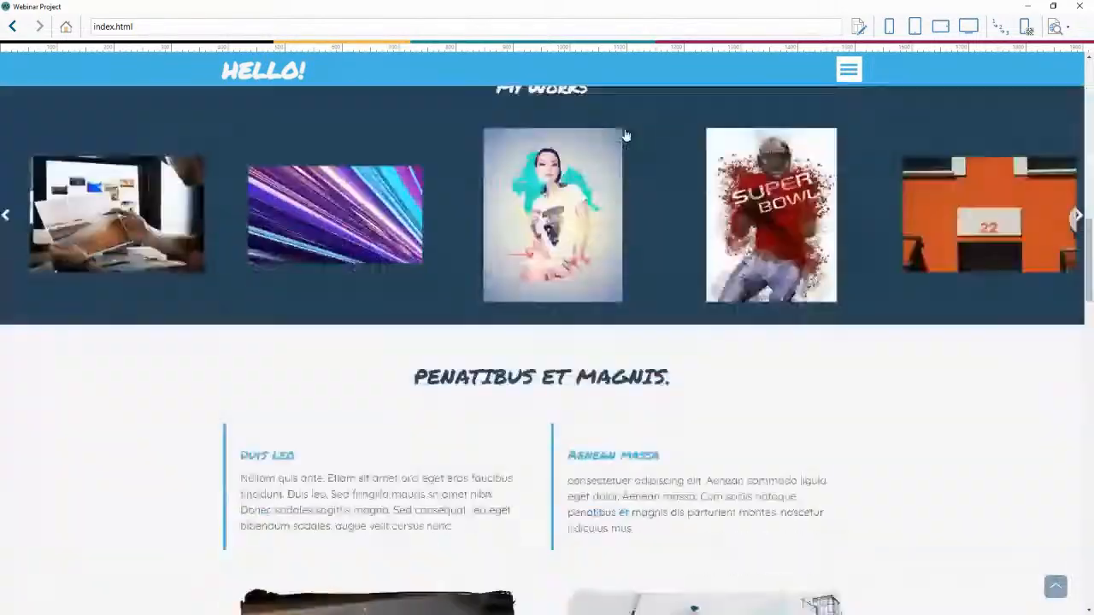
scroll(627, 135, "down", 3)
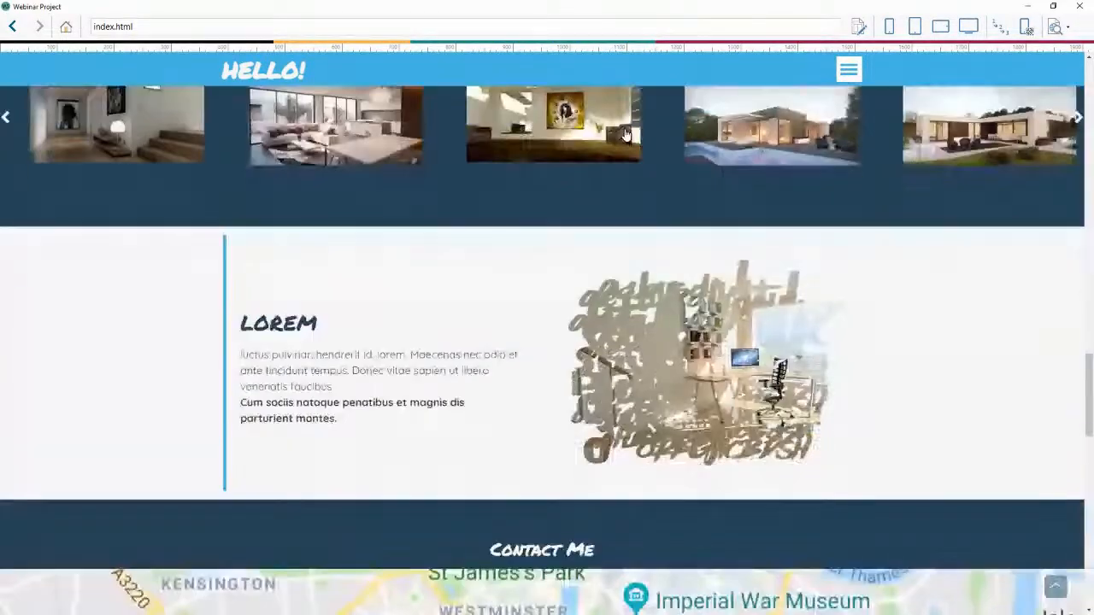
scroll(627, 135, "up", 6)
scroll(627, 148, "up", 12)
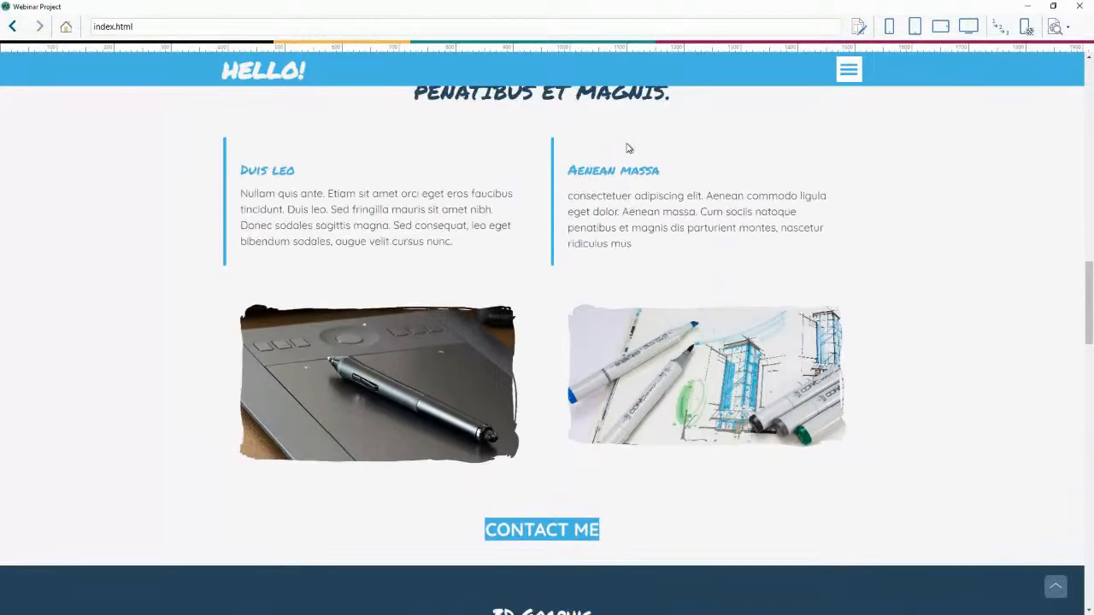
scroll(627, 149, "up", 3)
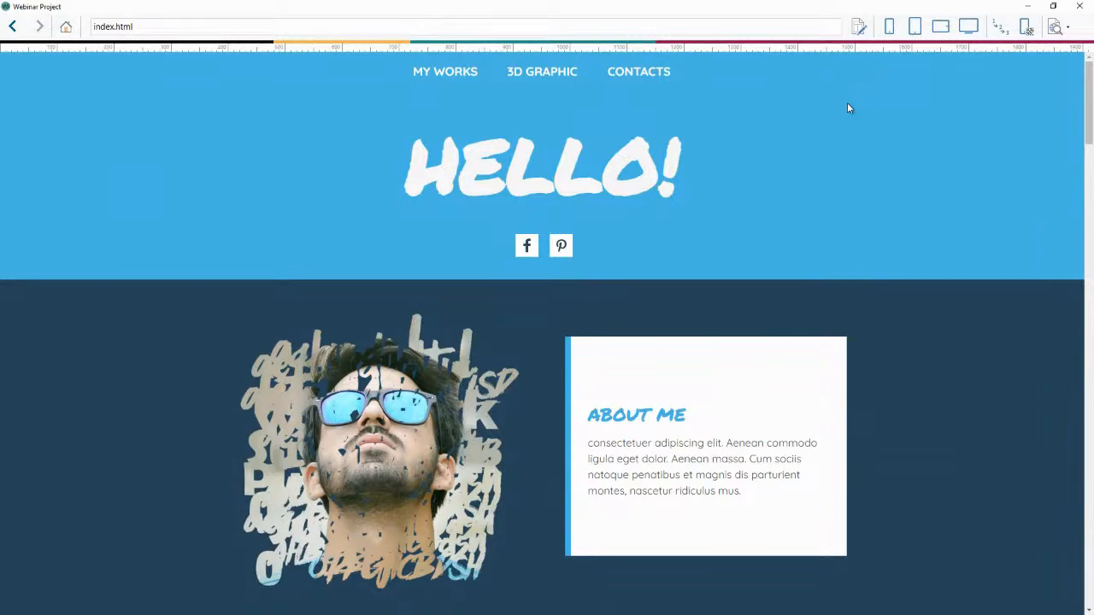
scroll(827, 114, "down", 5)
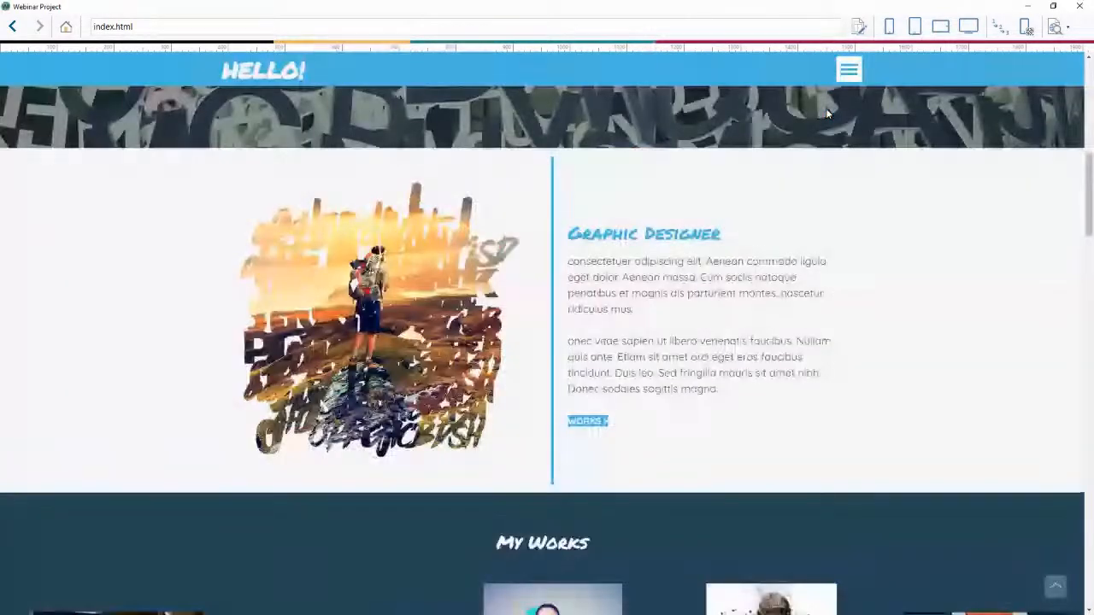
scroll(832, 129, "down", 7)
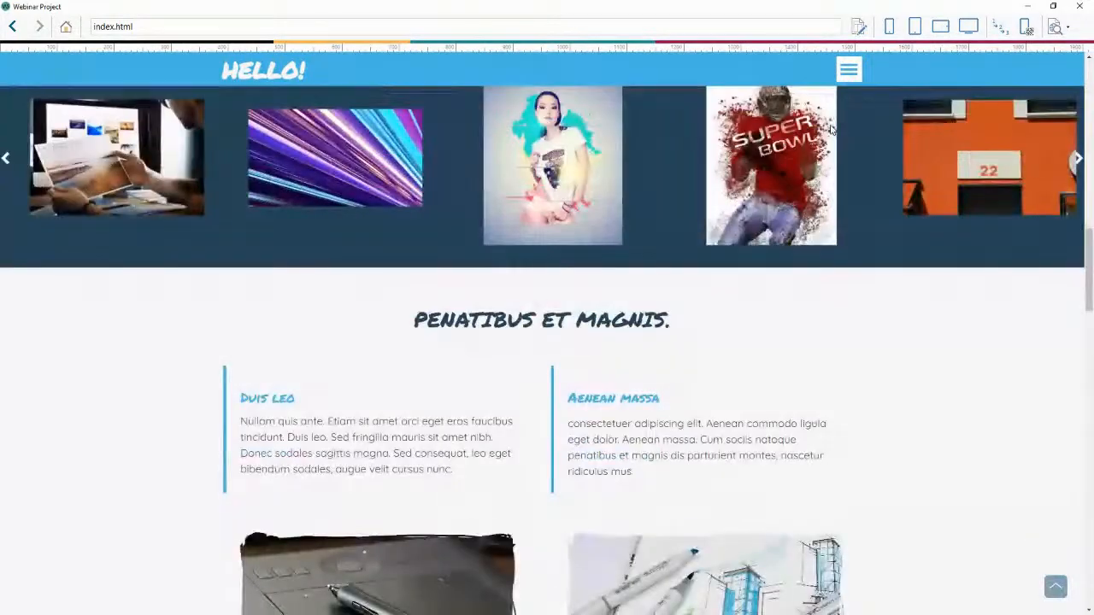
scroll(833, 130, "down", 1)
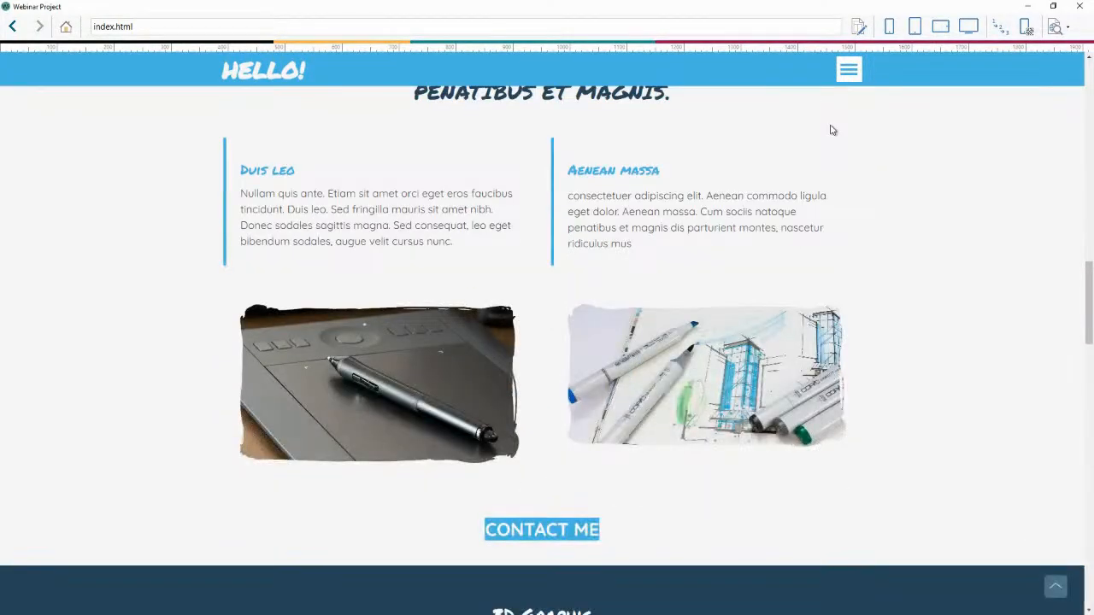
scroll(832, 130, "down", 5)
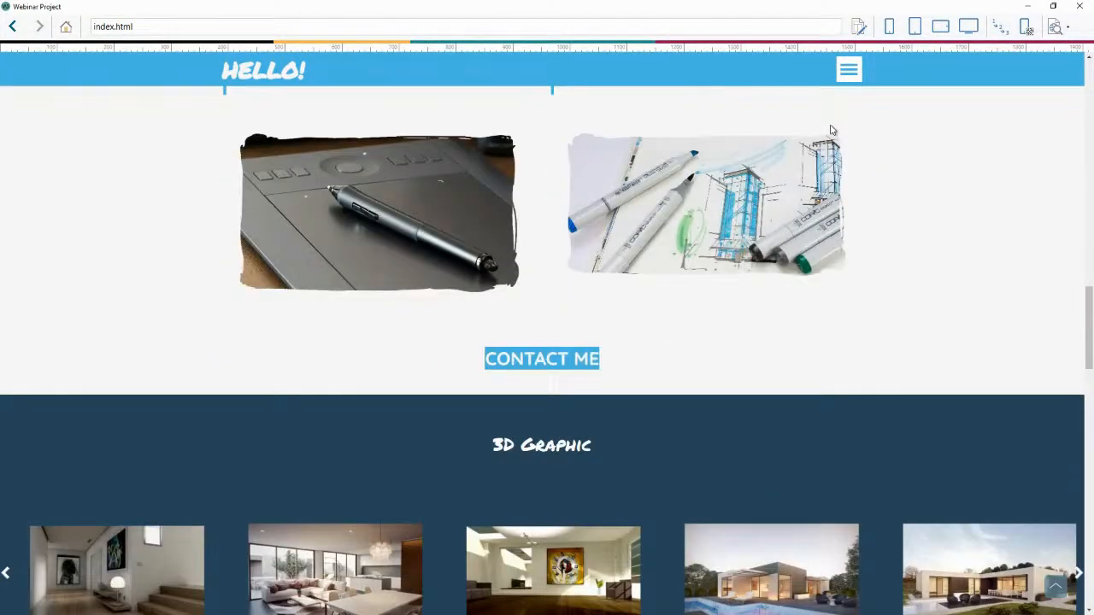
scroll(850, 139, "up", 11)
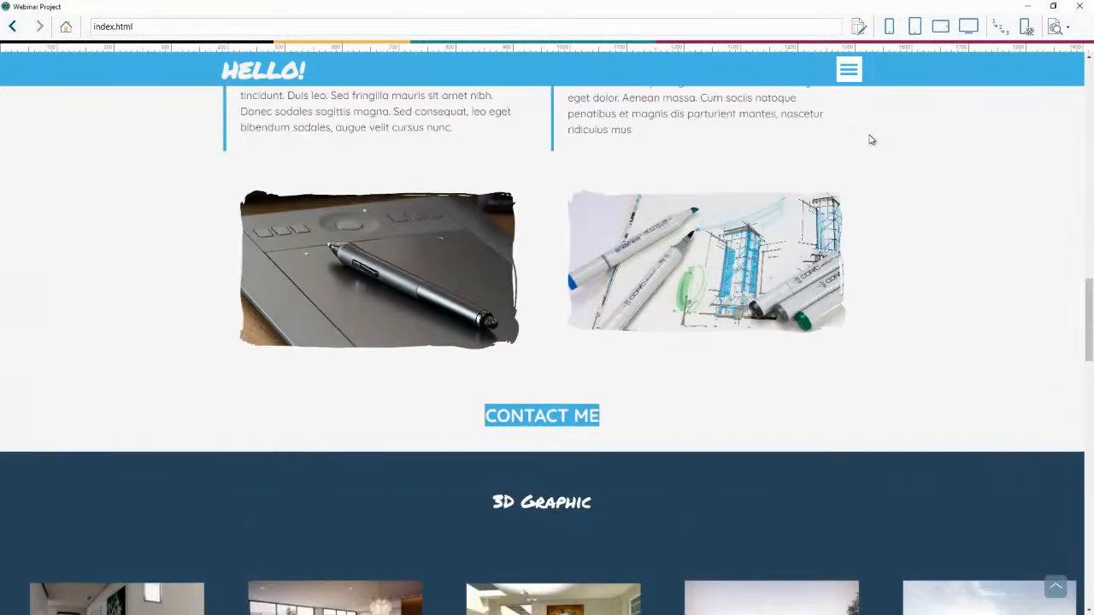
scroll(870, 140, "up", 15)
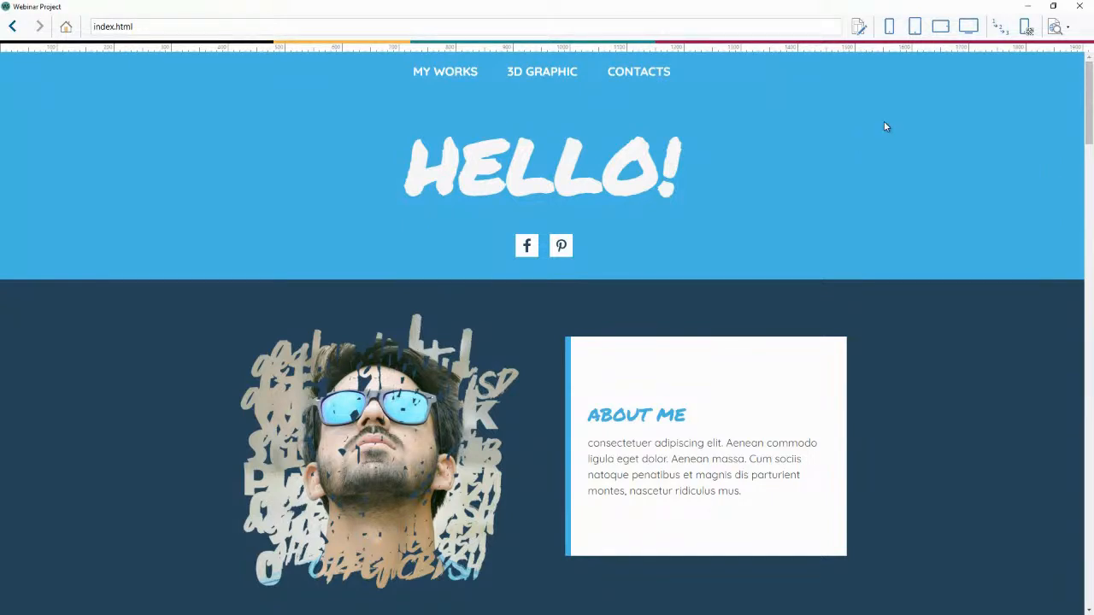
left_click(1076, 7)
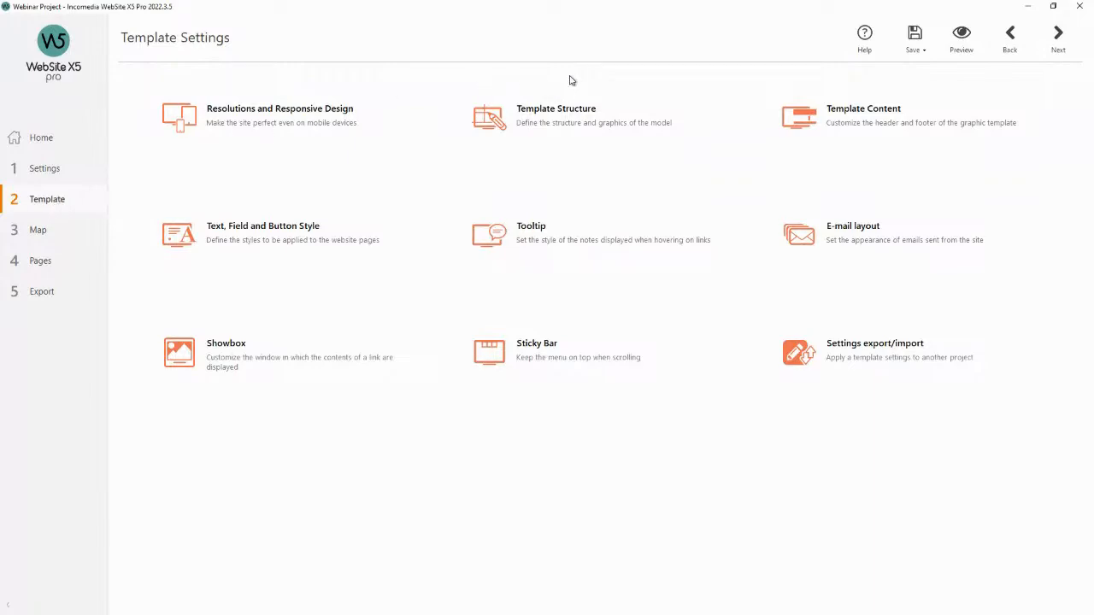
Open Template Structure and inspect the header, page background, contents and footer sections in its preview.
left_click(557, 114)
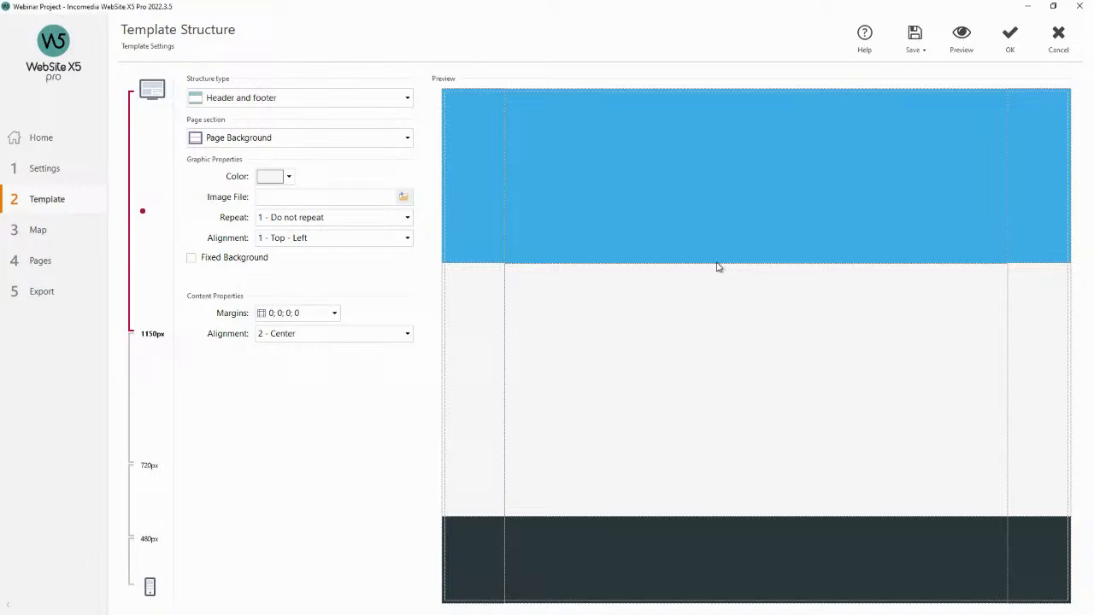
left_click(739, 221)
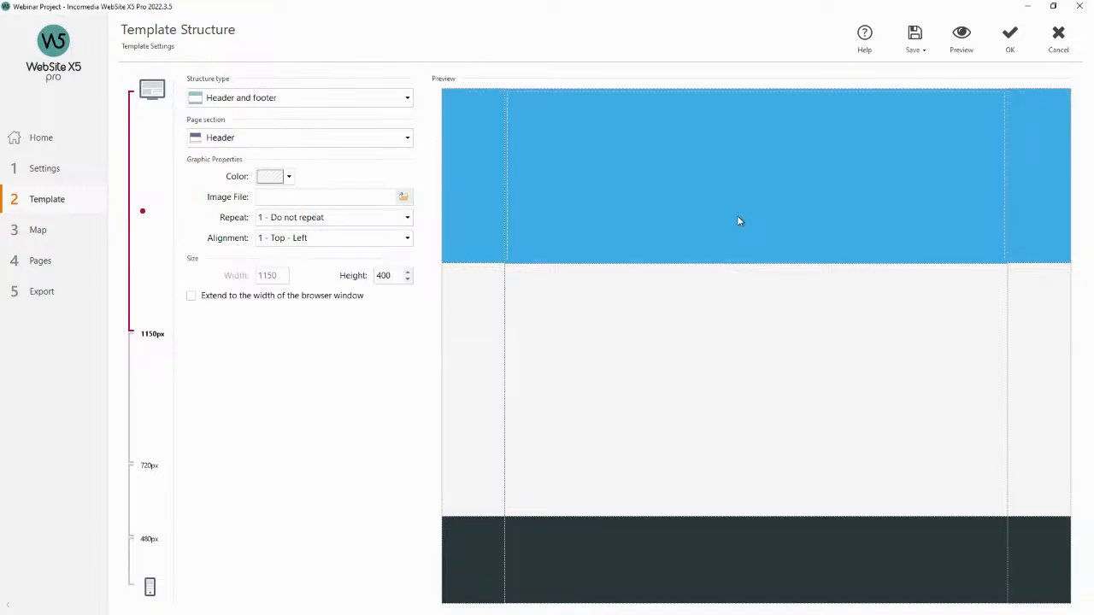
left_click(483, 314)
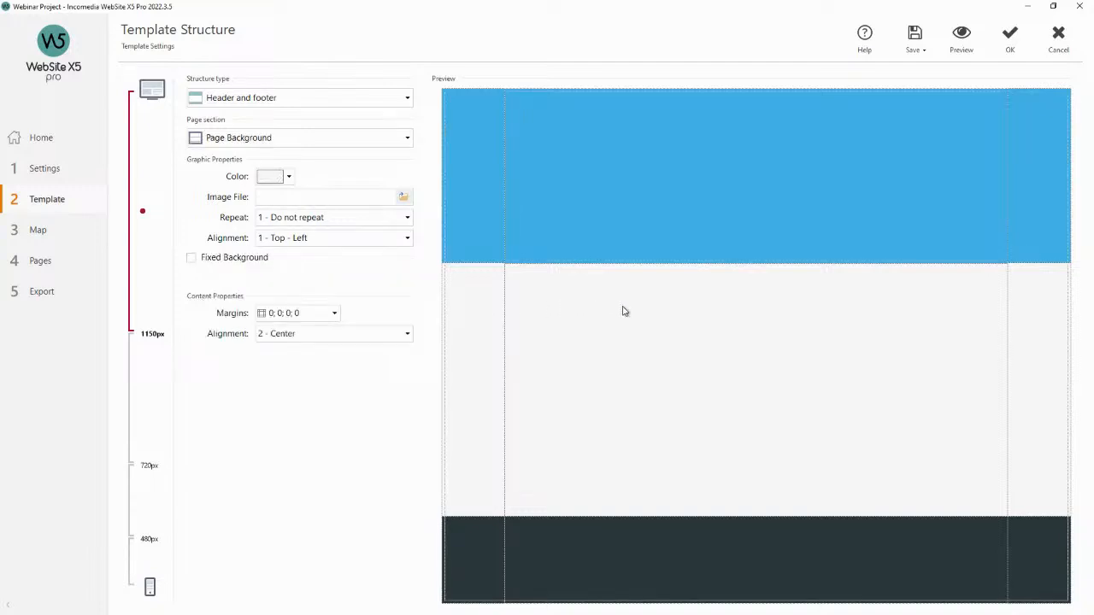
left_click(778, 536)
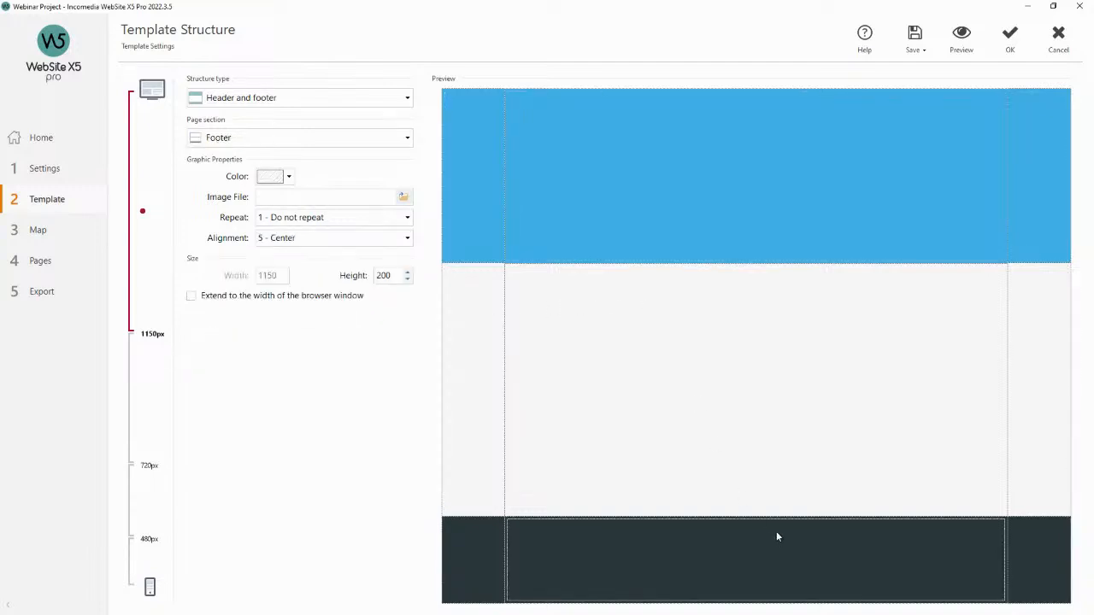
left_click(751, 419)
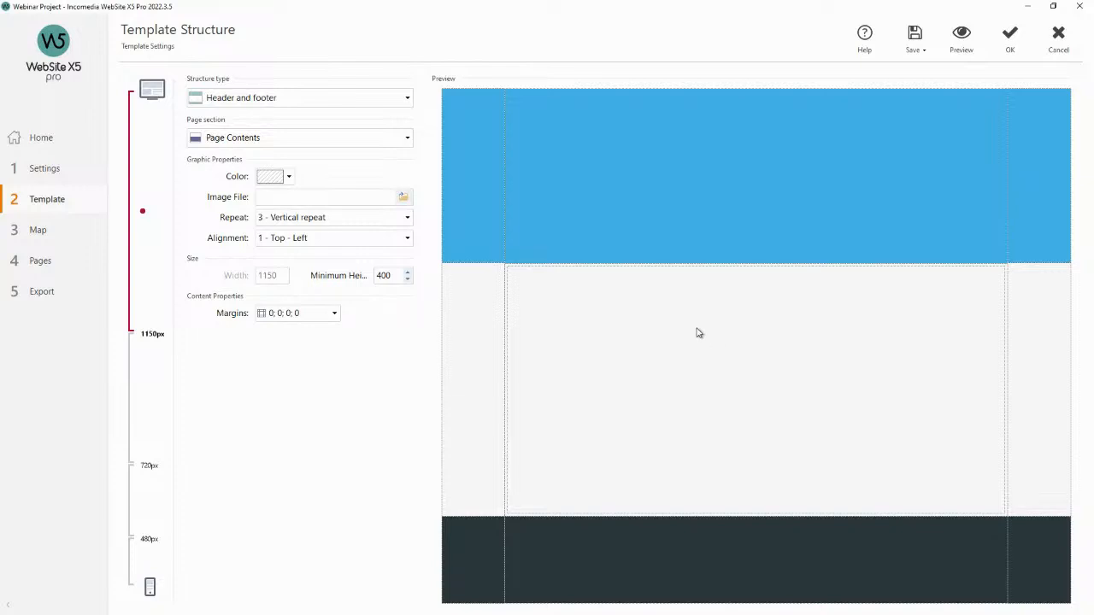
left_click(658, 231)
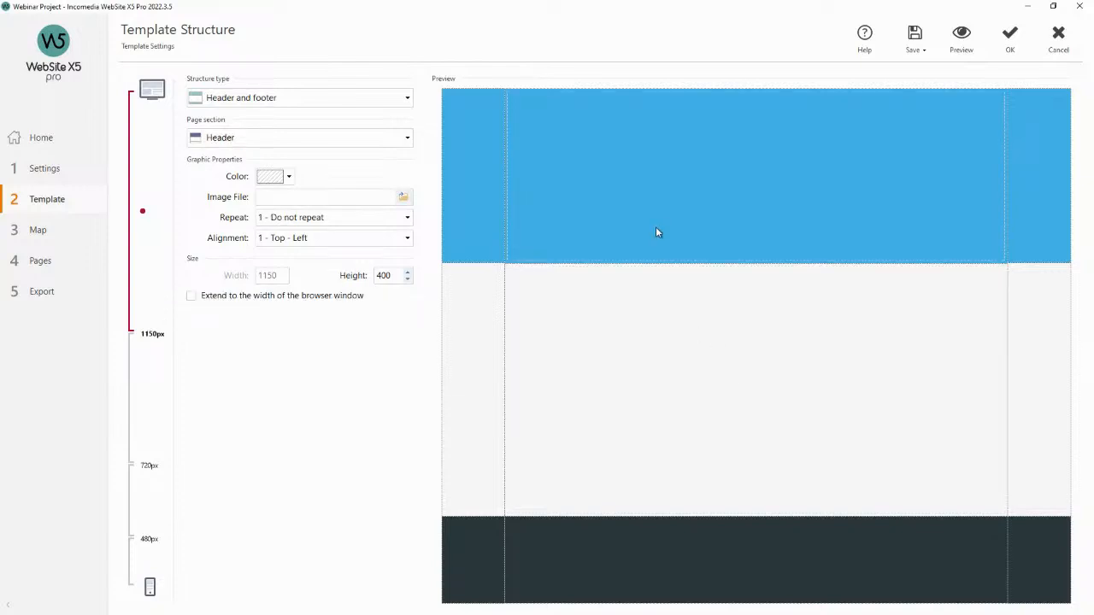
left_click(481, 184)
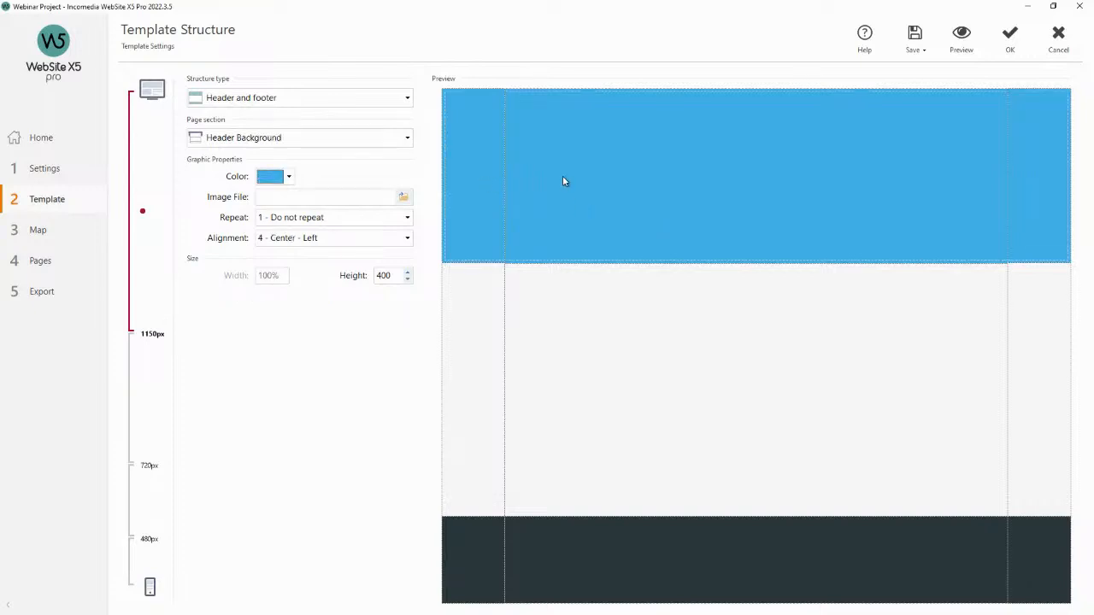
left_click(503, 522)
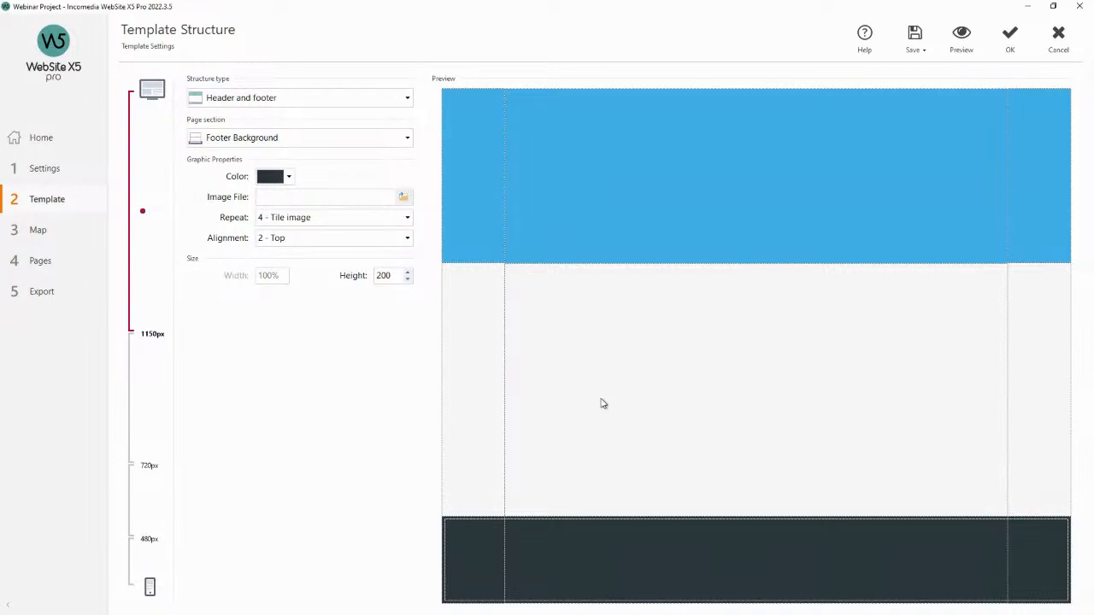
left_click(488, 203)
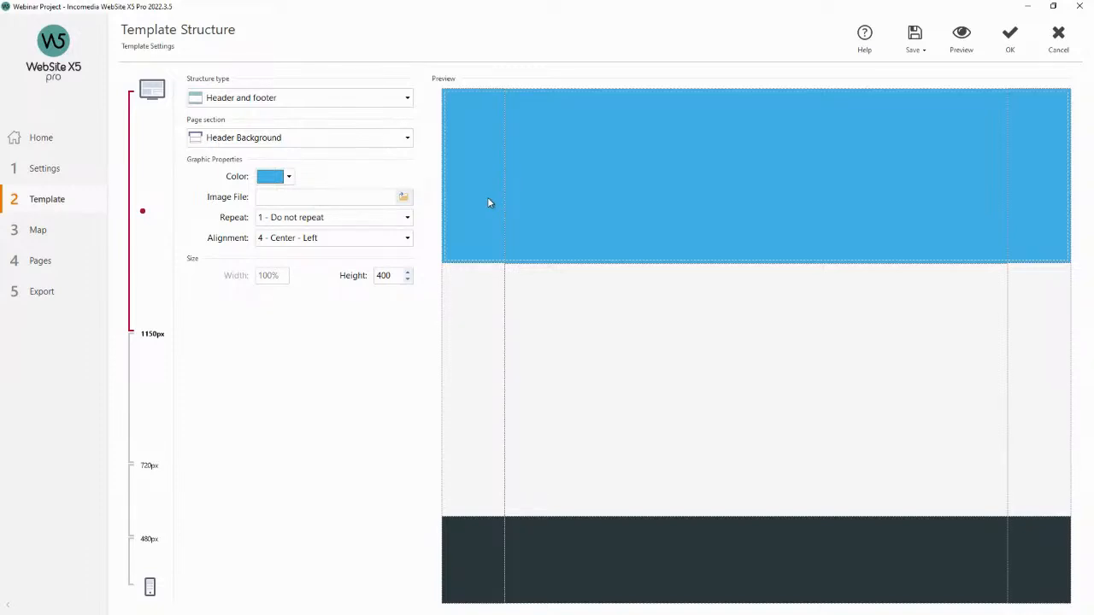
left_click(592, 183)
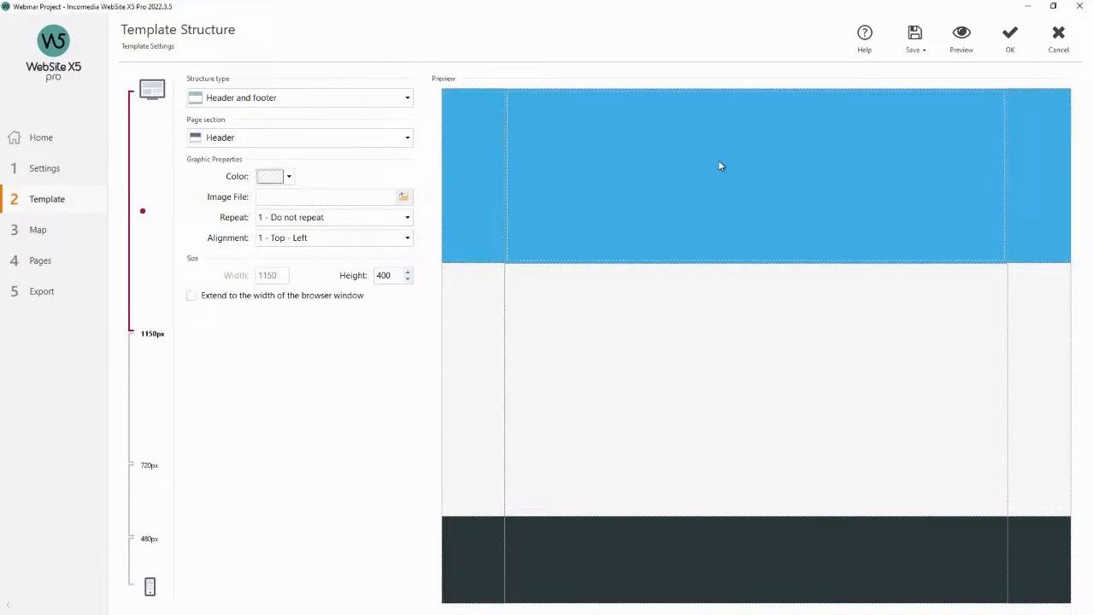
Set the header background colour to the light pink swatch.
left_click(485, 176)
left_click(628, 161)
left_click(466, 159)
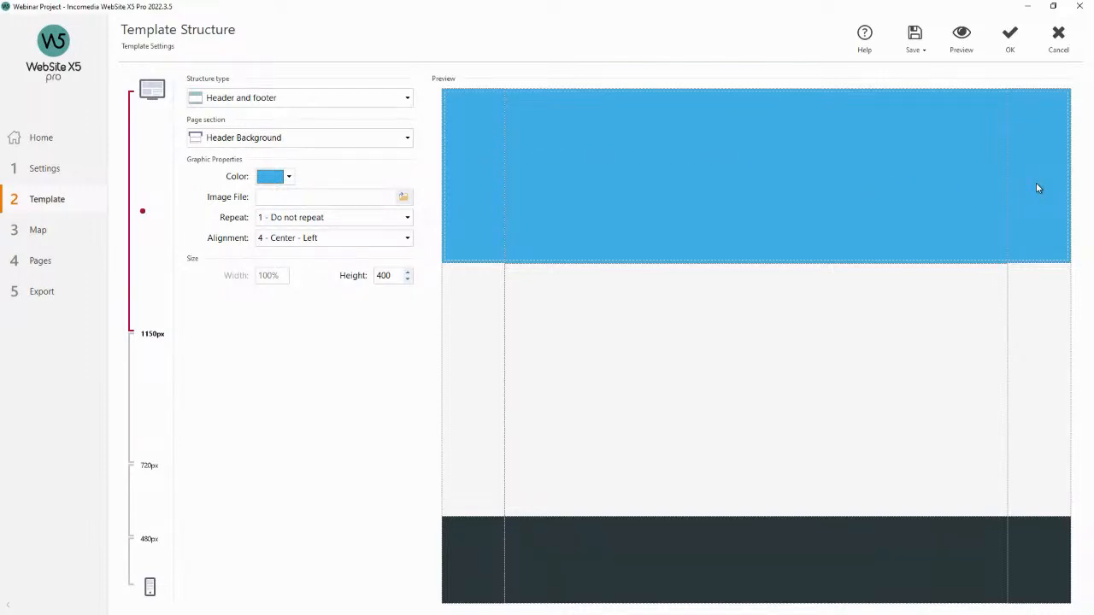
left_click(290, 179)
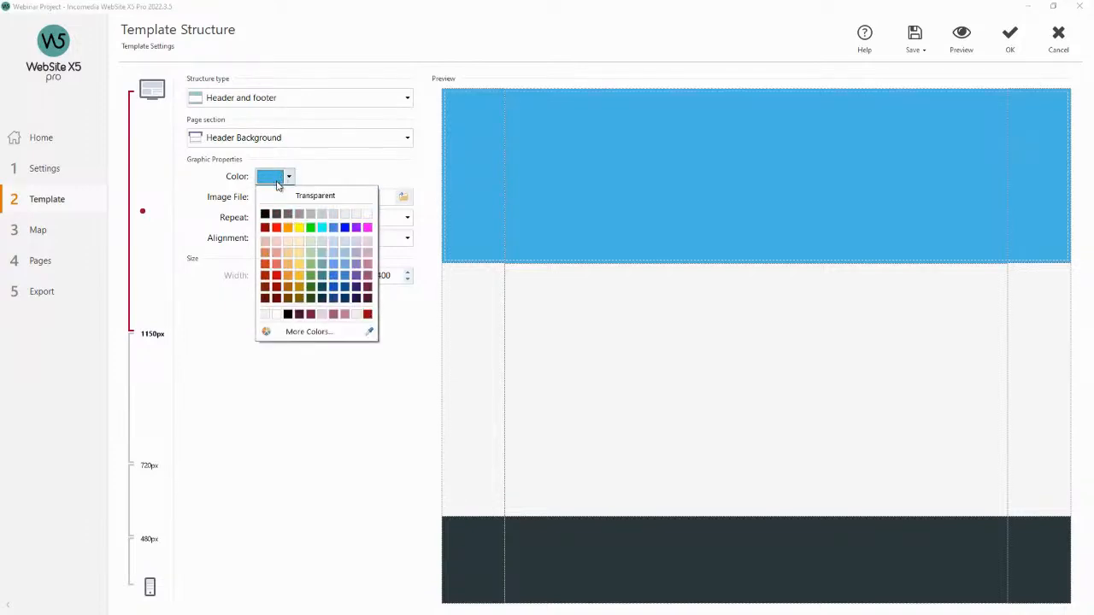
left_click(367, 241)
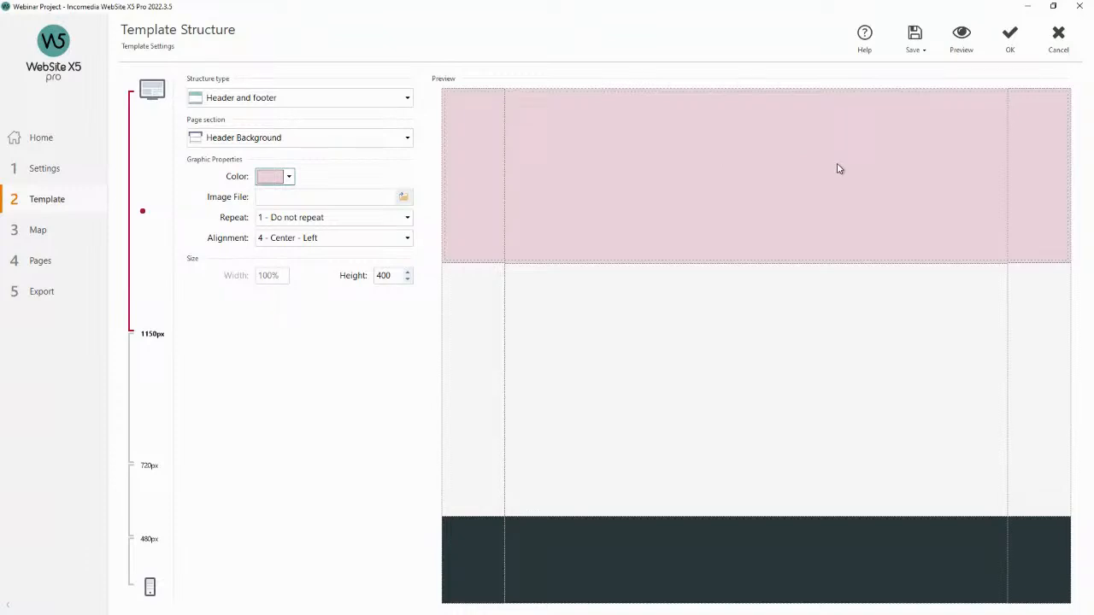
Preview the site with the new header colour at mobile, tablet and desktop viewport sizes.
left_click(961, 34)
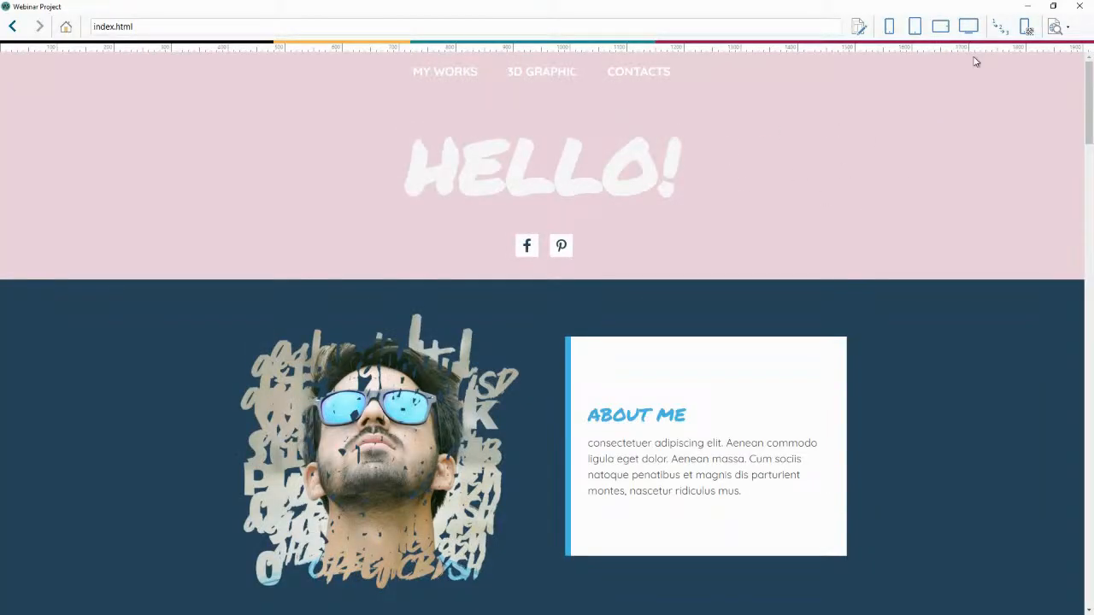
left_click(1075, 7)
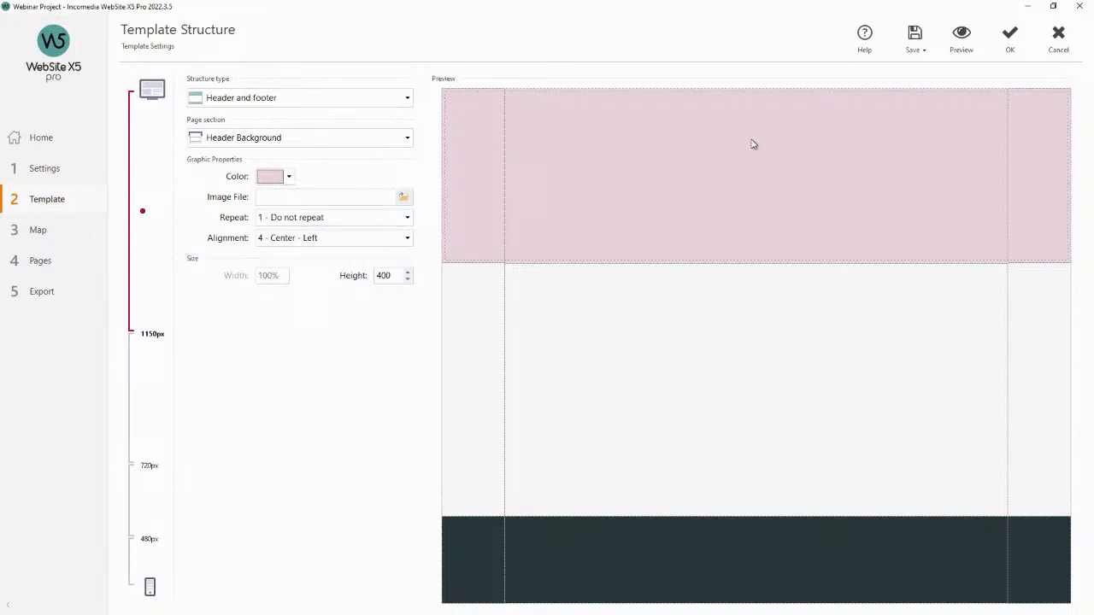
left_click(961, 39)
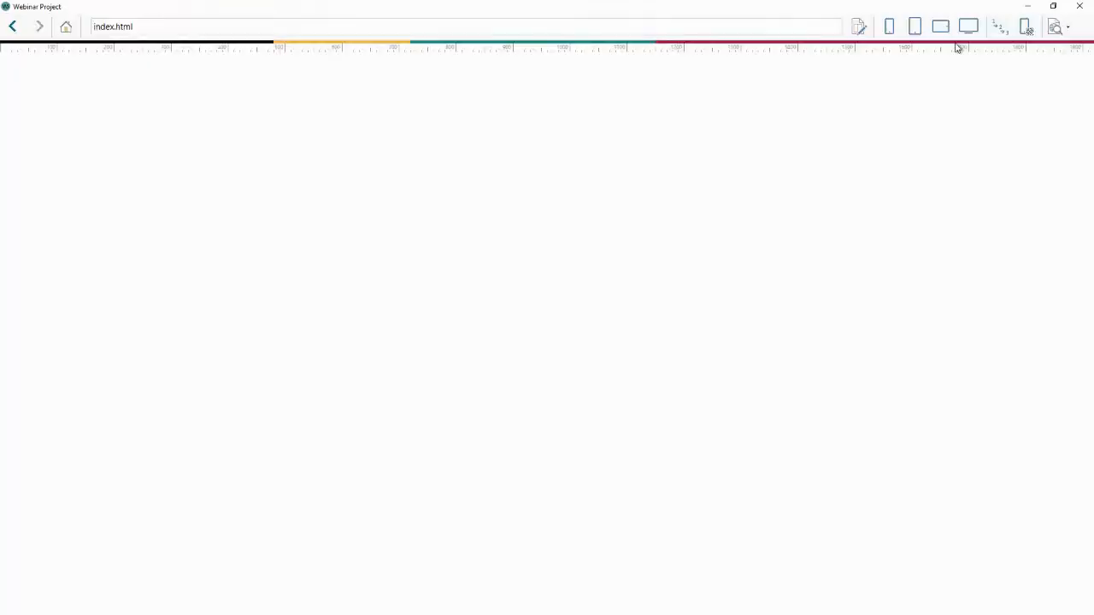
left_click(888, 26)
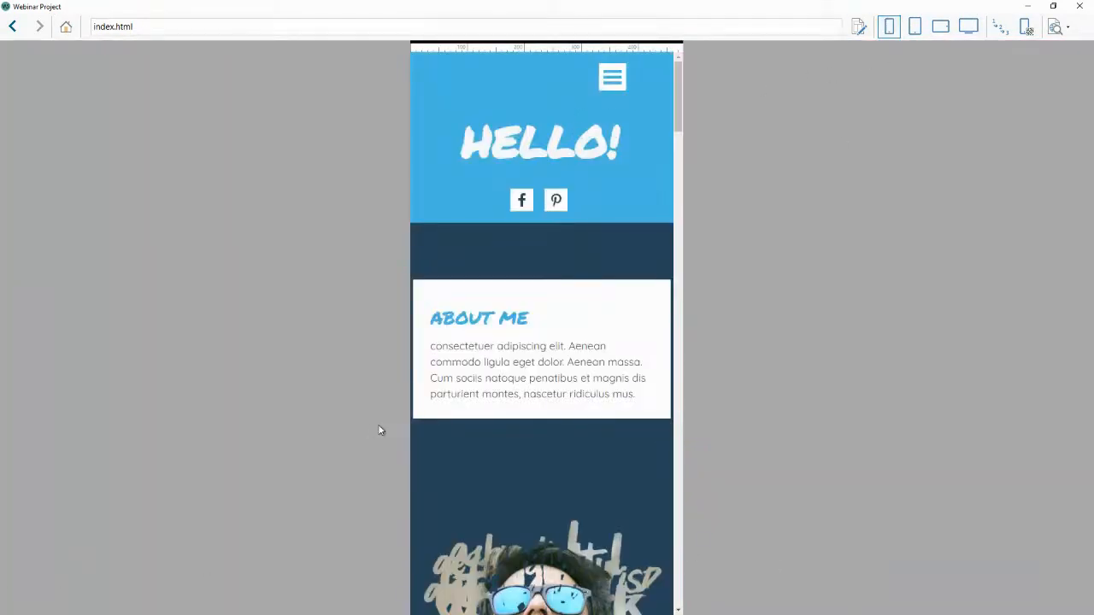
left_click(940, 27)
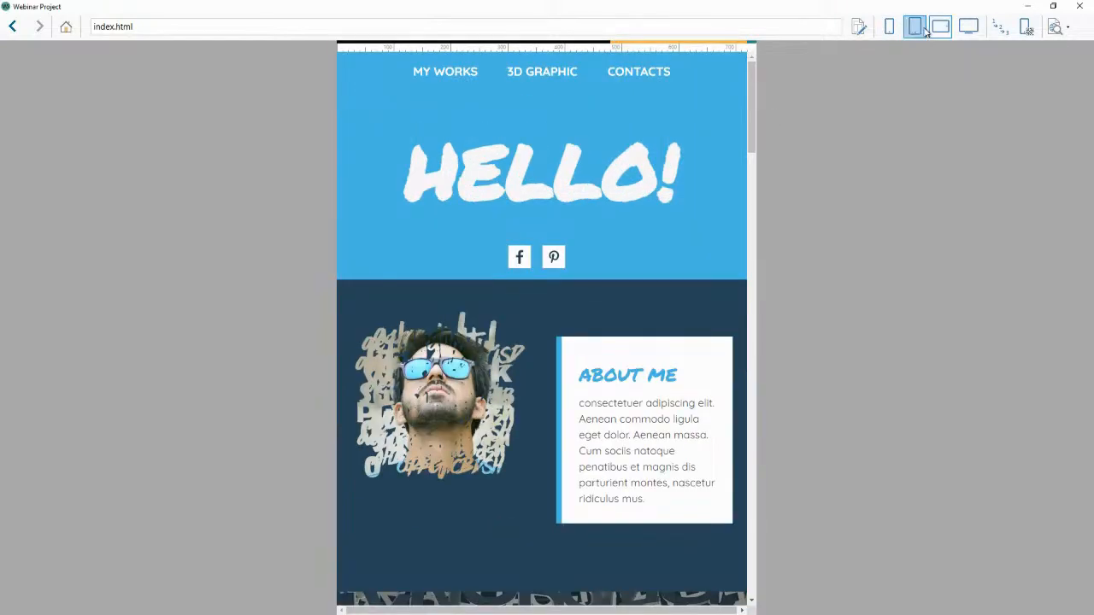
left_click(918, 28)
left_click(940, 26)
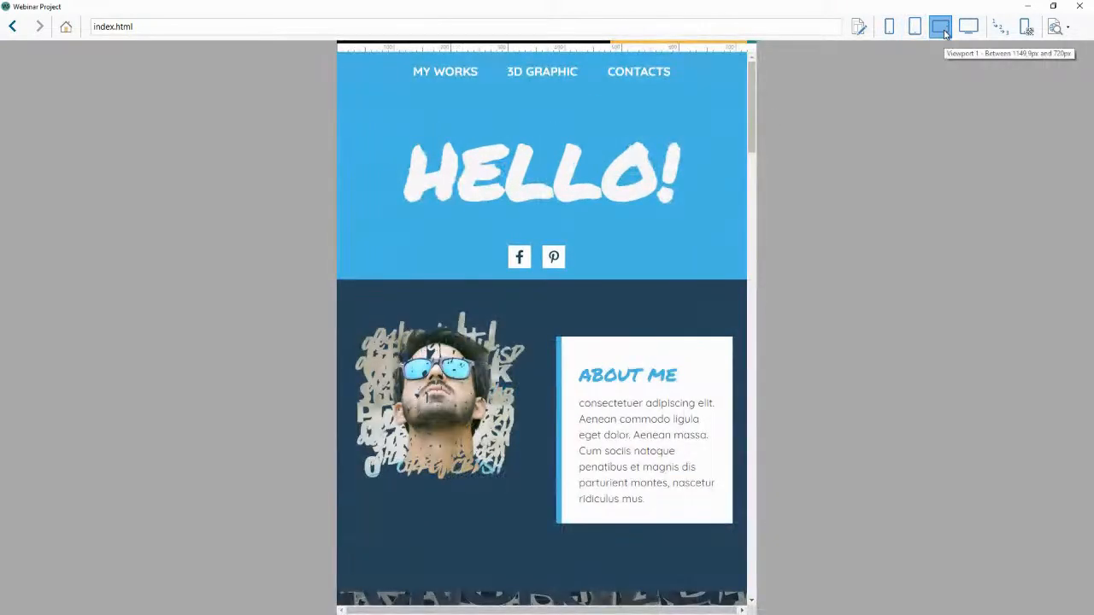
left_click(969, 27)
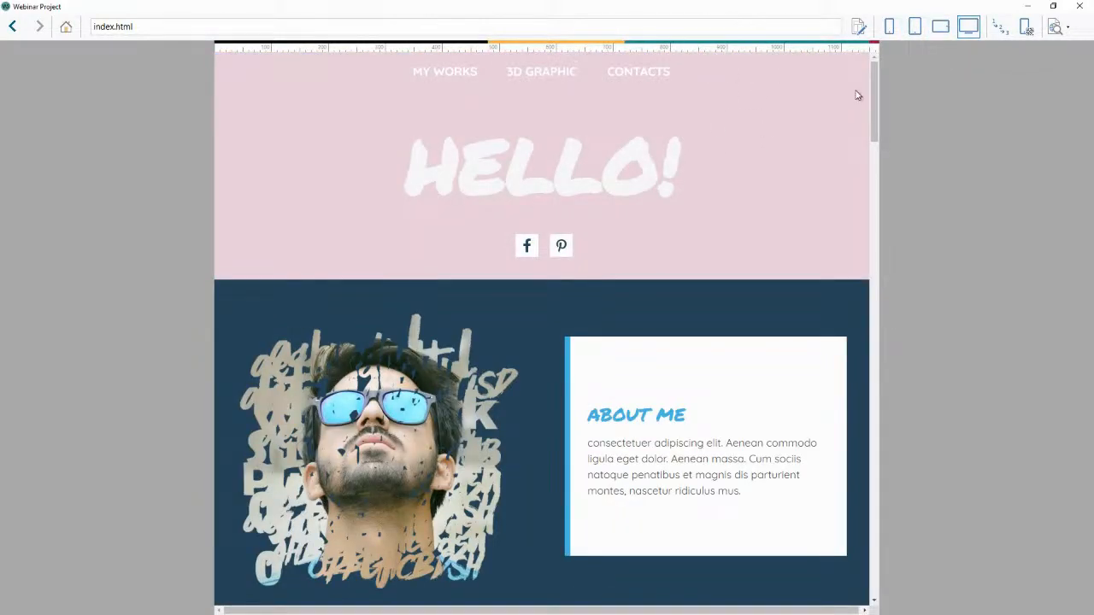
left_click(1080, 6)
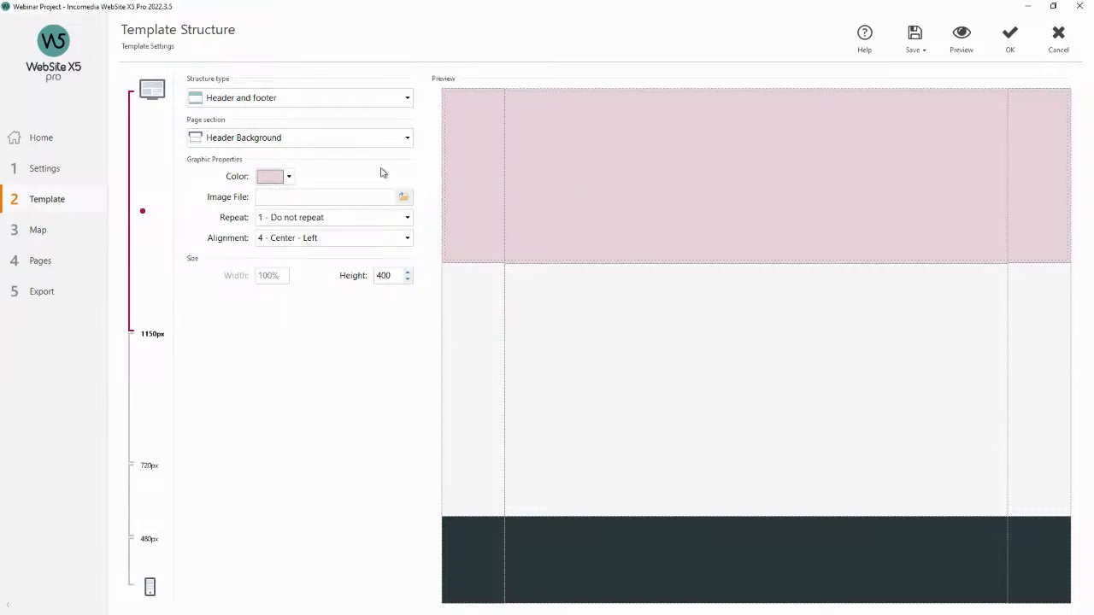
Set the header background colour to the light pink swatch for the 720px–1150px resolution.
left_click(159, 379)
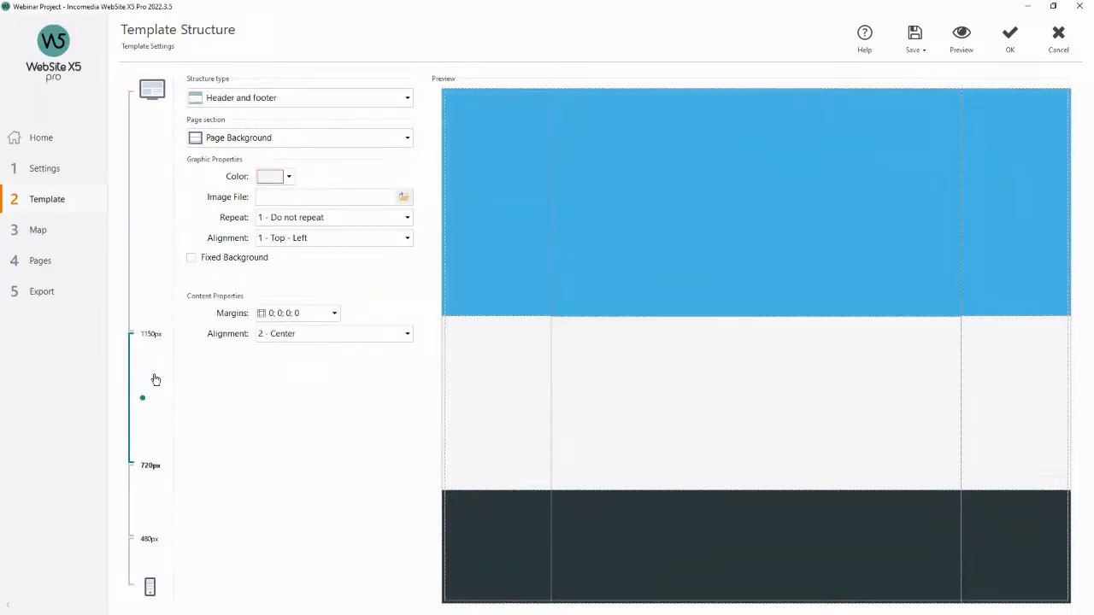
left_click(521, 227)
left_click(288, 176)
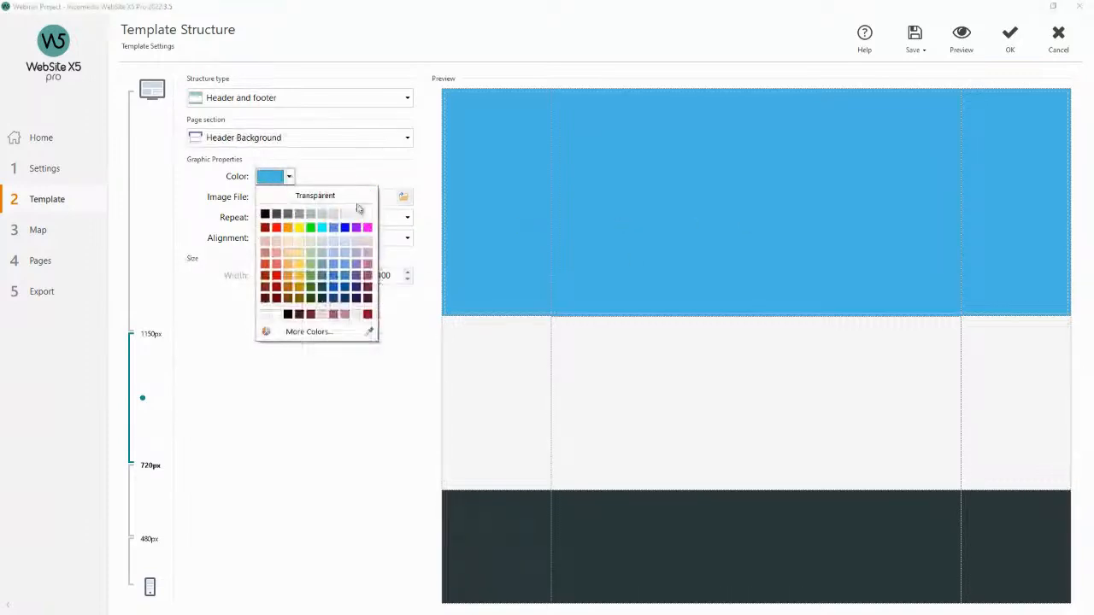
left_click(369, 241)
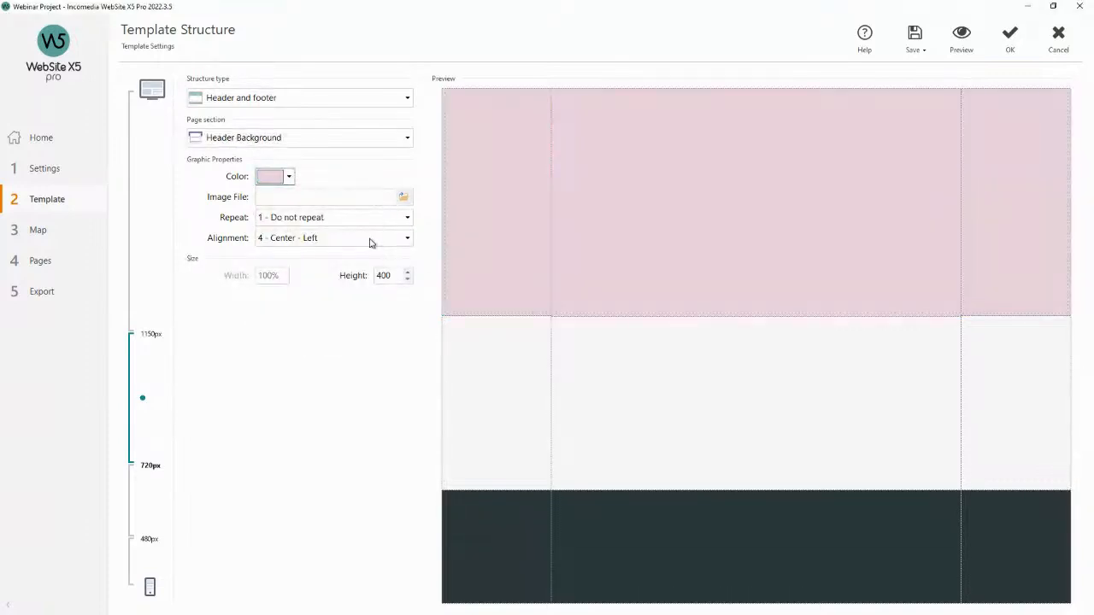
Set the header background colour to the same light pink swatch for the 480px–720px resolution.
left_click(168, 487)
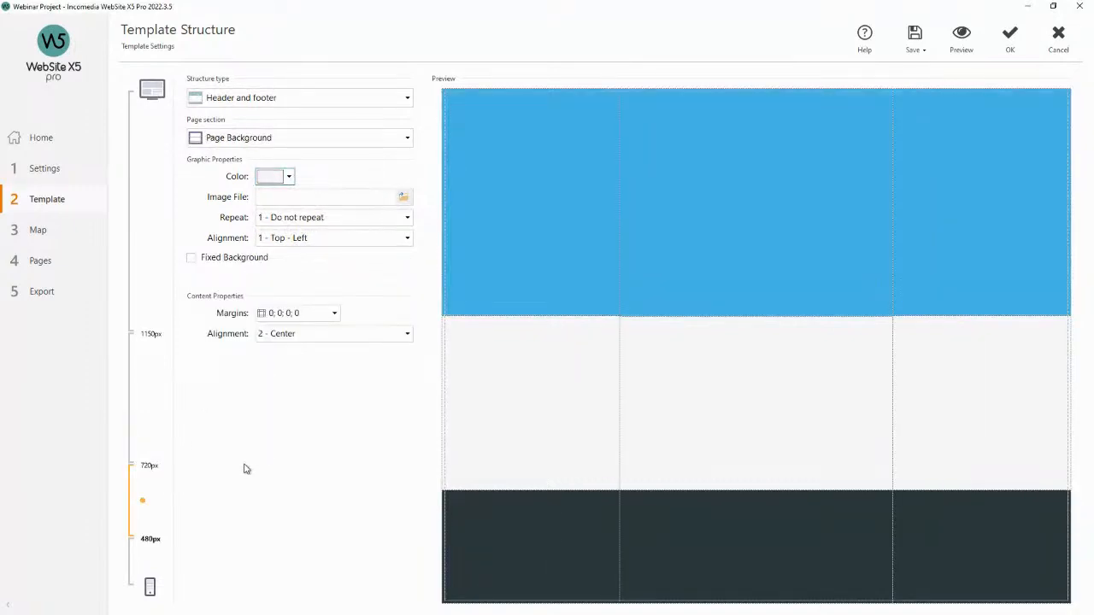
left_click(502, 187)
left_click(289, 176)
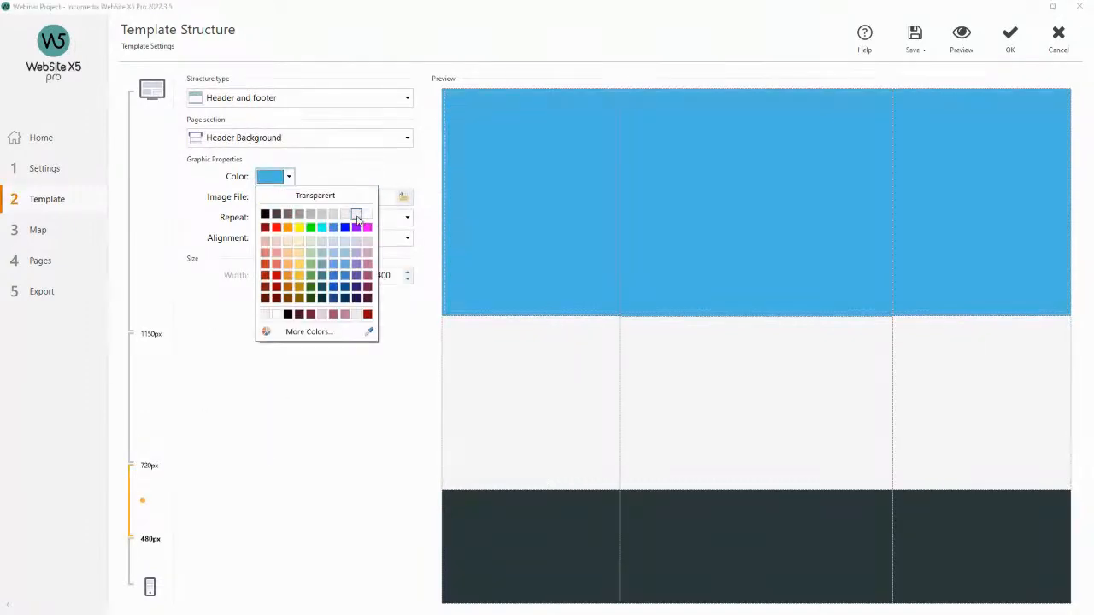
left_click(370, 243)
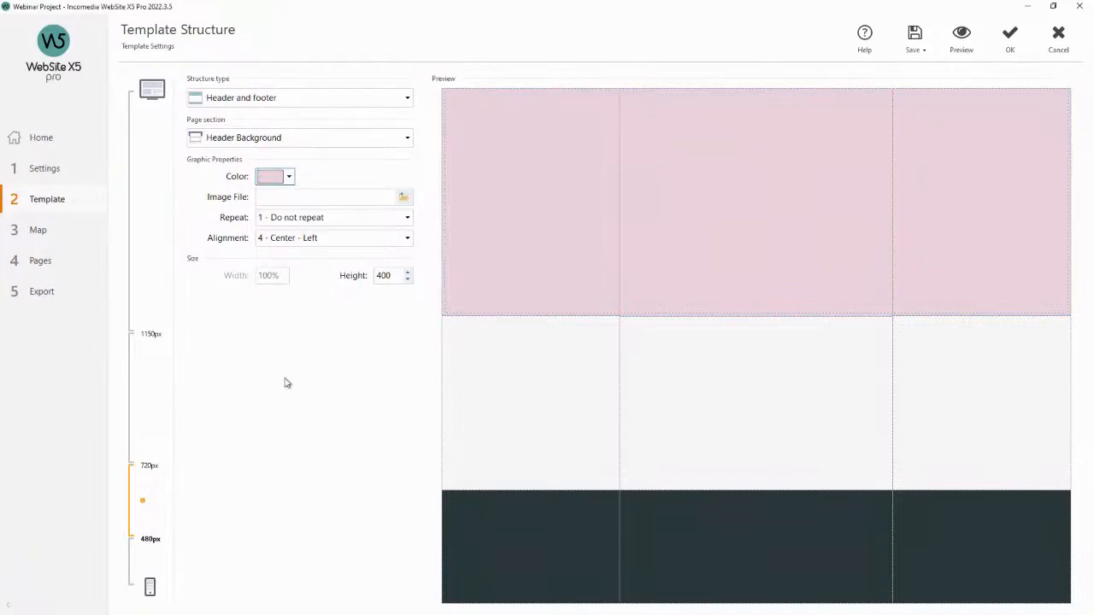
left_click(148, 574)
left_click(289, 176)
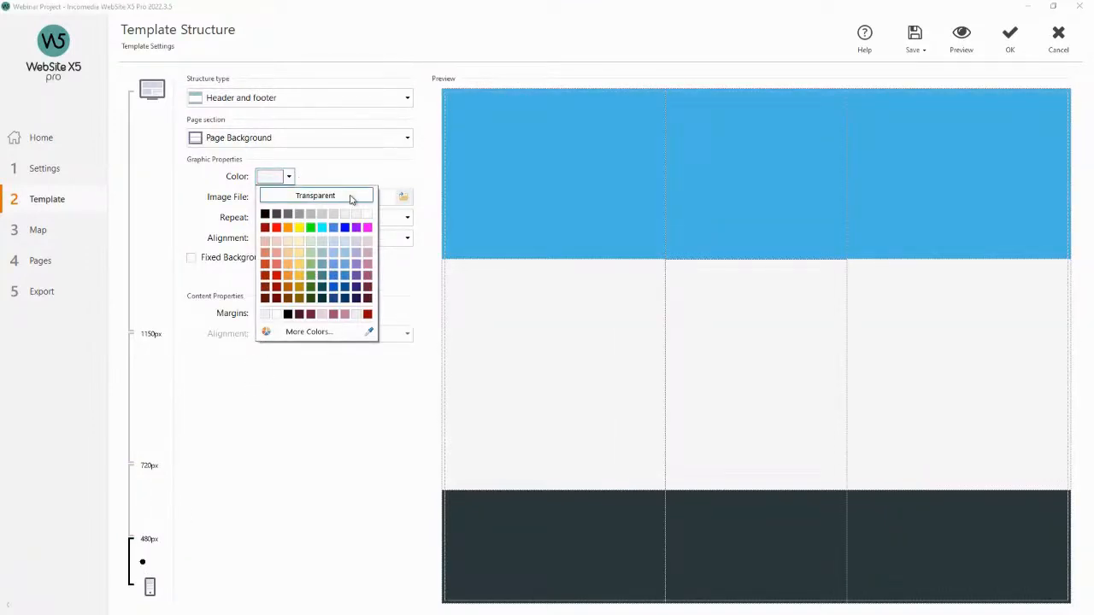
left_click(369, 243)
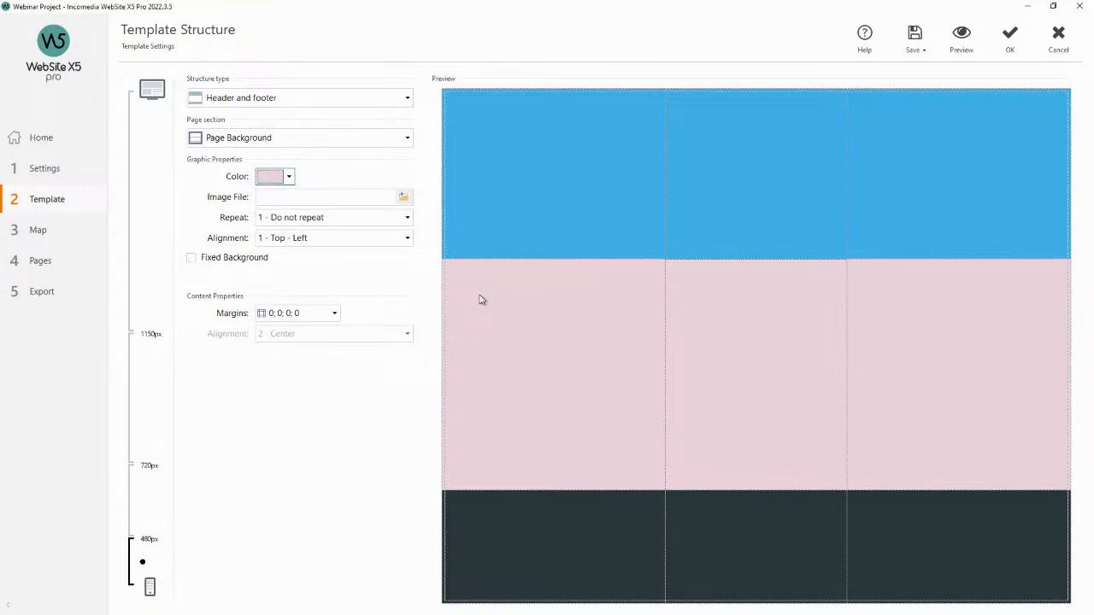
left_click(289, 176)
left_click(369, 215)
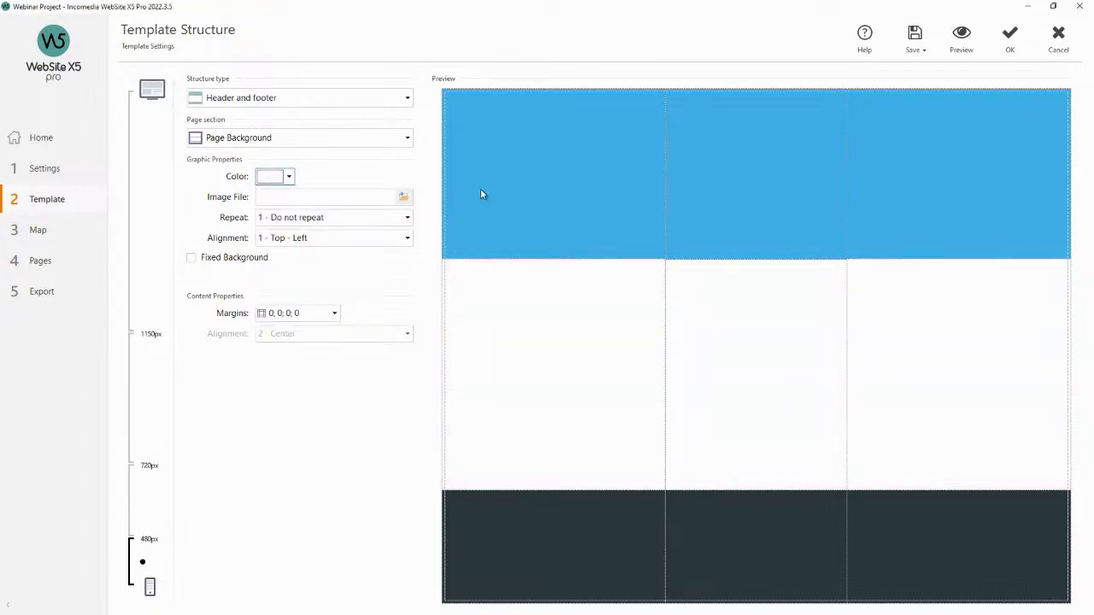
Set the header background to light pink for the smallest mobile resolution, then return to the desktop resolution.
left_click(505, 181)
left_click(289, 176)
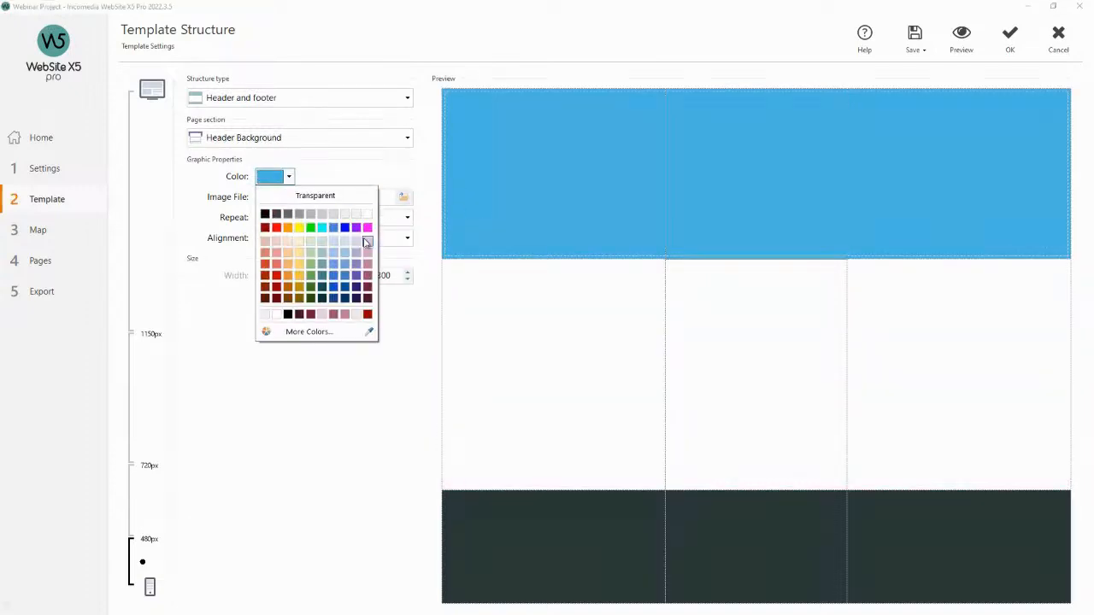
left_click(367, 242)
left_click(142, 464)
left_click(150, 354)
left_click(150, 282)
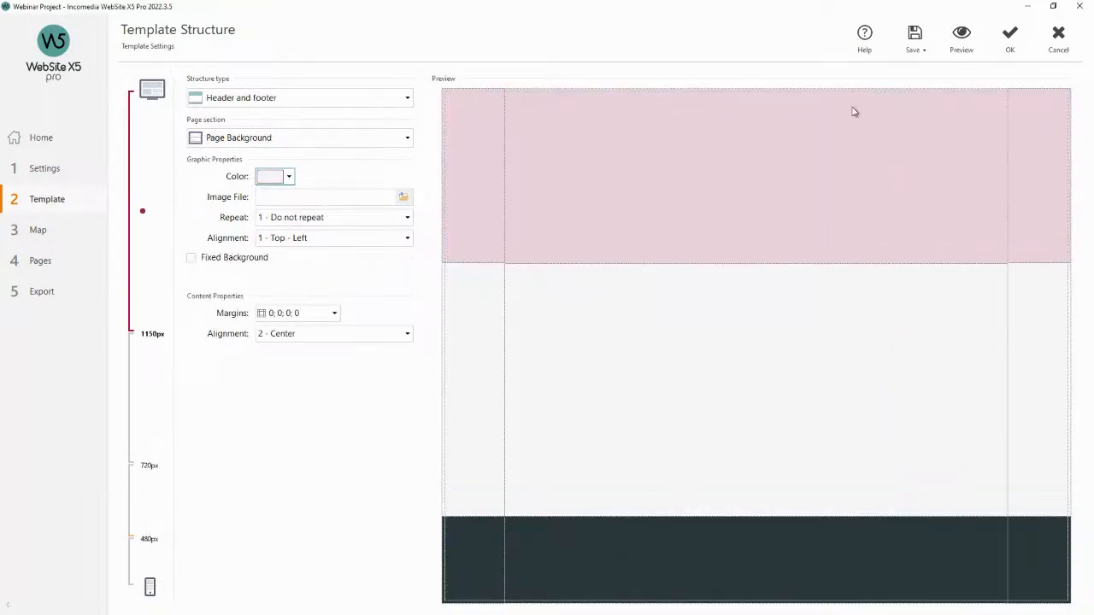
Preview the site at tablet, mobile and desktop viewport sizes, then close the preview.
left_click(971, 34)
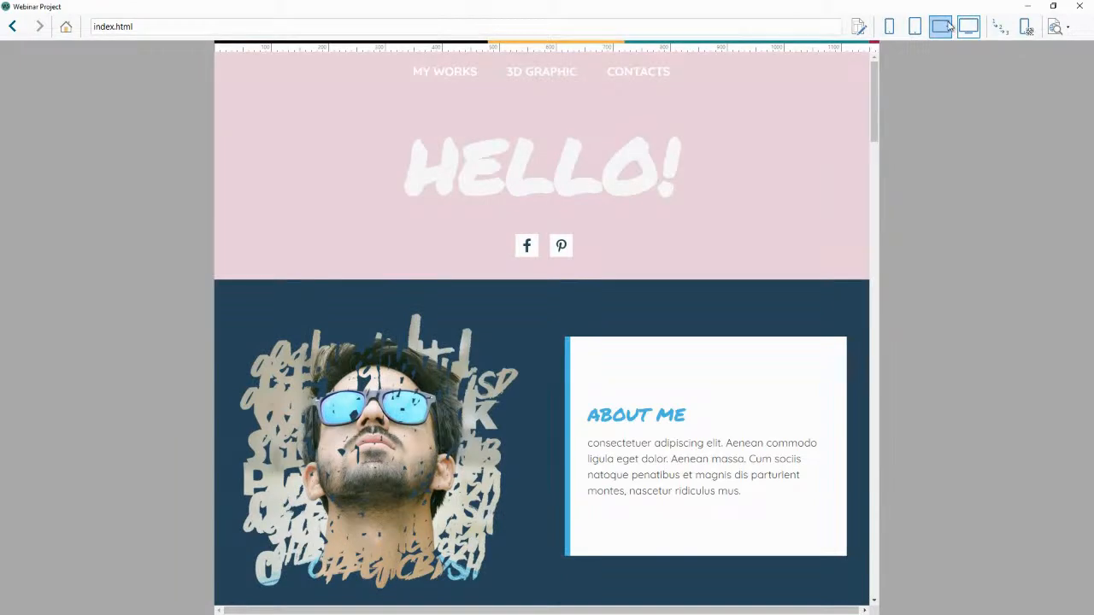
left_click(949, 27)
left_click(914, 27)
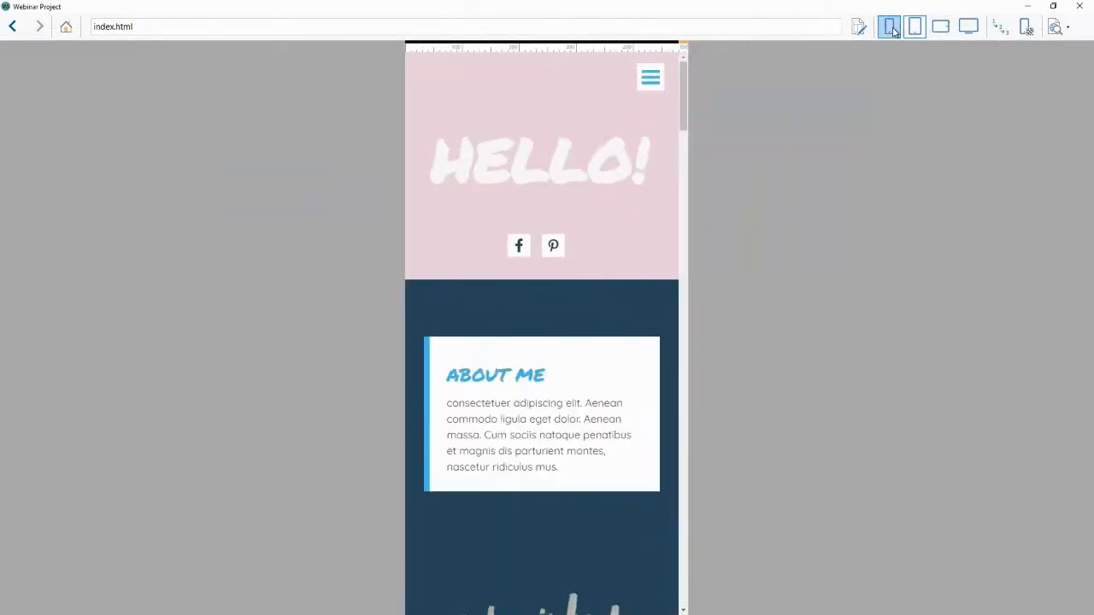
left_click(890, 27)
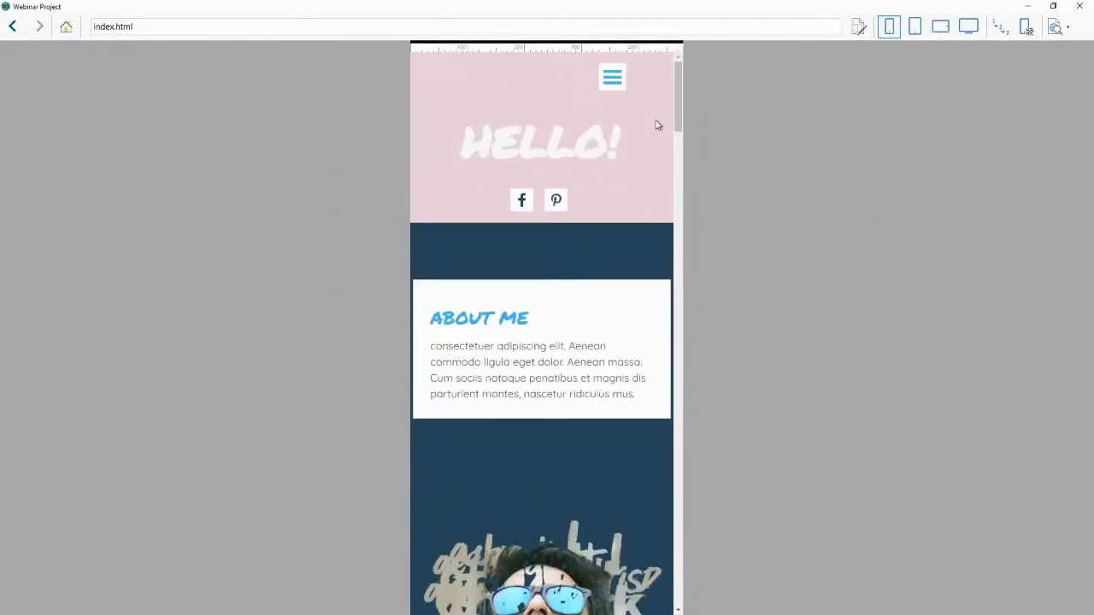
left_click(968, 27)
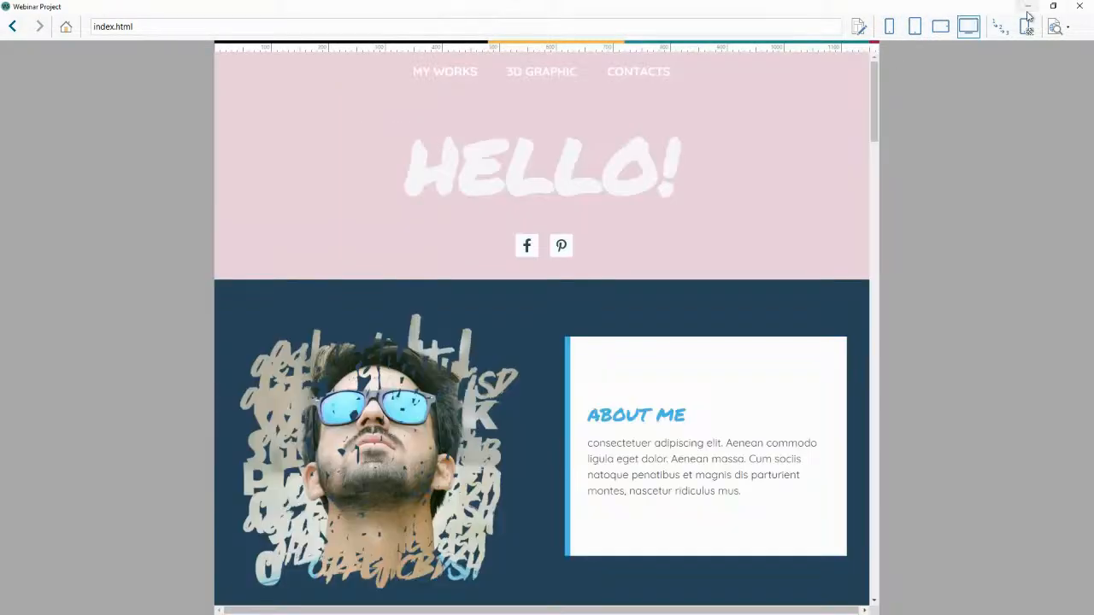
left_click(1081, 8)
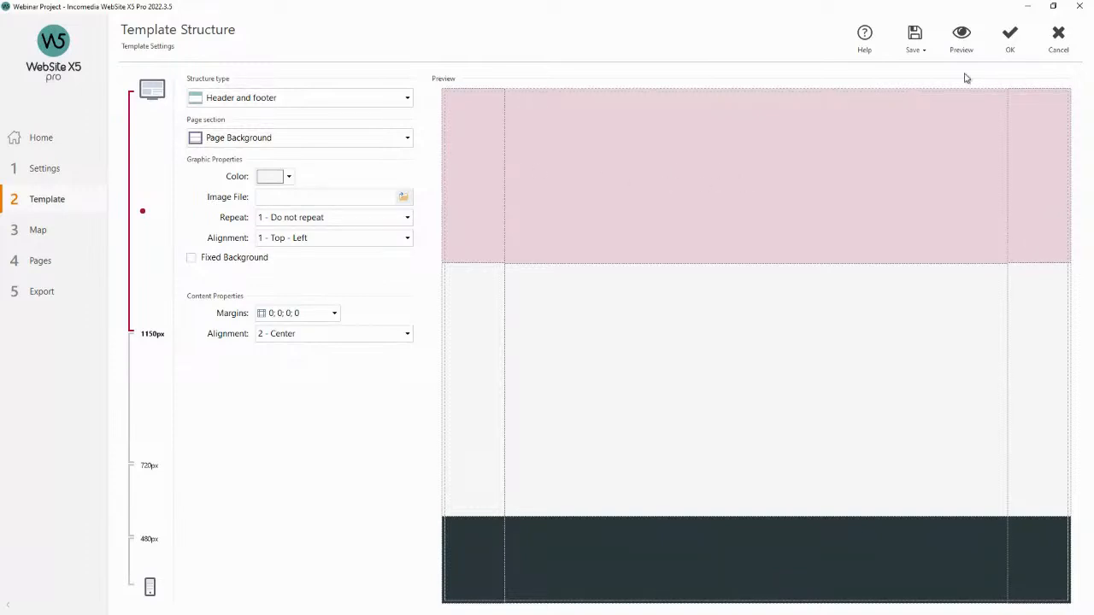
Confirm the Template Structure changes, open Template Content and browse its Side Bar, Footer and Header sections.
left_click(1010, 39)
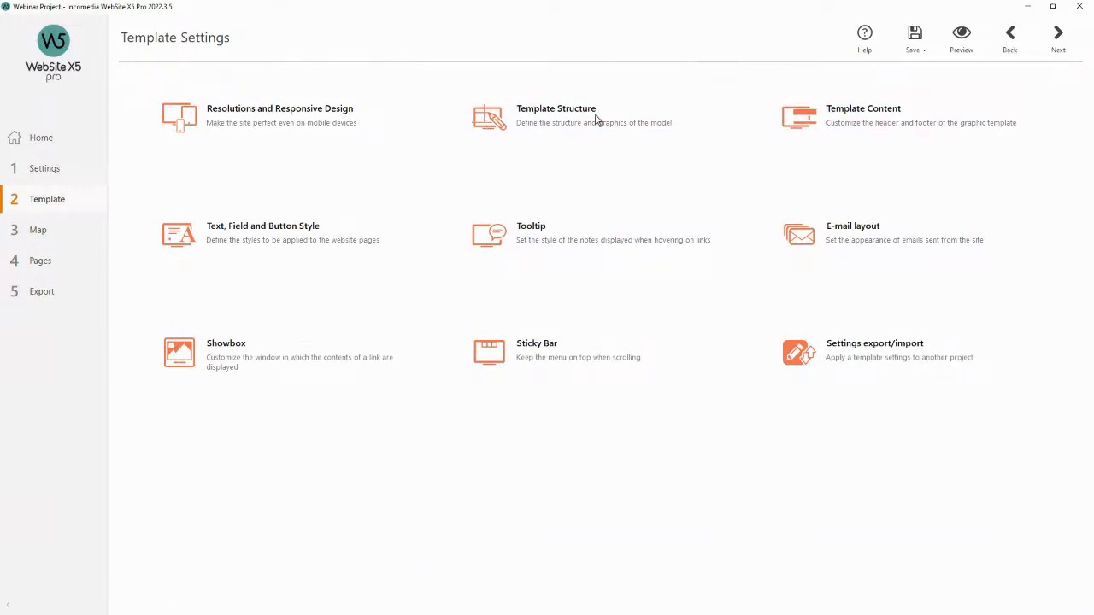
left_click(850, 116)
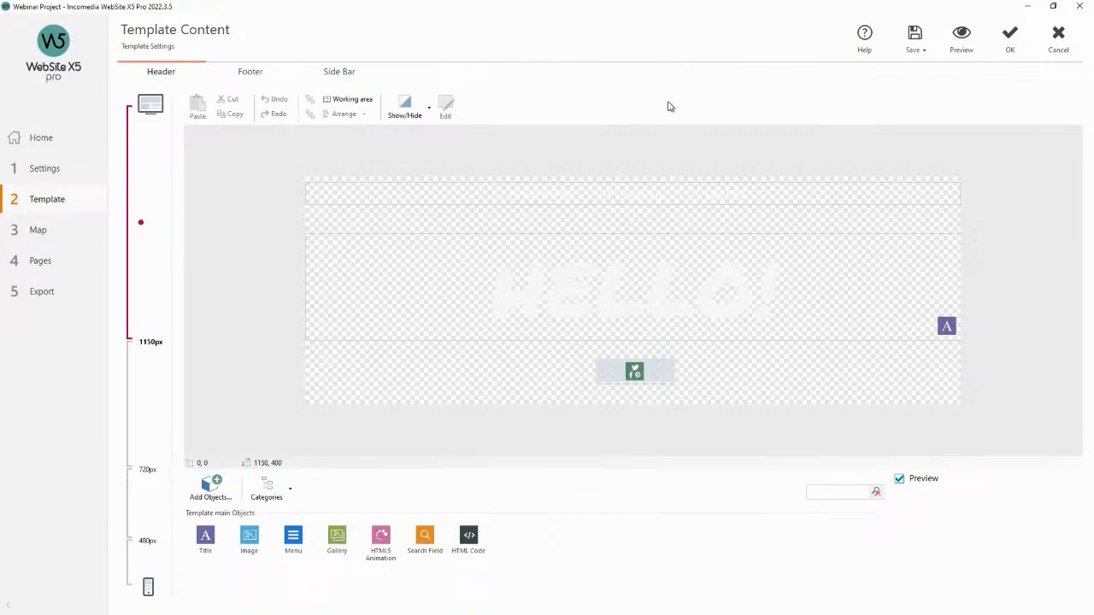
left_click(347, 76)
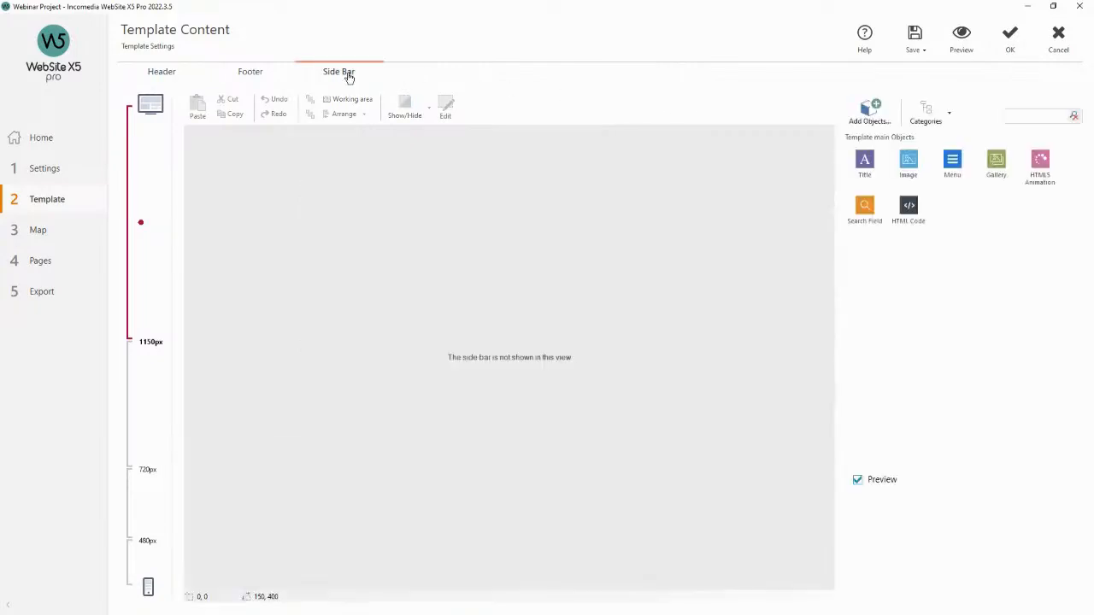
left_click(268, 76)
left_click(176, 76)
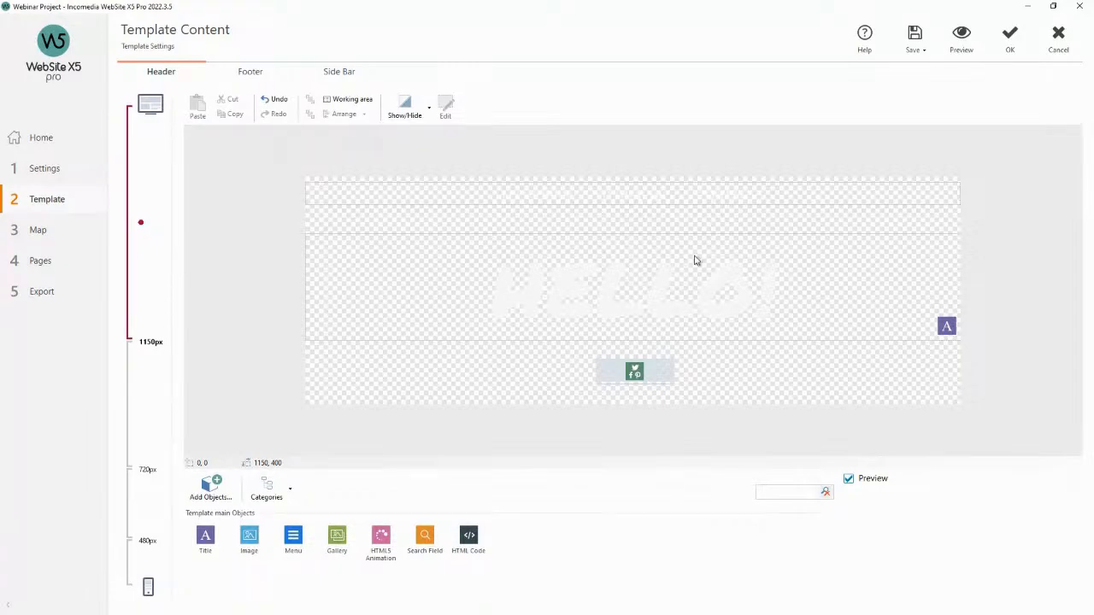
left_click(250, 72)
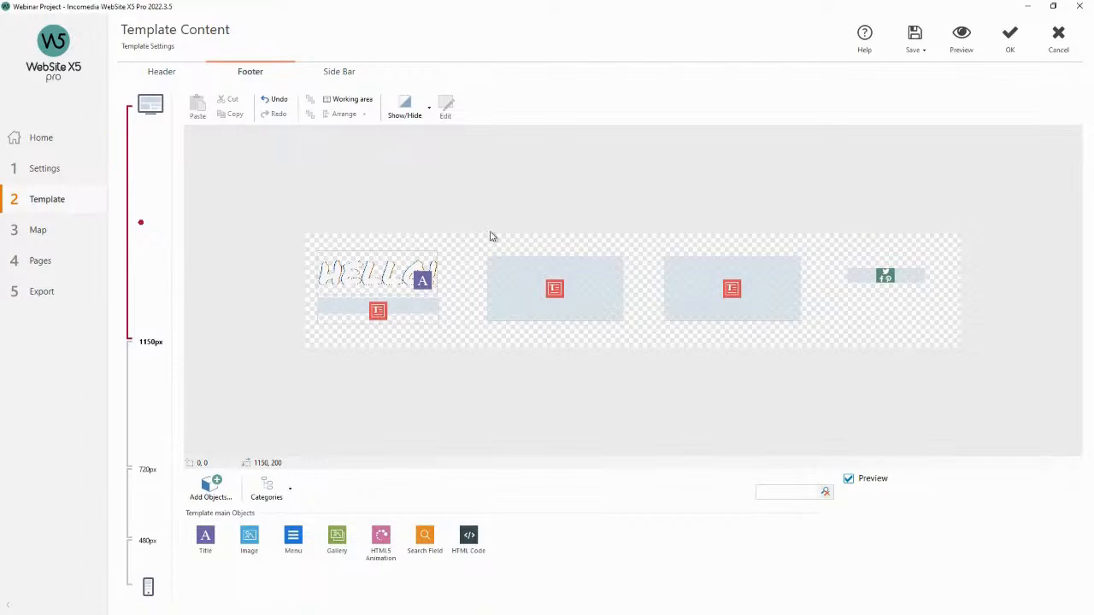
left_click(164, 75)
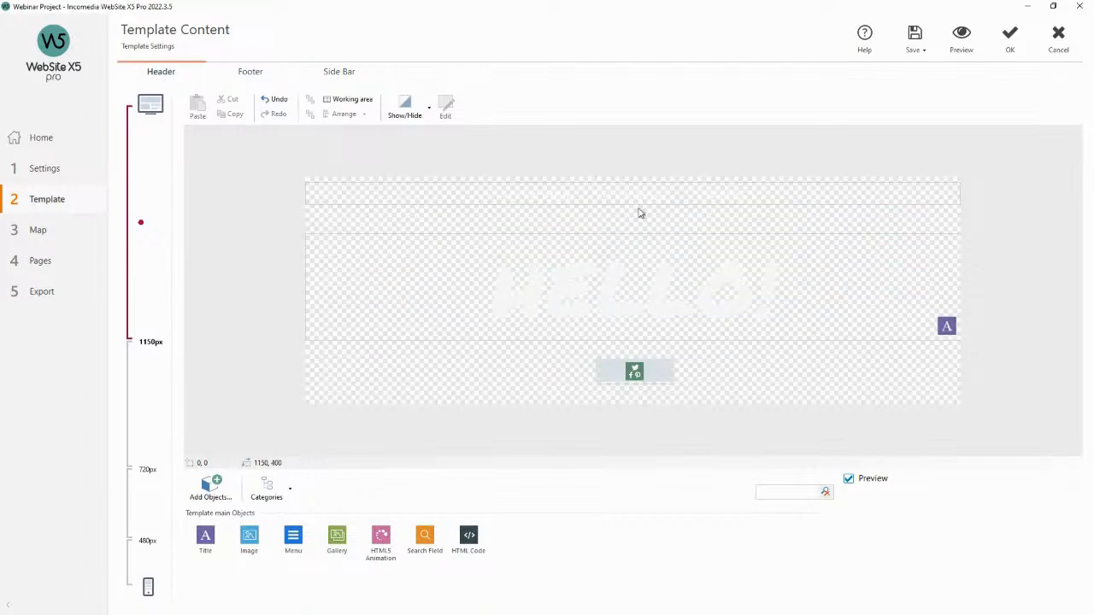
Select the header's title, menu and social icons objects in turn, previewing the site once in between.
left_click(685, 264)
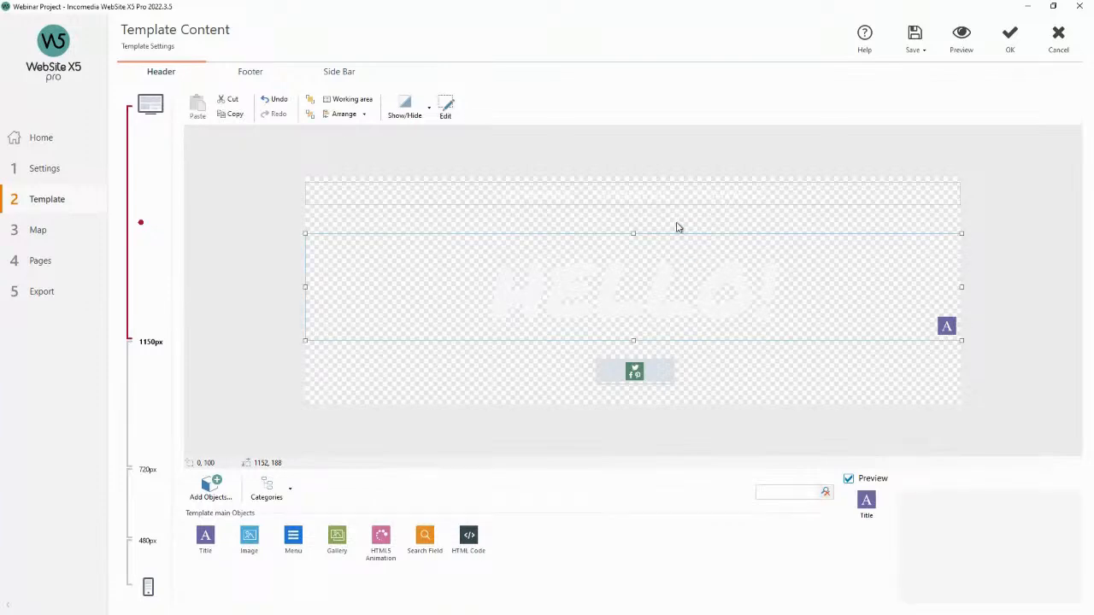
left_click(573, 222)
left_click(584, 207)
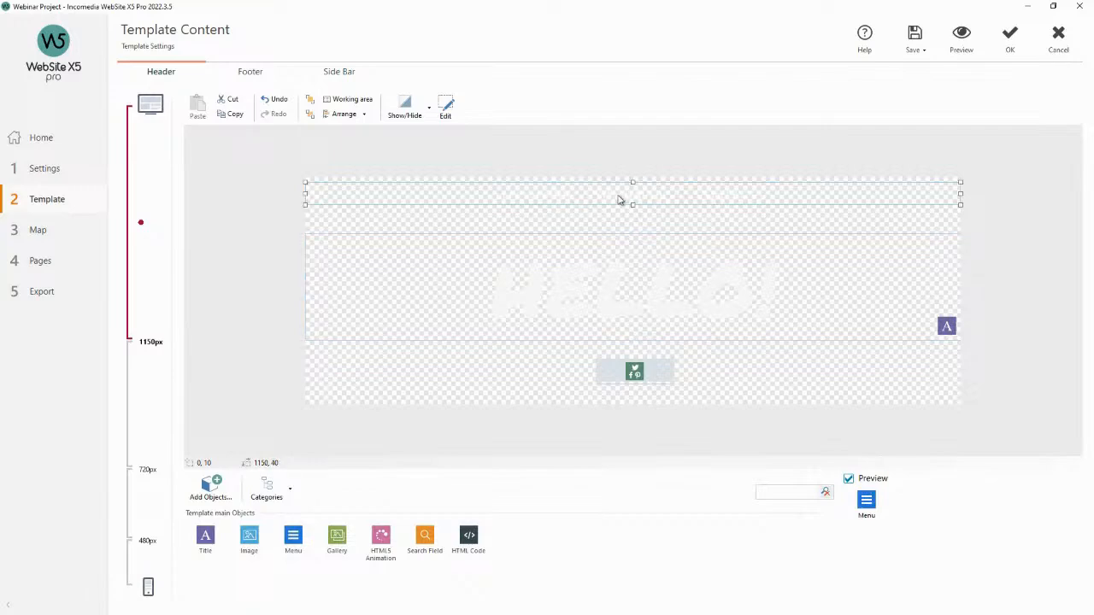
left_click(972, 38)
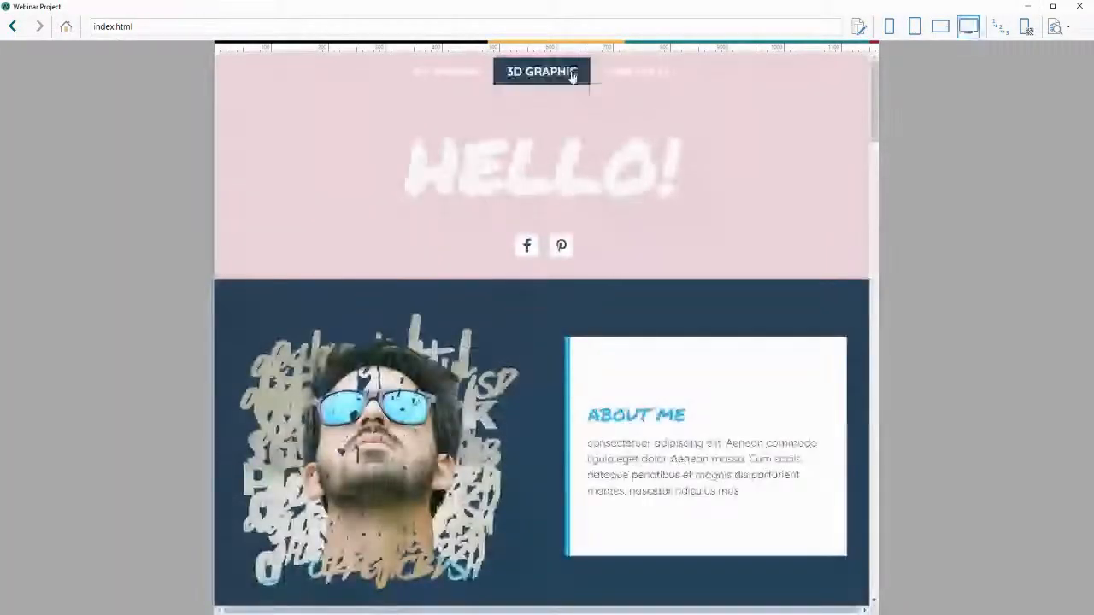
left_click(1079, 6)
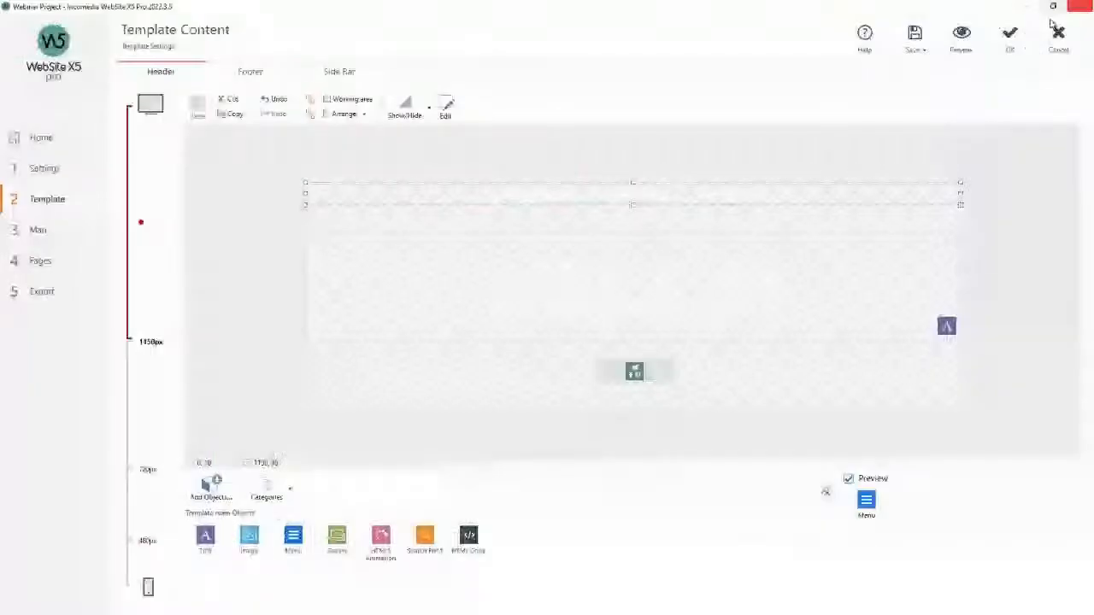
left_click(720, 273)
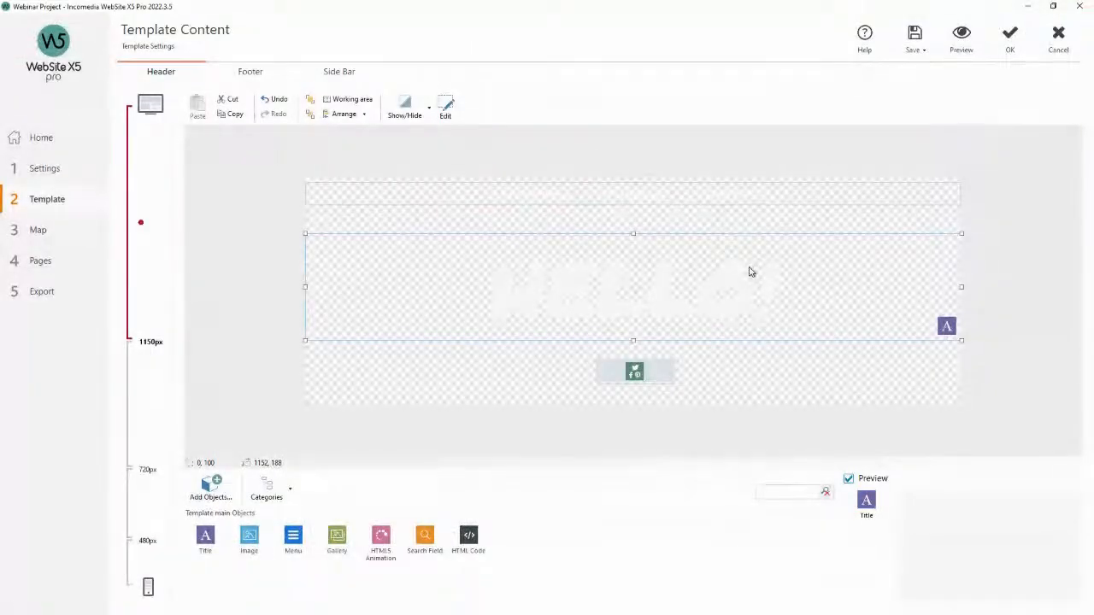
left_click(639, 371)
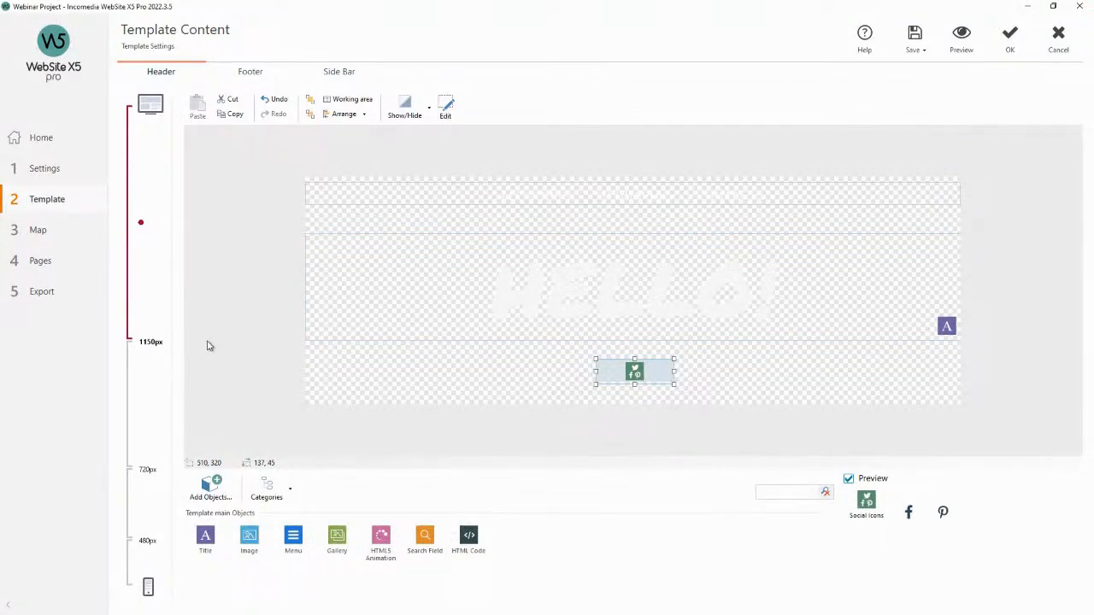
Switch between the desktop, 720px, 480px and mobile resolutions to compare the header content layout.
left_click(152, 422)
left_click(146, 513)
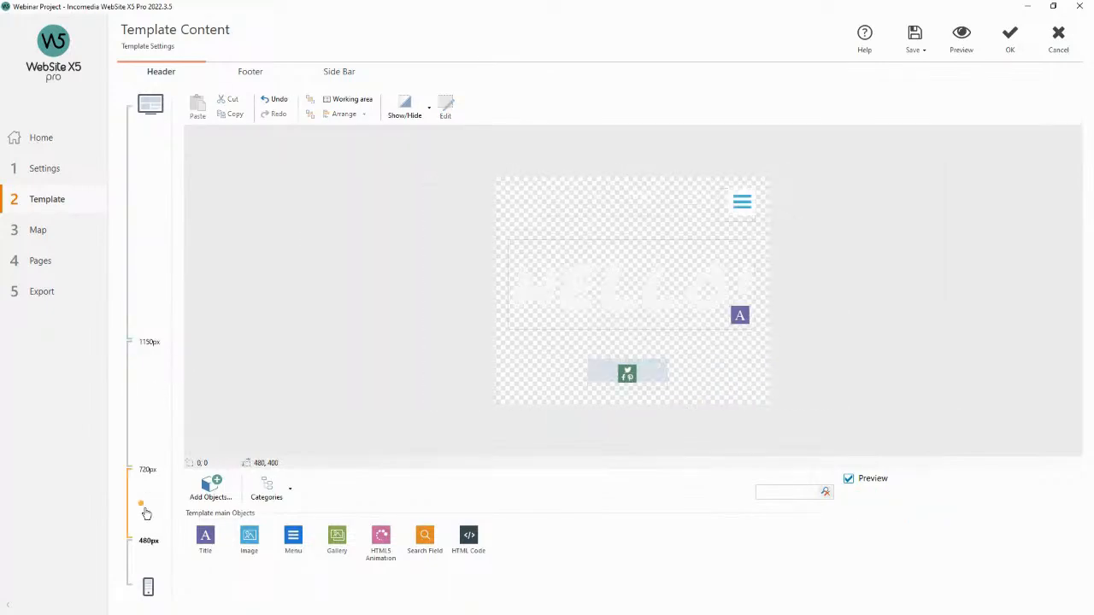
left_click(141, 240)
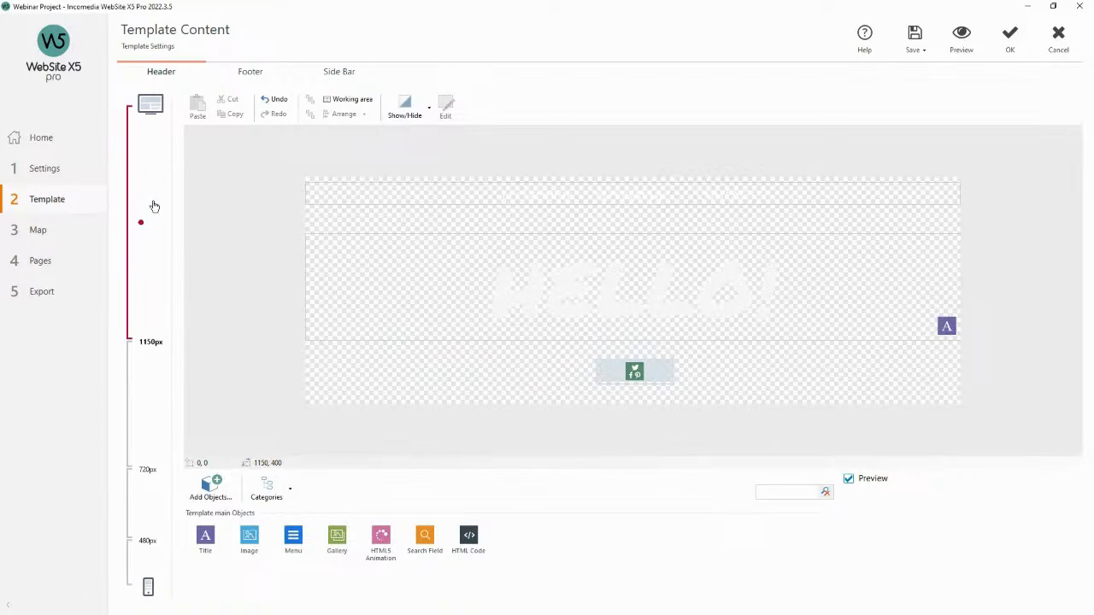
left_click(149, 377)
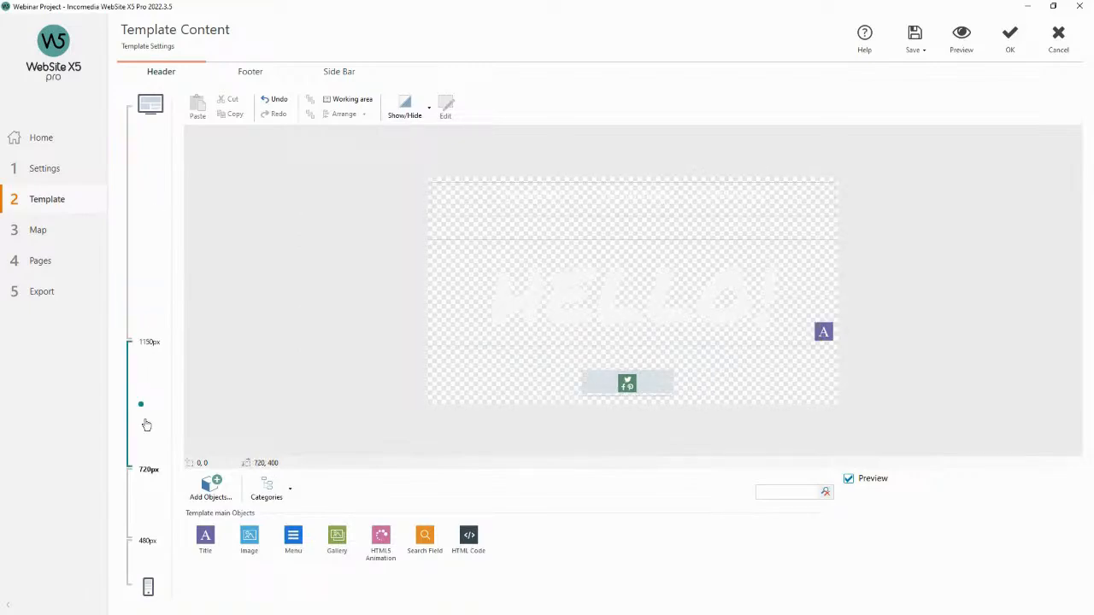
left_click(142, 504)
left_click(142, 566)
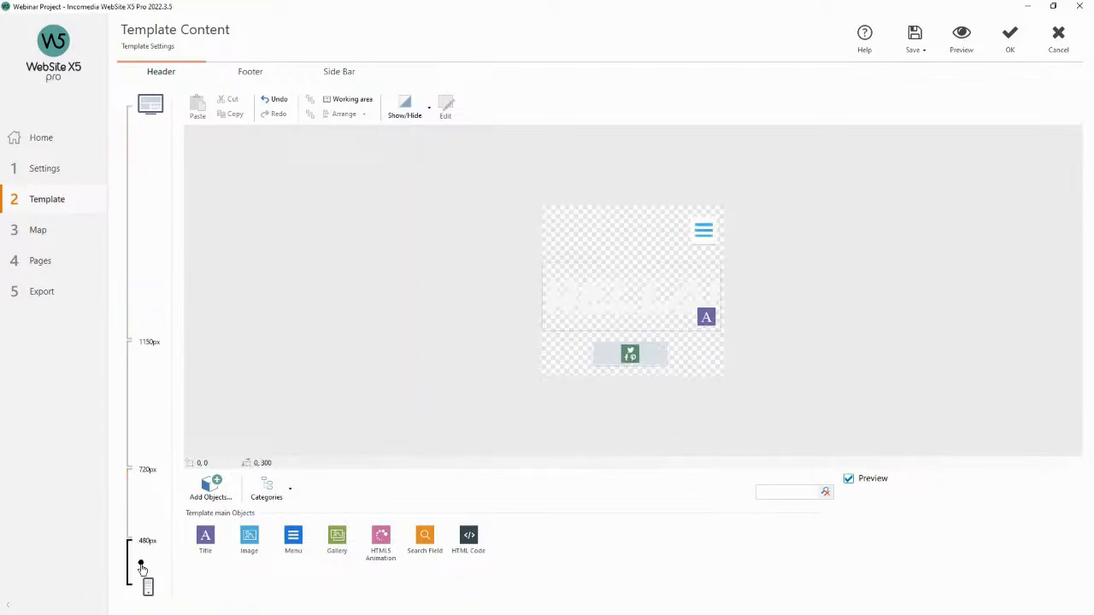
left_click(140, 430)
left_click(149, 320)
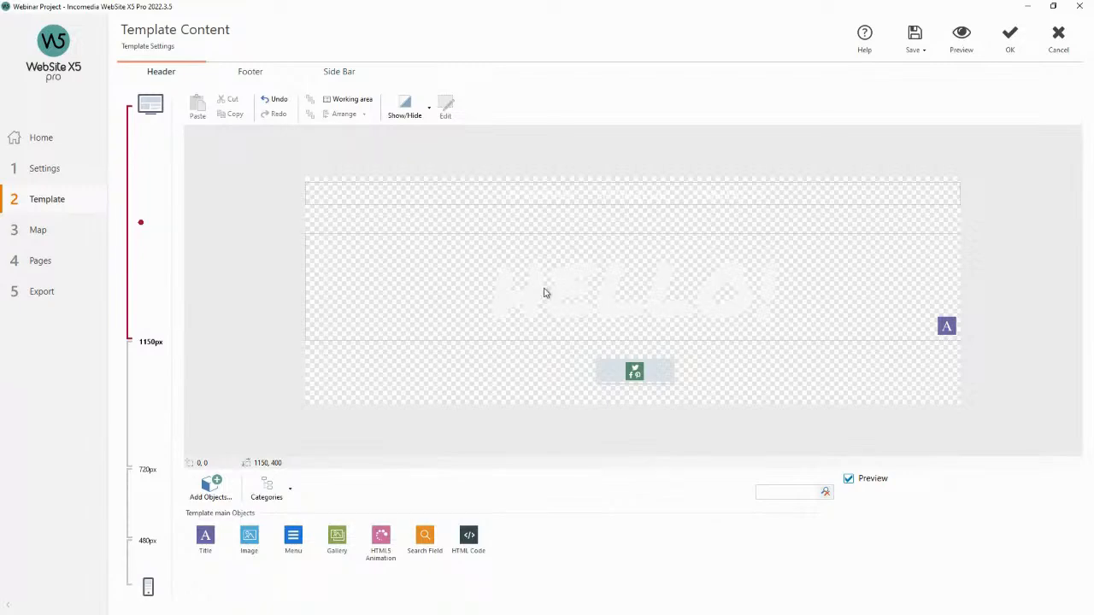
left_click(142, 388)
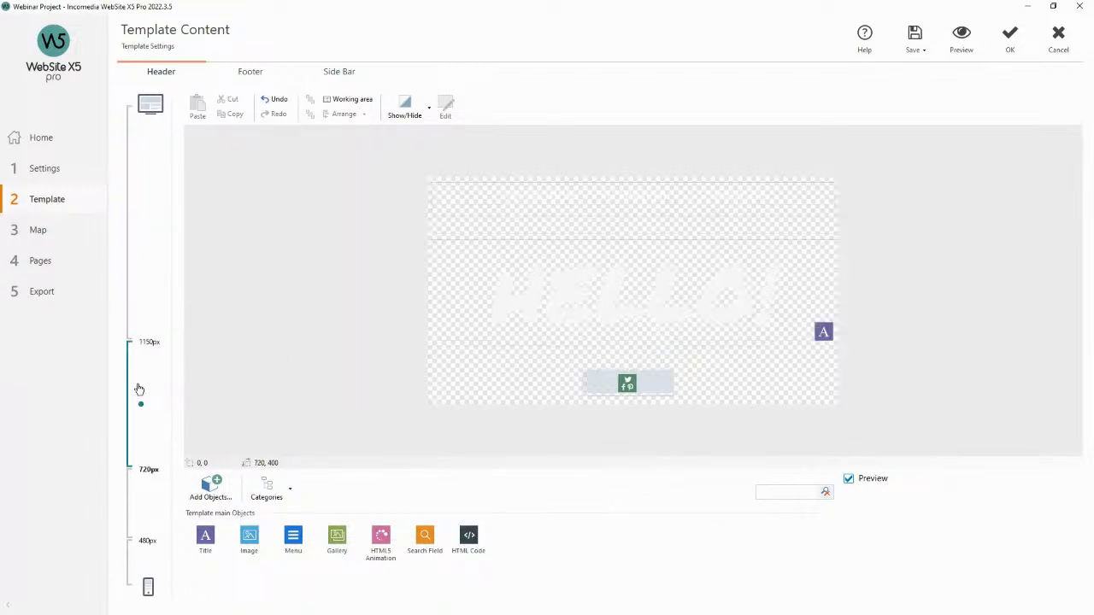
left_click(140, 555)
left_click(147, 260)
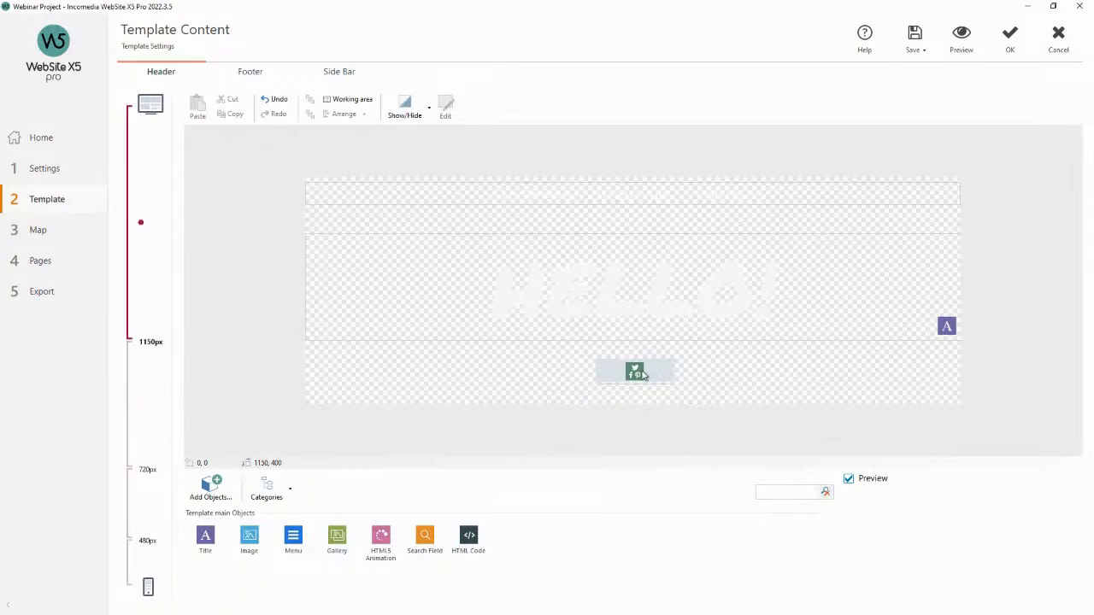
Cycle through the 720px, 480px, mobile and desktop breakpoints once more to review the header layout.
left_click(142, 403)
left_click(143, 503)
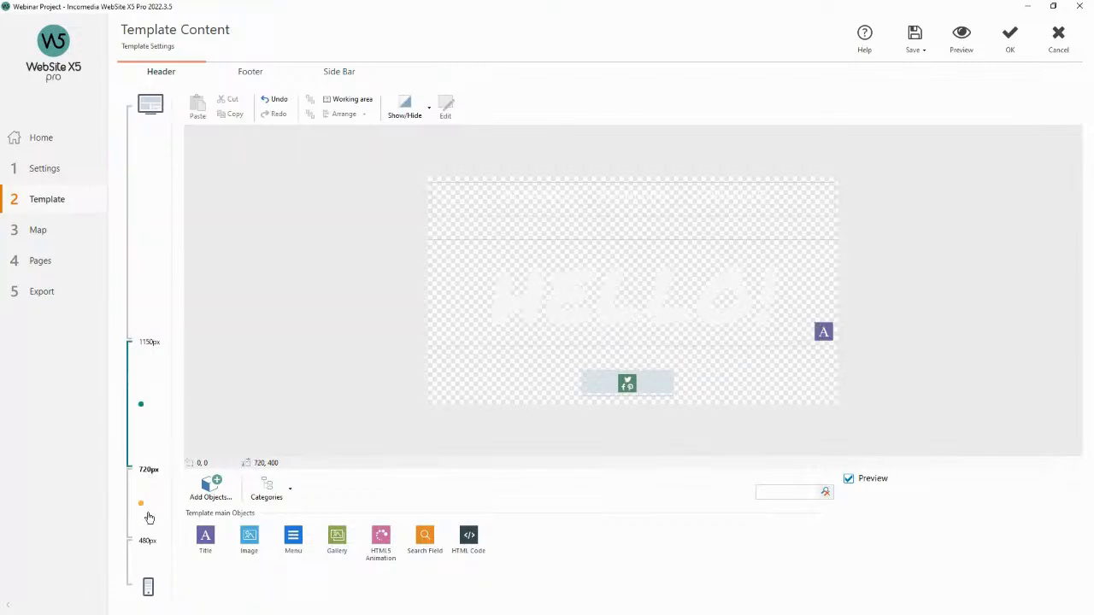
left_click(144, 557)
left_click(142, 281)
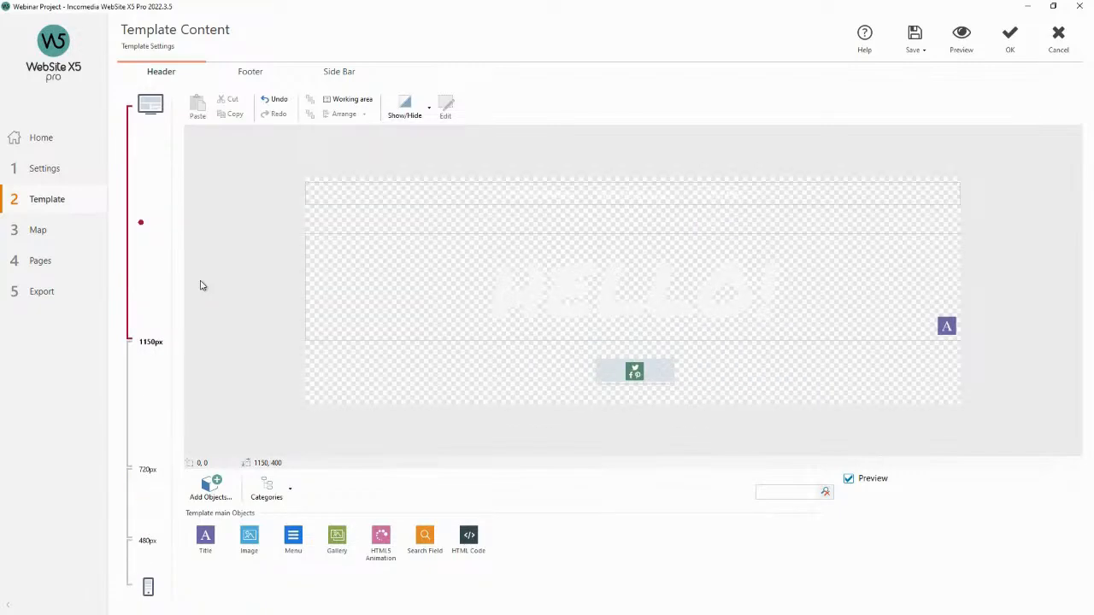
Open the header menu's settings, browse its tabs, and set the menu item background colour to dark pink.
left_click(665, 202)
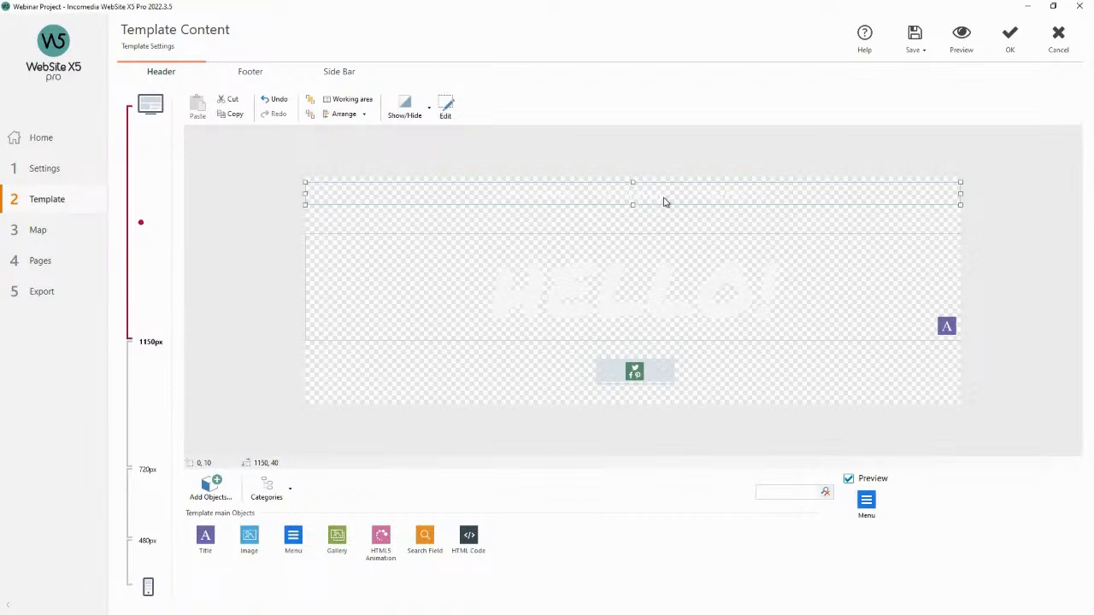
double_click(671, 197)
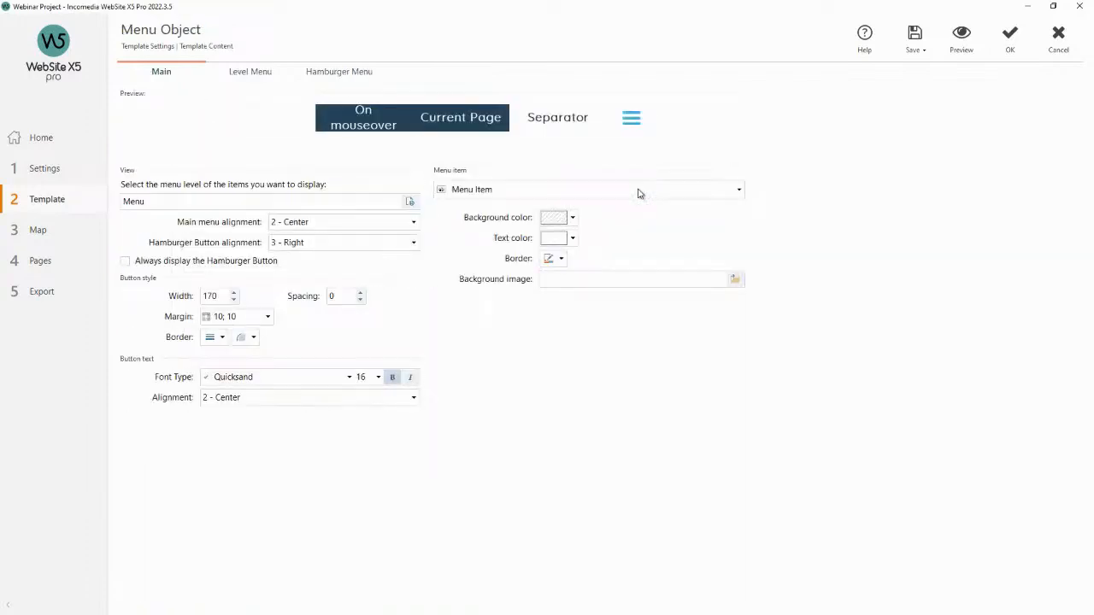
left_click(296, 76)
left_click(334, 75)
left_click(267, 76)
left_click(184, 79)
left_click(573, 218)
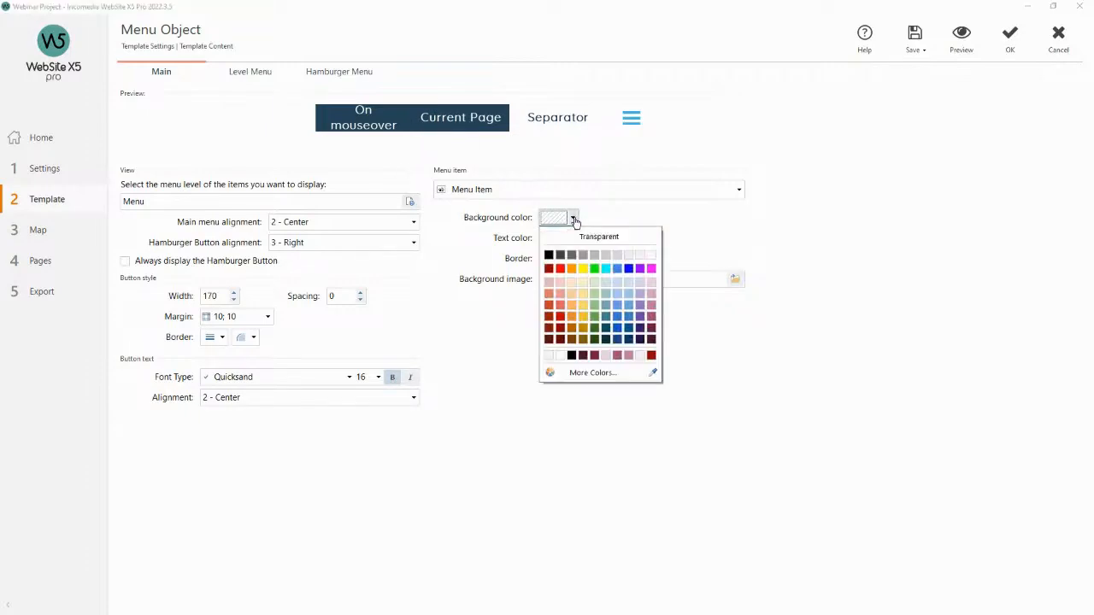
left_click(652, 317)
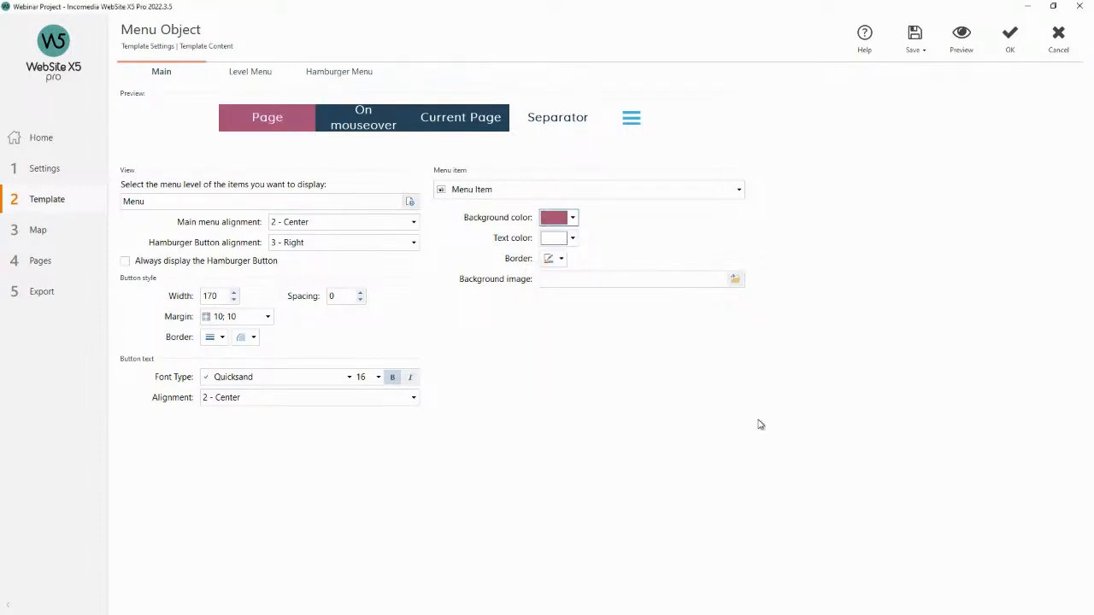
Preview the site with the recoloured menu and close the preview.
left_click(958, 45)
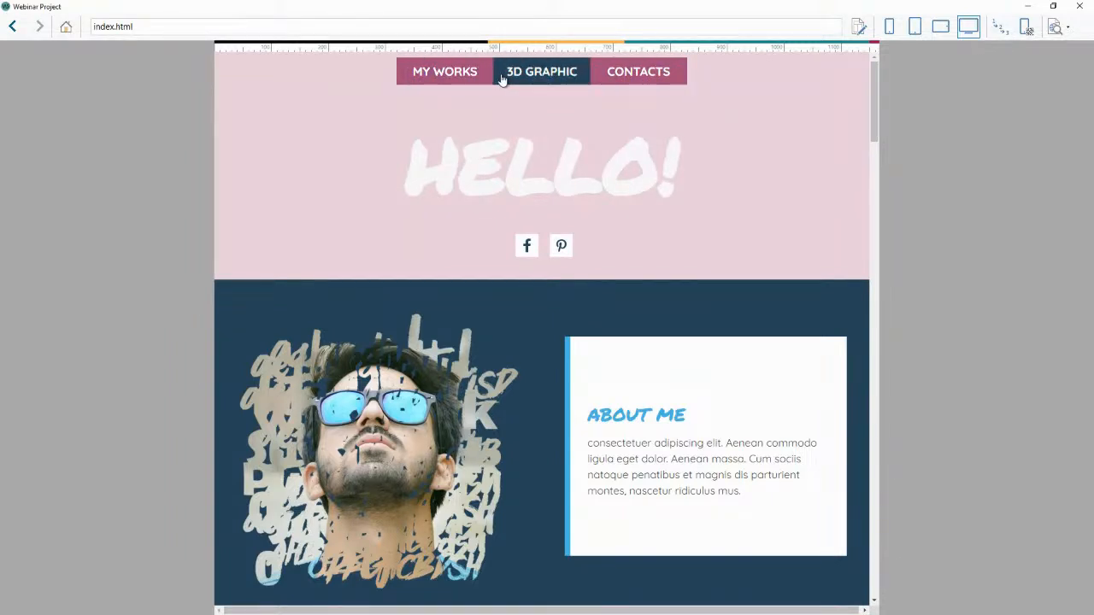
left_click(1079, 6)
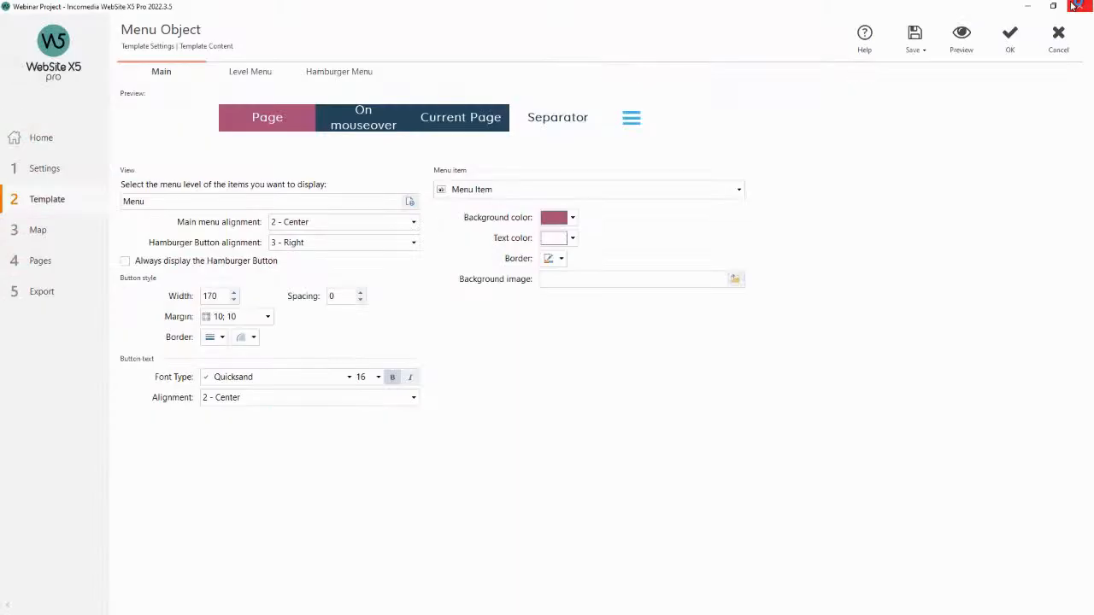
View the Item on mouseover settings of the menu and close the menu object dialog.
left_click(681, 195)
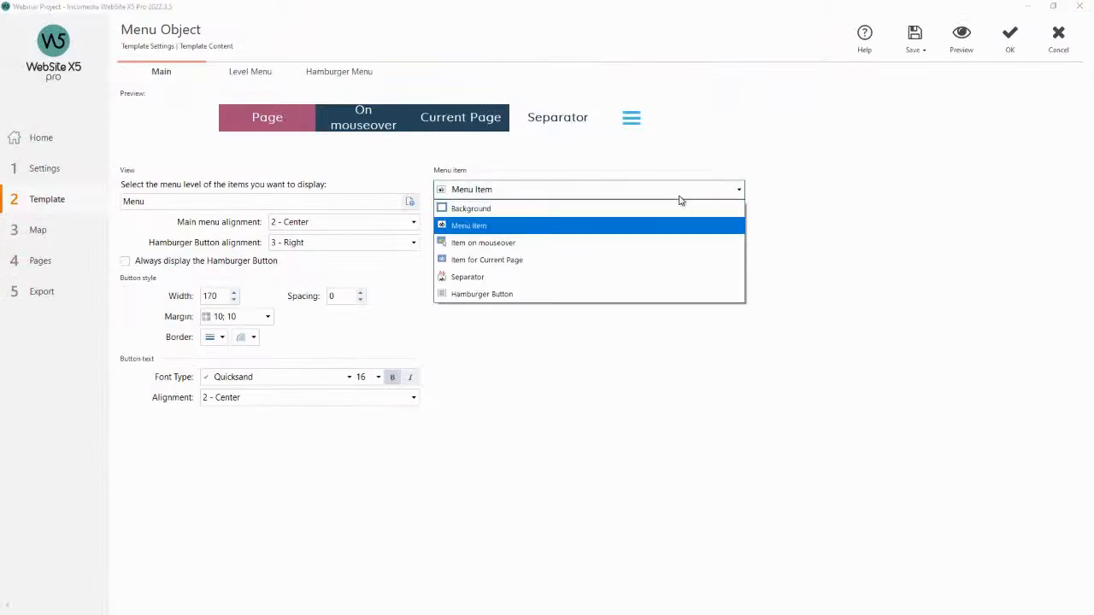
left_click(545, 244)
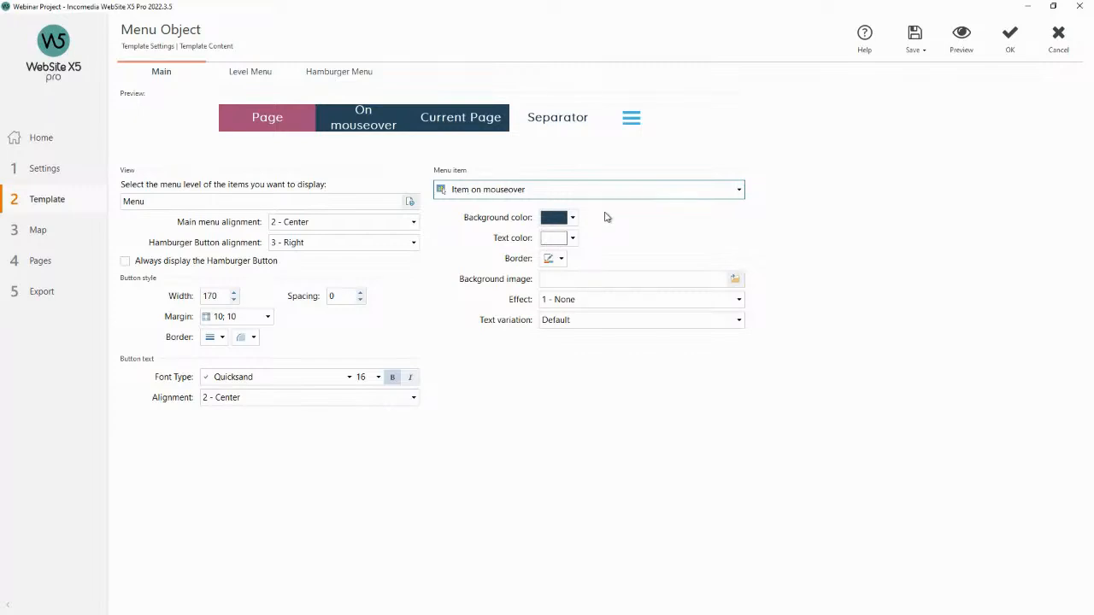
left_click(1060, 38)
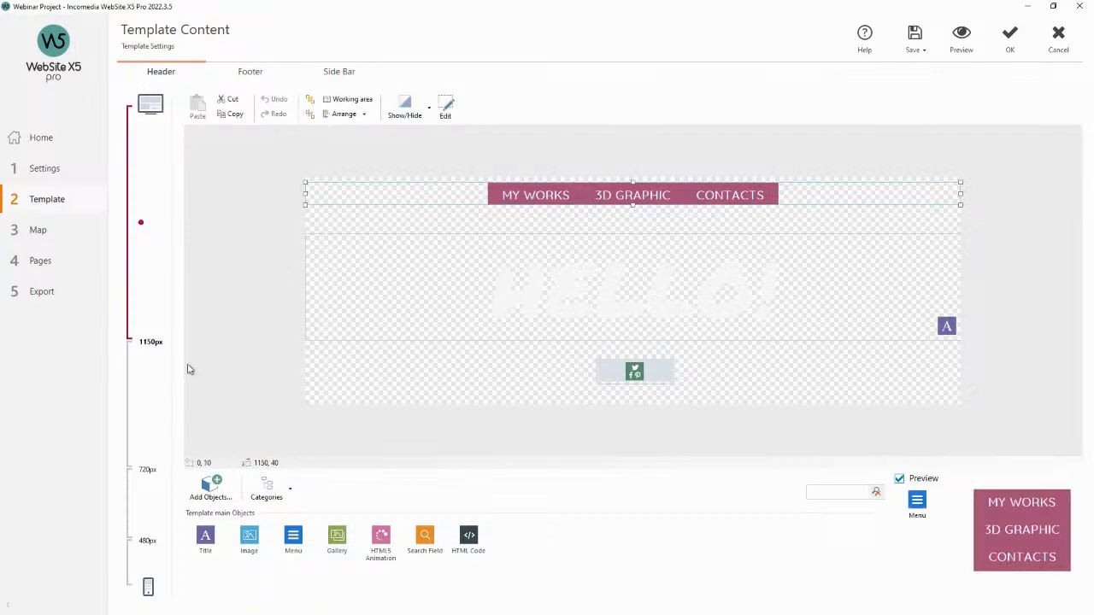
Check the header at the 720px and 480px breakpoints, returning to the desktop layout.
left_click(143, 400)
left_click(139, 493)
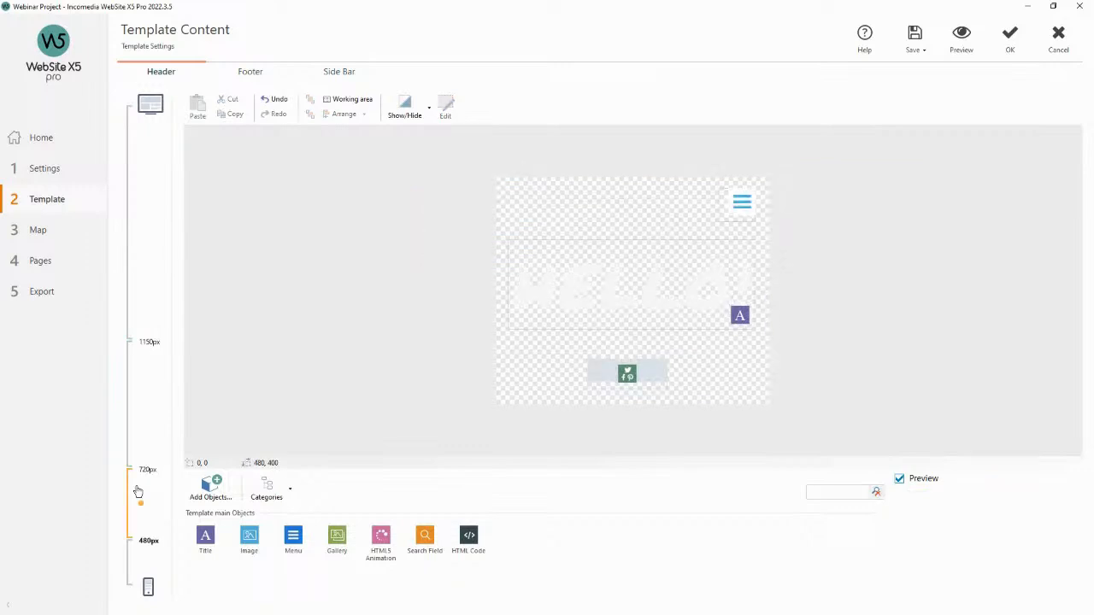
left_click(140, 304)
Open the header title's settings and change its text to PINK!
left_click(677, 284)
double_click(705, 287)
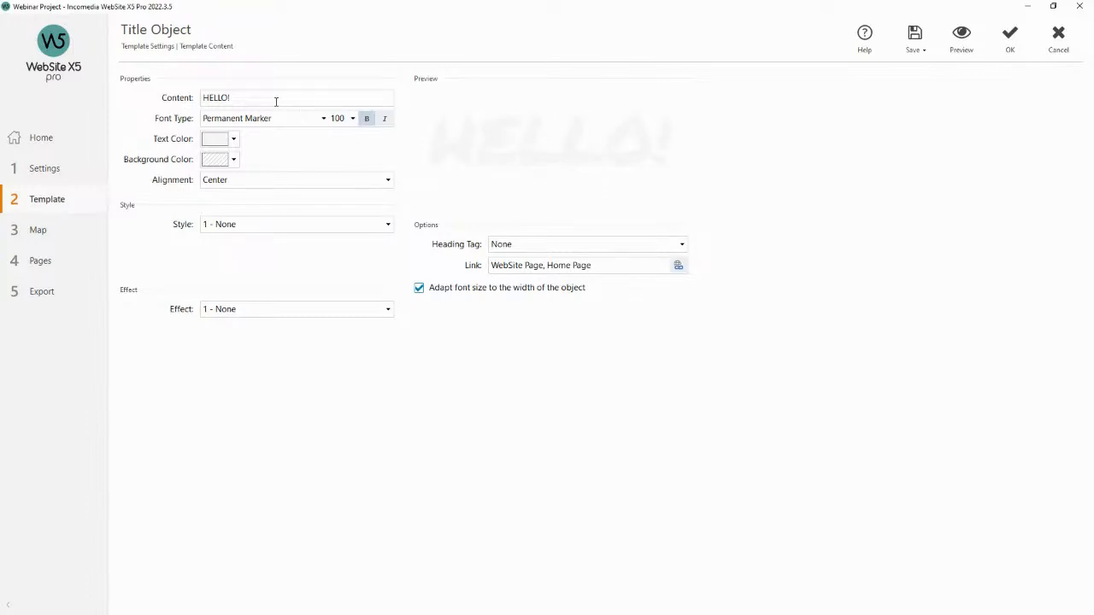
left_click_drag(251, 98, 207, 99)
type("PINK!")
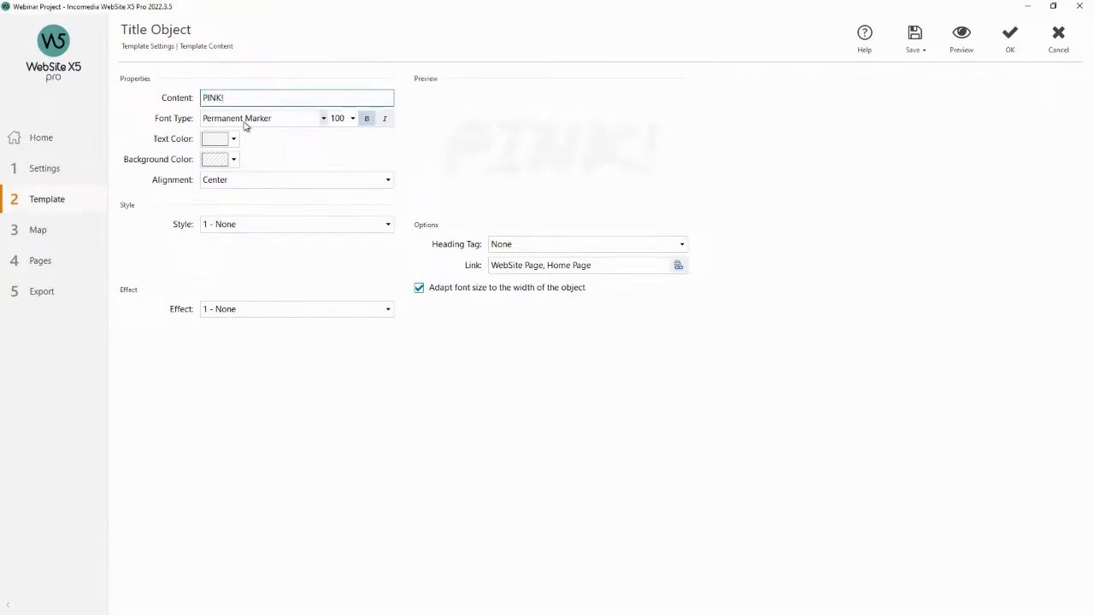
left_click(353, 120)
left_click(354, 121)
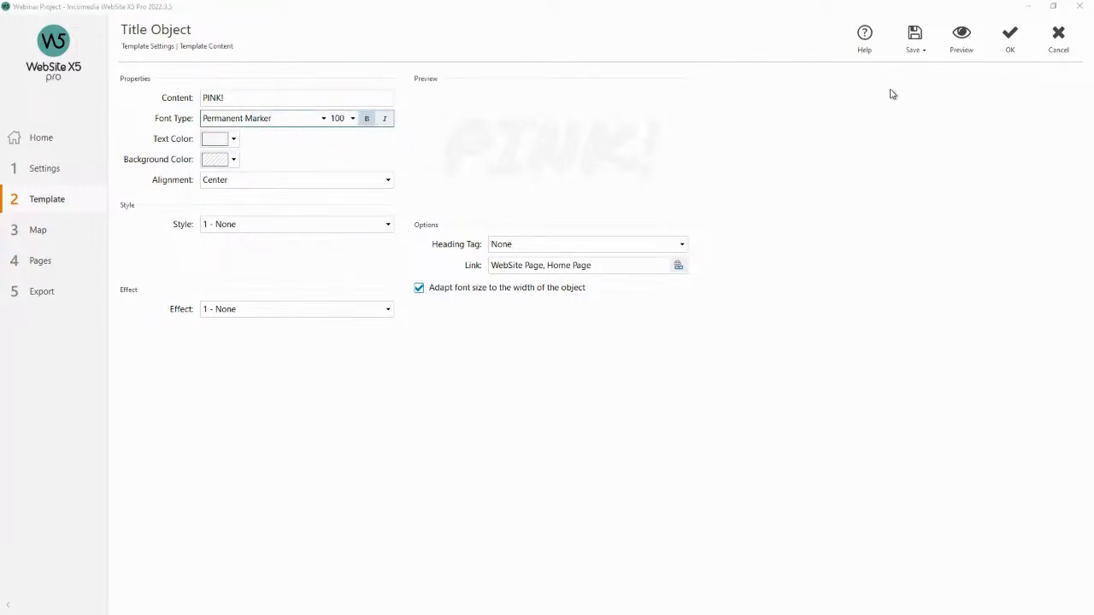
Preview the site with the new title, close the preview and confirm the title settings.
left_click(961, 39)
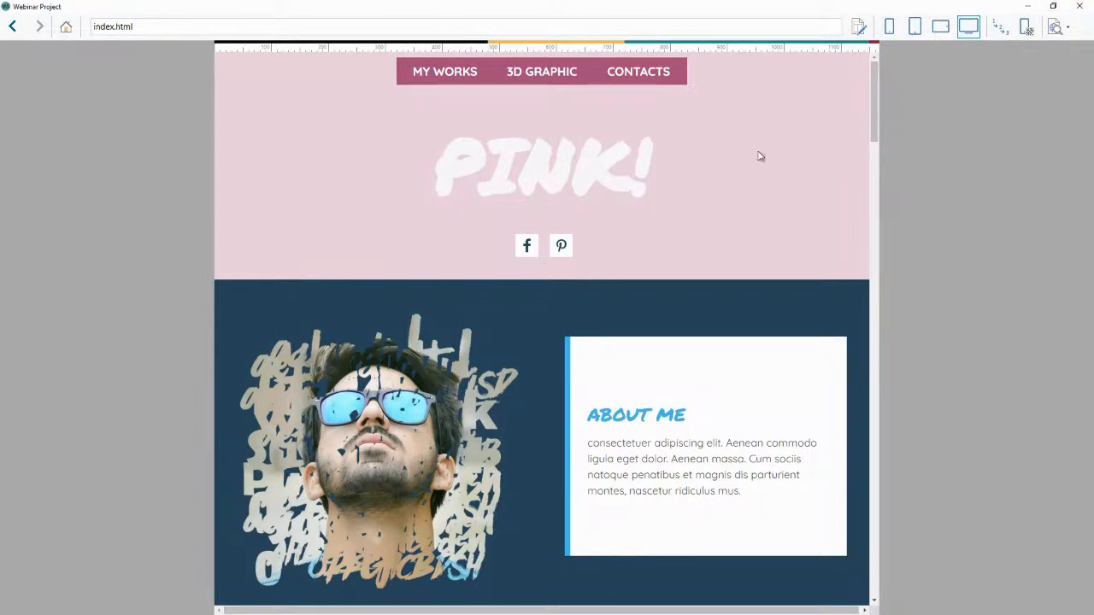
left_click(1080, 6)
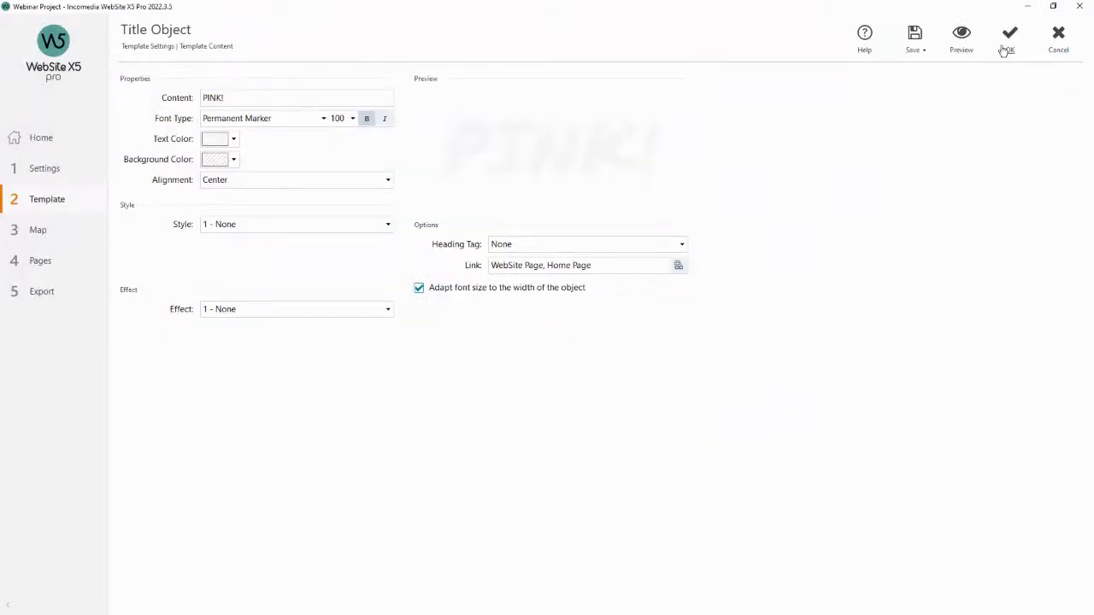
left_click(1009, 38)
Open the social icons' settings, set their background colour to dark pink, and preview the site.
left_click(636, 366)
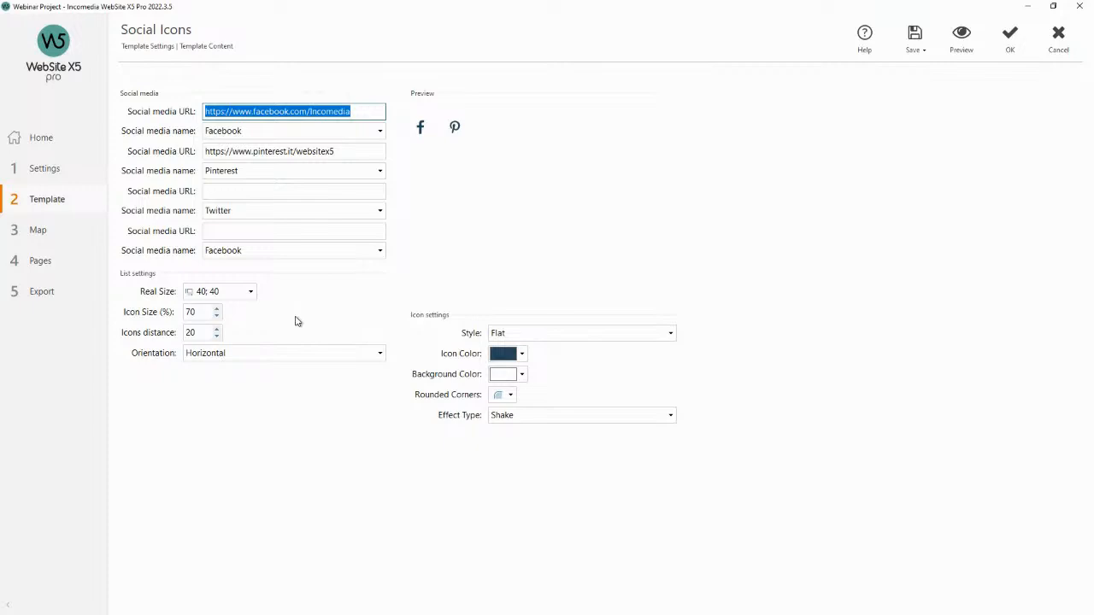
left_click(522, 373)
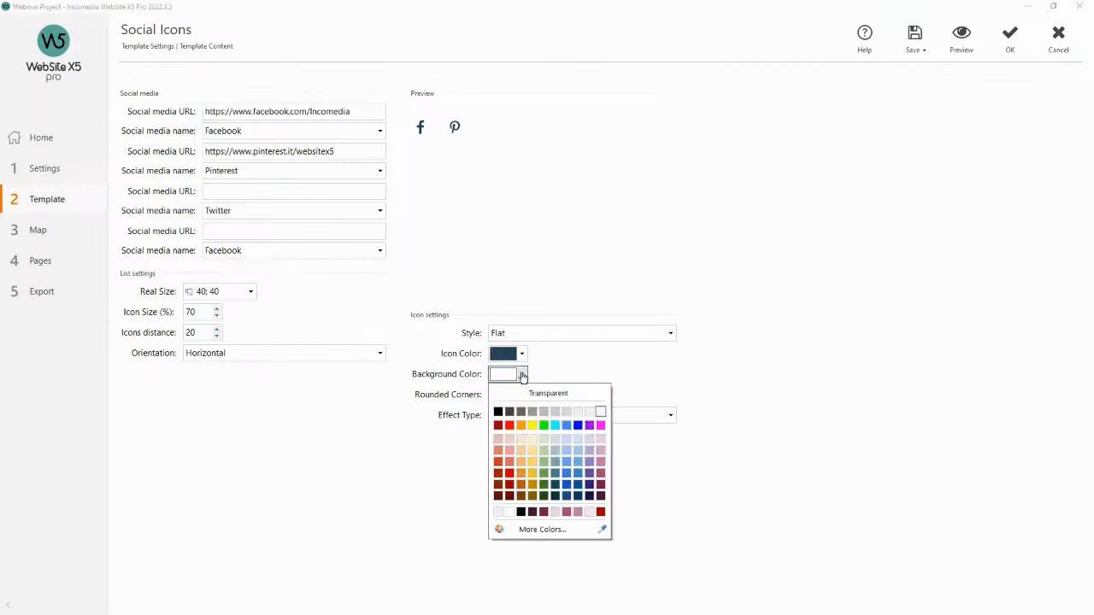
left_click(604, 469)
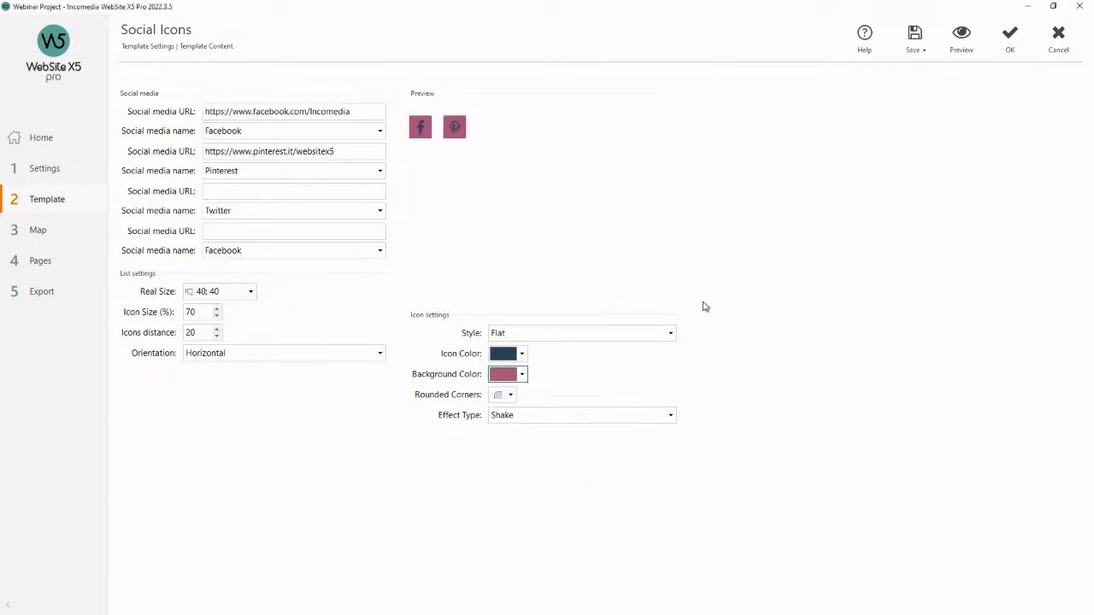
left_click(961, 36)
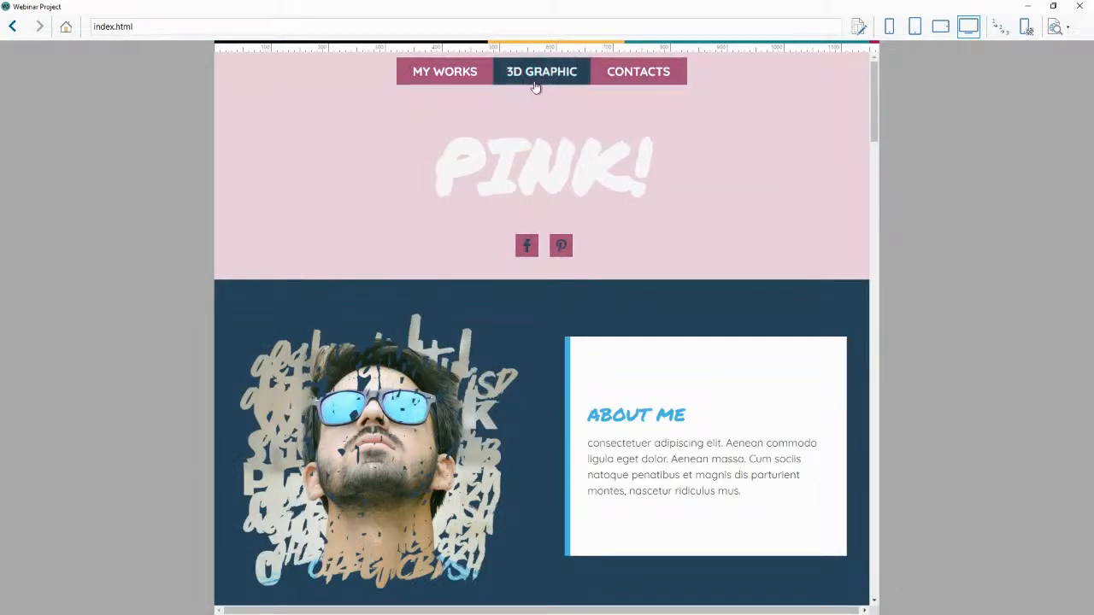
left_click(1078, 6)
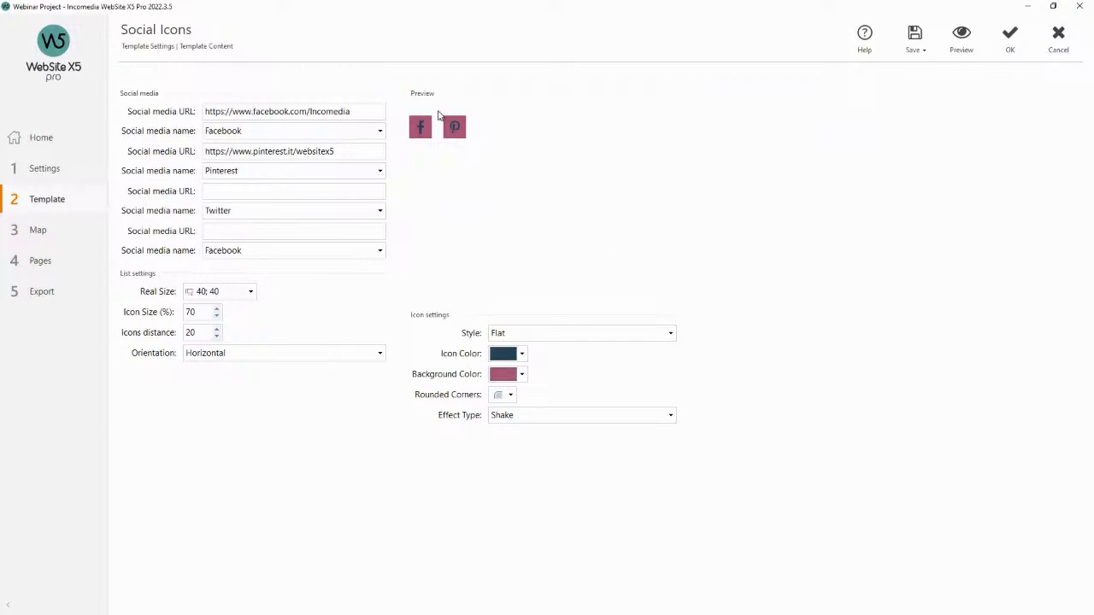
Set the social icon colour to white, preview the result and confirm the social icons settings.
left_click(522, 354)
left_click(601, 373)
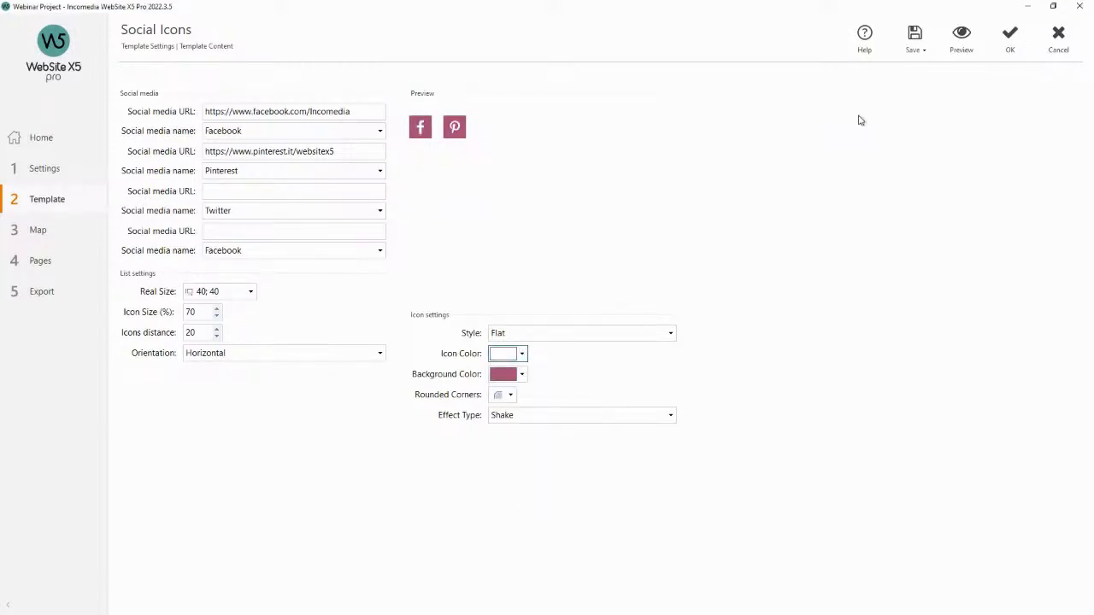
left_click(961, 38)
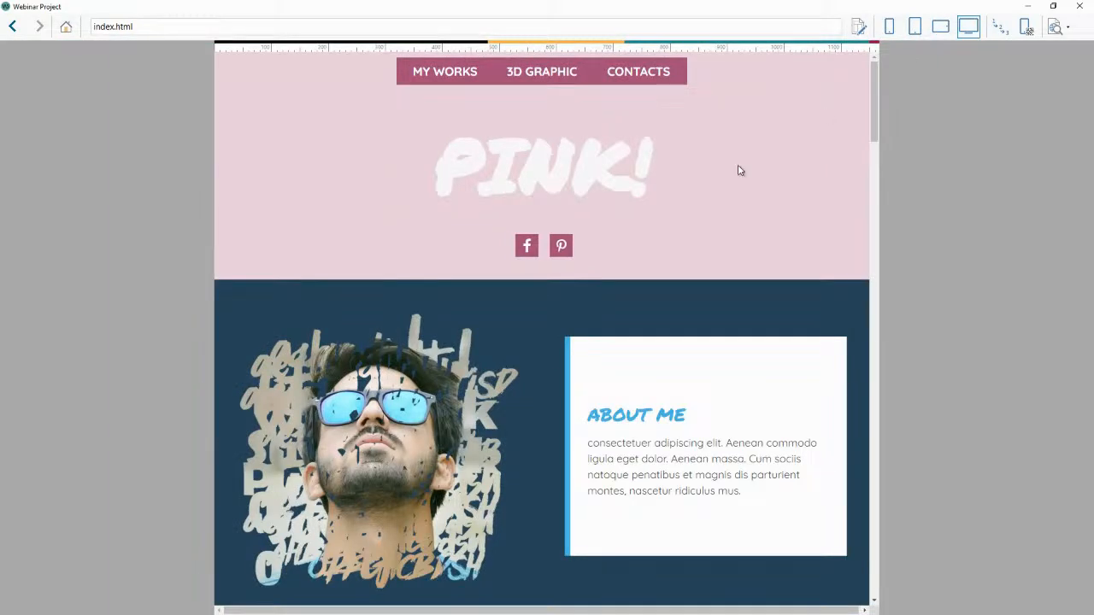
left_click(1079, 7)
left_click(1011, 36)
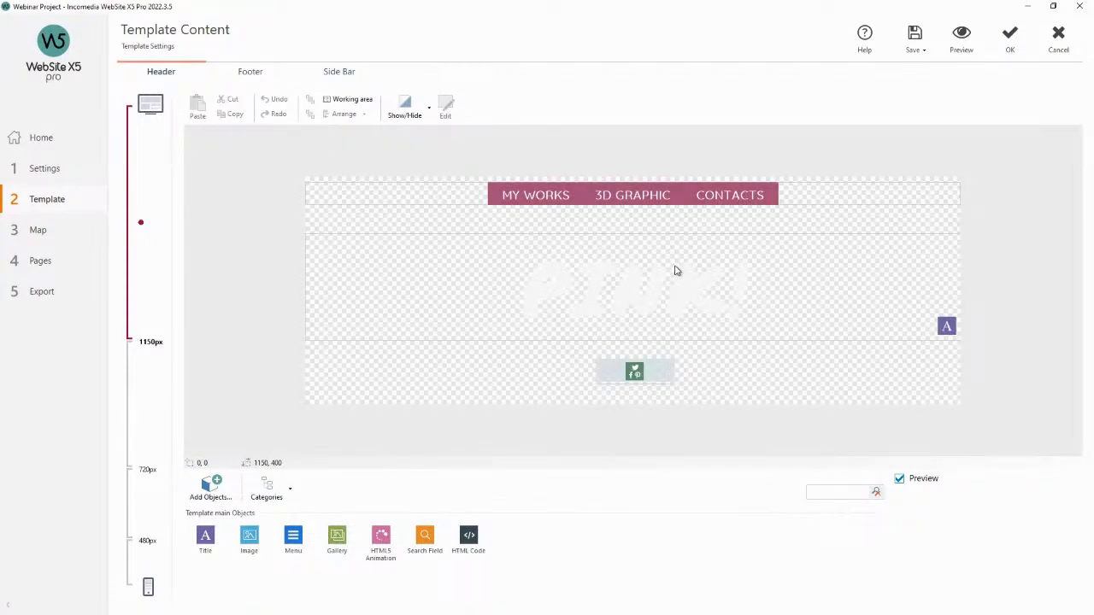
At the 720px breakpoint, move the header title up to about 70 px from the top.
left_click(144, 379)
left_click(140, 268)
left_click(148, 366)
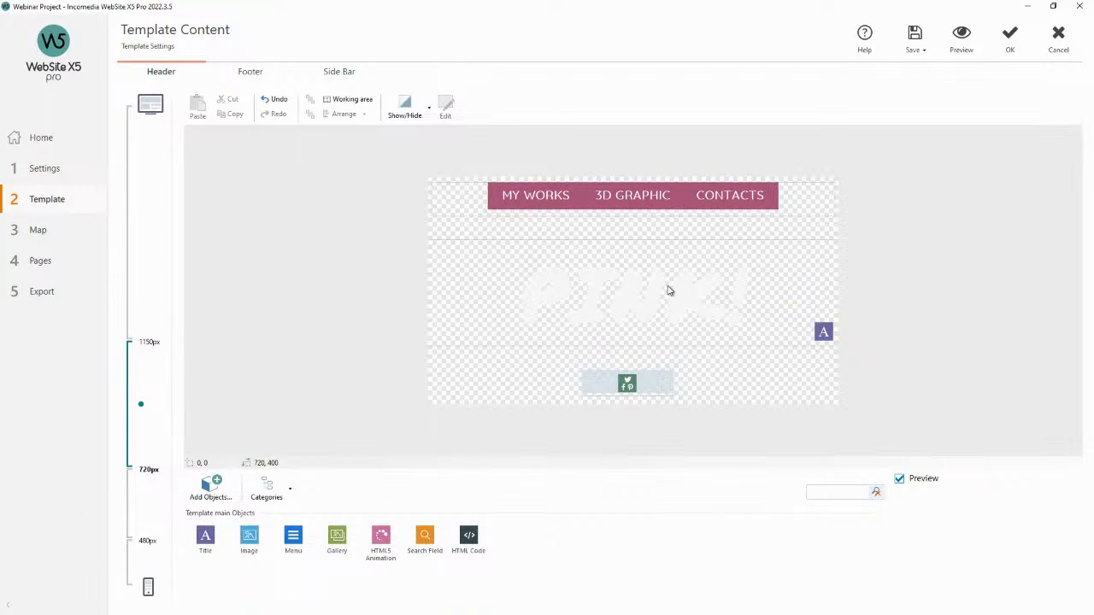
left_click(670, 284)
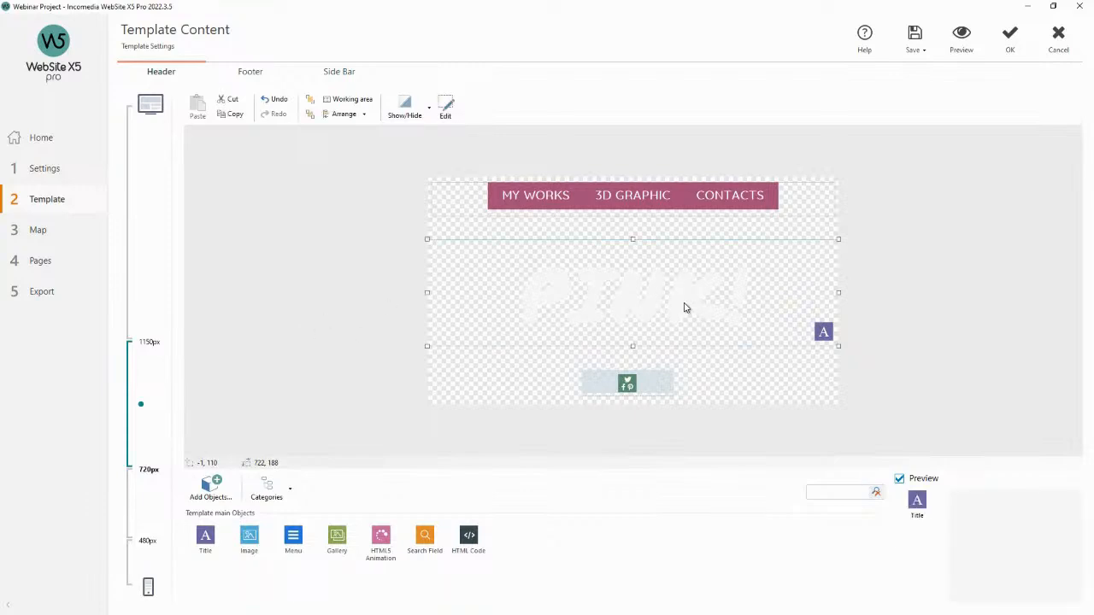
left_click_drag(678, 313, 681, 294)
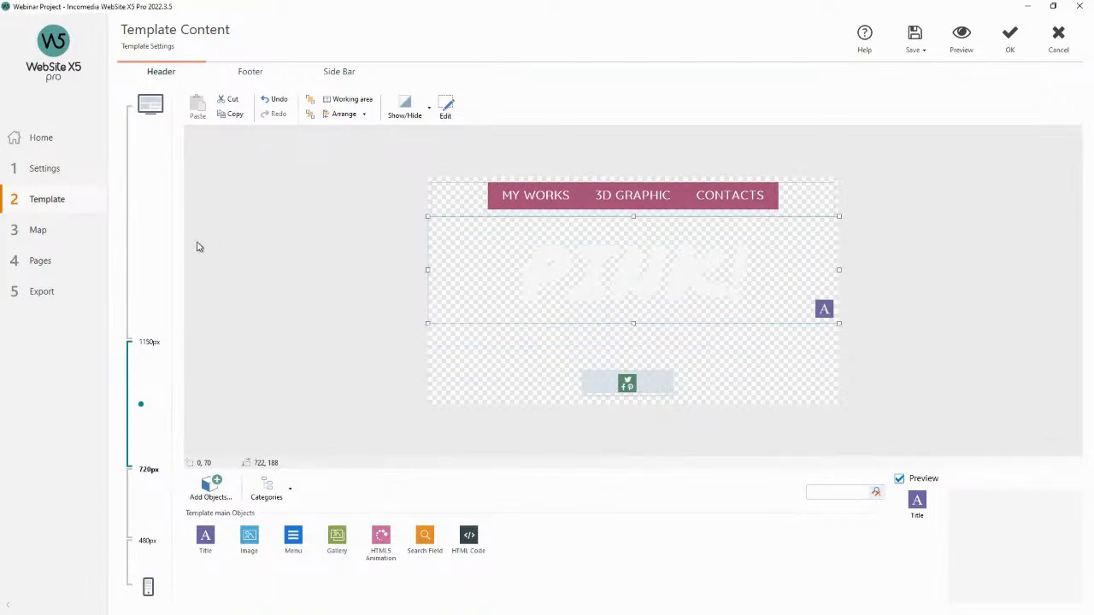
Preview the desktop header, then move the desktop title down to about 80 px from the top.
left_click(162, 248)
left_click(624, 290)
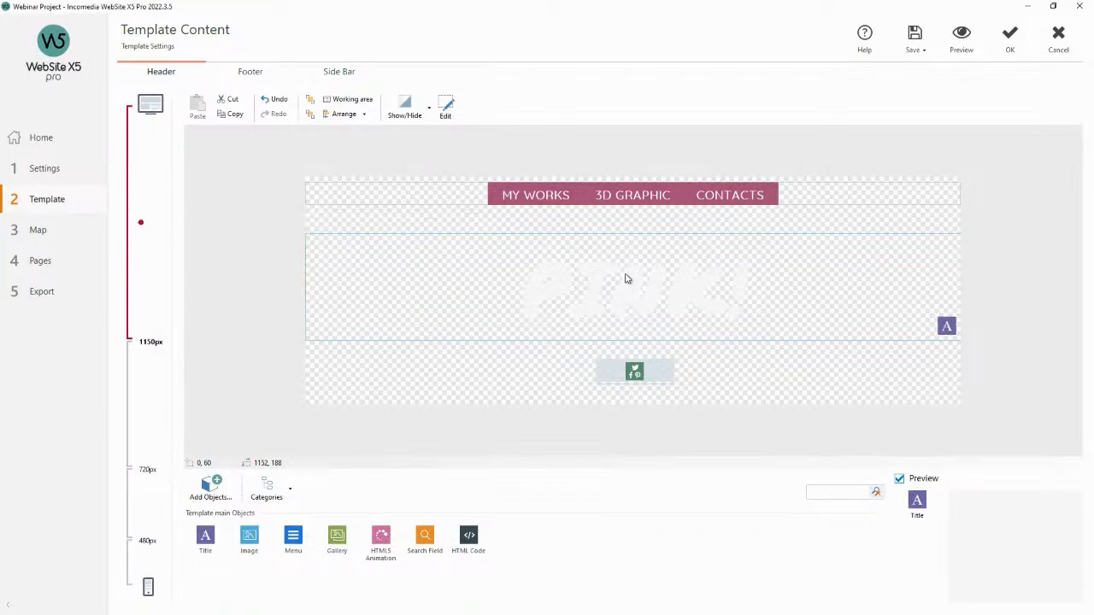
left_click(962, 39)
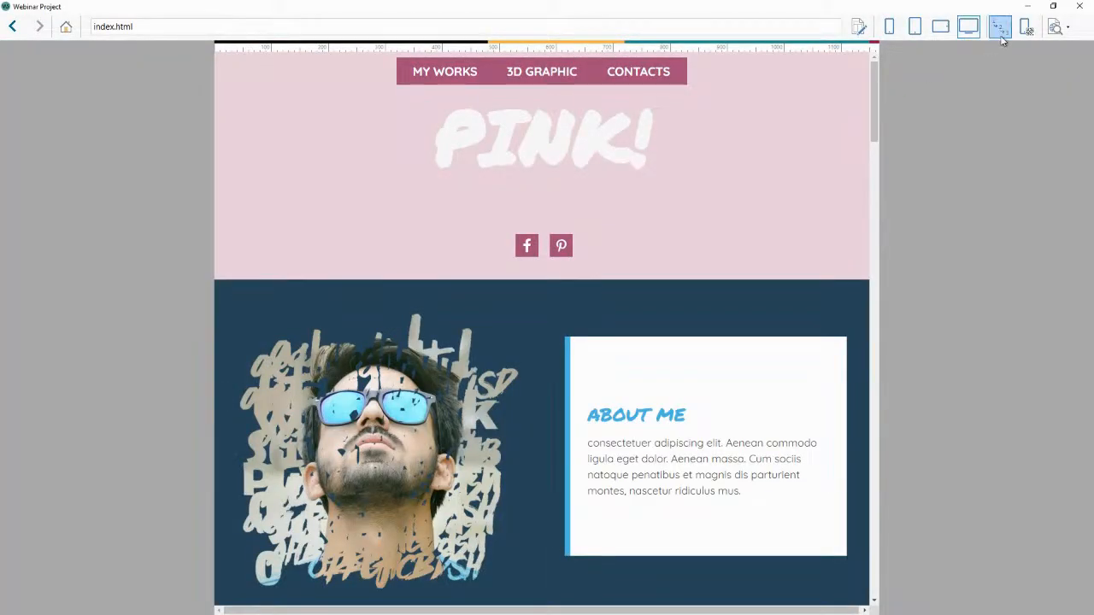
left_click(1068, 9)
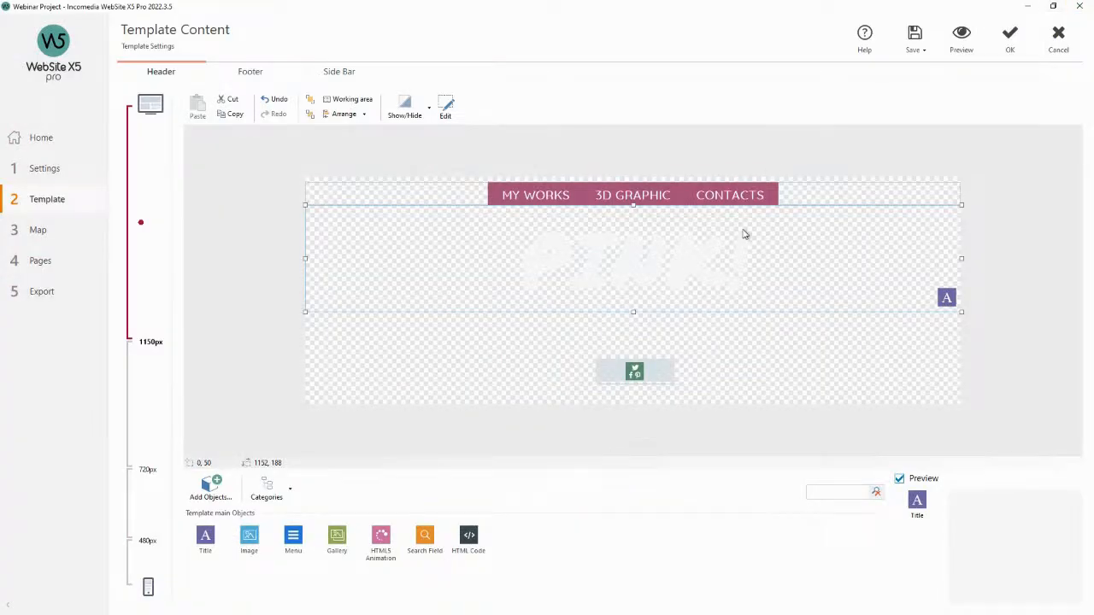
left_click_drag(724, 249, 723, 267)
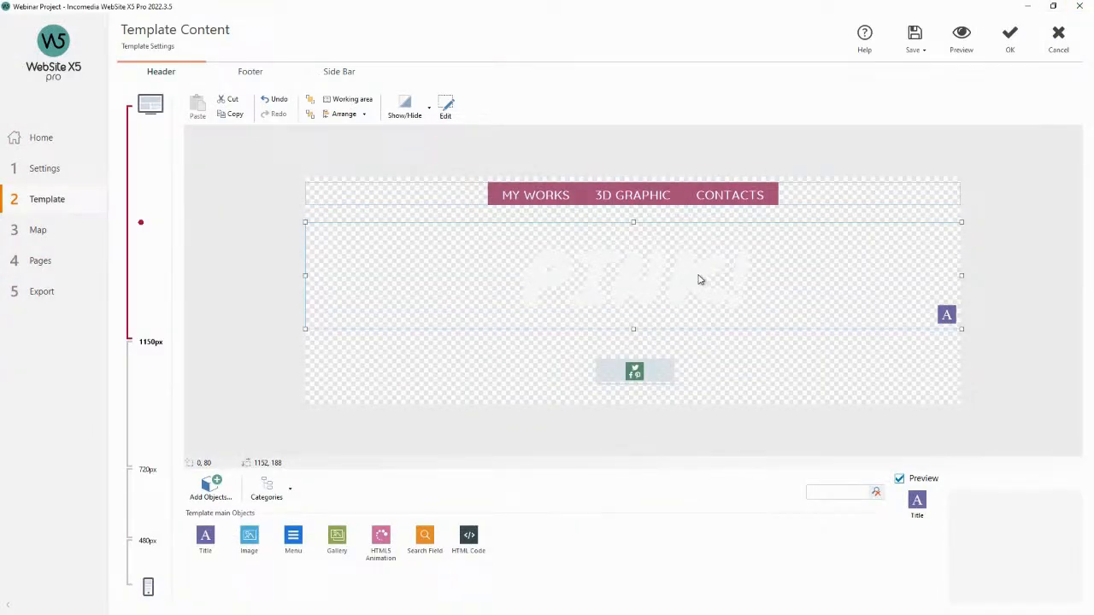
Try to hide the social icons at the 480px smartphone viewport and all subsequent viewports.
left_click(649, 373)
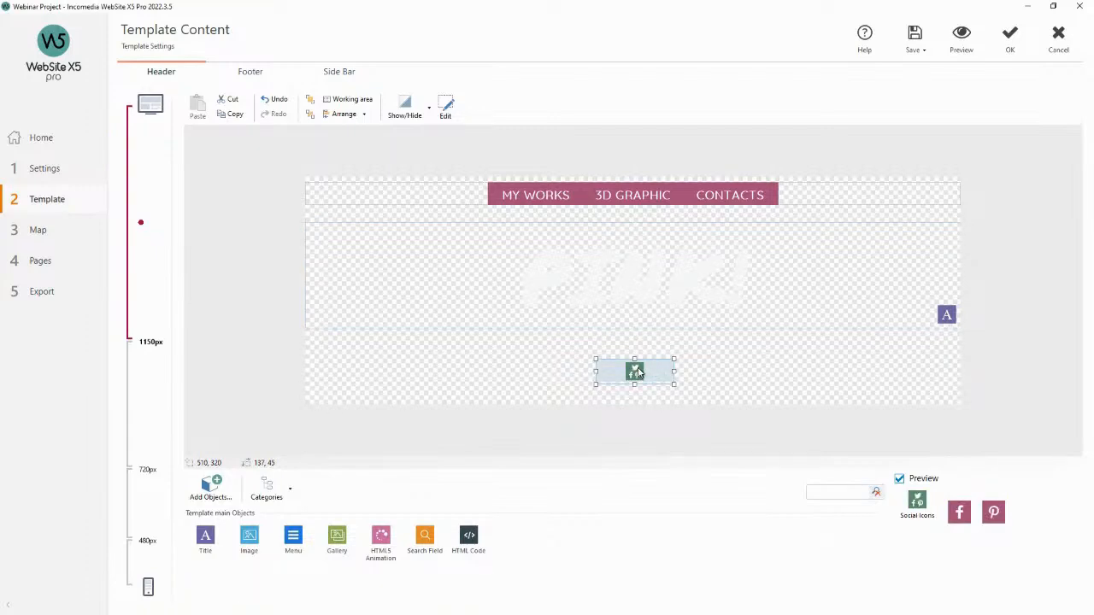
left_click(142, 558)
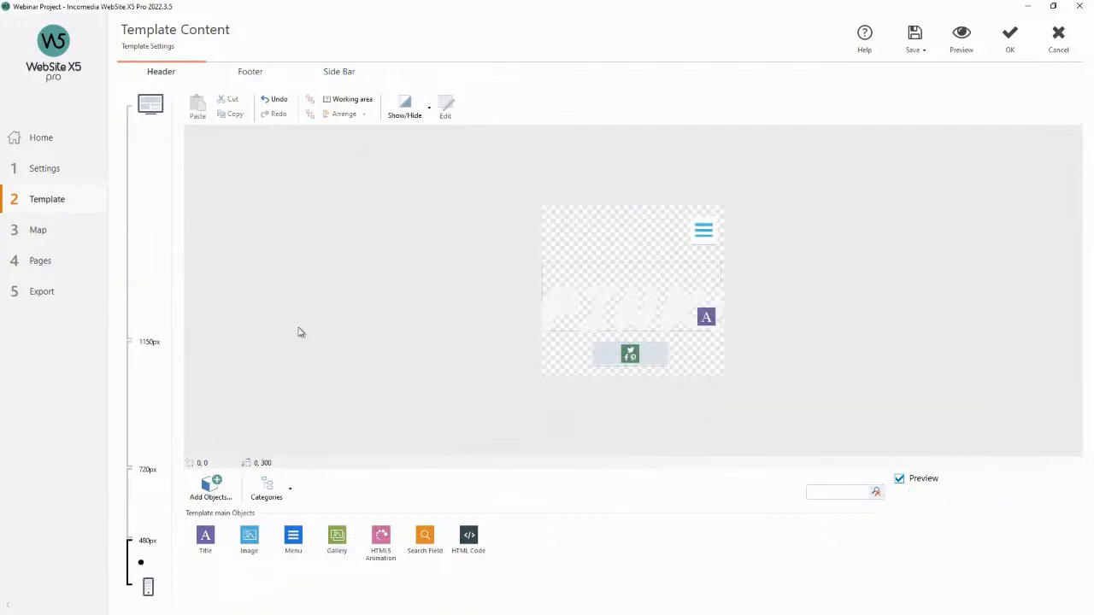
left_click(652, 358)
right_click(631, 350)
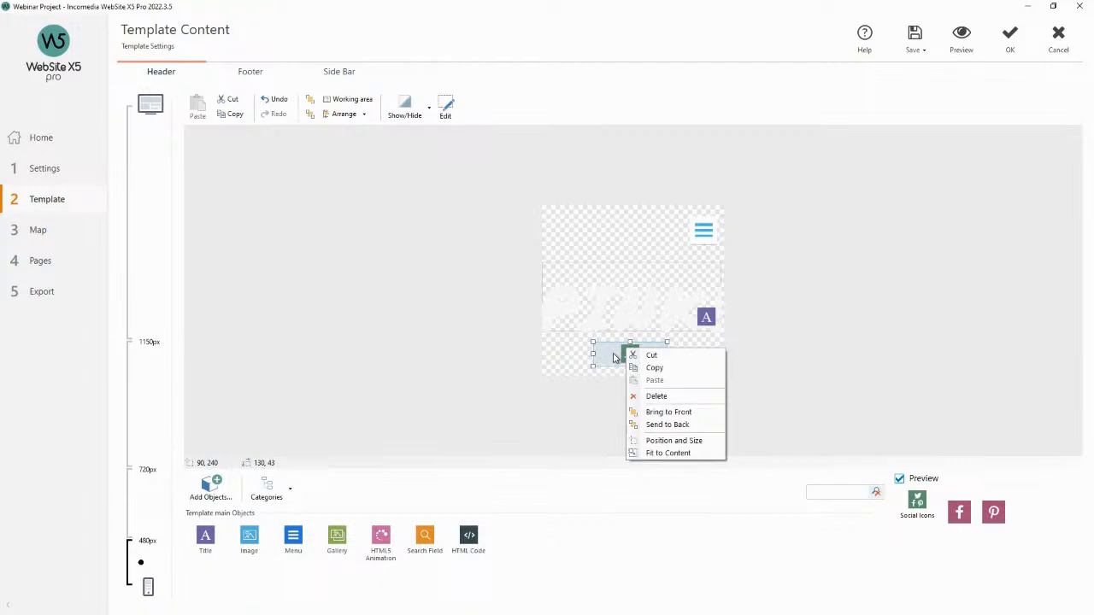
left_click(609, 359)
left_click(705, 354)
left_click(644, 357)
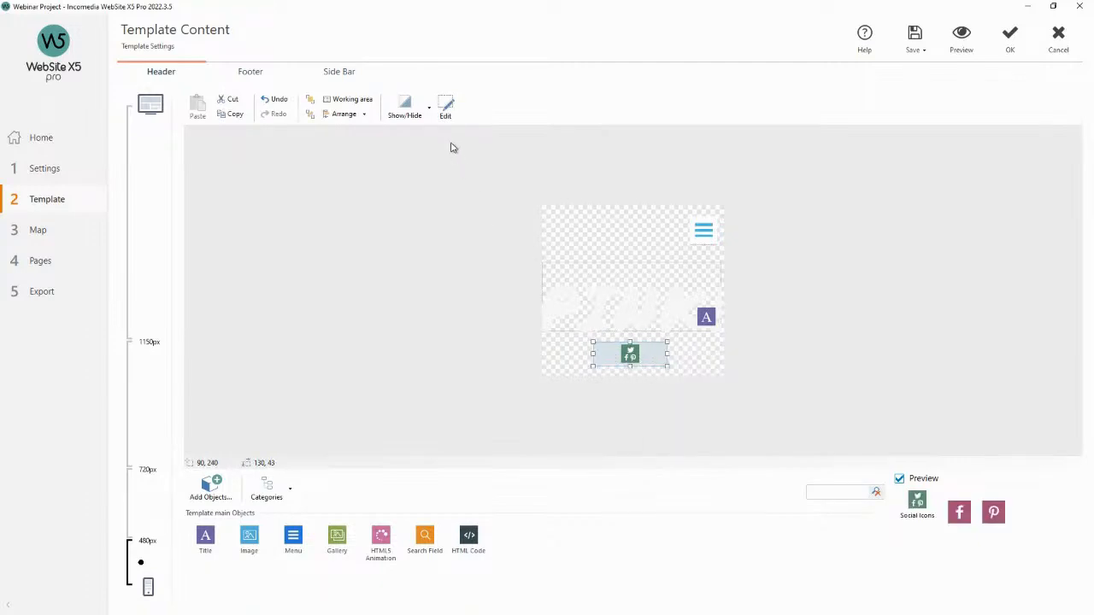
left_click(429, 109)
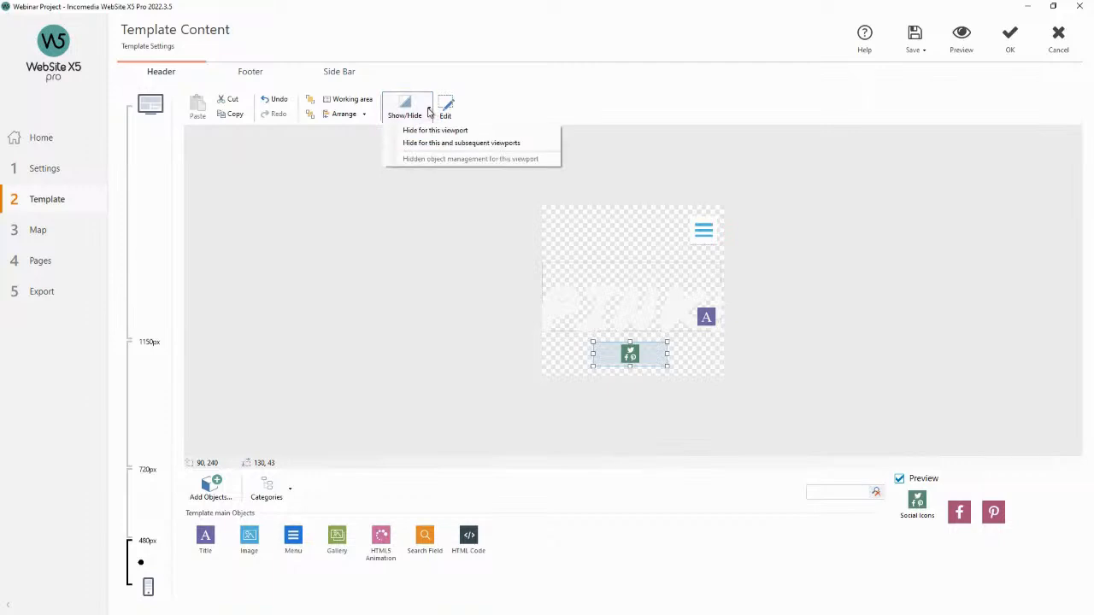
left_click(430, 111)
left_click(430, 110)
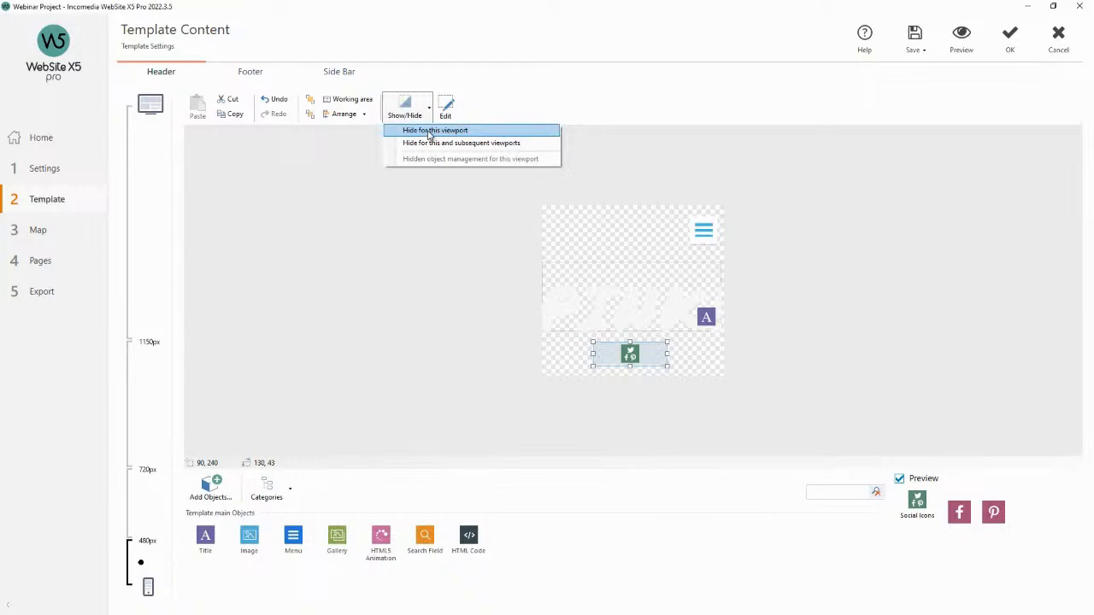
left_click(488, 148)
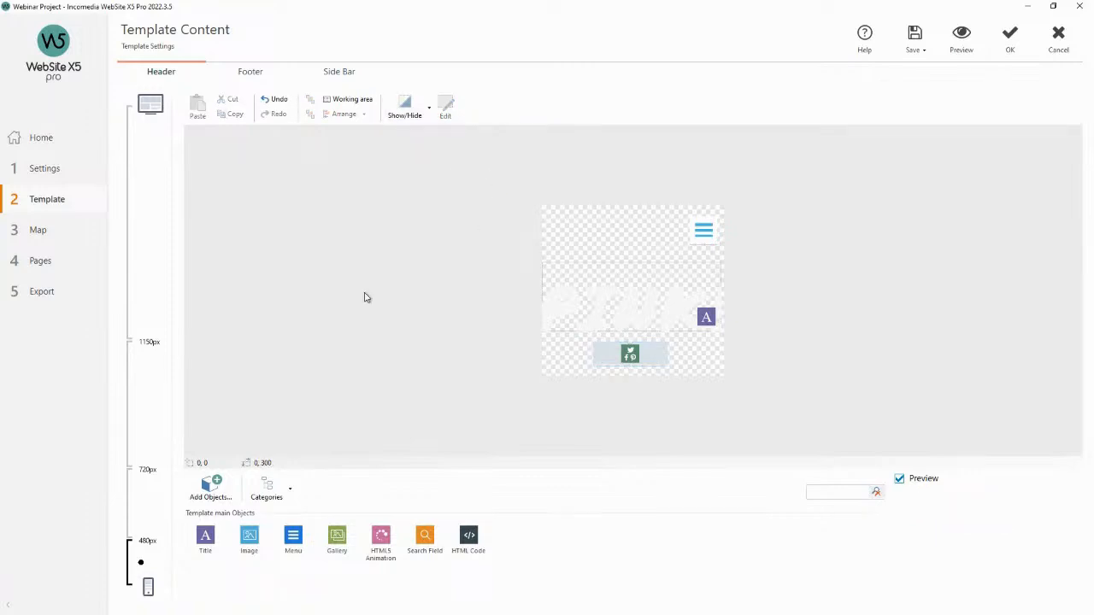
At the 720px viewport, hide the social icons for this and subsequent viewports.
left_click(147, 405)
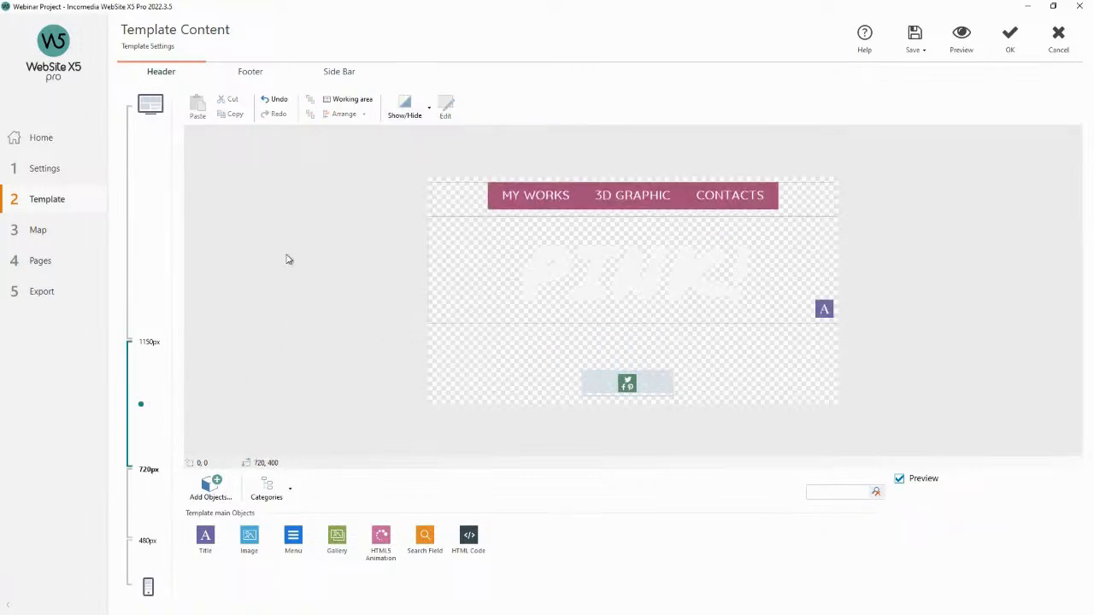
left_click(645, 394)
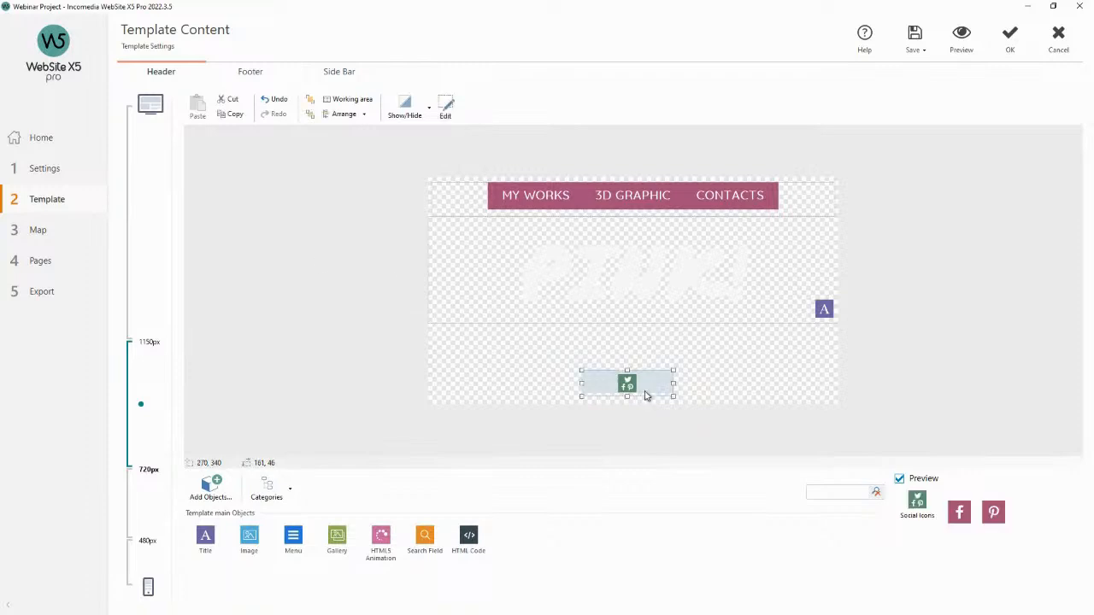
left_click(155, 268)
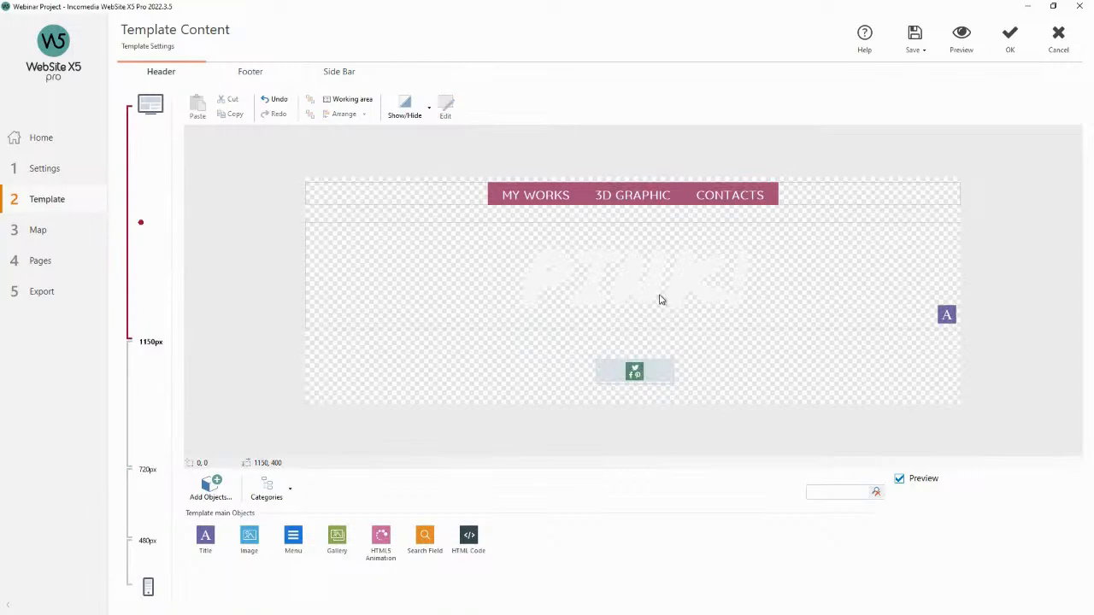
left_click(143, 385)
left_click(615, 381)
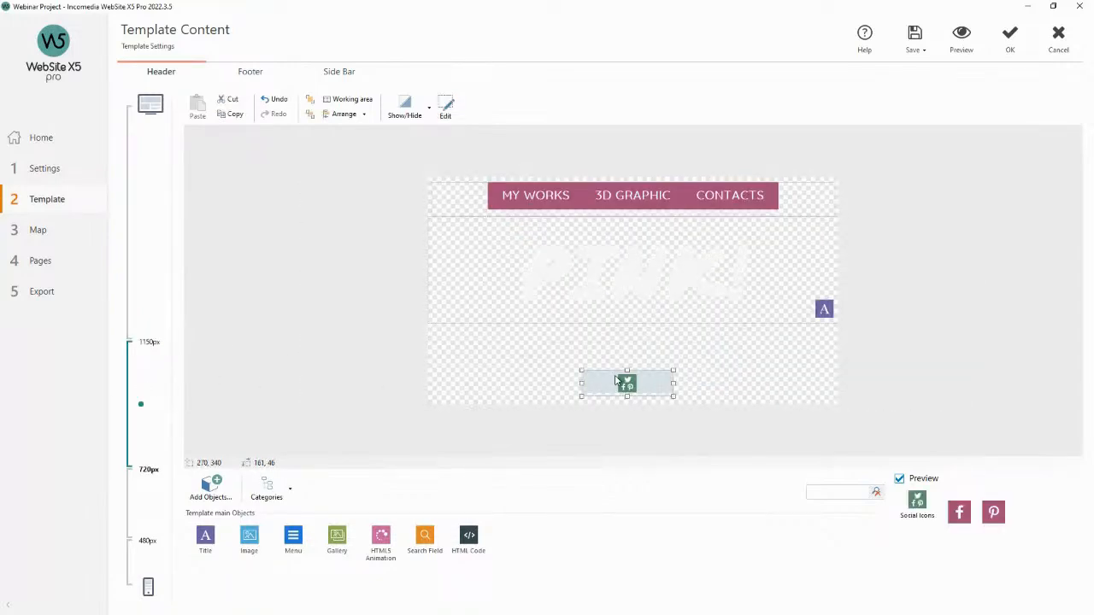
left_click(431, 109)
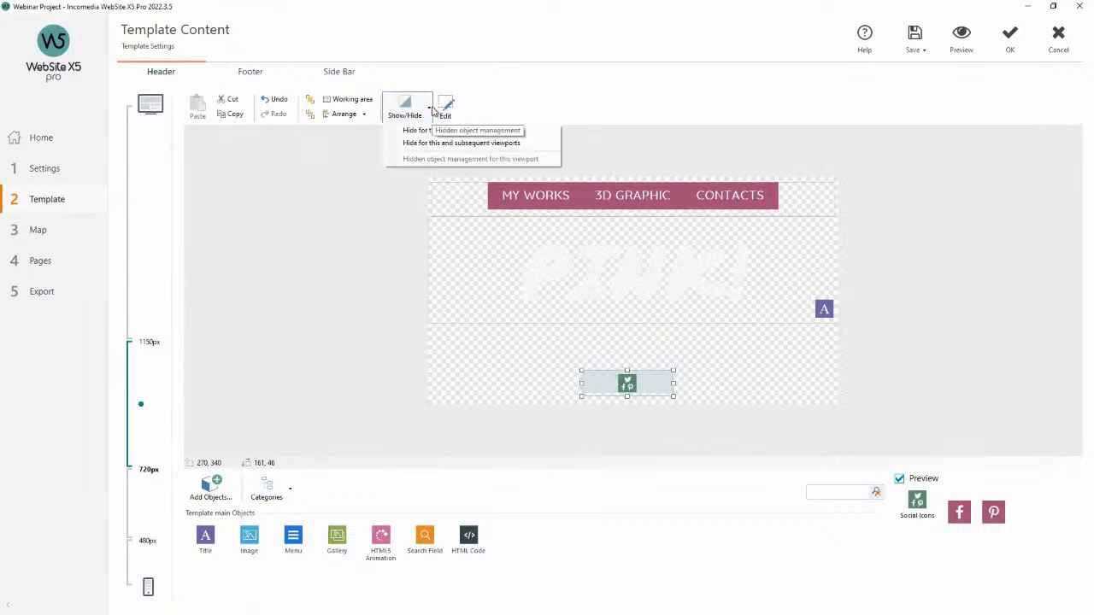
left_click(515, 147)
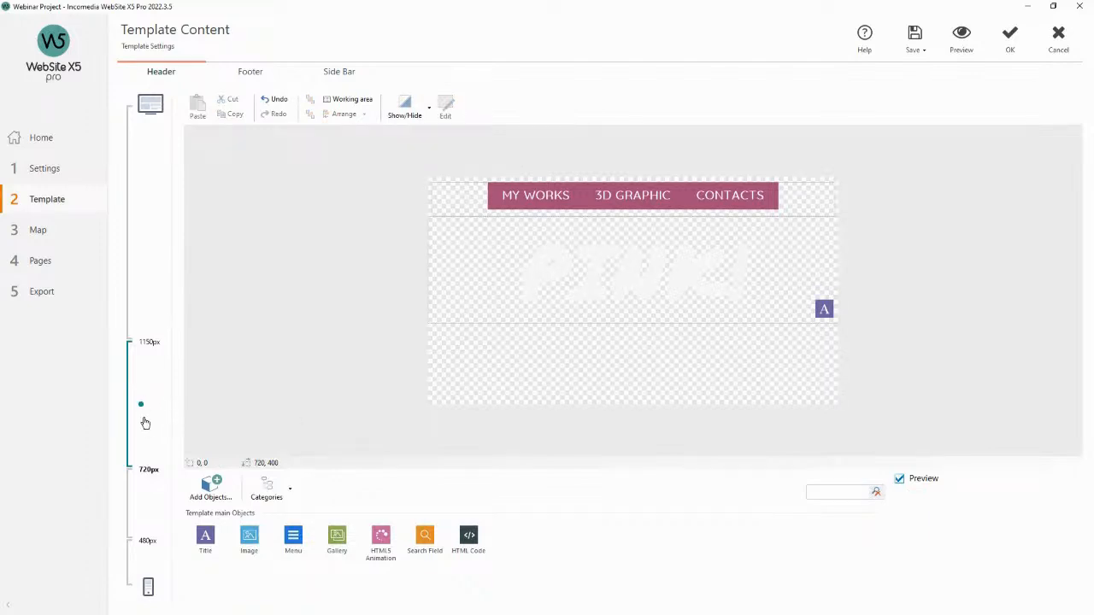
Check the header across viewports and preview the site at desktop, tablet and smartphone resolutions.
left_click_drag(154, 415, 141, 564)
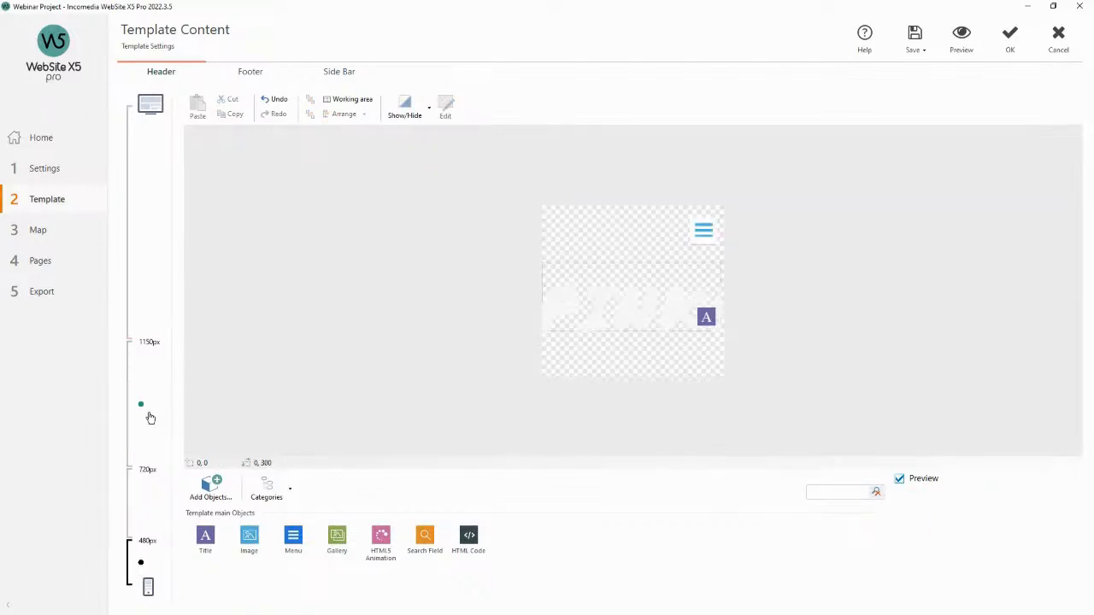
left_click(149, 249)
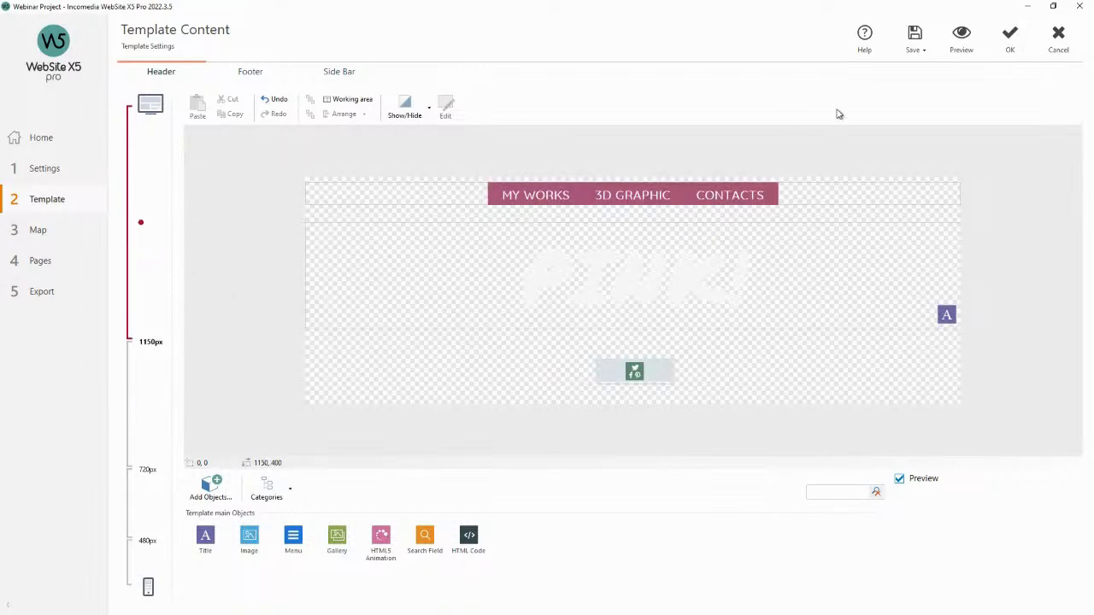
left_click(961, 38)
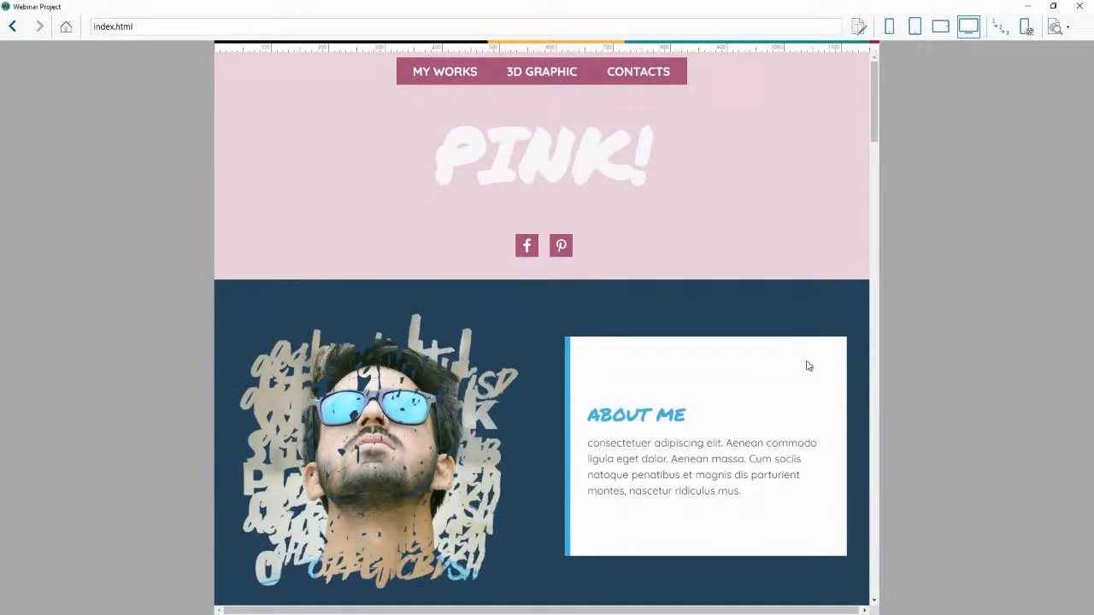
left_click(915, 27)
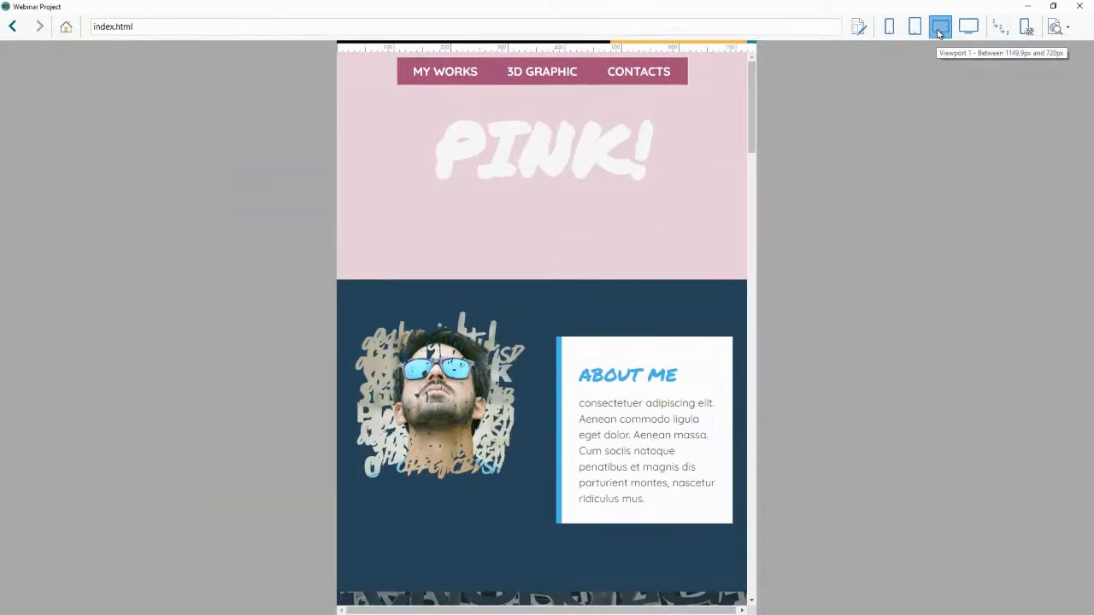
left_click(889, 27)
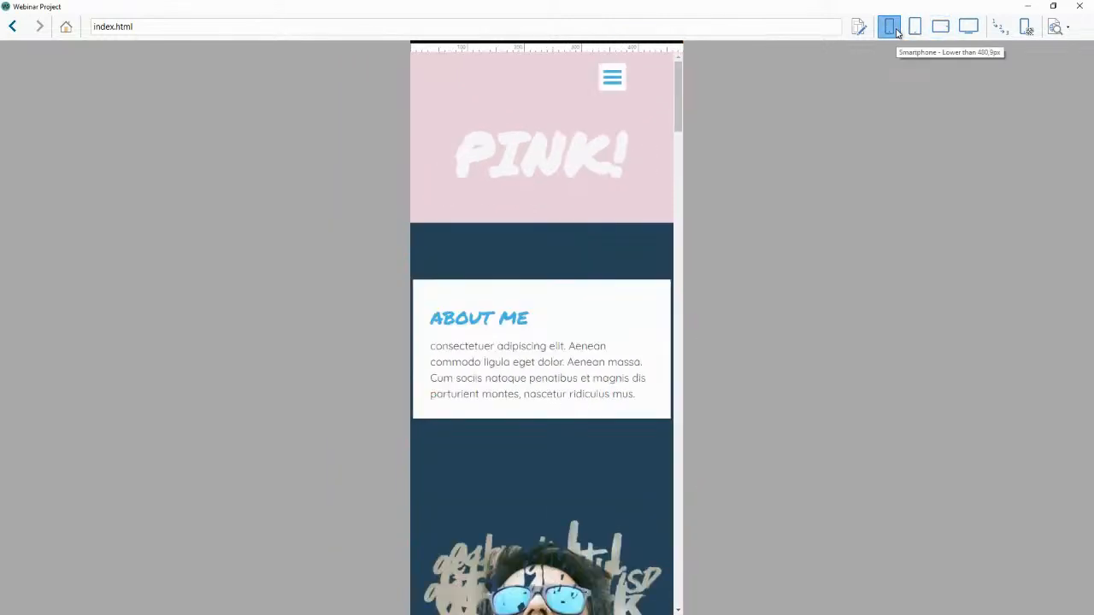
left_click(966, 26)
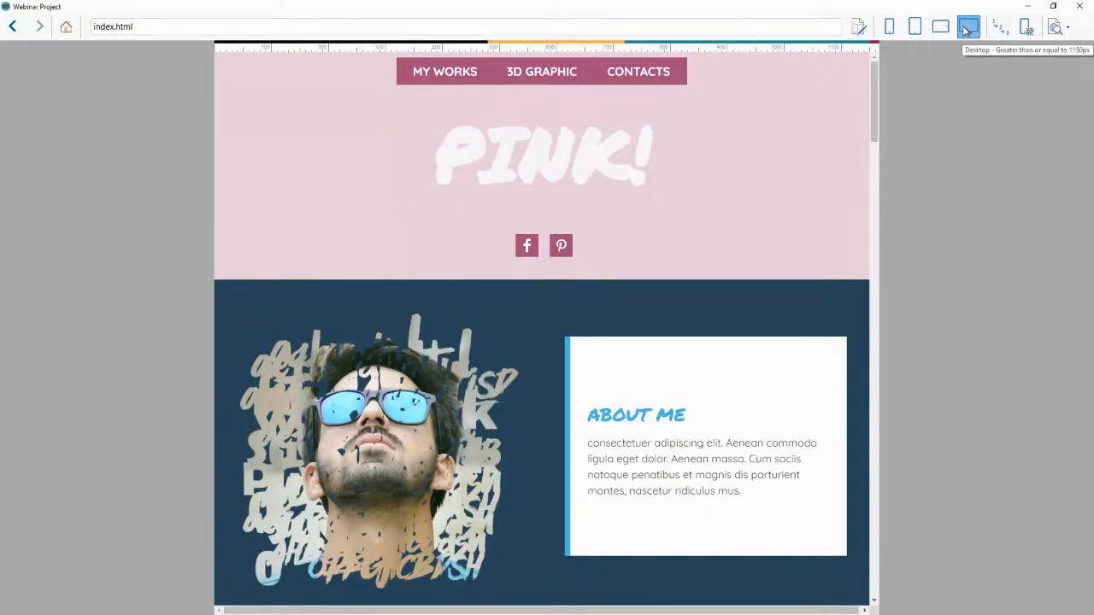
left_click(1079, 7)
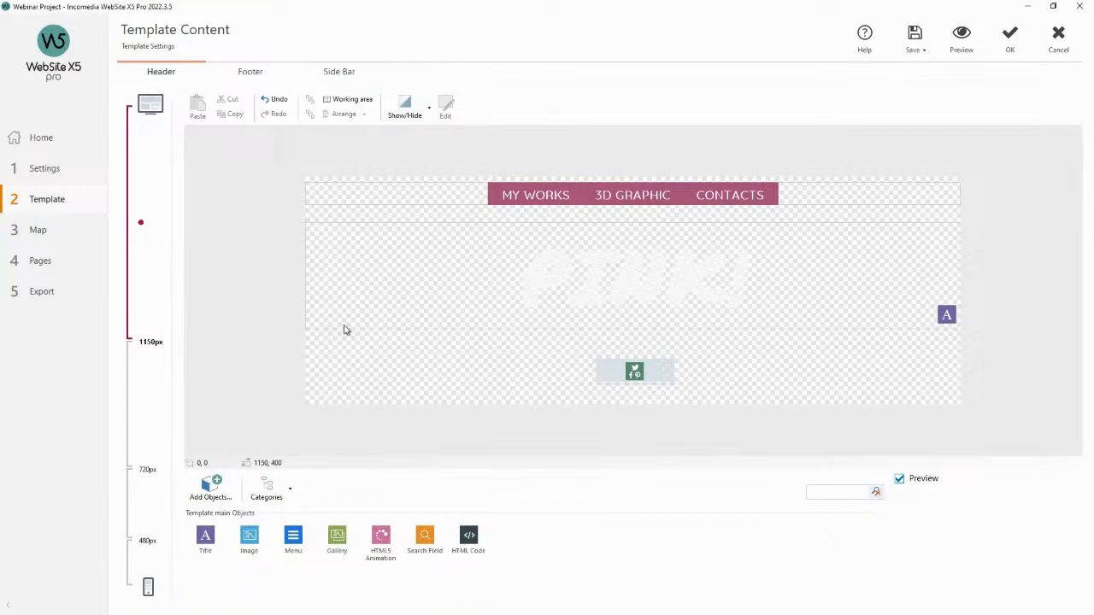
Add an image object to the desktop header left of the social icons, choosing the free 'make up' glitter powder jars image.
left_click(430, 106)
left_click(432, 104)
left_click_drag(249, 537, 453, 375)
double_click(452, 372)
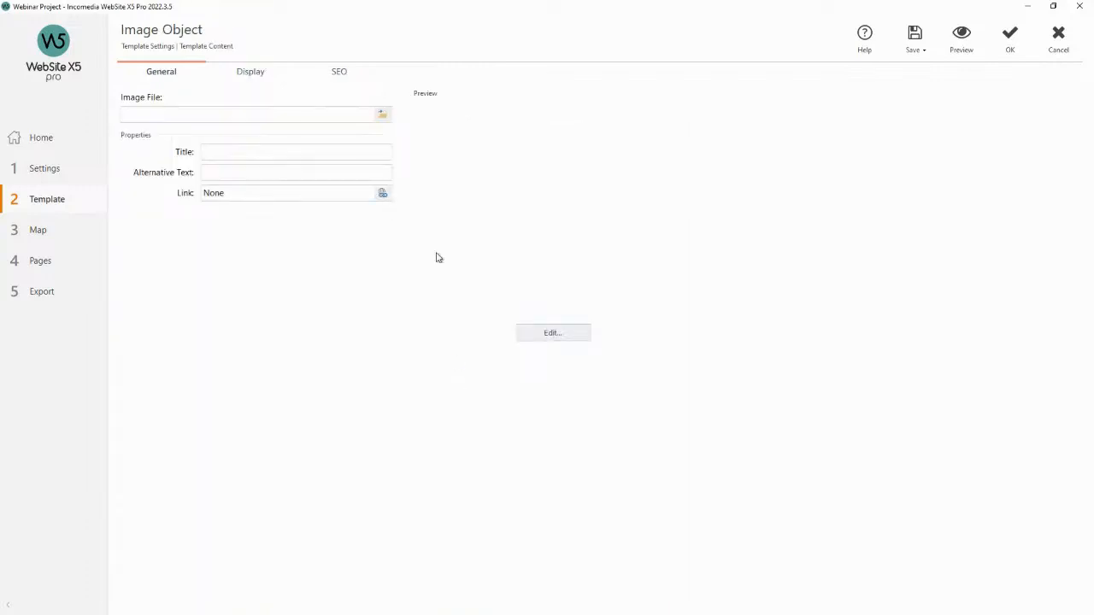
left_click(384, 114)
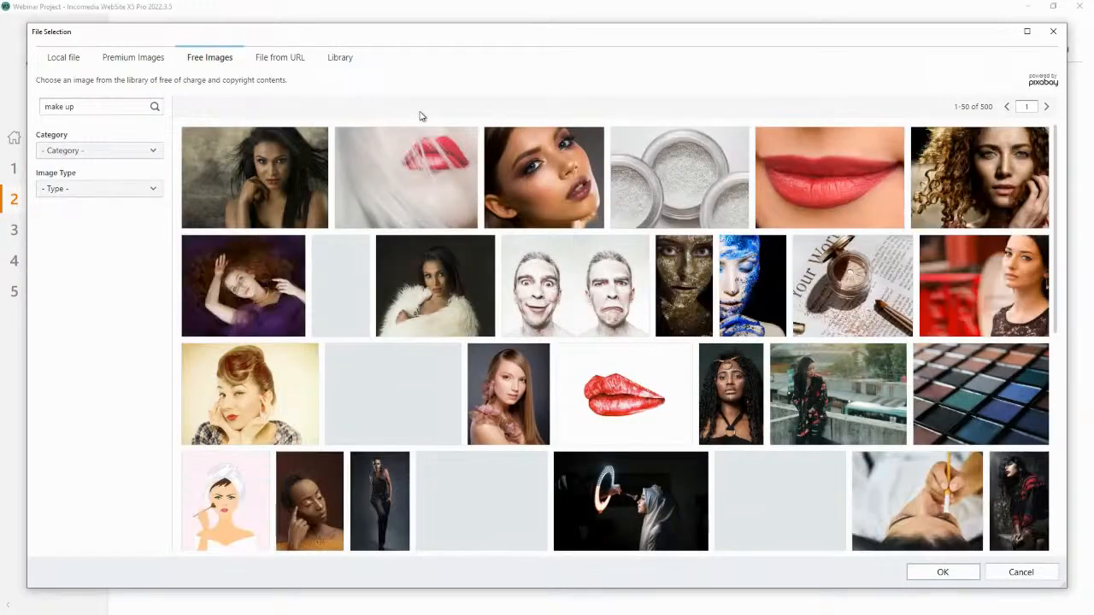
left_click(680, 178)
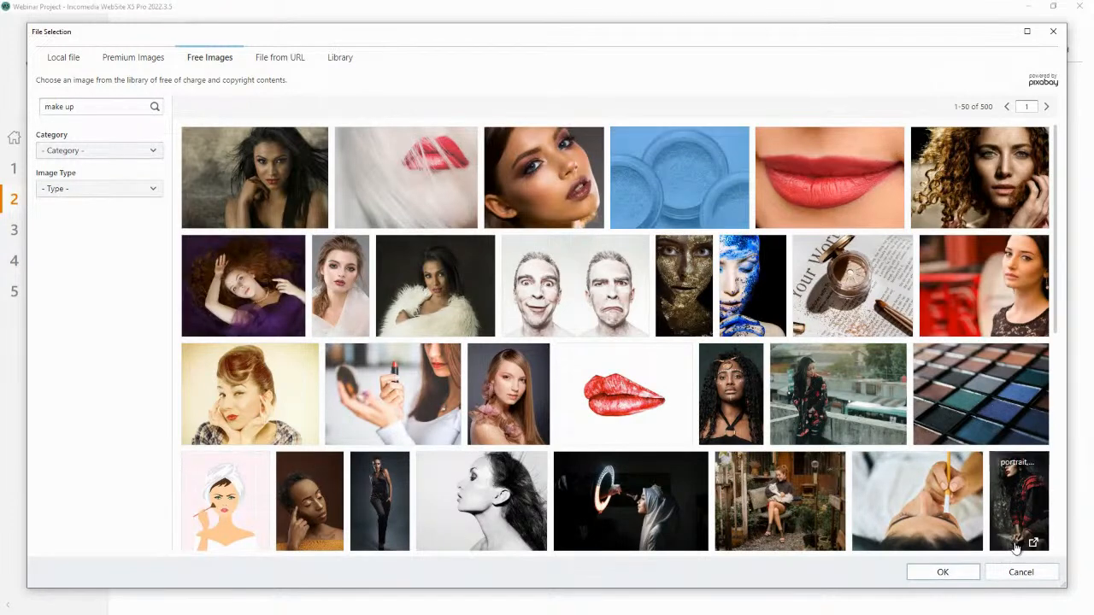
left_click(943, 571)
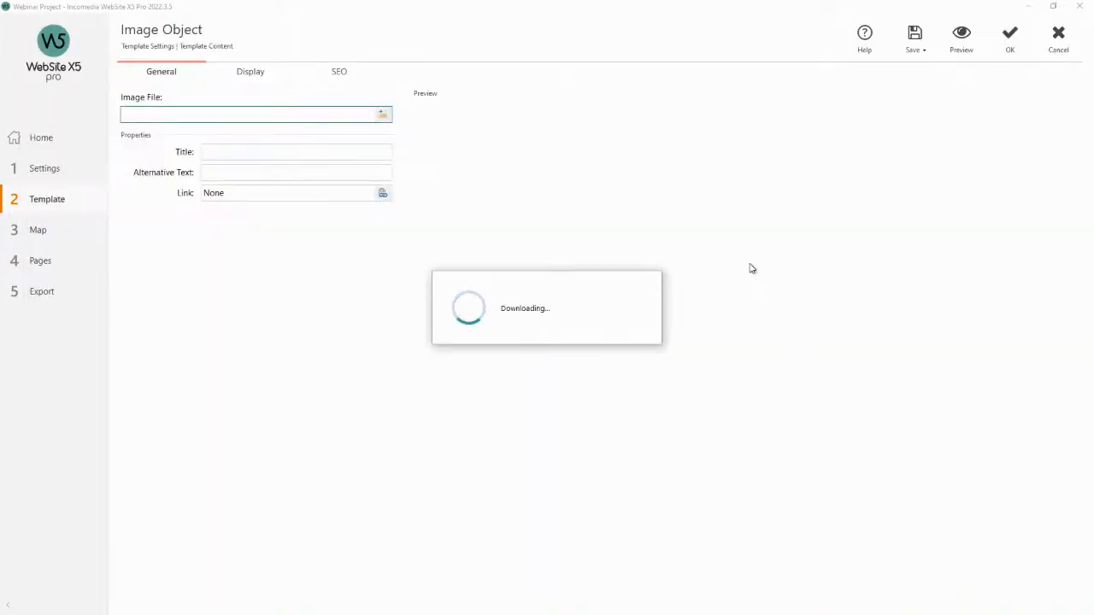
Preview the new image at desktop and smartphone resolutions, then confirm the image object.
left_click(957, 50)
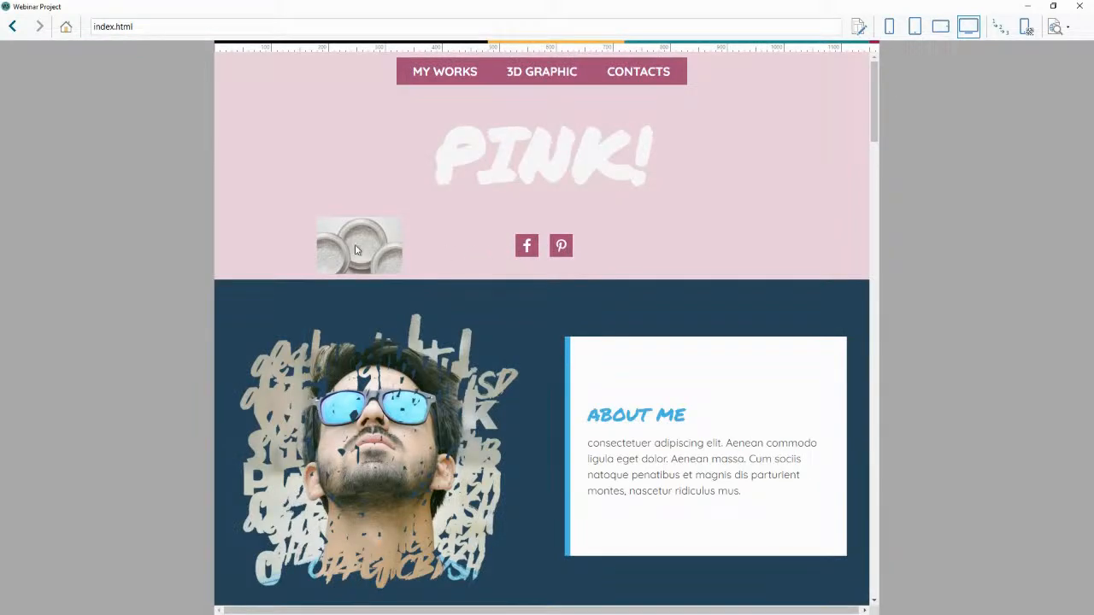
left_click(891, 27)
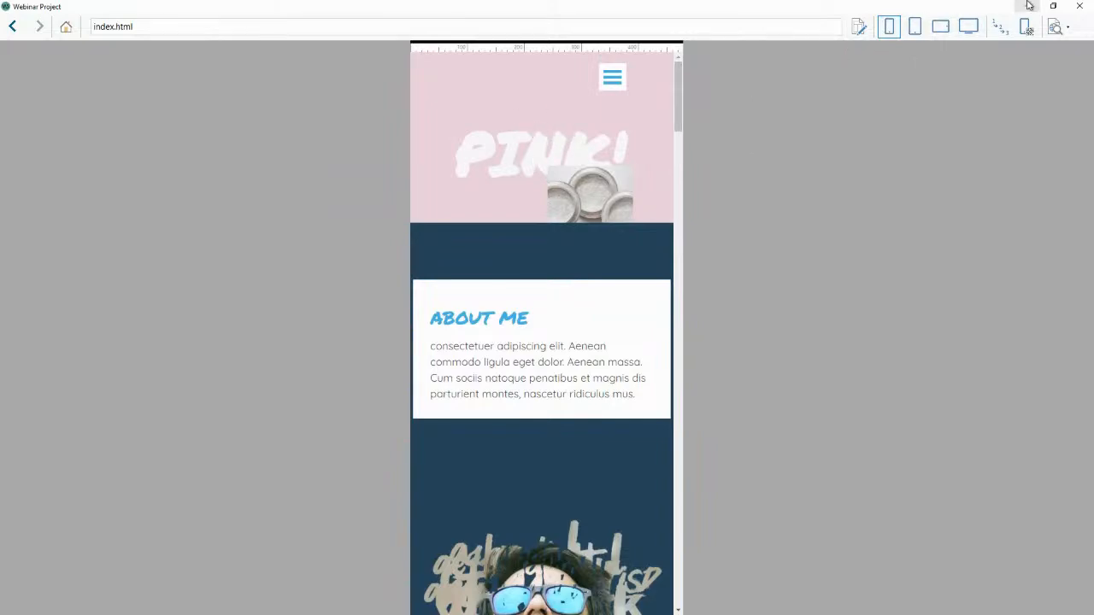
left_click(1079, 6)
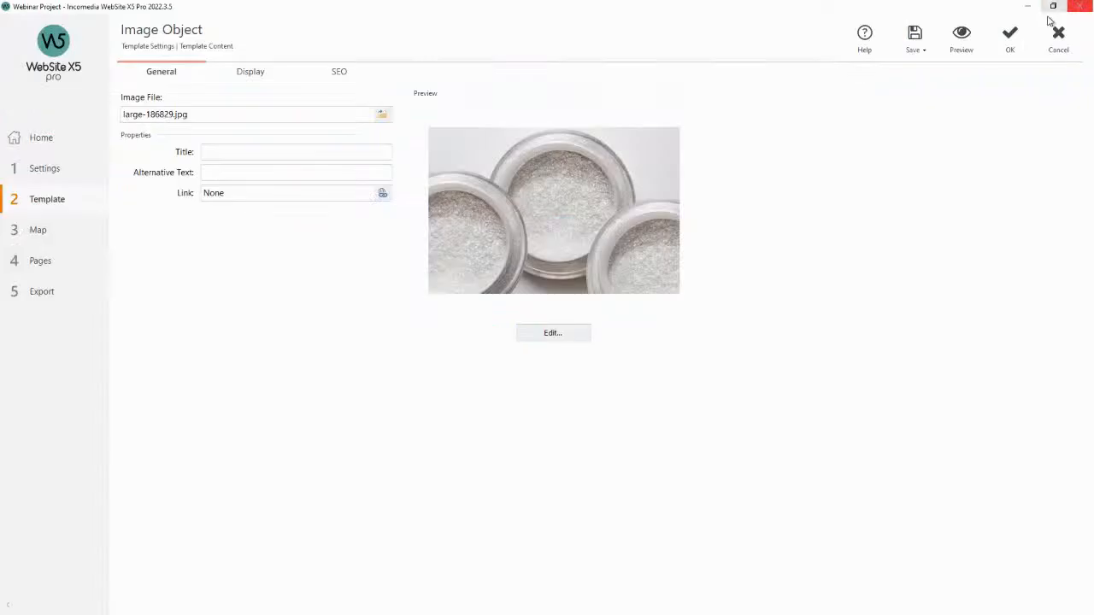
left_click(1010, 38)
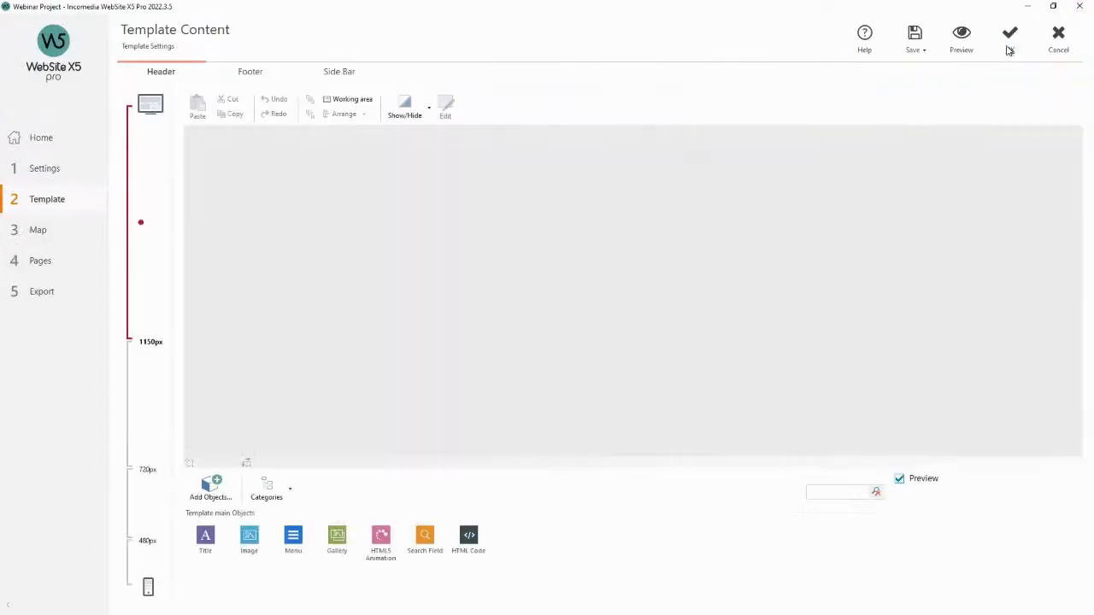
At the smartphone viewport, hide the image for this viewport only.
left_click(141, 563)
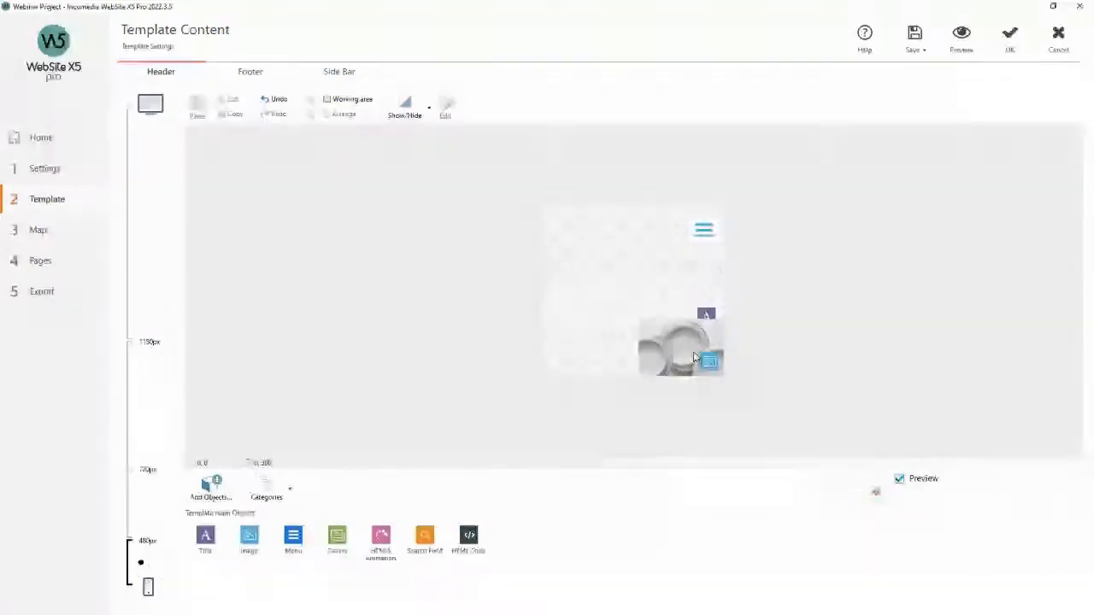
left_click(693, 351)
left_click(405, 107)
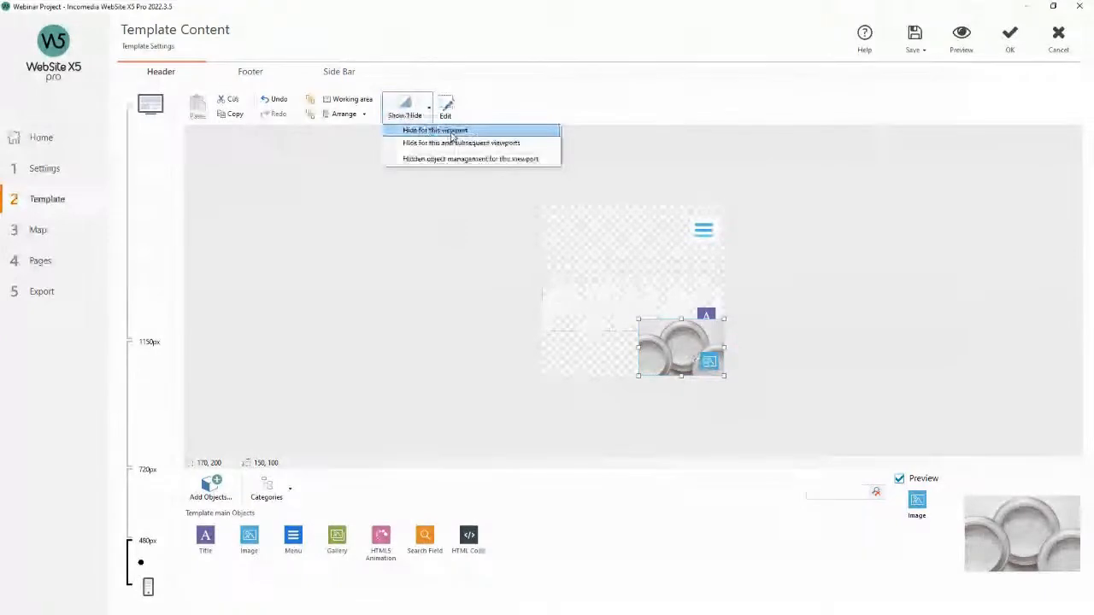
left_click(449, 132)
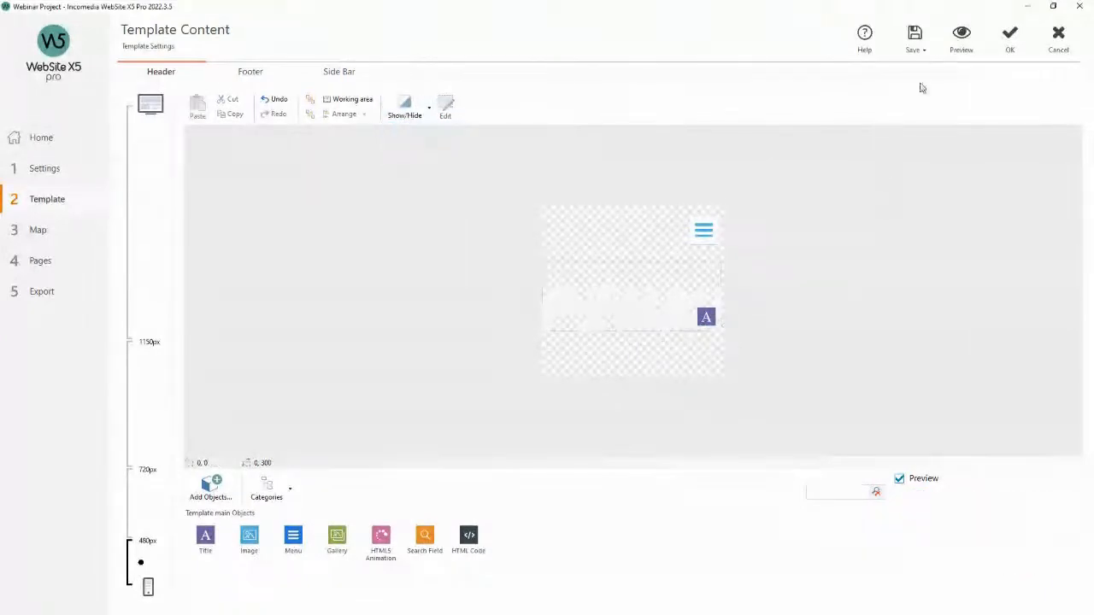
Preview the site at smartphone and desktop resolutions, then return to the desktop viewport.
left_click(962, 38)
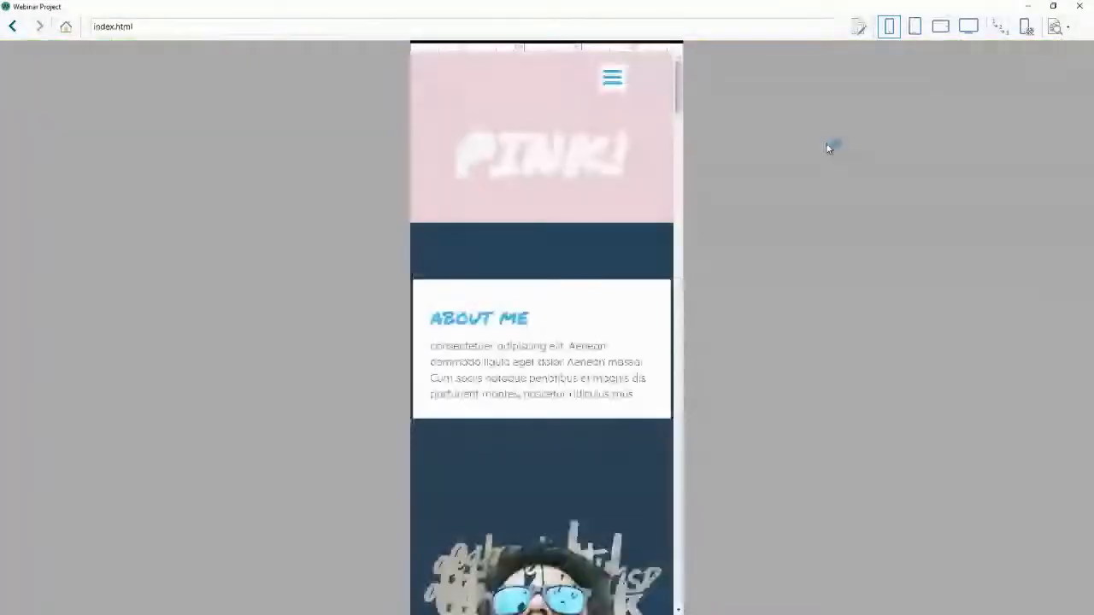
left_click(968, 28)
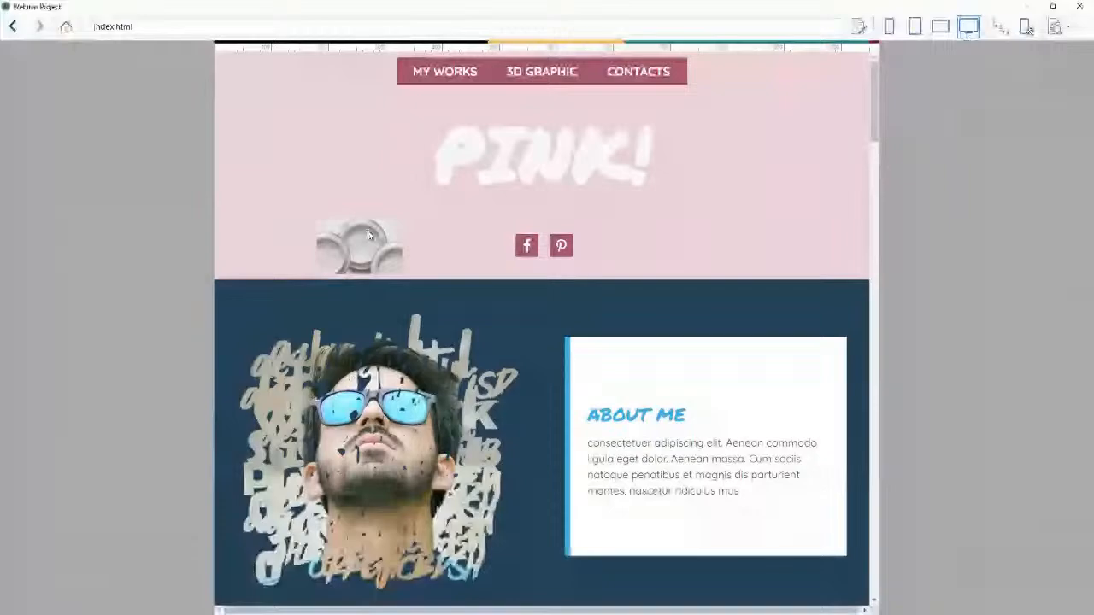
left_click(1079, 6)
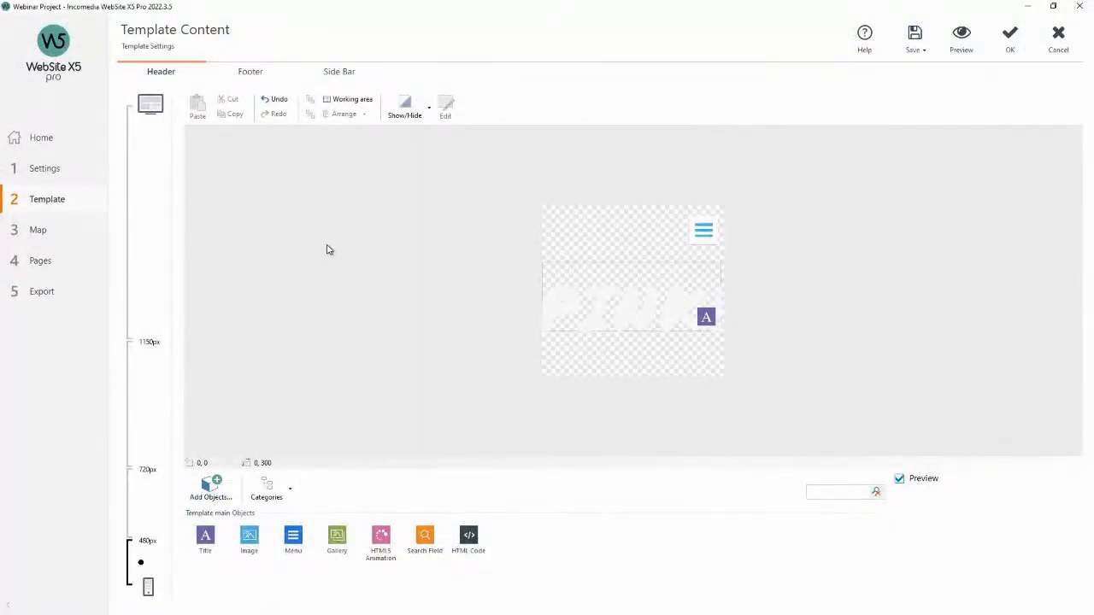
left_click(142, 254)
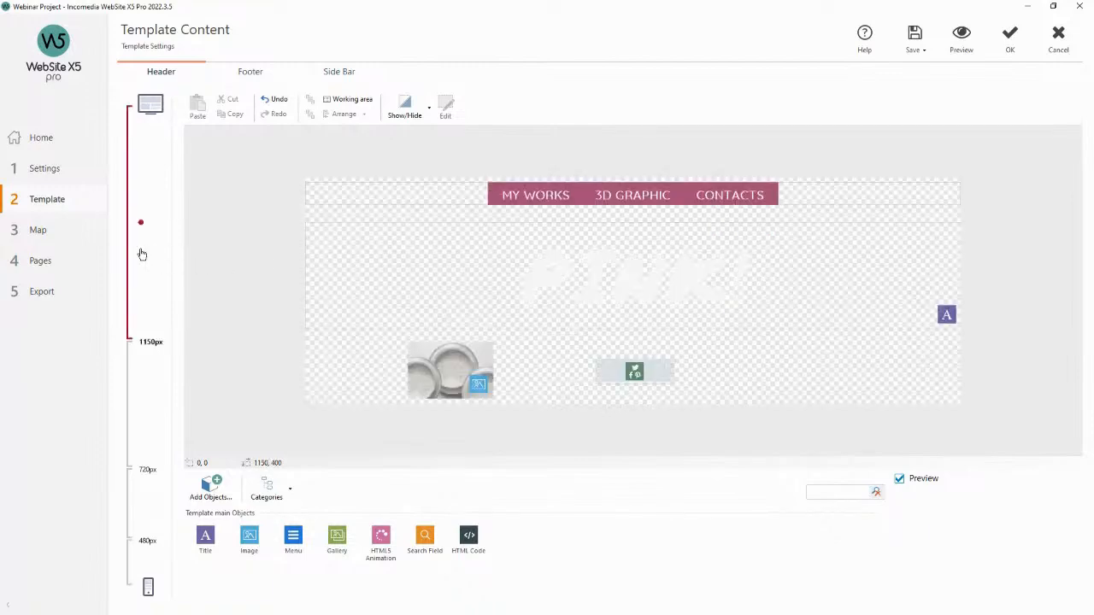
Delete the glitter powder image object from the desktop header, confirming the deletion for all views.
left_click(456, 359)
right_click(456, 359)
left_click(506, 403)
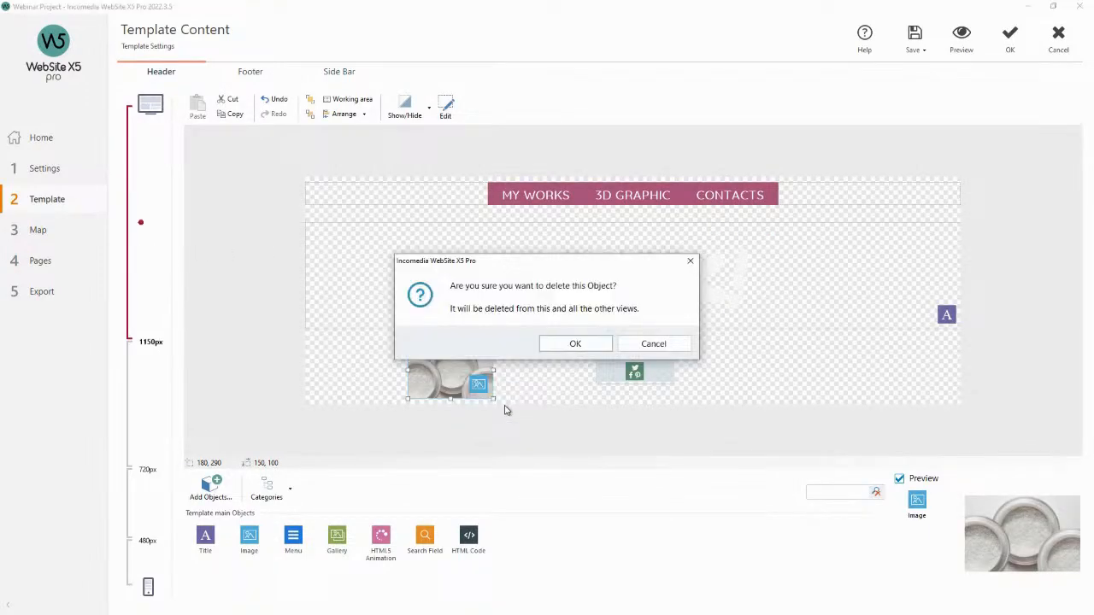
left_click(557, 346)
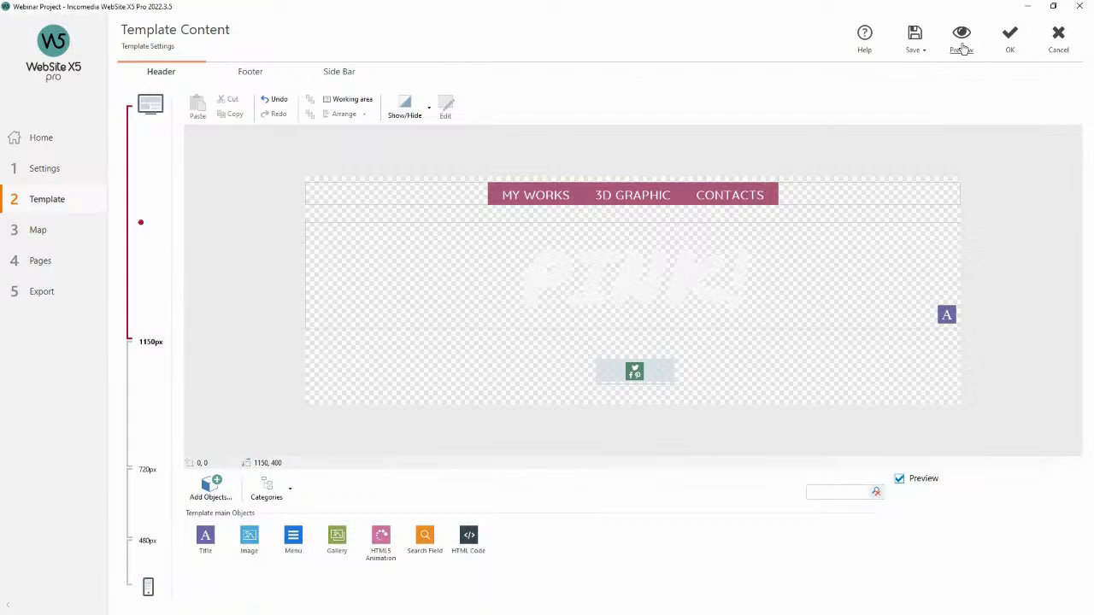
Confirm the header content changes and open the Sticky Bar settings.
left_click(1008, 36)
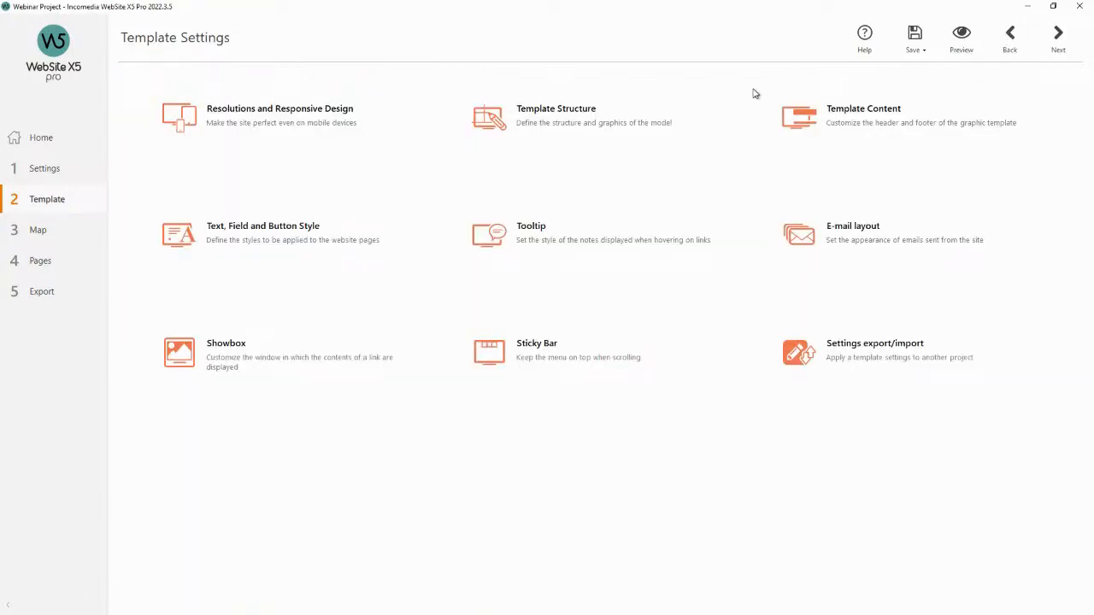
left_click(551, 346)
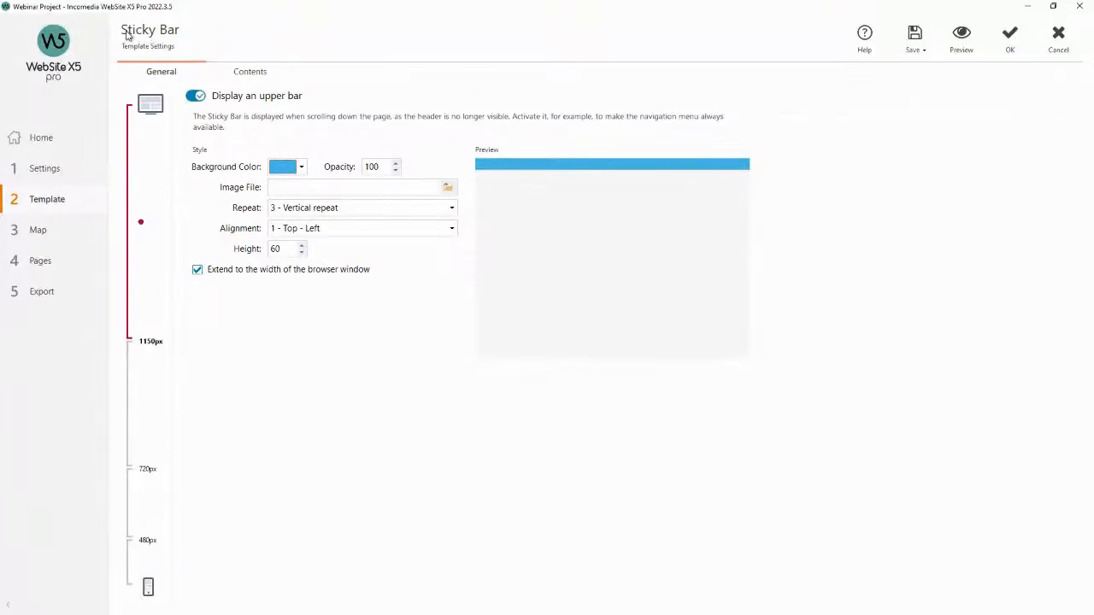
Preview the site, scrolling up and down to check the sticky bar and opening its hamburger menu.
left_click(964, 41)
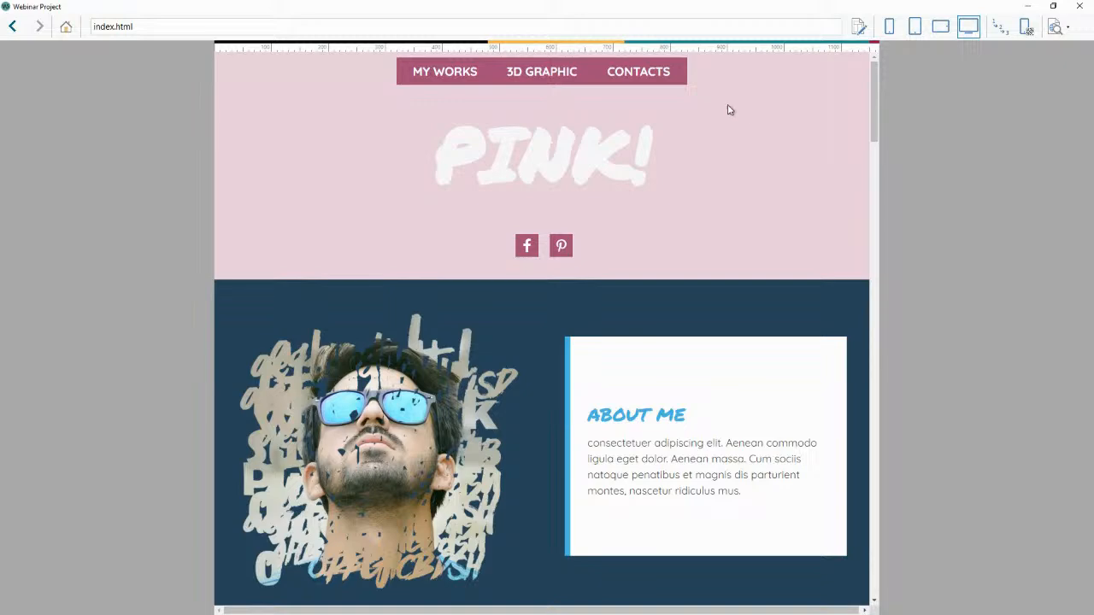
scroll(748, 107, "down", 1)
scroll(748, 107, "down", 1)
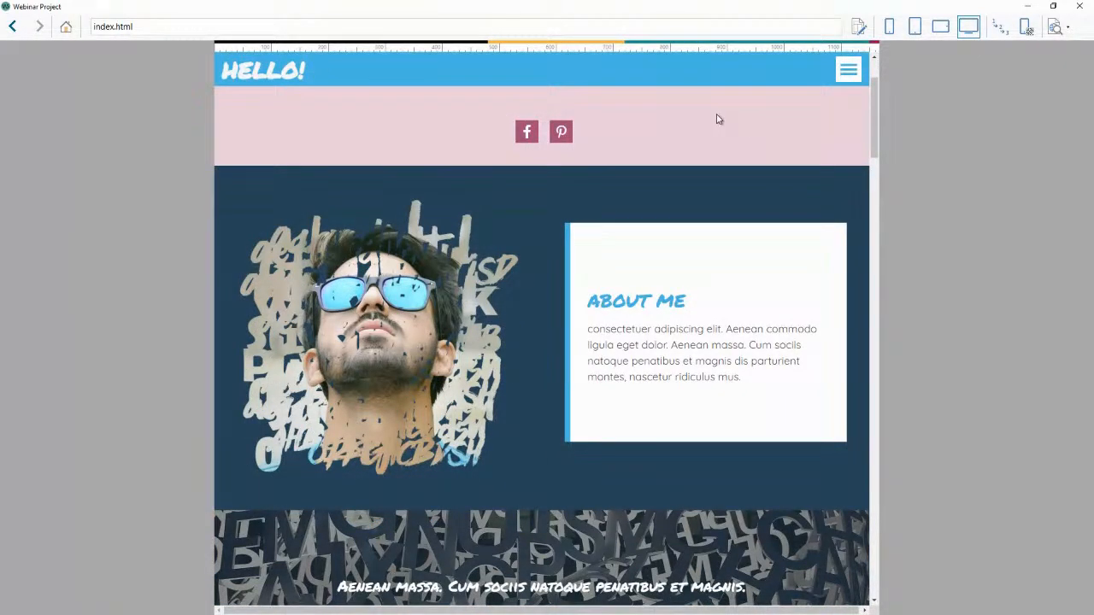
scroll(718, 119, "up", 2)
scroll(718, 120, "down", 1)
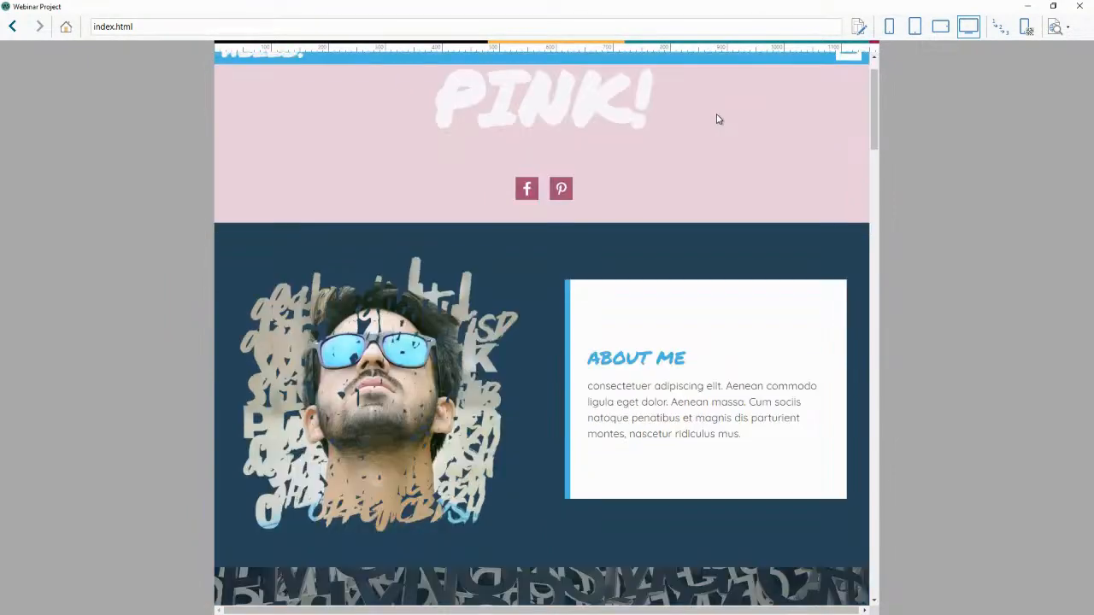
scroll(718, 119, "down", 4)
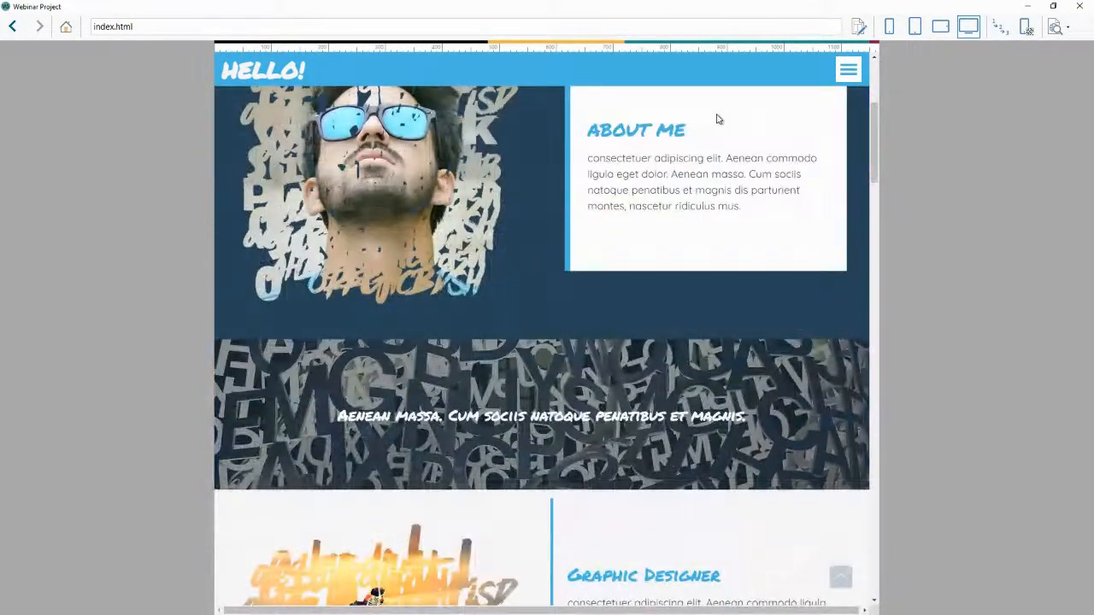
scroll(718, 119, "up", 1)
scroll(717, 117, "up", 4)
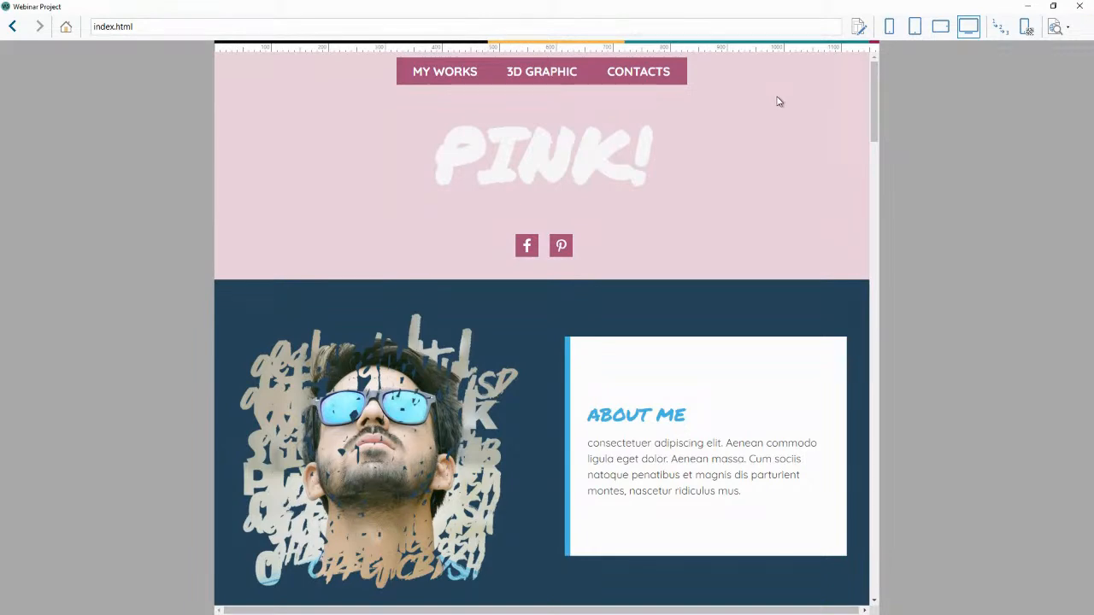
scroll(778, 102, "down", 3)
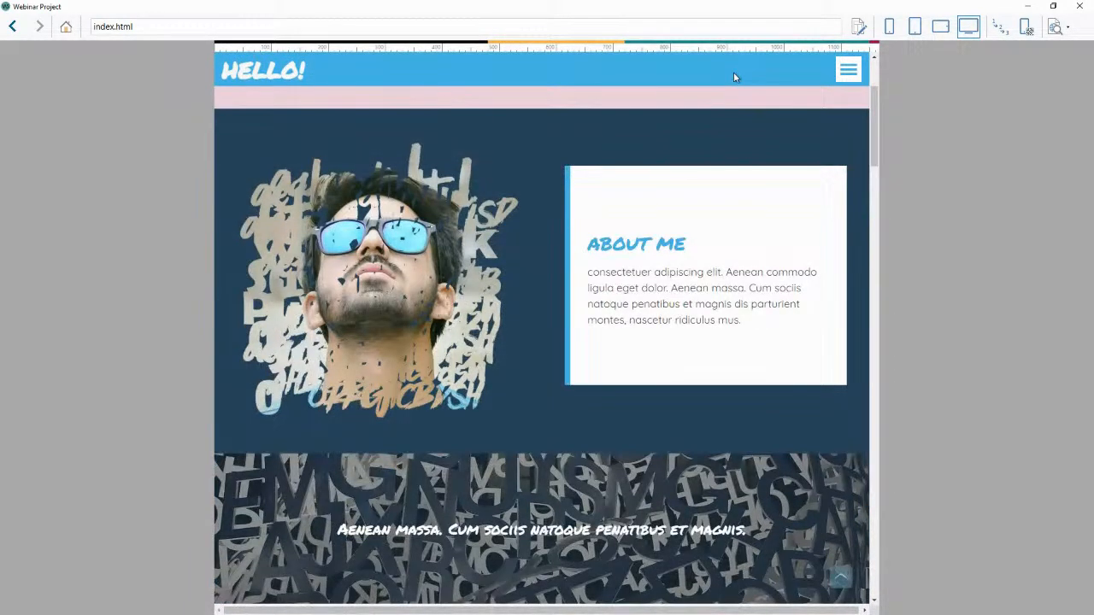
scroll(729, 104, "down", 2)
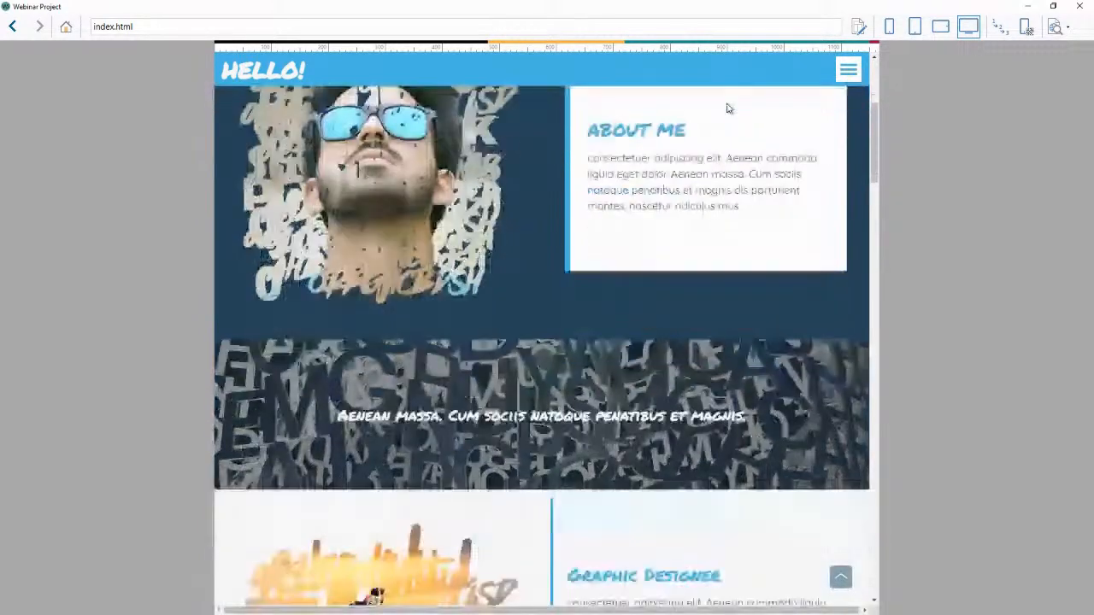
left_click(848, 74)
left_click(859, 62)
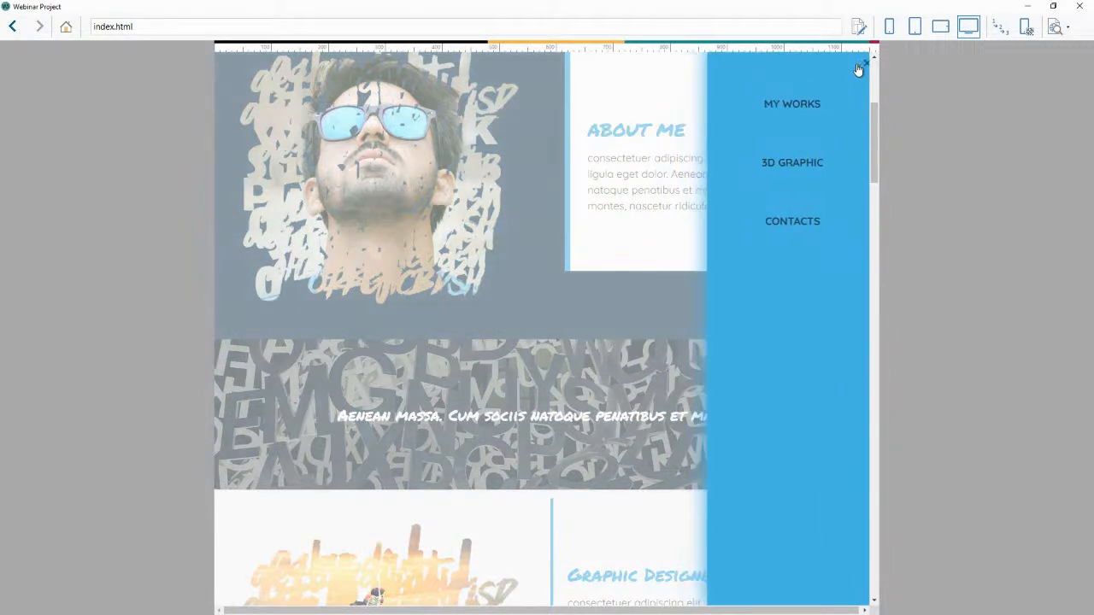
scroll(766, 121, "up", 4)
scroll(765, 120, "up", 1)
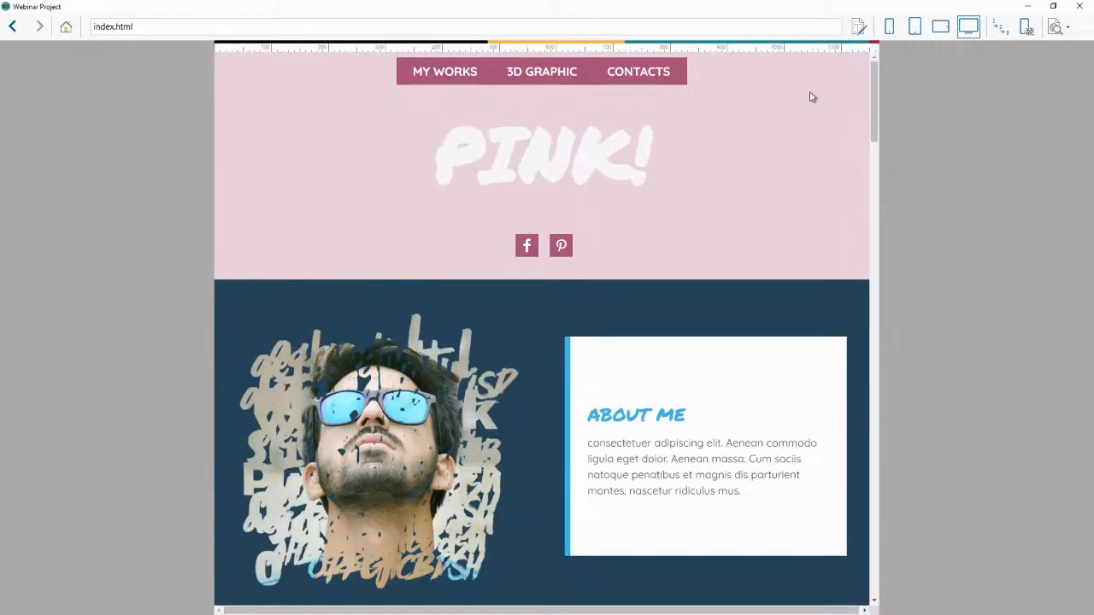
left_click(1080, 6)
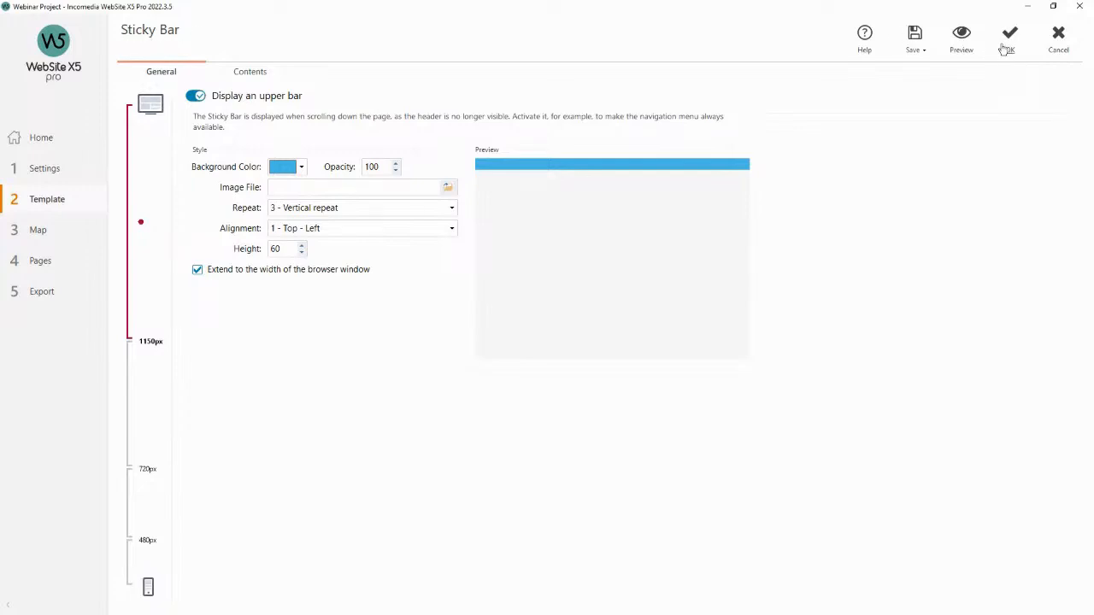
Set the sticky bar's background colour to a light pink swatch.
left_click(1003, 46)
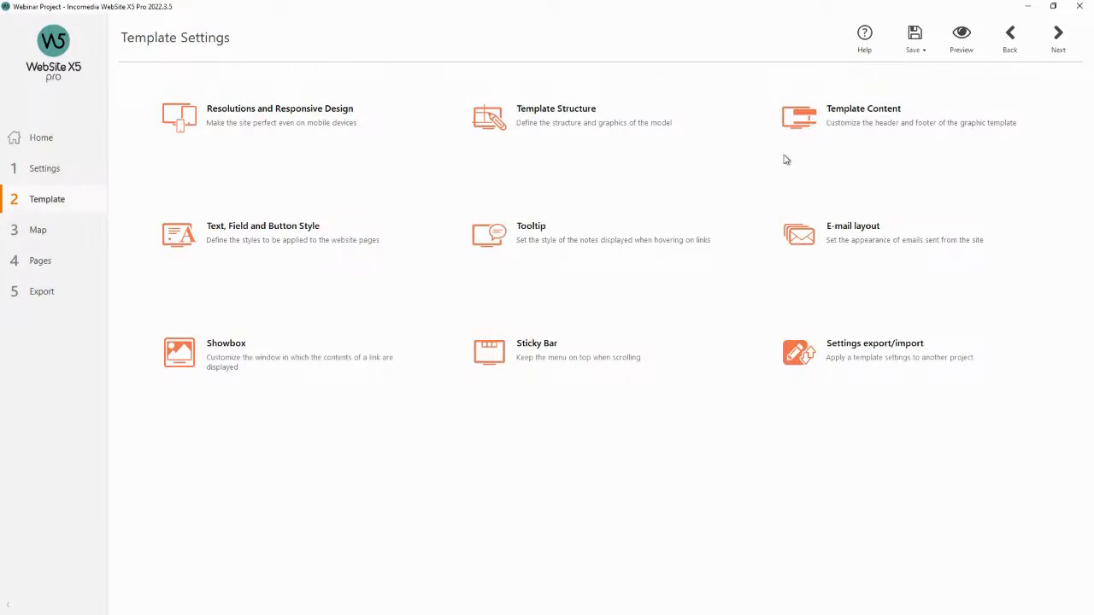
left_click(556, 347)
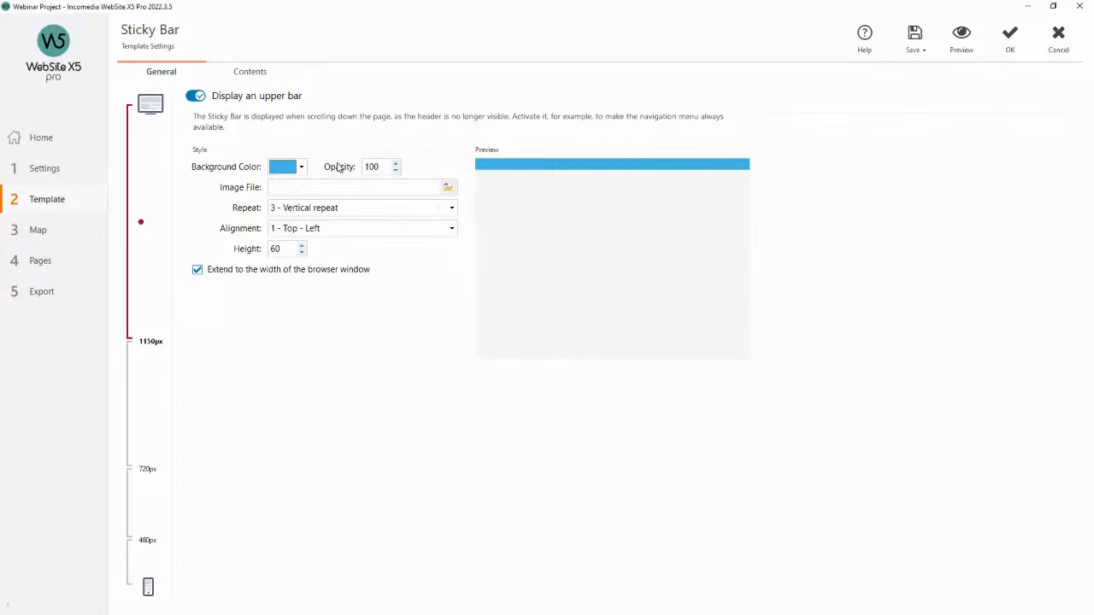
left_click(300, 167)
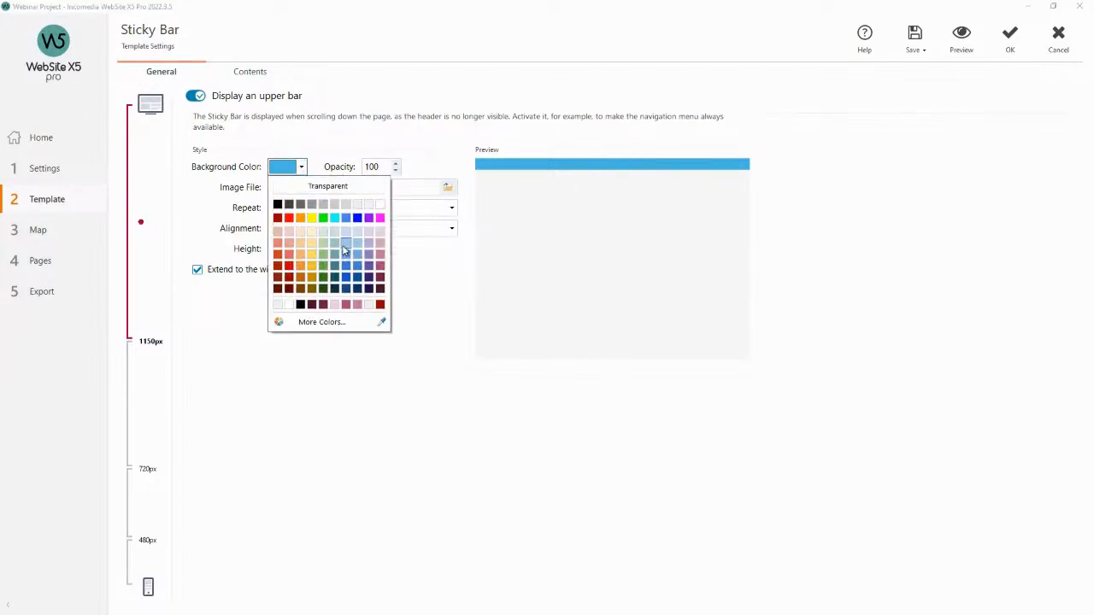
left_click(379, 232)
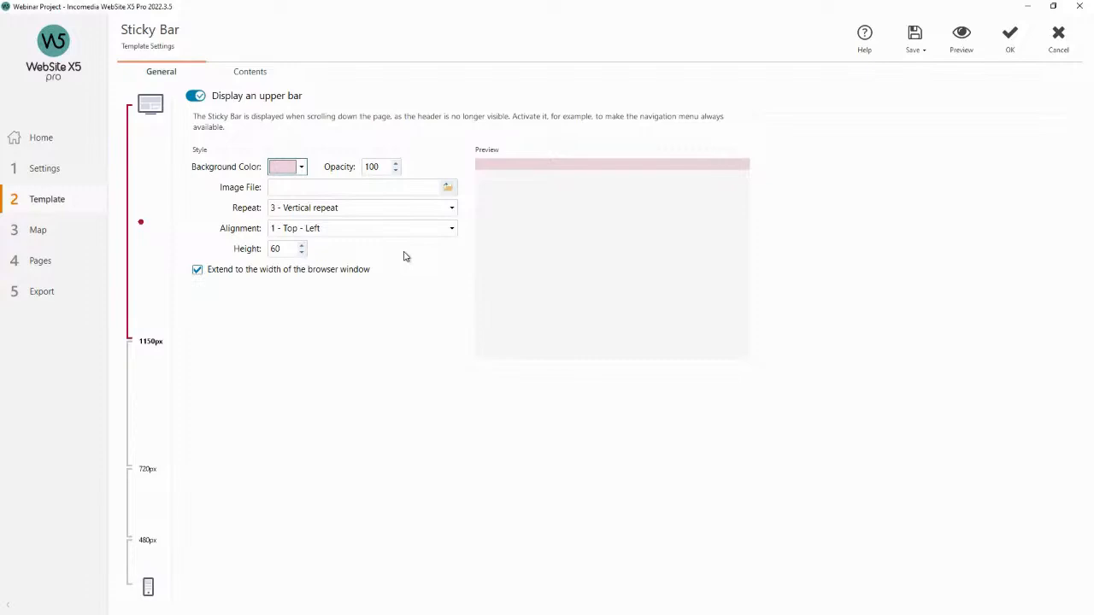
Examine the sticky bar contents at the desktop, 720px and smartphone viewports, selecting its menu and title.
left_click(255, 80)
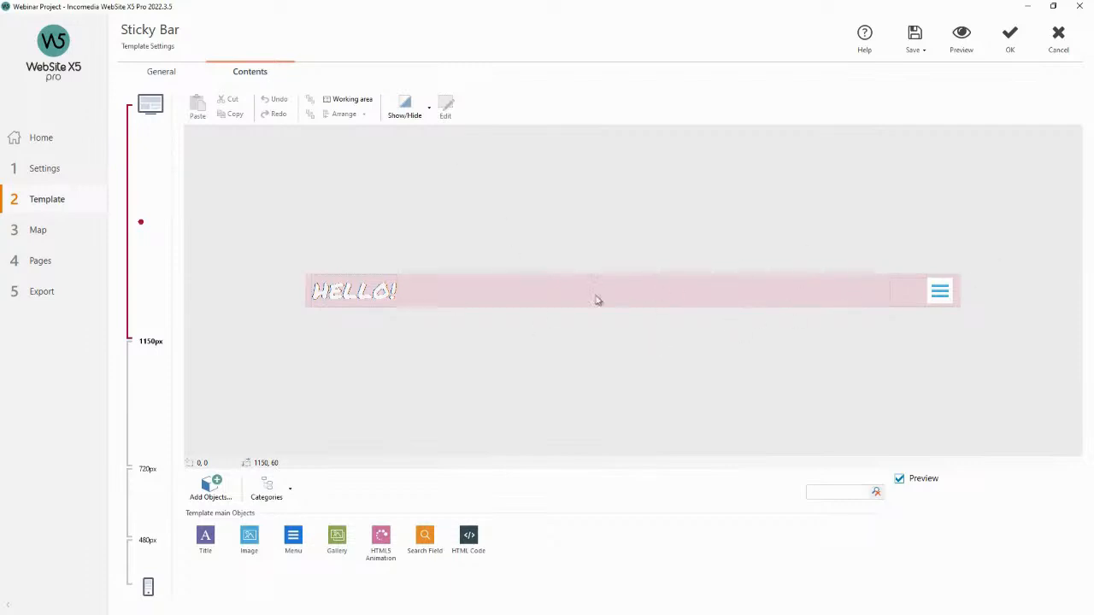
left_click(147, 397)
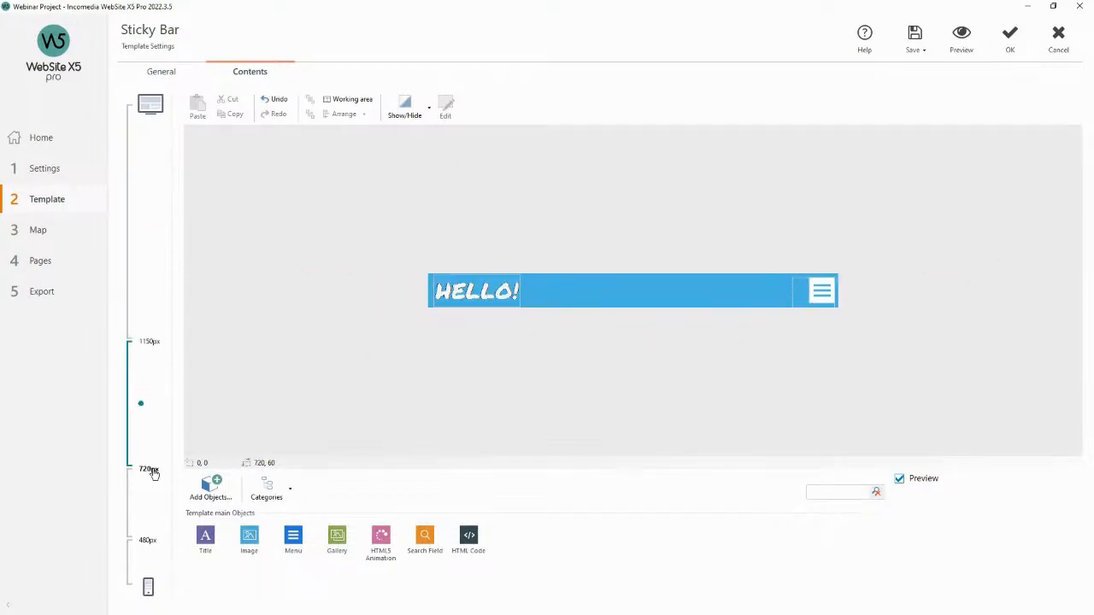
left_click(149, 497)
left_click(142, 560)
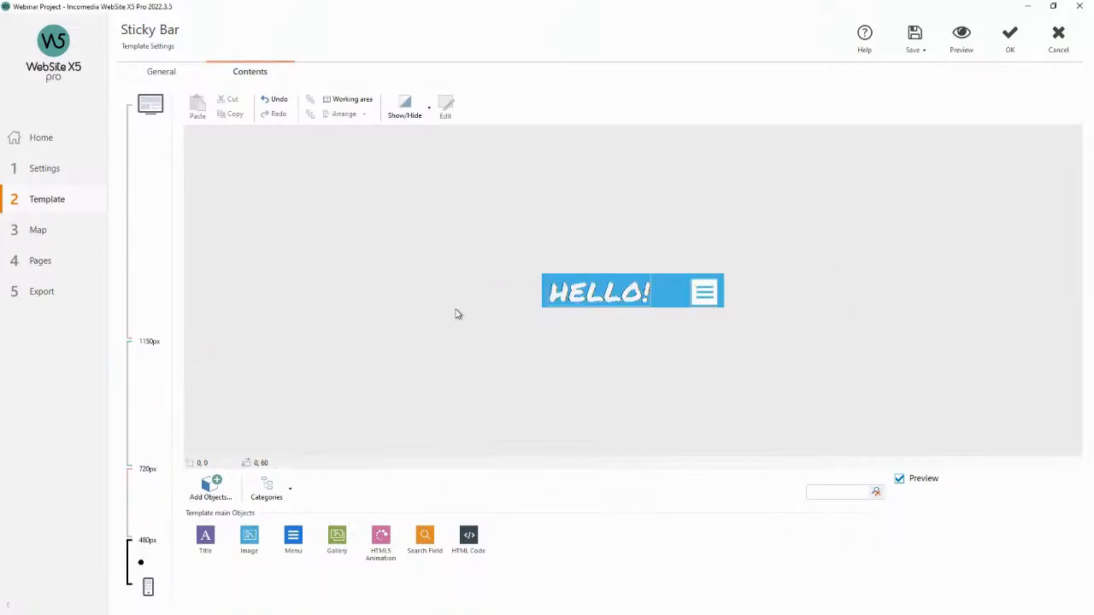
left_click(149, 285)
left_click(895, 291)
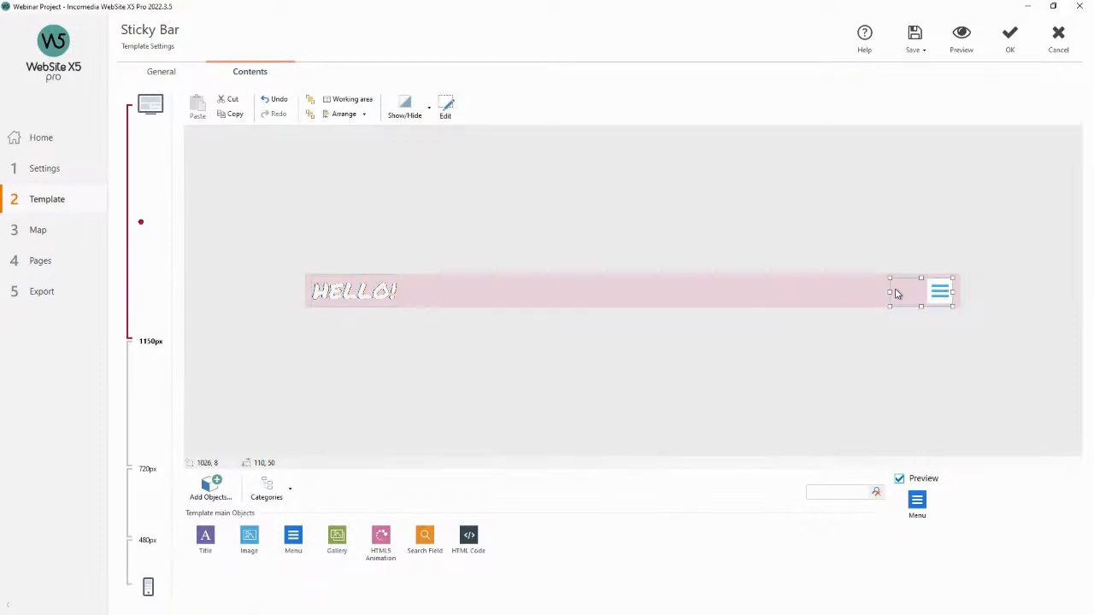
left_click(381, 293)
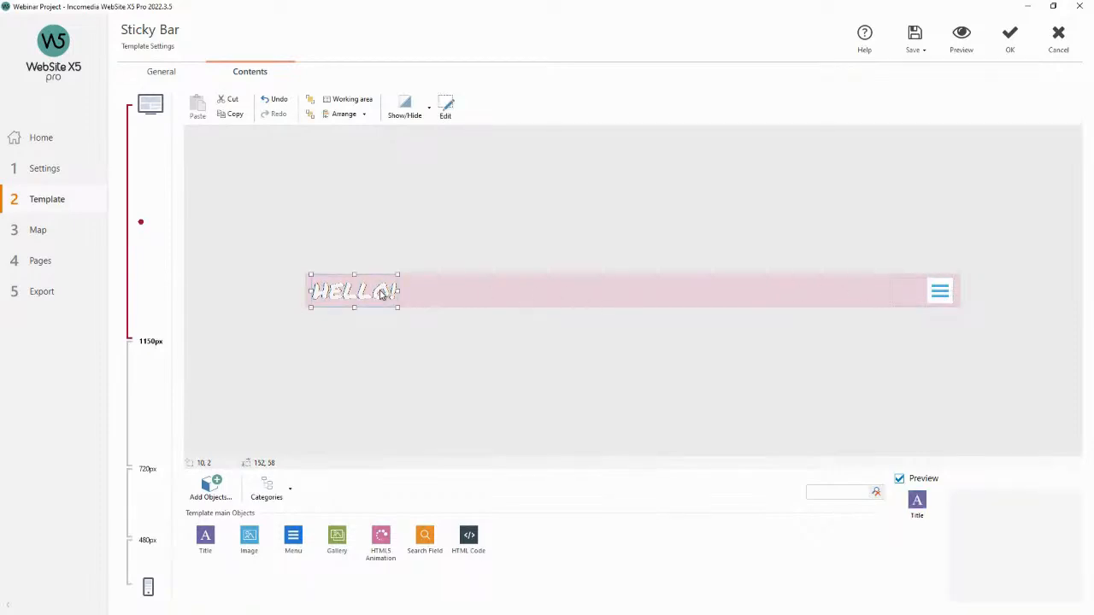
Change the sticky bar title text to STICKY BAR and widen the title to about 222 px.
double_click(381, 294)
left_click_drag(268, 100, 202, 99)
type("STICKY BAR")
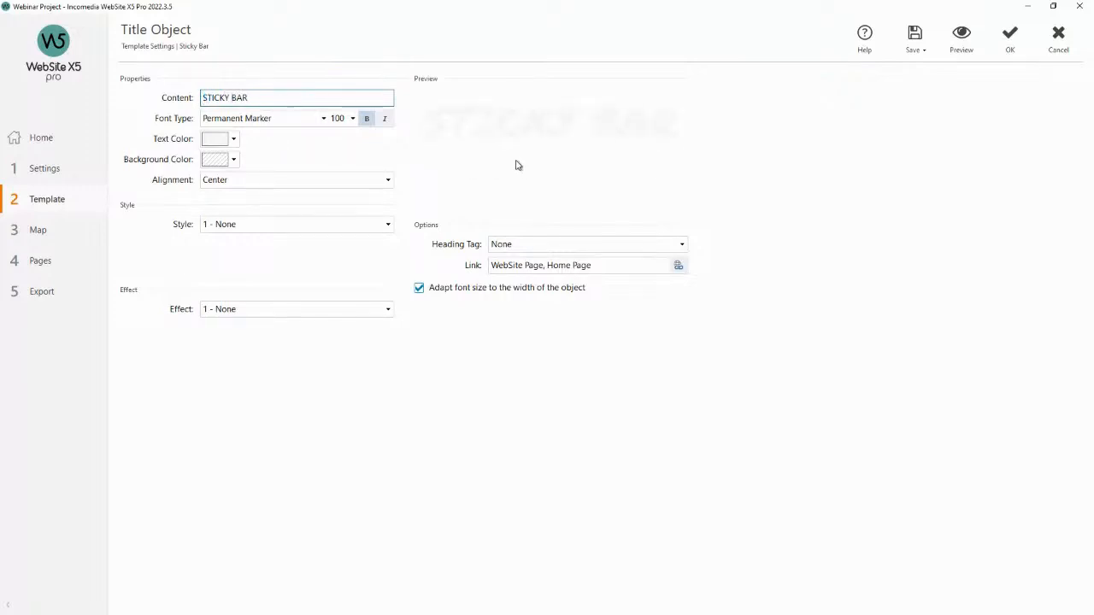
left_click(1009, 44)
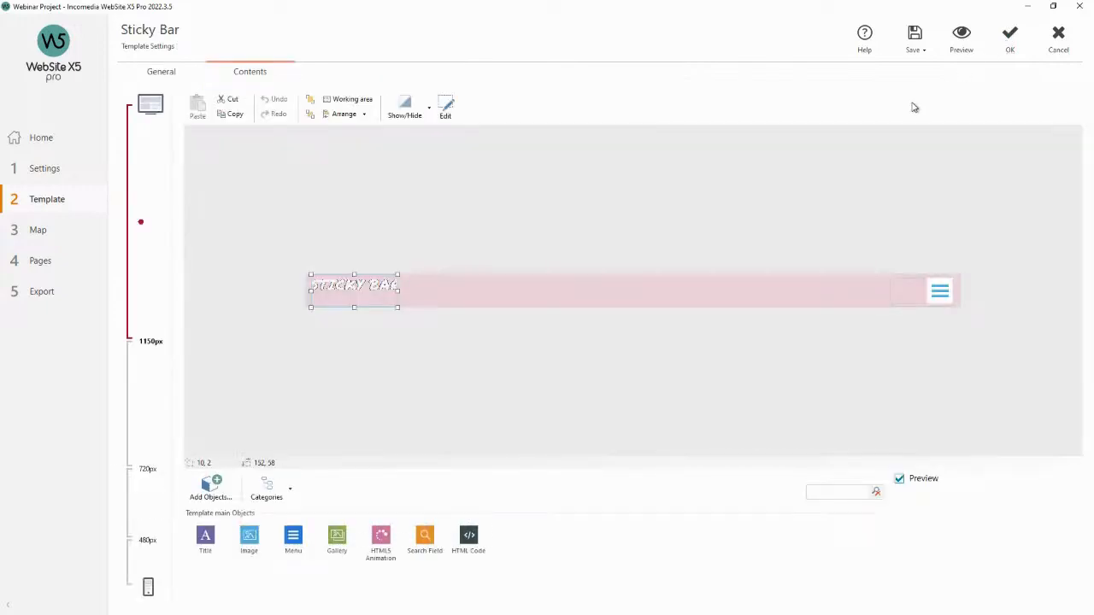
left_click_drag(397, 291, 440, 293)
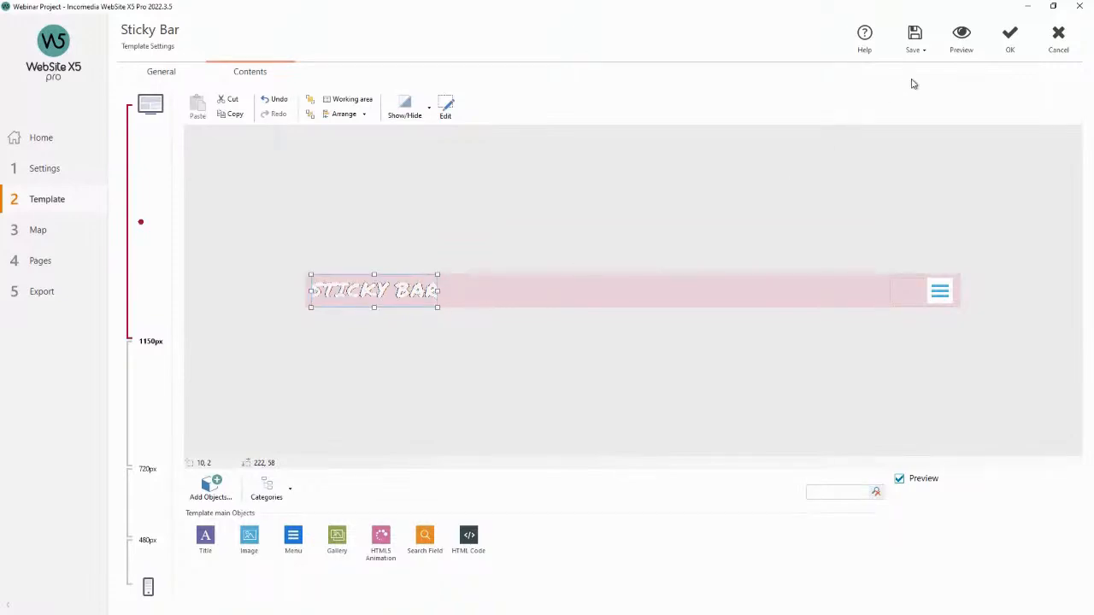
Preview the site and scroll to check the new sticky bar title.
left_click(949, 48)
scroll(710, 111, "down", 1)
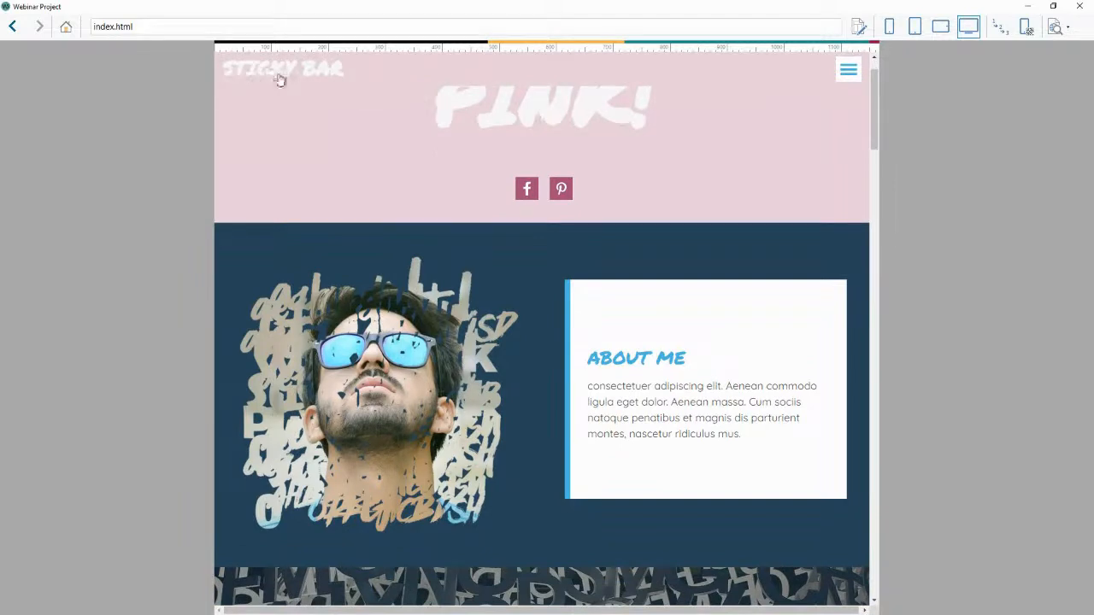
scroll(403, 136, "up", 1)
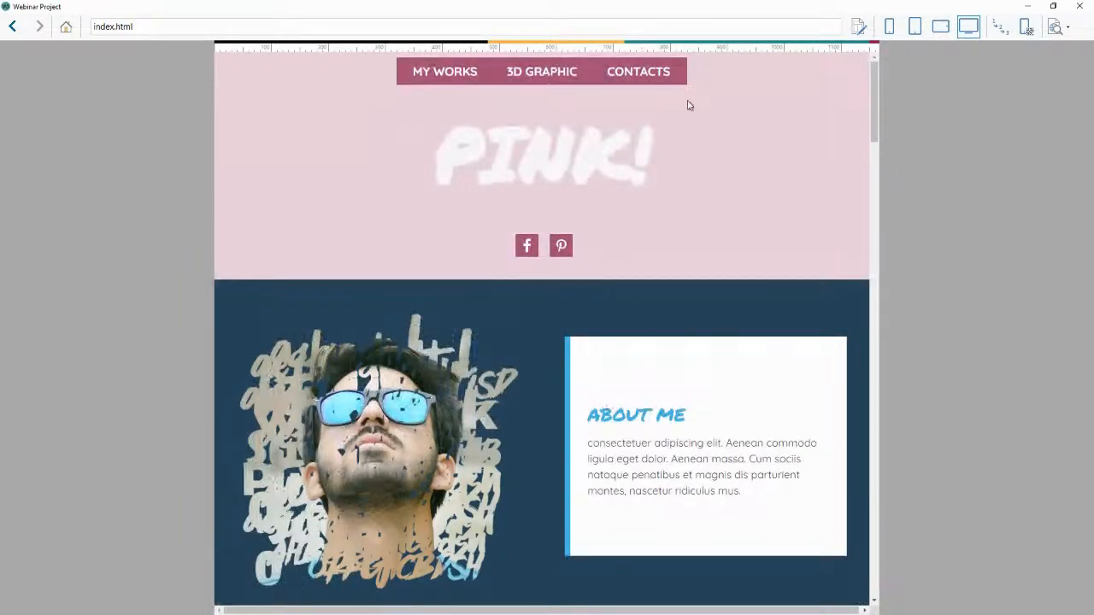
left_click(1079, 6)
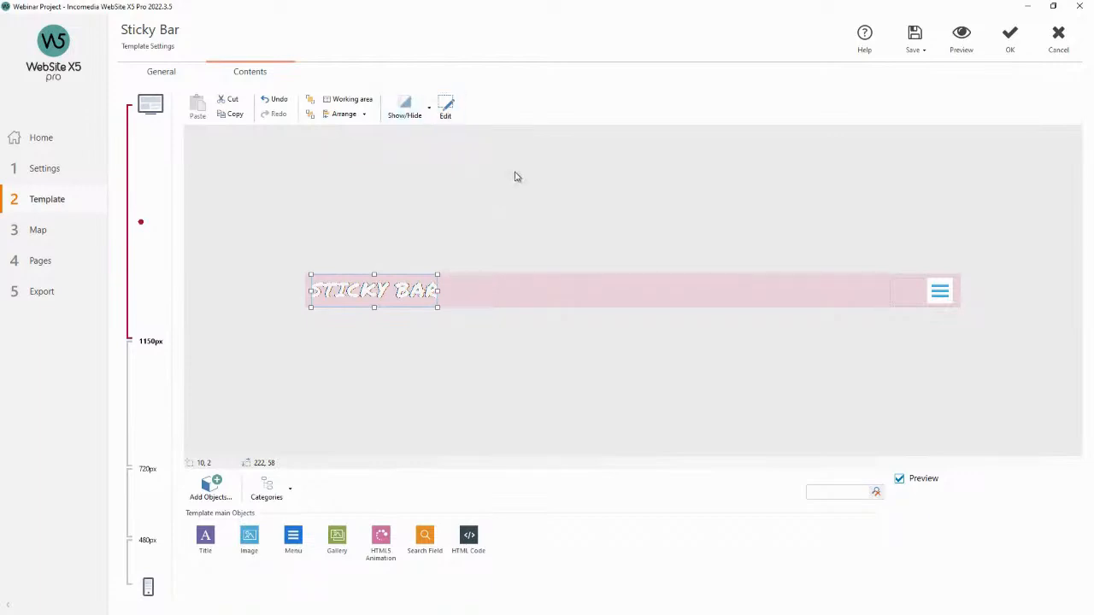
Preview the site again, follow the 3D GRAPHIC menu link, then confirm the sticky bar settings.
left_click(164, 75)
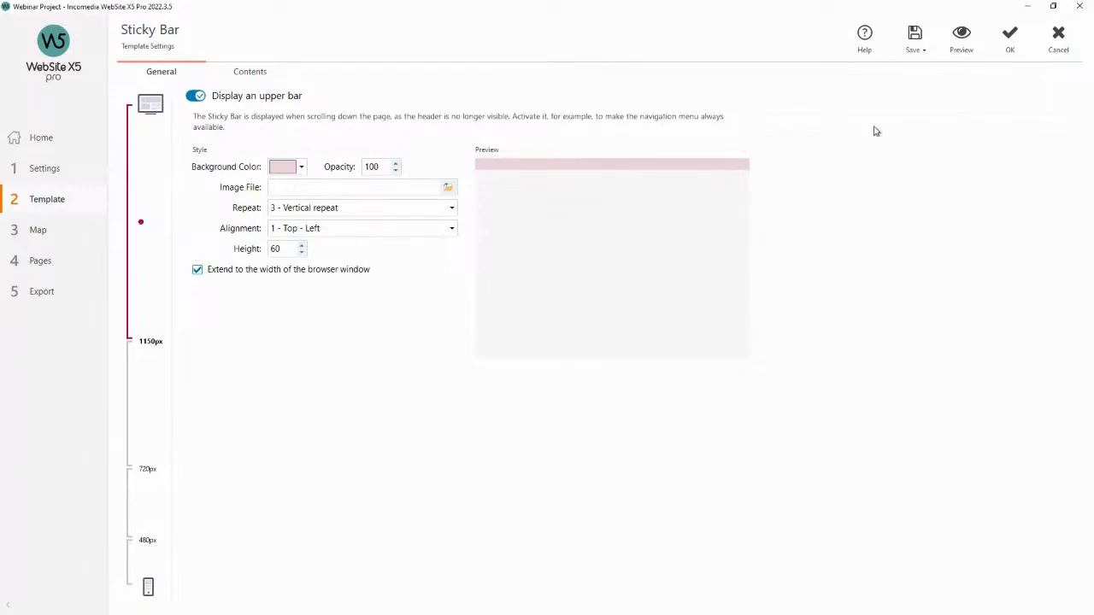
left_click(963, 47)
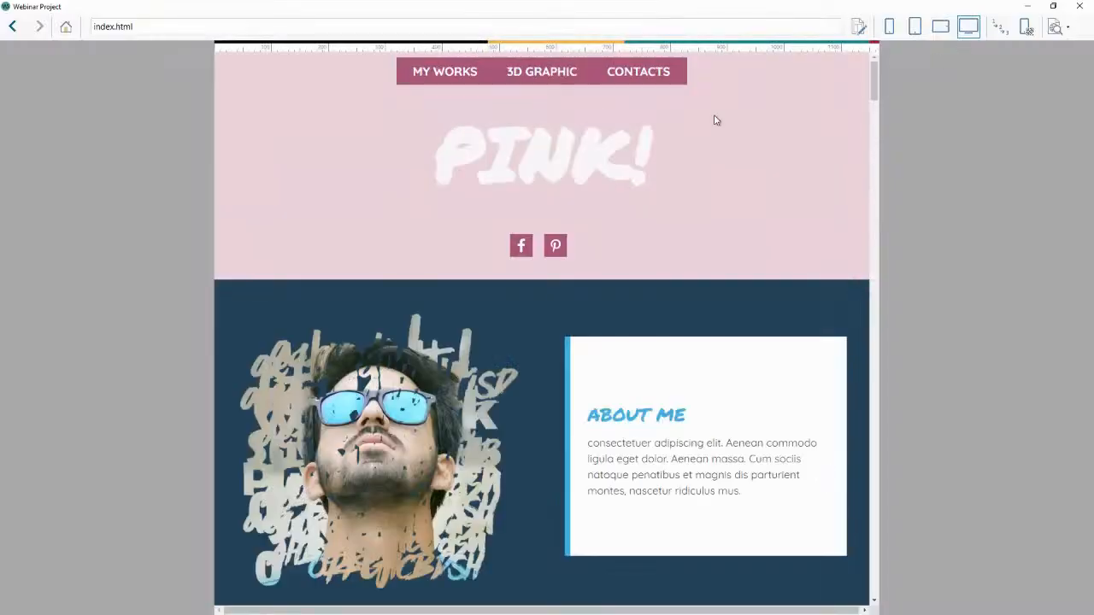
left_click(560, 73)
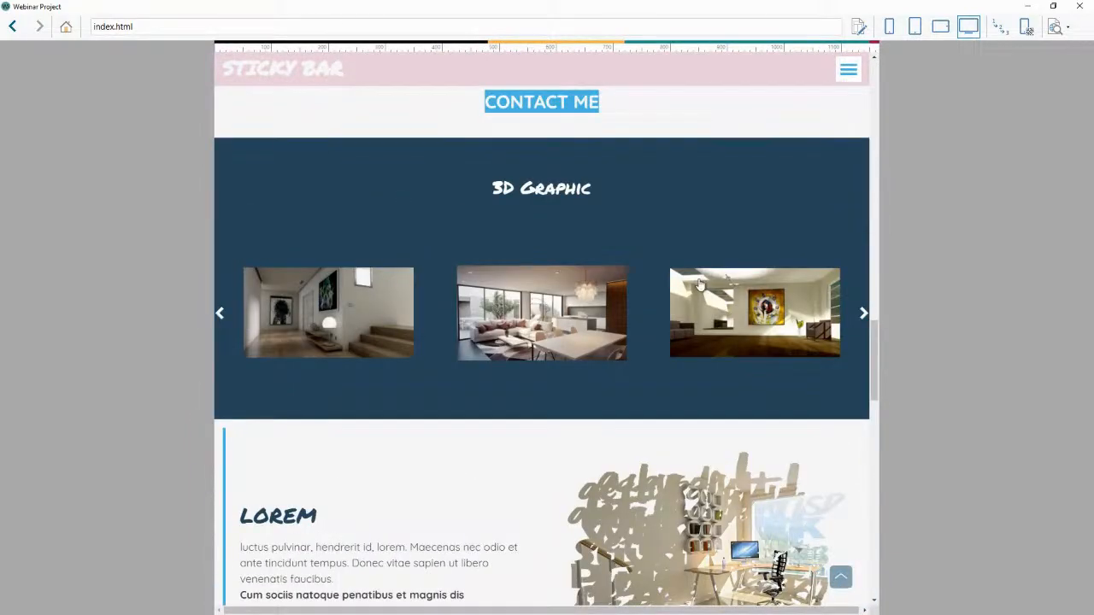
scroll(699, 284, "up", 15)
scroll(696, 279, "up", 6)
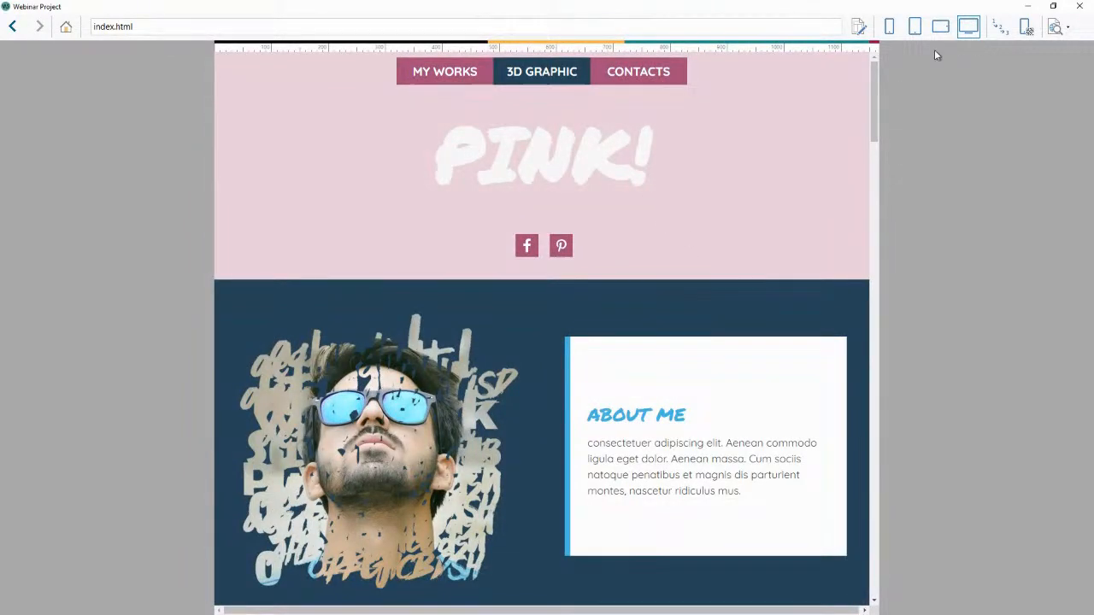
left_click(1079, 6)
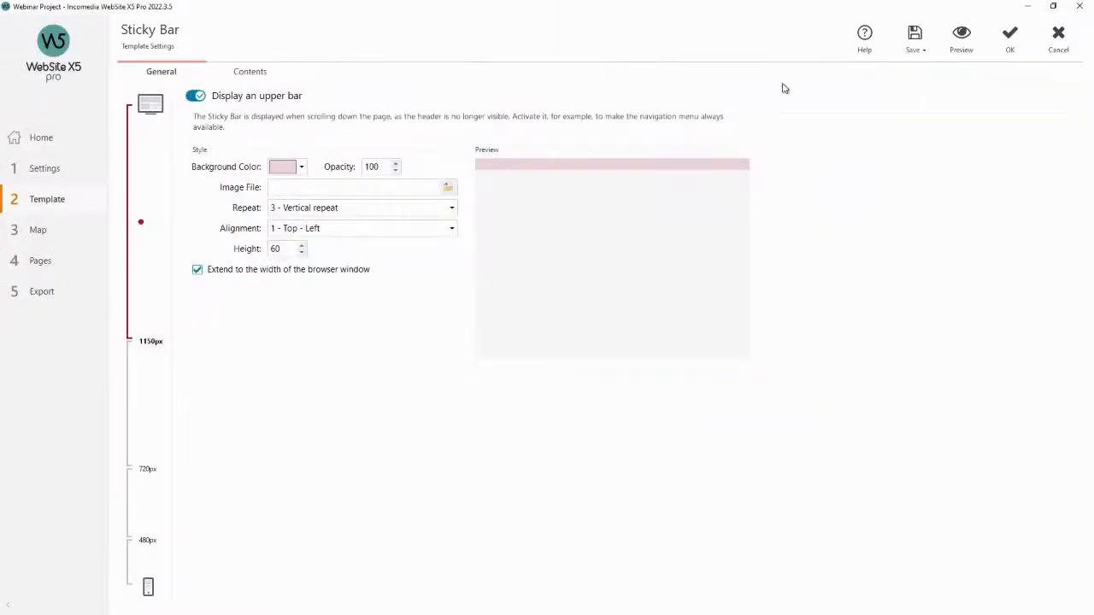
left_click(1010, 47)
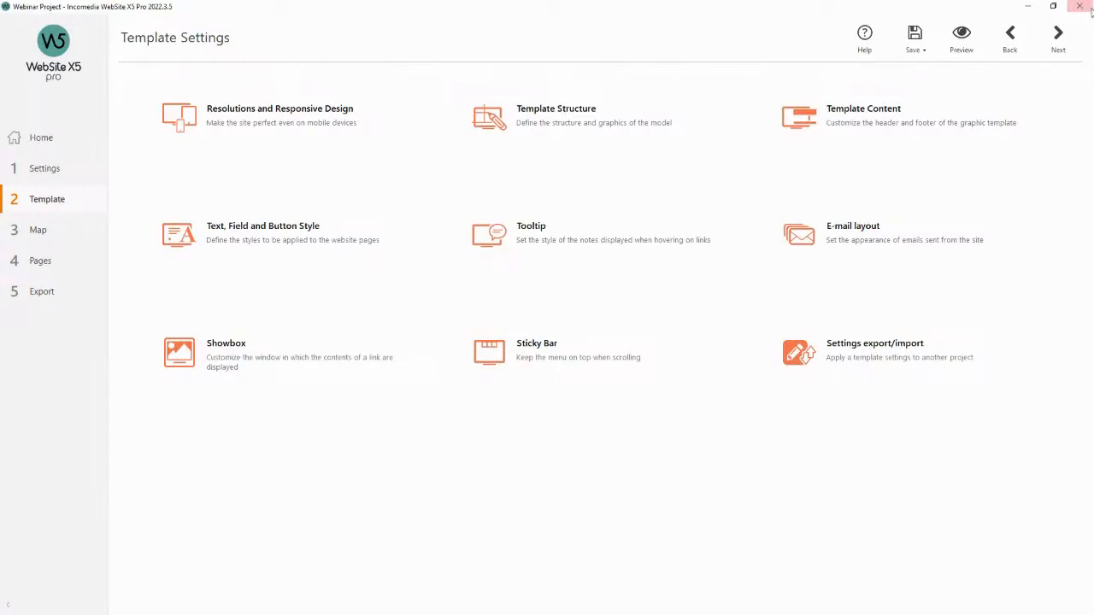
Examine the template structure's header and page background sections across the desktop, 720px and smartphone resolutions.
left_click(573, 114)
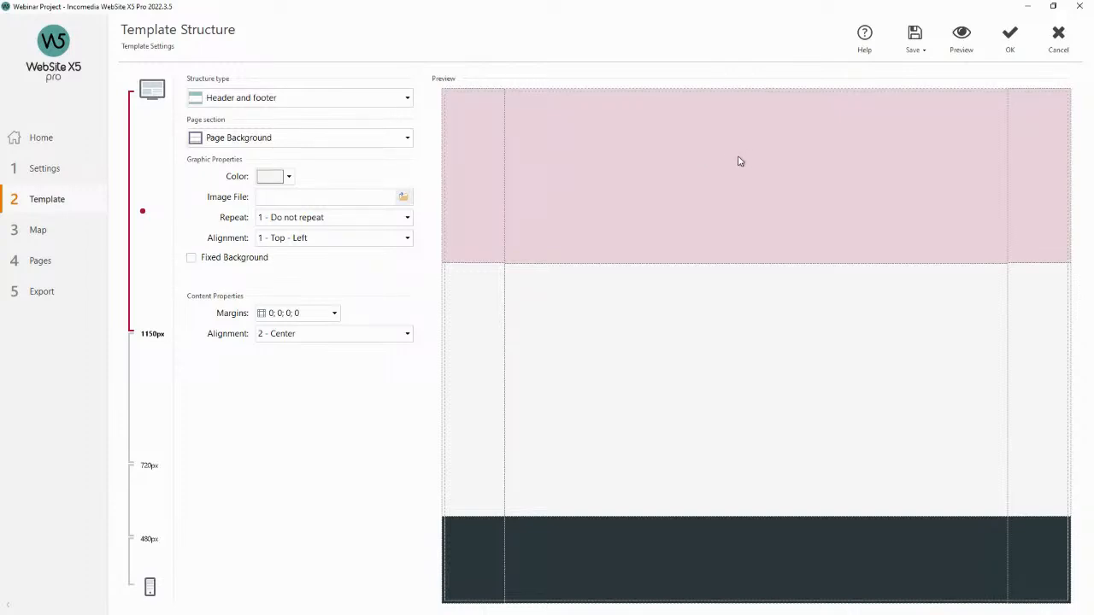
left_click(488, 185)
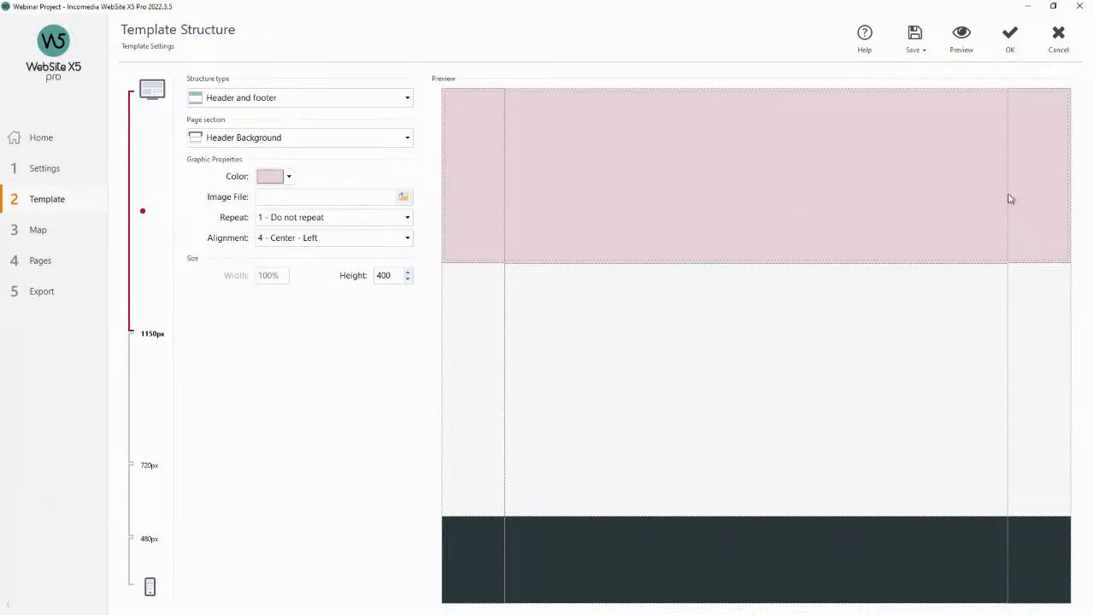
left_click(161, 386)
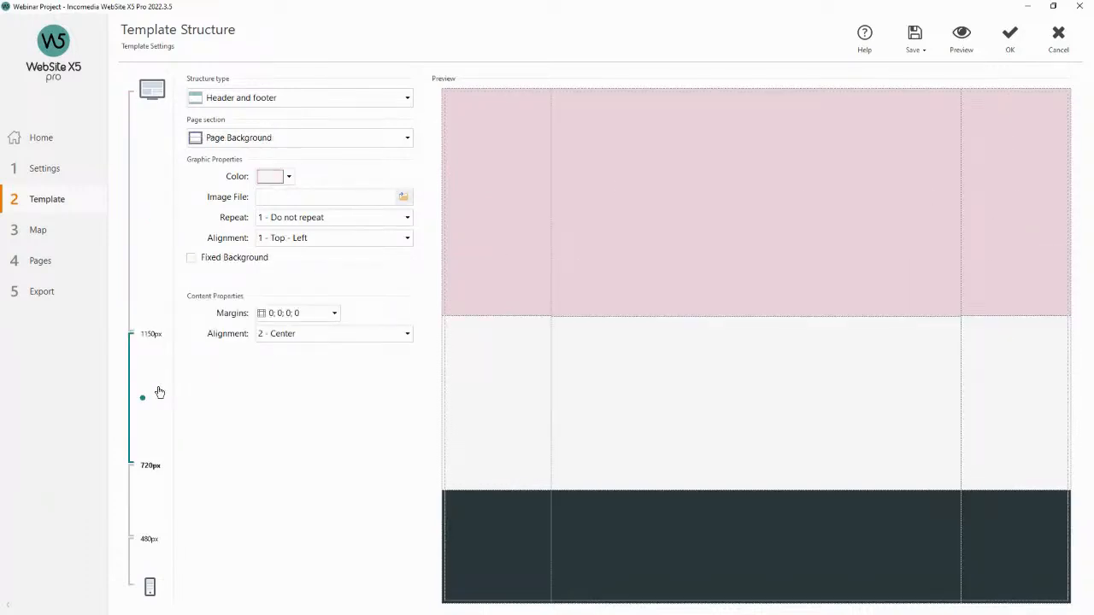
left_click(151, 299)
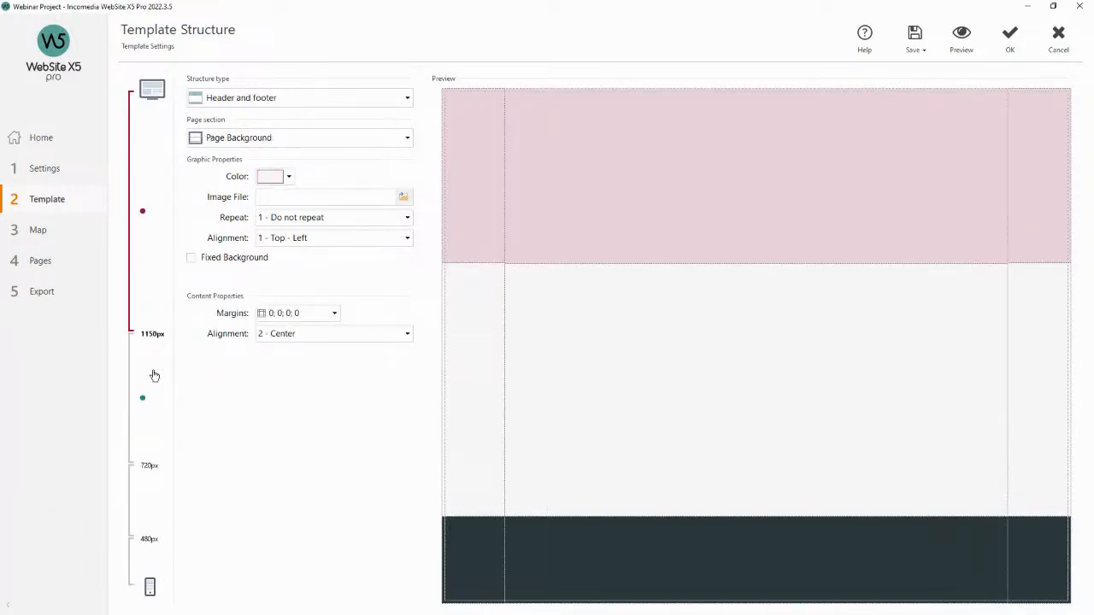
left_click(155, 375)
left_click(154, 502)
left_click(147, 555)
left_click(149, 512)
left_click(149, 418)
left_click(149, 303)
left_click(156, 395)
left_click(156, 487)
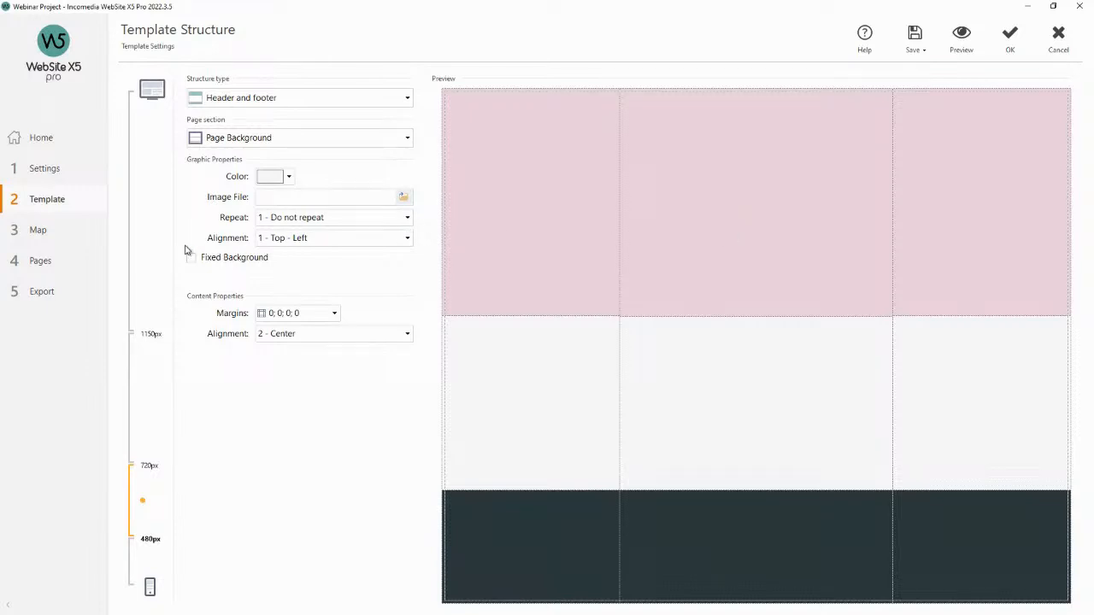
left_click(1010, 39)
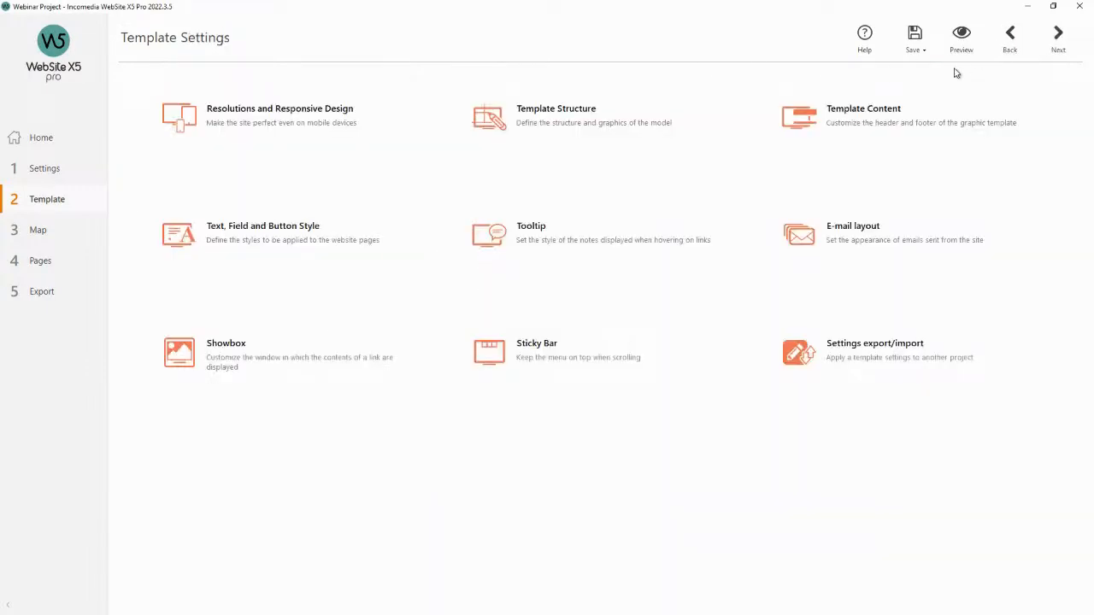
Move the header menu in the smartphone resolution to the lower left corner, at about position 10, 240.
left_click(879, 114)
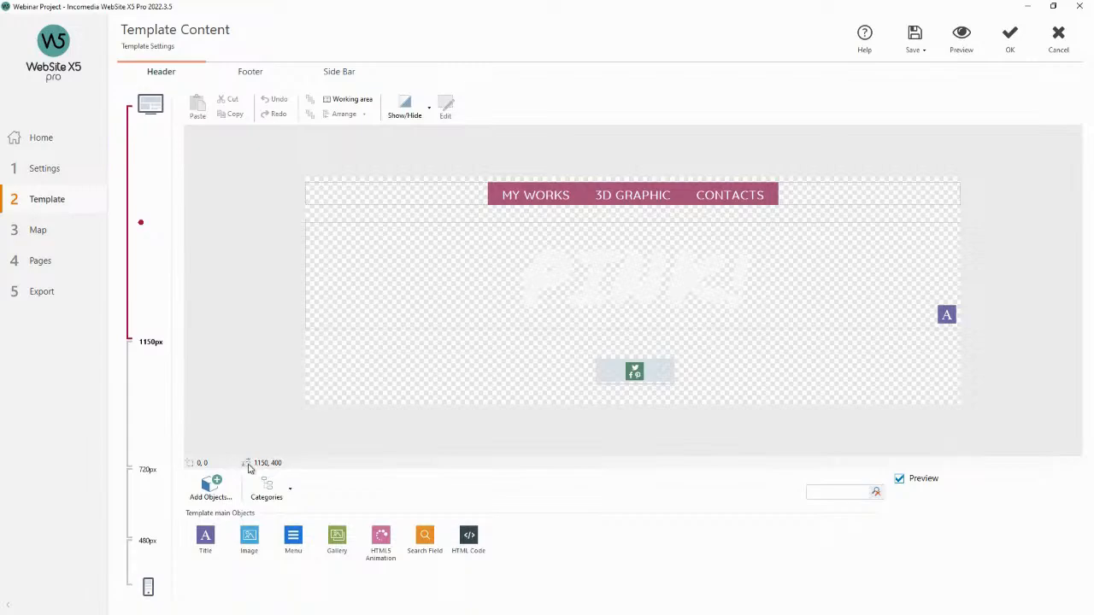
left_click(164, 490)
left_click(140, 564)
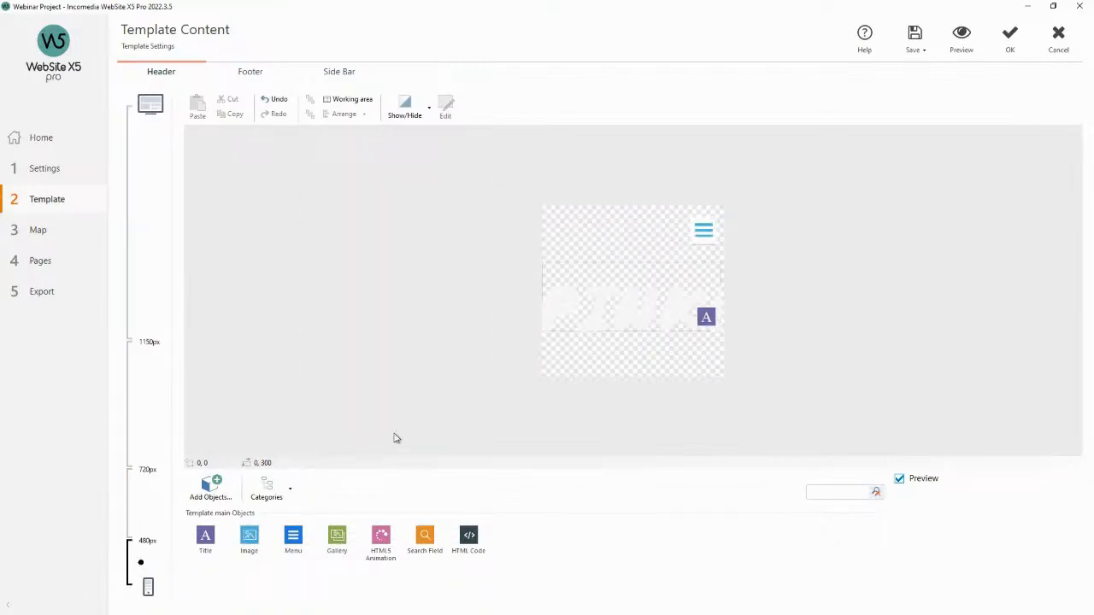
left_click(704, 239)
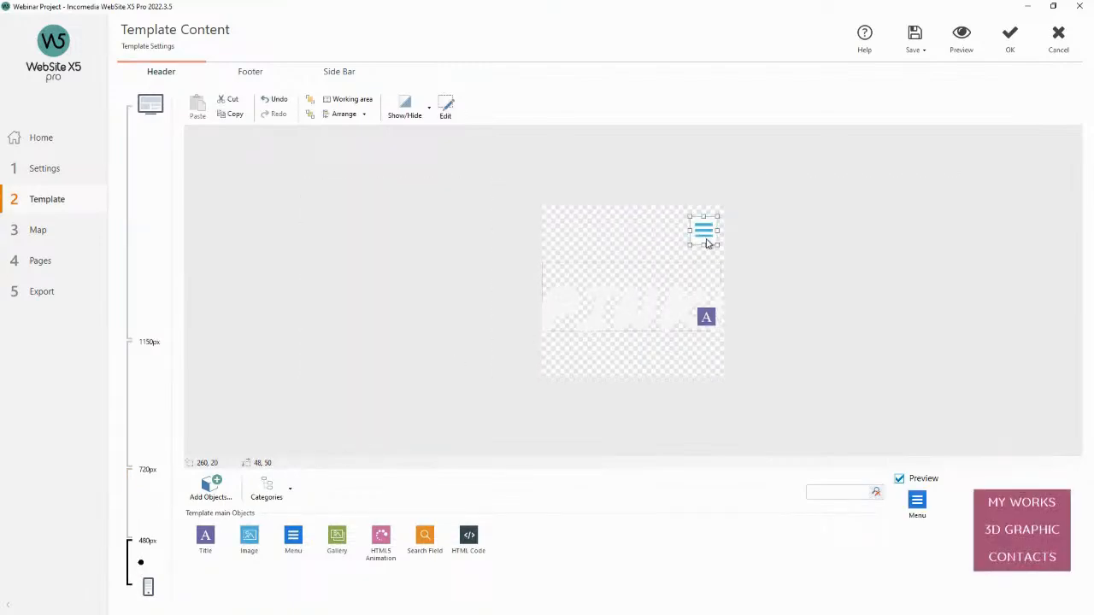
left_click_drag(706, 238, 565, 359)
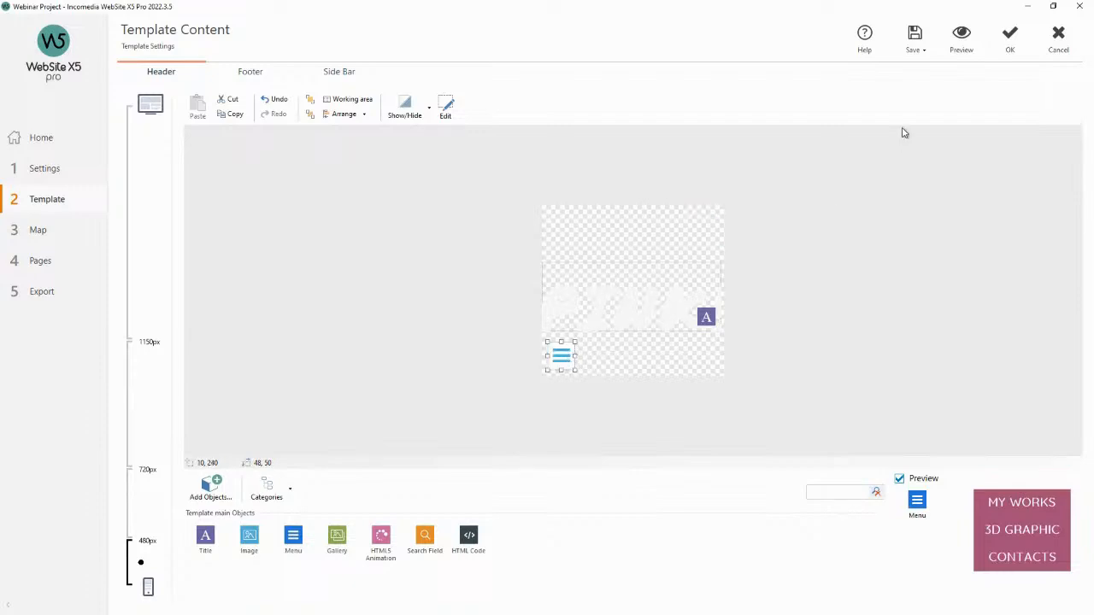
Preview the site in smartphone and desktop views to check the header menu position.
left_click(963, 37)
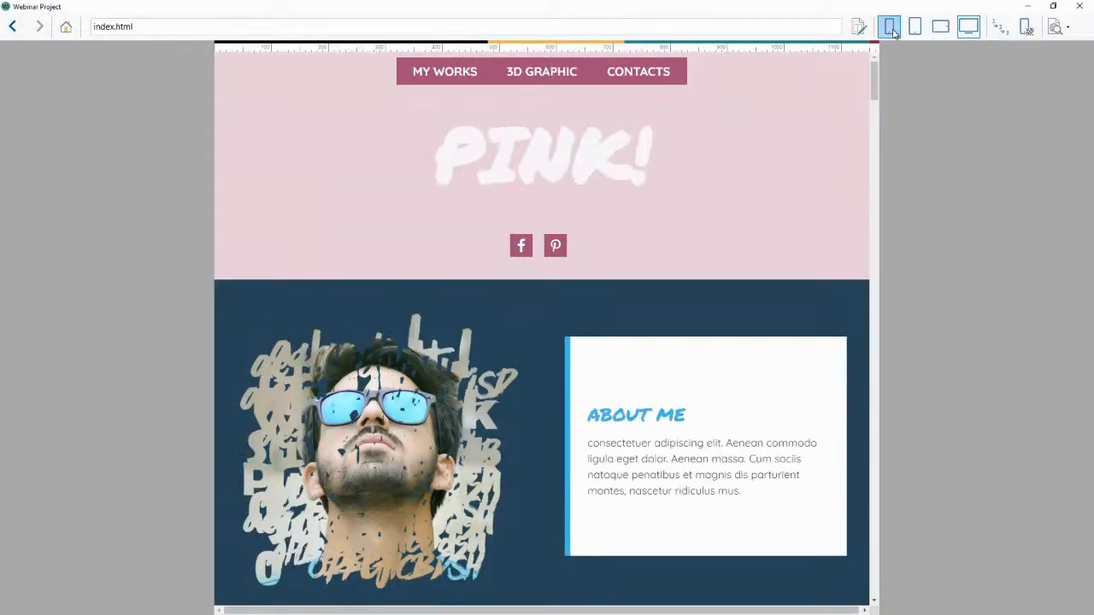
left_click(889, 27)
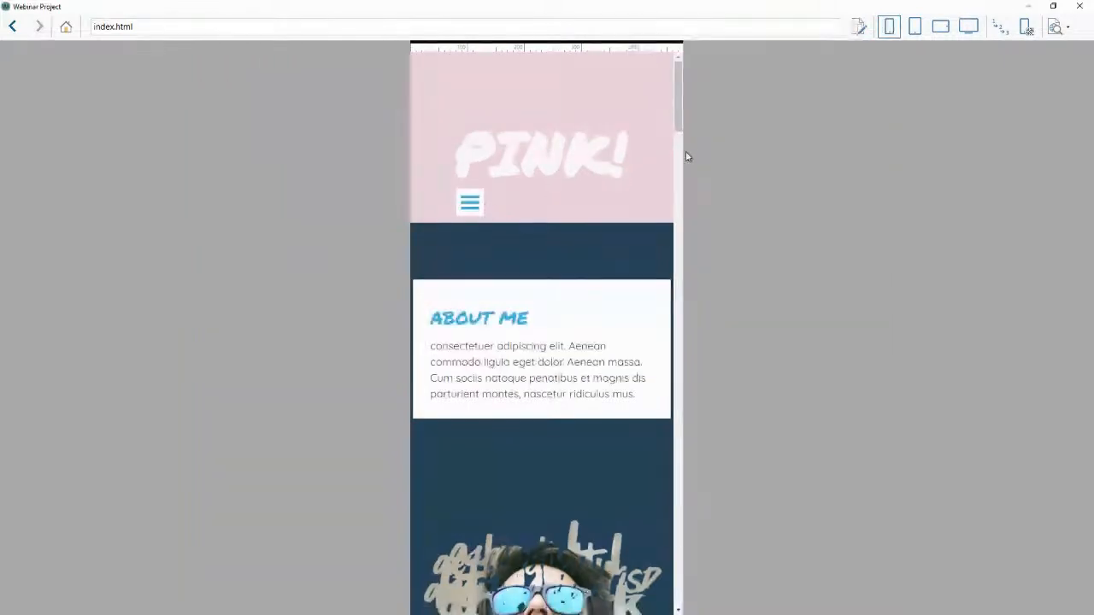
left_click(966, 33)
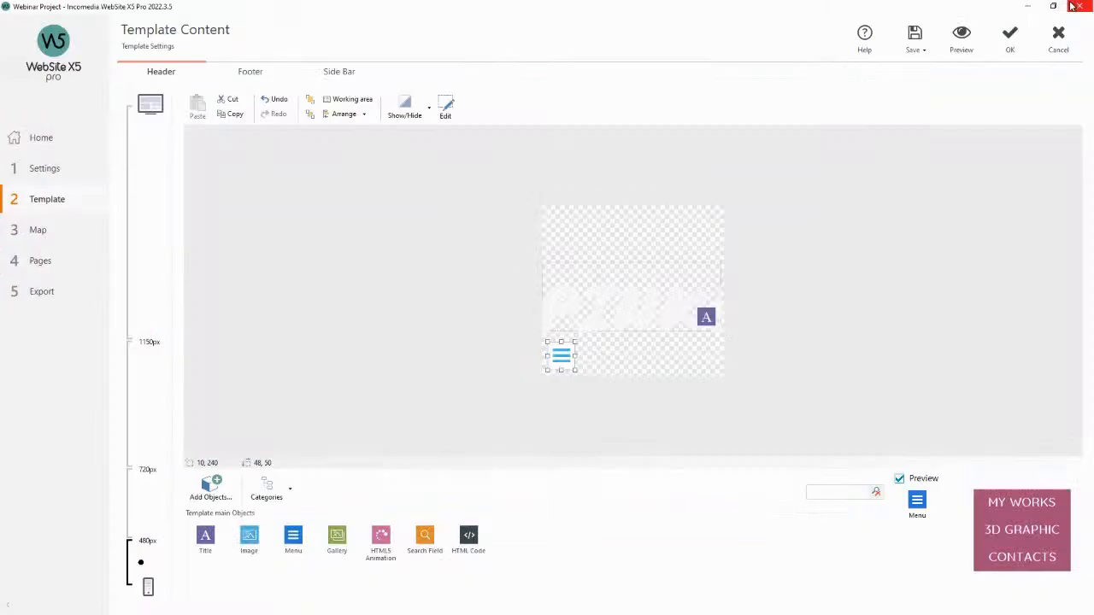
left_click(1079, 6)
Set the working area background to Dark and the grid size to 12, then confirm the template content.
left_click(353, 101)
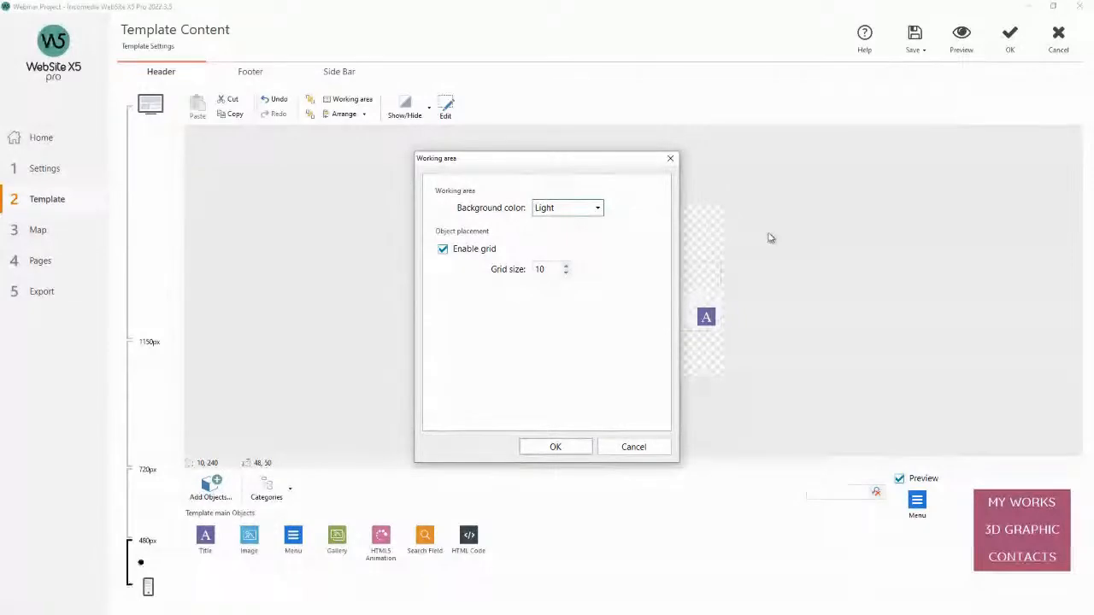
left_click(670, 159)
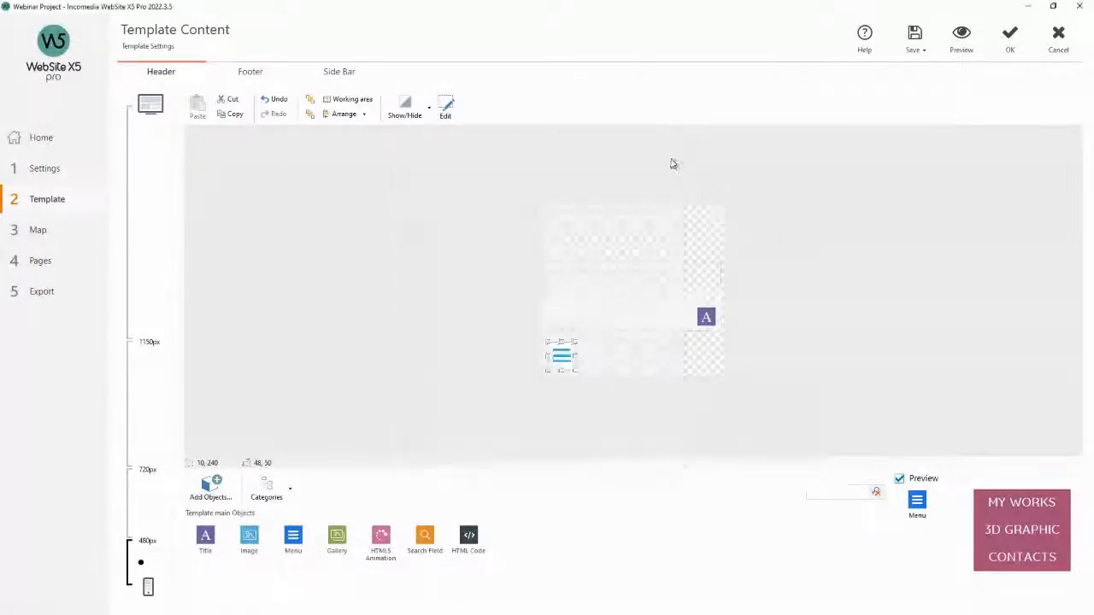
left_click(350, 100)
left_click(594, 208)
left_click(569, 238)
left_click(566, 265)
left_click(566, 266)
left_click(566, 268)
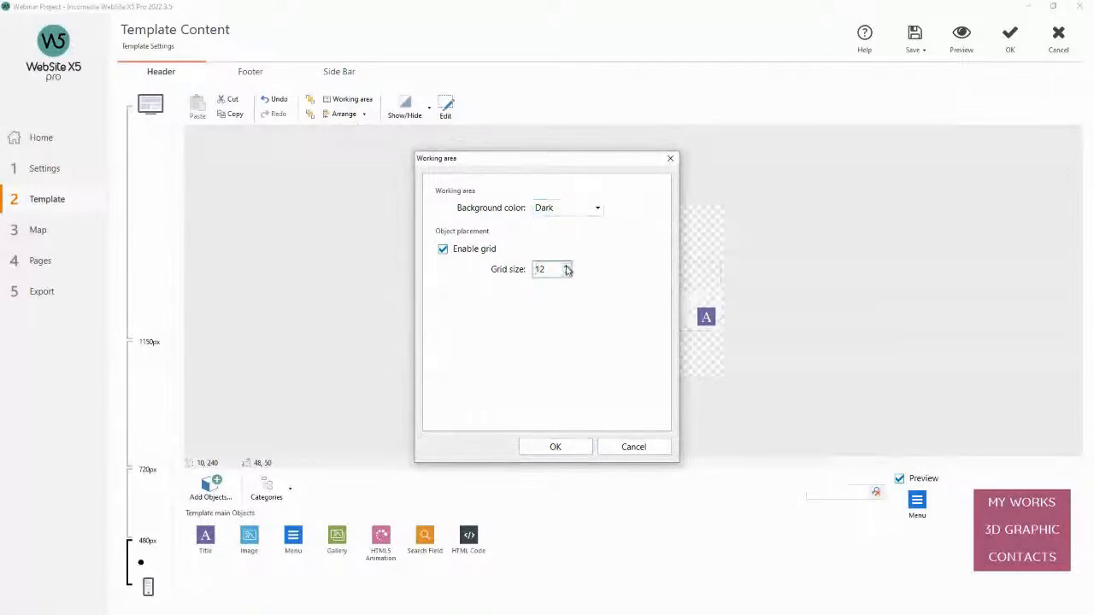
left_click(556, 447)
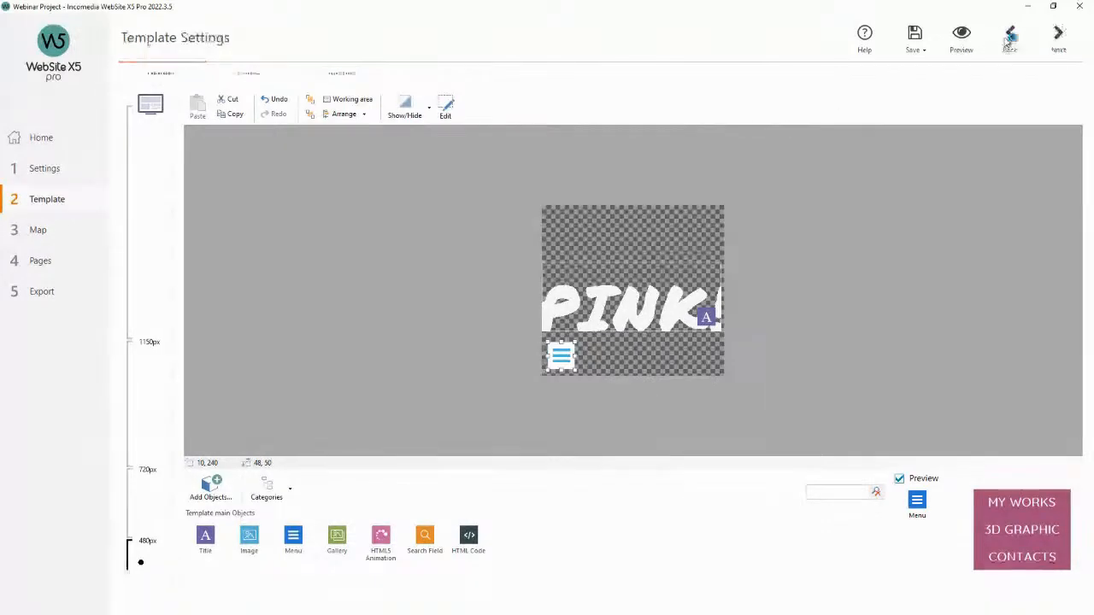
left_click(1009, 39)
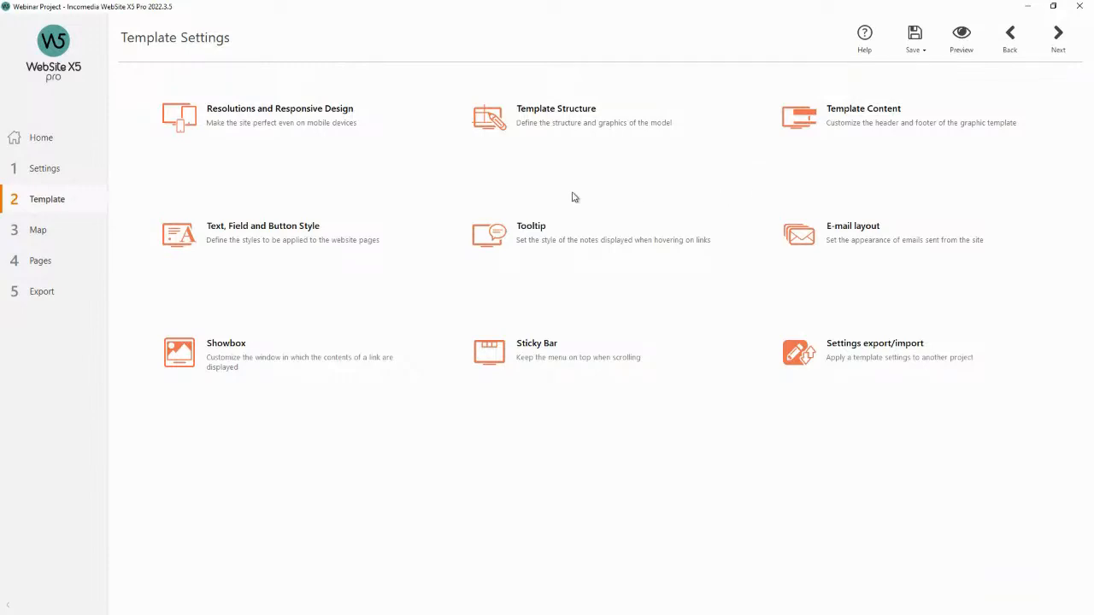
Open the text, field and button styles, browse the page items and preview the About Me heading.
left_click(305, 232)
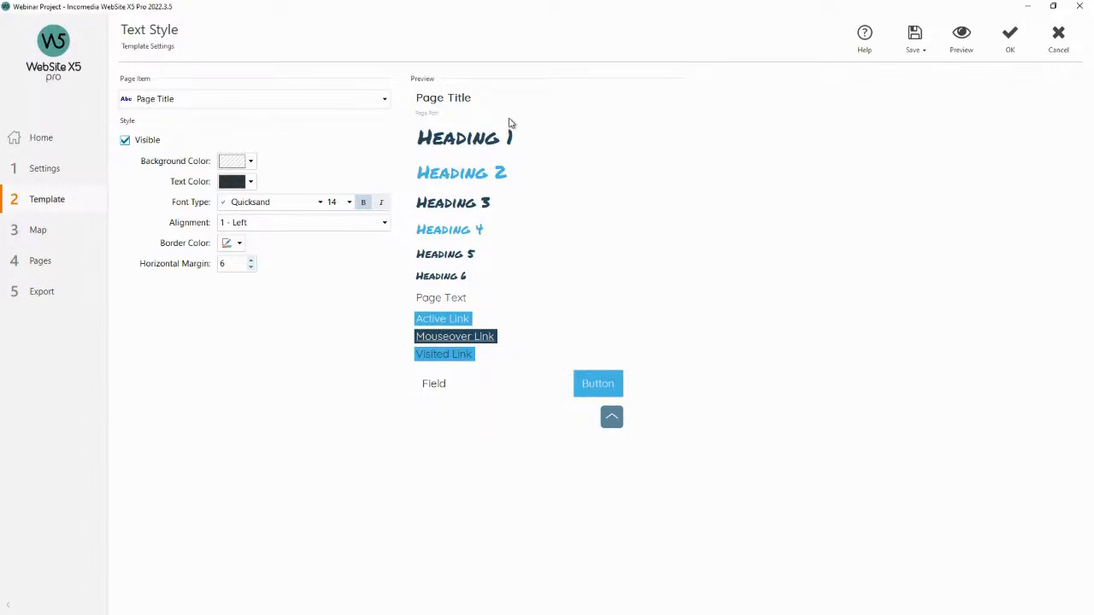
left_click(384, 101)
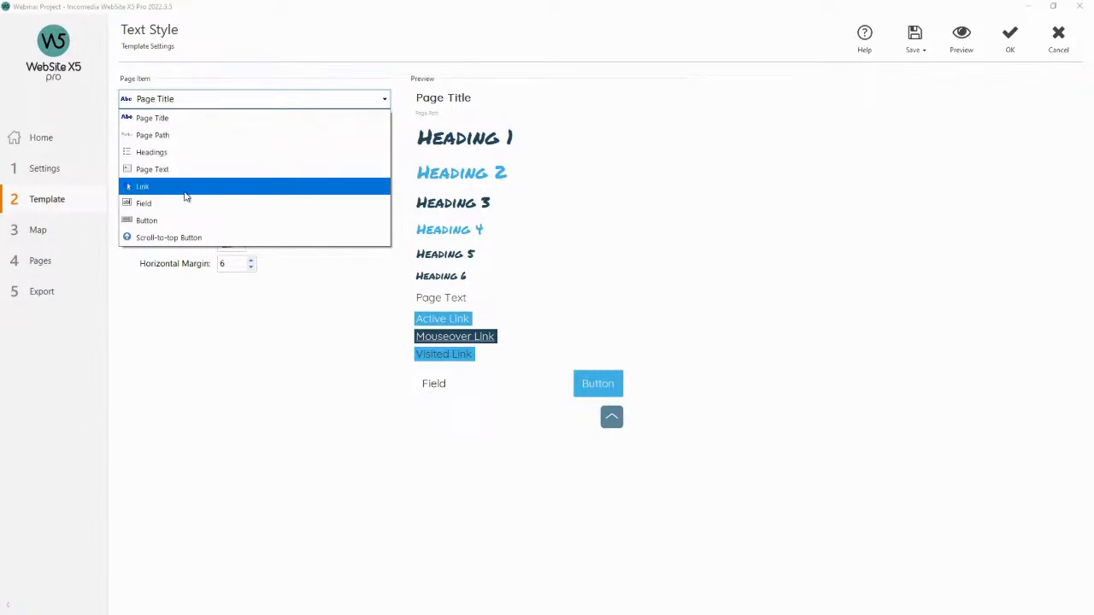
left_click(314, 118)
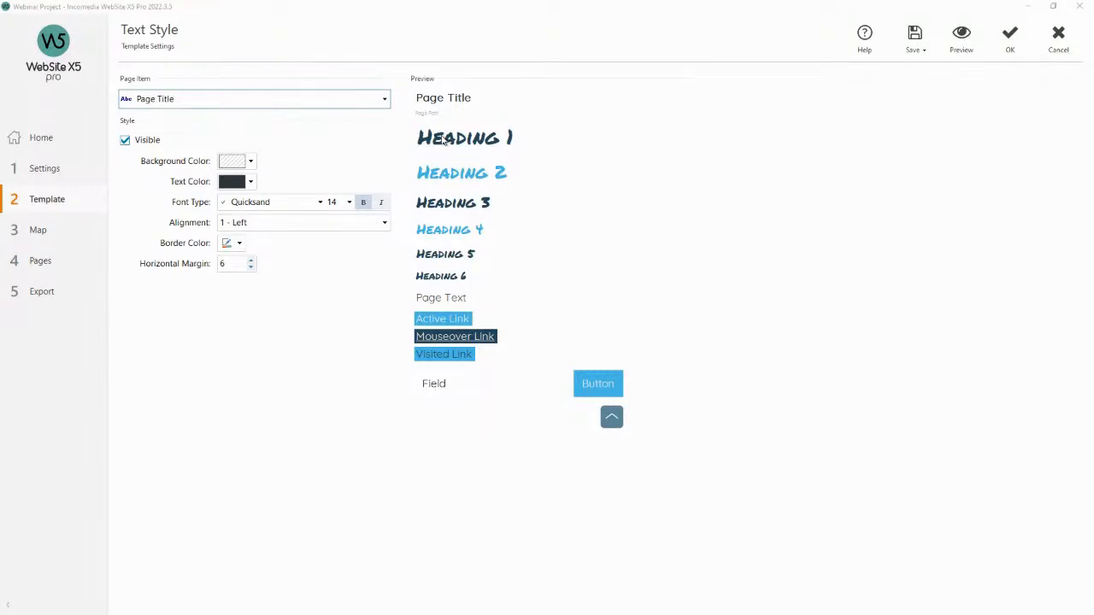
left_click(963, 47)
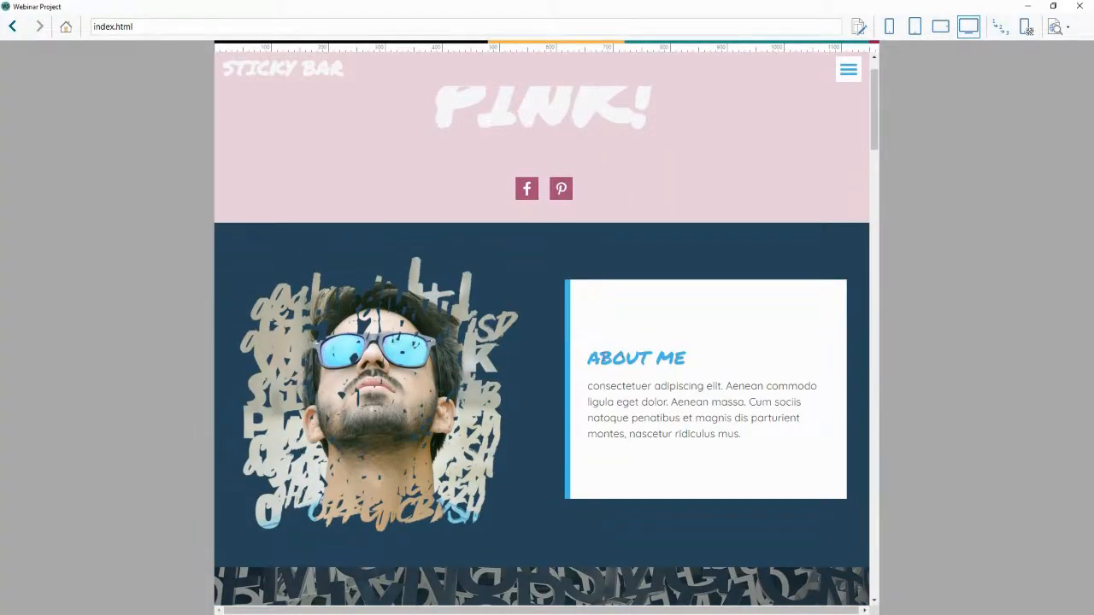
left_click_drag(598, 359, 687, 359)
left_click(701, 364)
left_click(1080, 6)
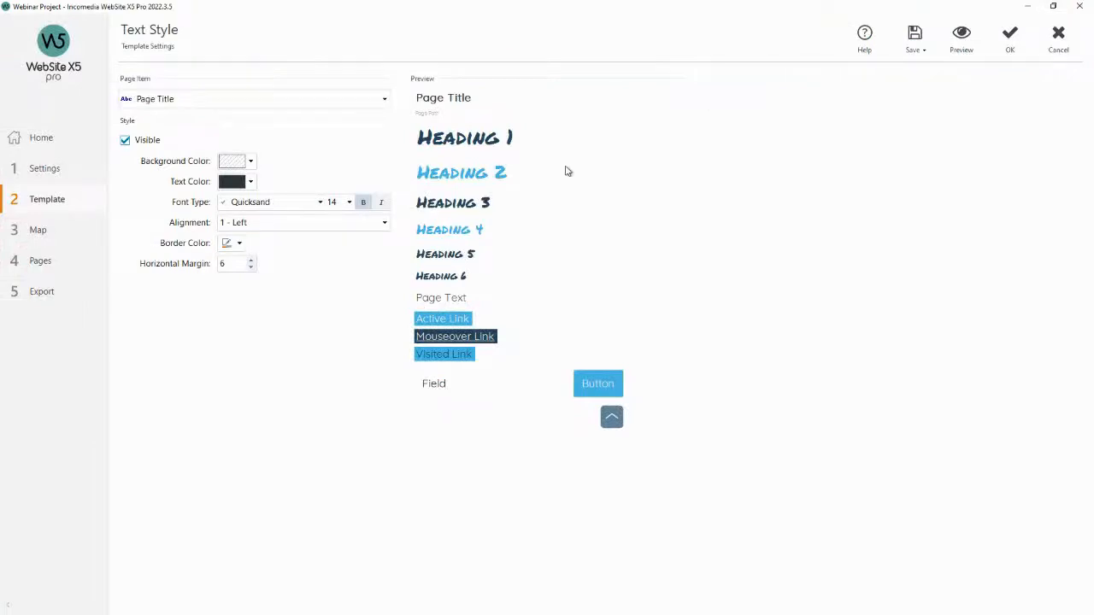
Set the text colour of Heading 2 and Heading 4 to light pink.
left_click(481, 174)
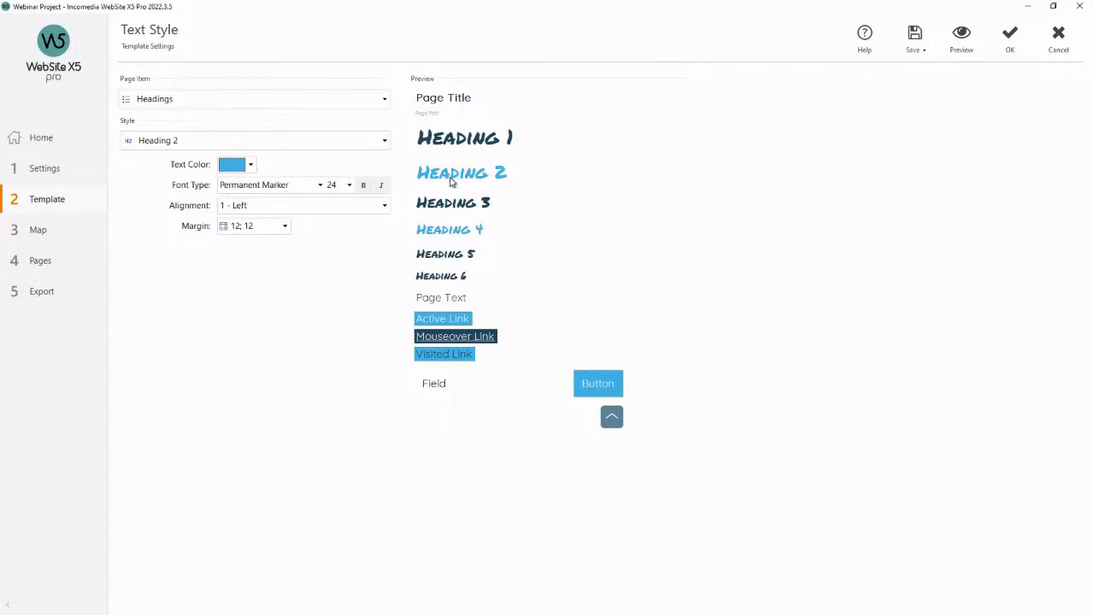
left_click(251, 166)
left_click(328, 212)
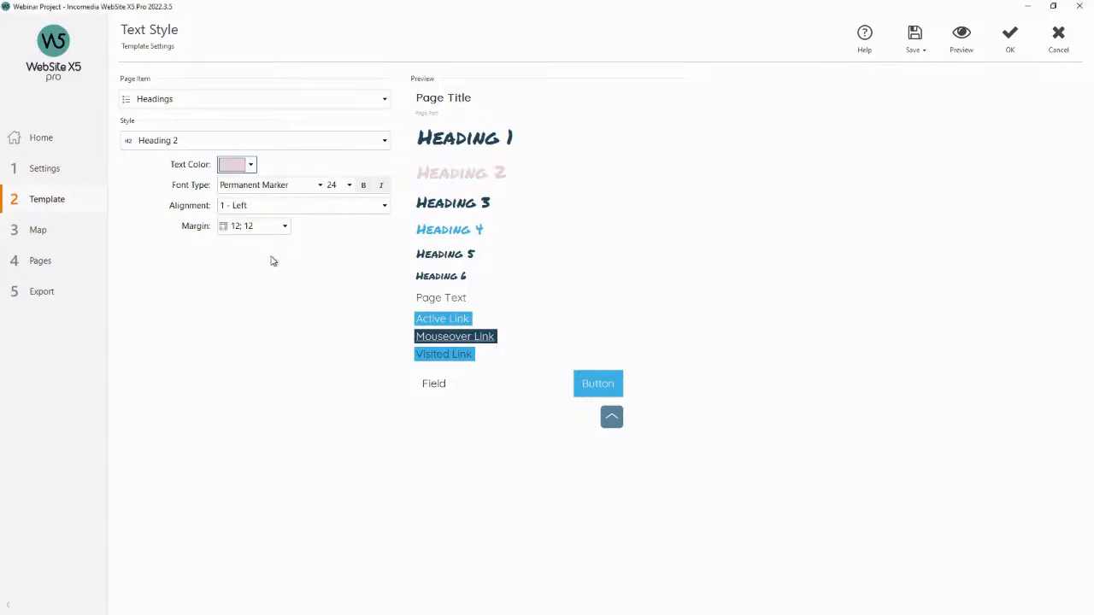
left_click(453, 231)
left_click(251, 165)
left_click(330, 212)
Preview the site to check the recoloured About Me heading.
left_click(971, 40)
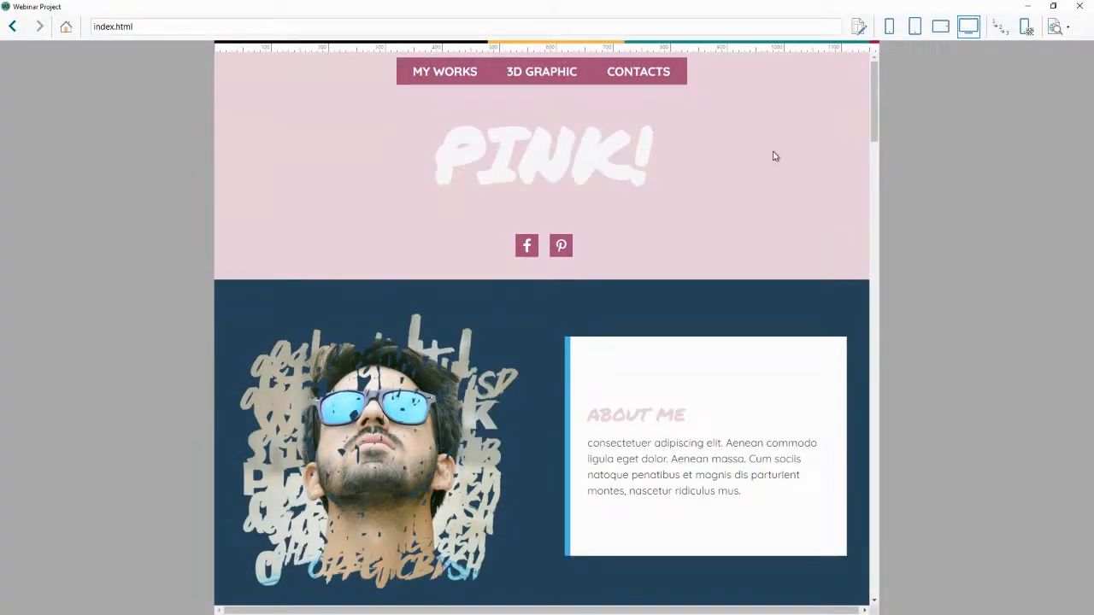
left_click_drag(593, 418, 688, 419)
left_click(688, 419)
left_click(1079, 7)
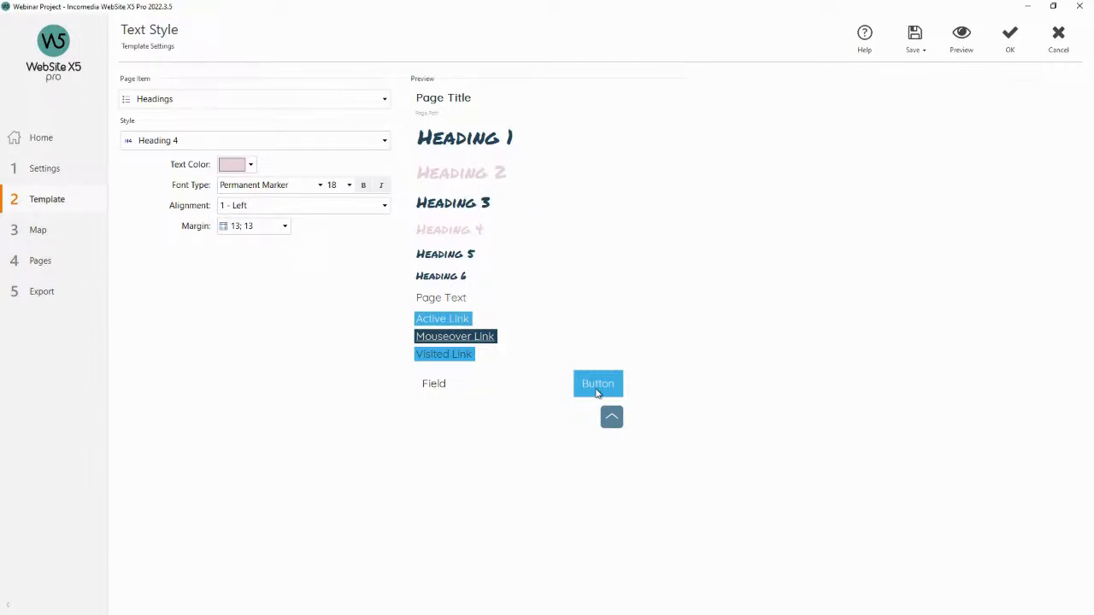
Select the Page Text style and preview the site, scrolling through the page text.
left_click(304, 99)
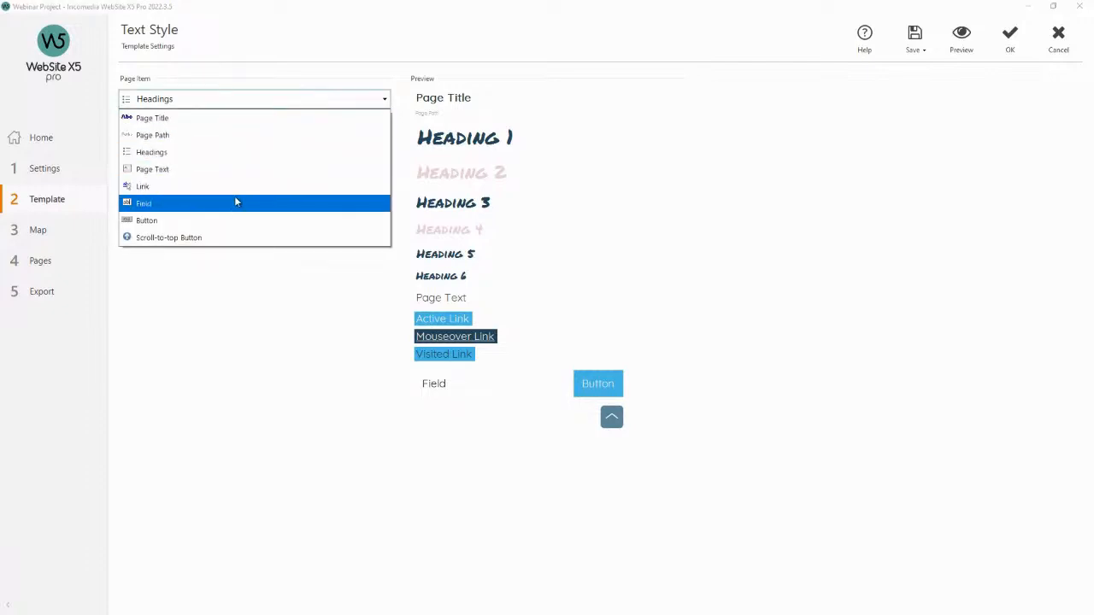
left_click(235, 169)
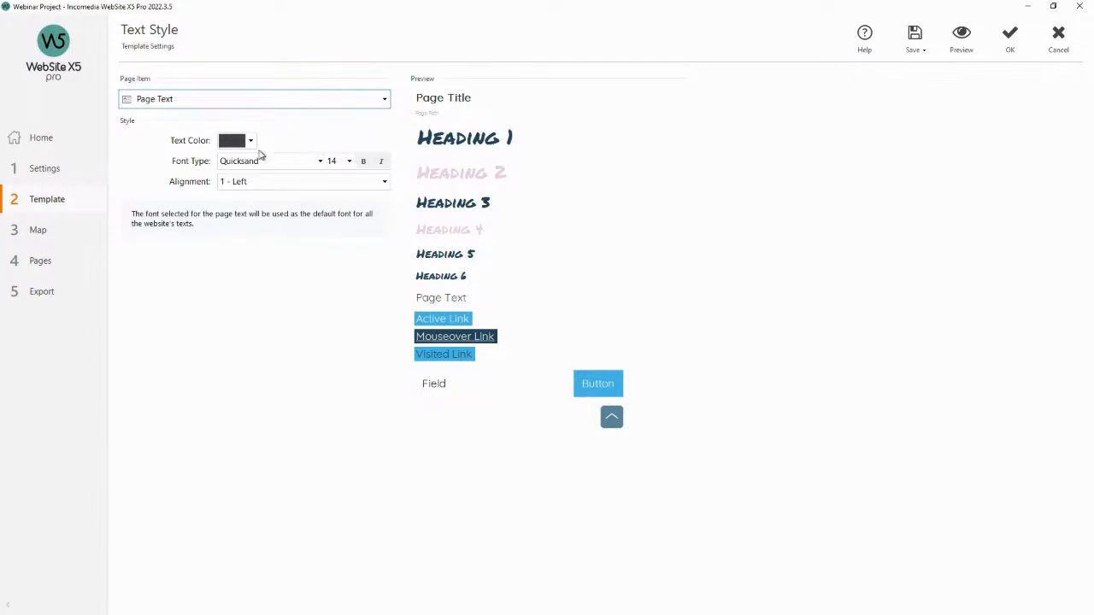
left_click(959, 49)
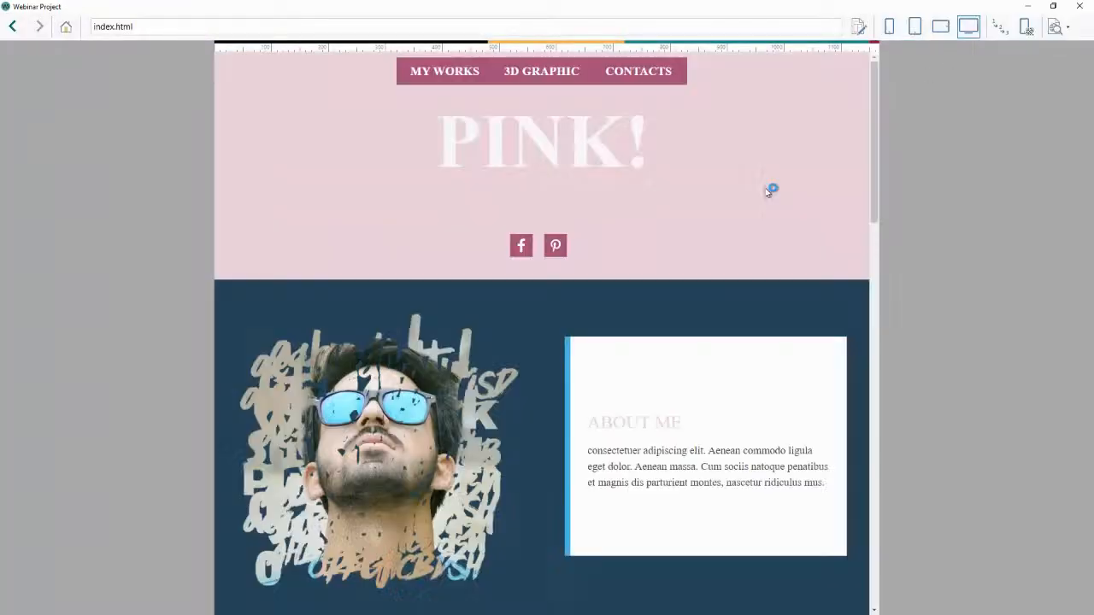
scroll(674, 344, "down", 3)
scroll(671, 345, "down", 4)
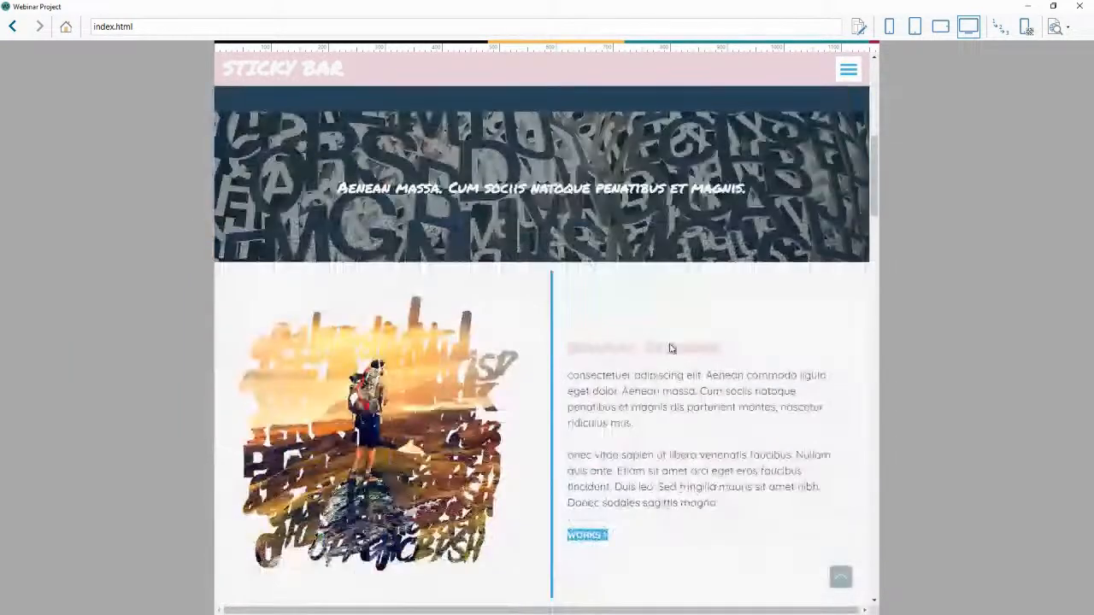
left_click_drag(567, 376, 622, 391)
scroll(628, 391, "up", 7)
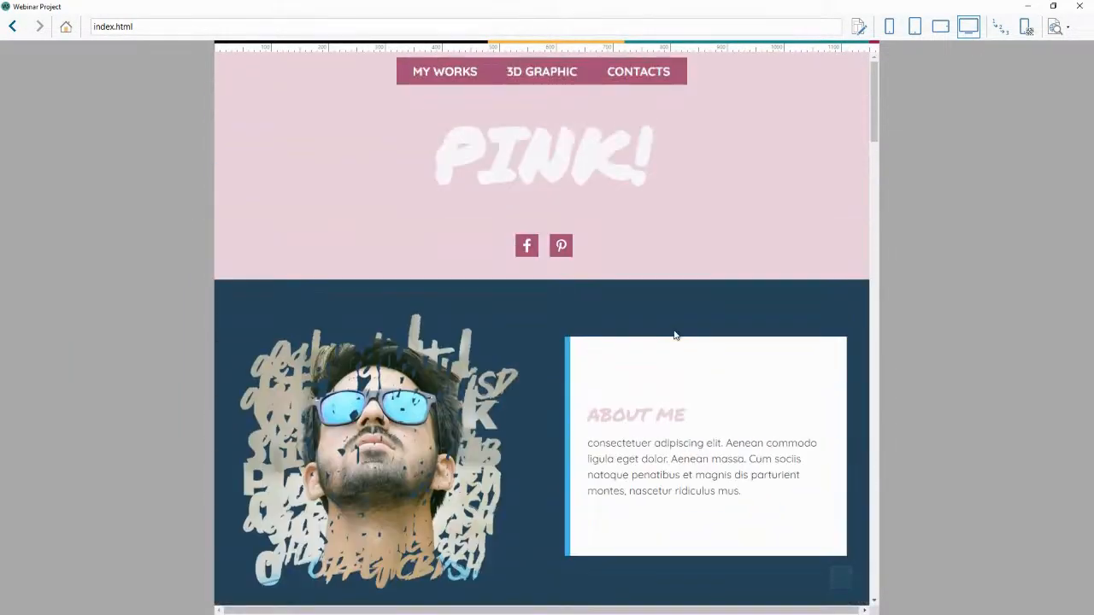
left_click(1080, 7)
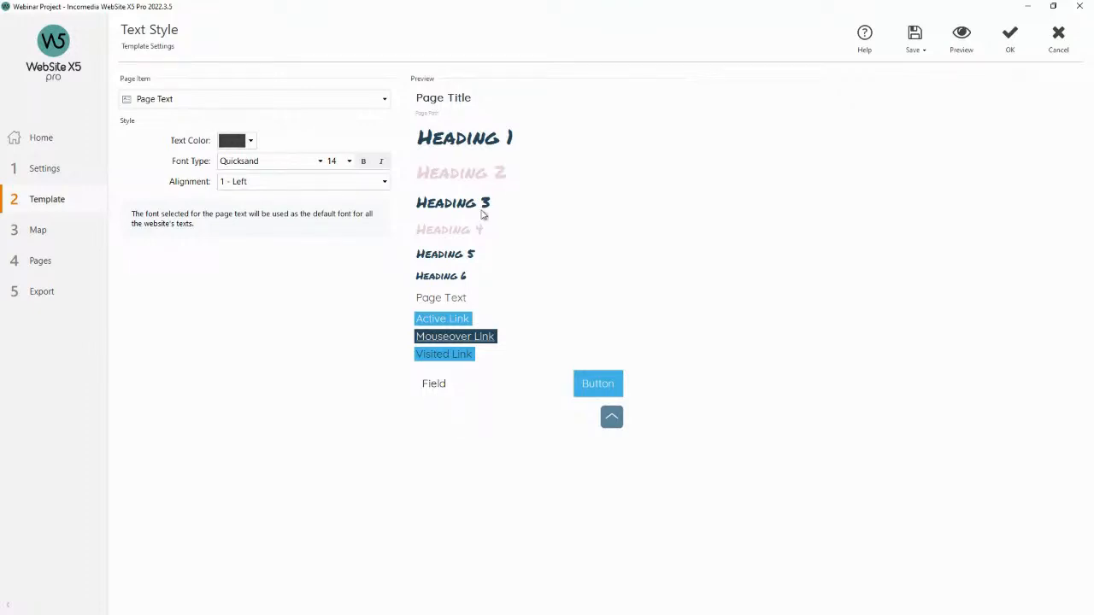
Set the background colour of the Active Link and Visited Link styles to light pink.
left_click(467, 319)
left_click(251, 164)
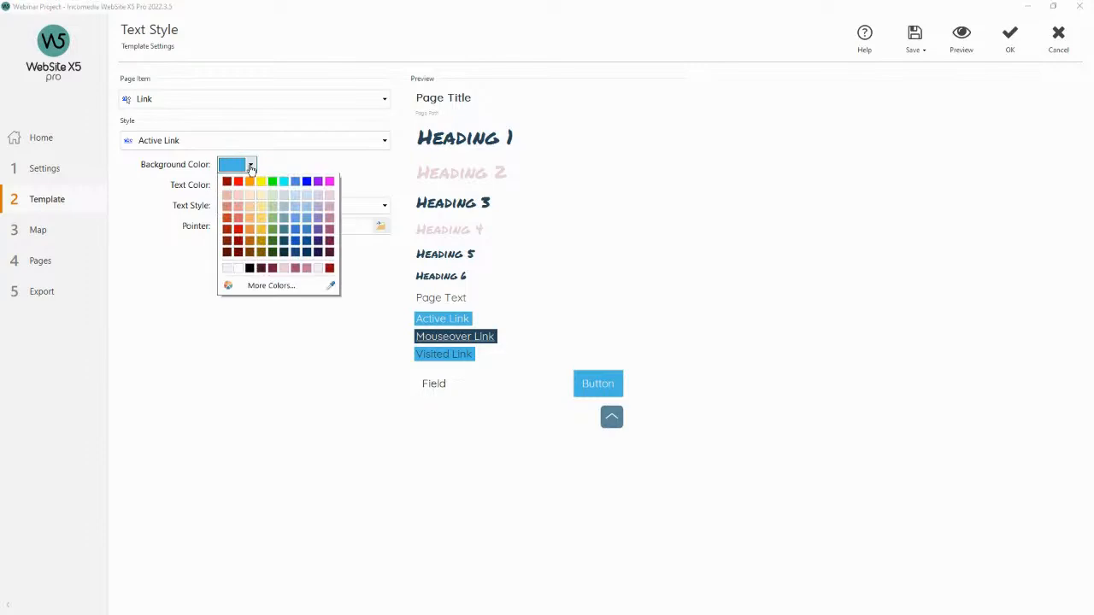
left_click(464, 353)
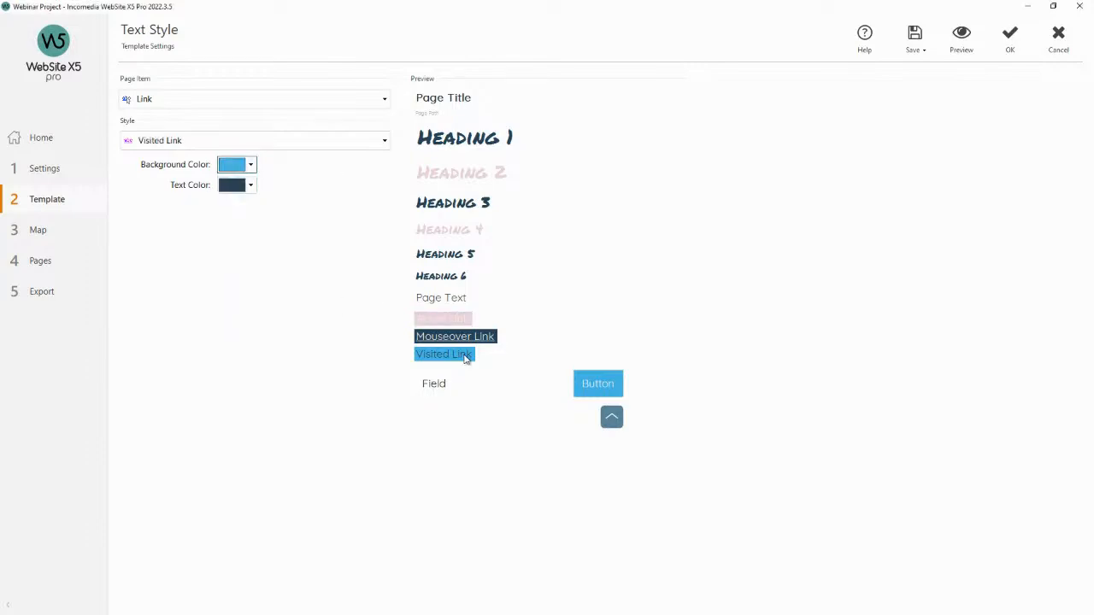
left_click(252, 164)
left_click(329, 233)
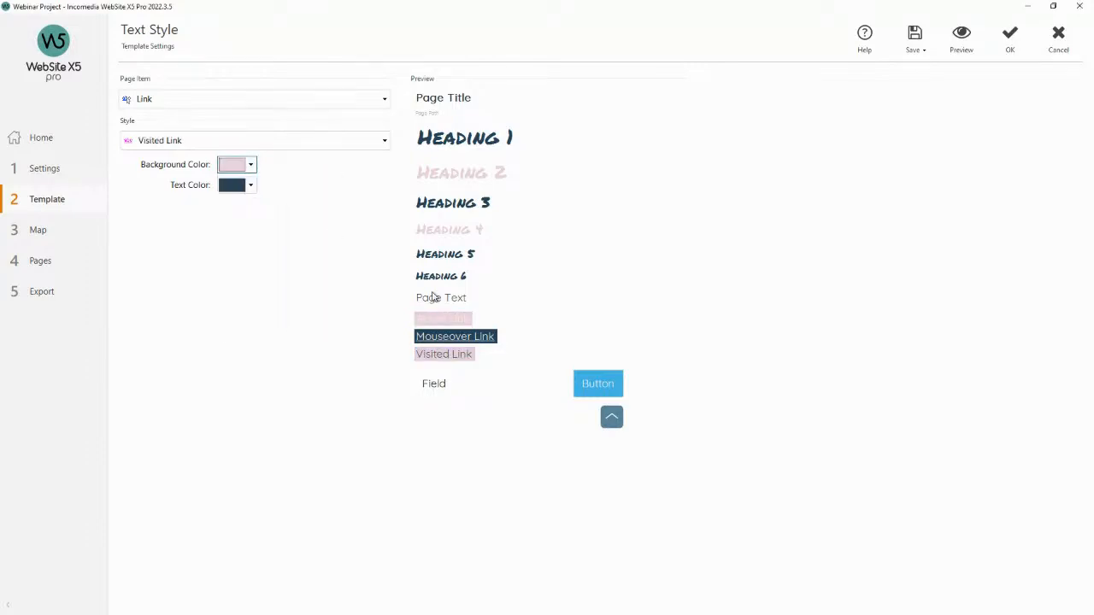
Set the button background colour to light pink and confirm the text, field and button styles.
left_click(591, 378)
left_click(251, 141)
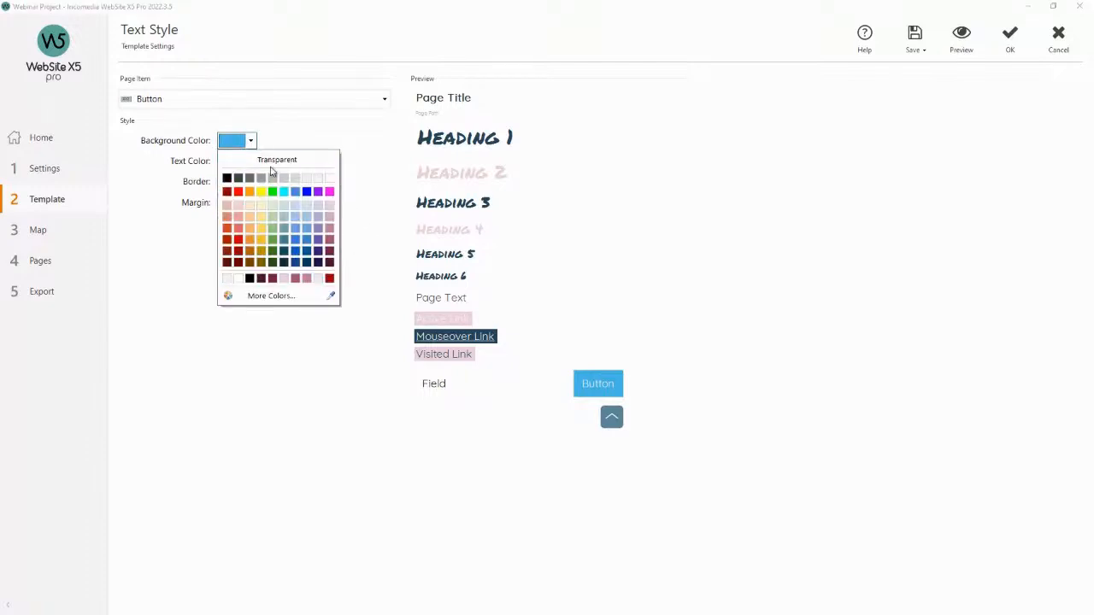
left_click(329, 214)
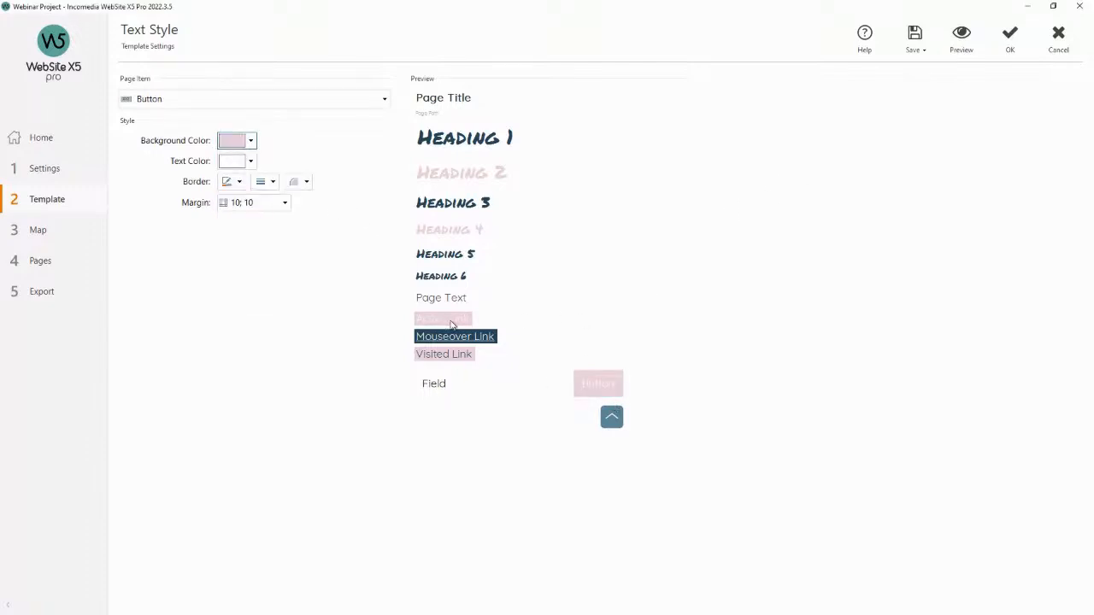
left_click(1005, 40)
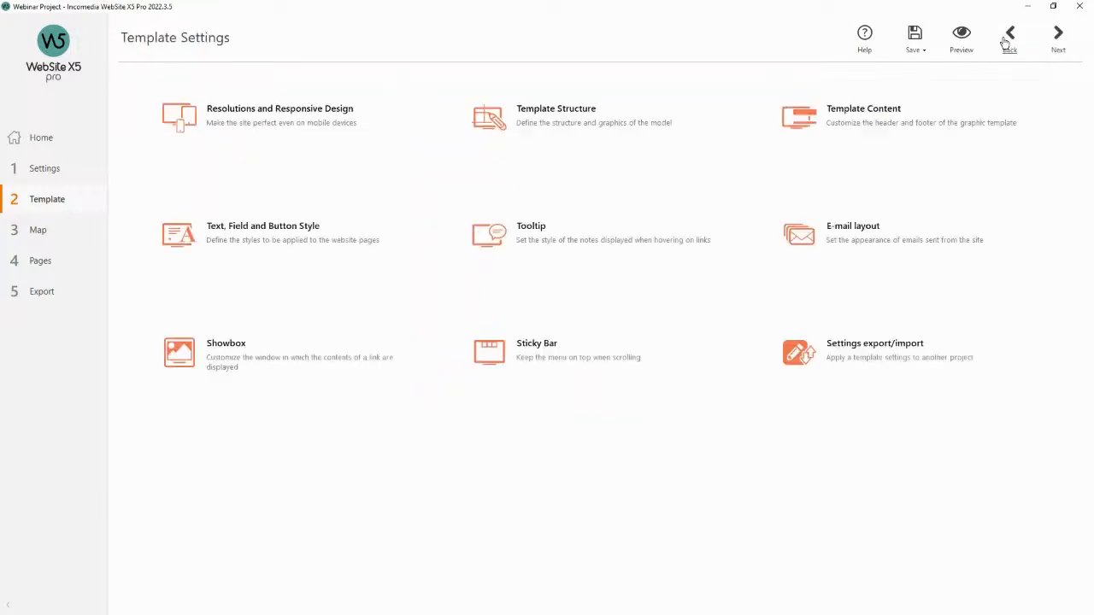
Preview the site, scrolling through the page to check the recoloured links and buttons.
left_click(962, 36)
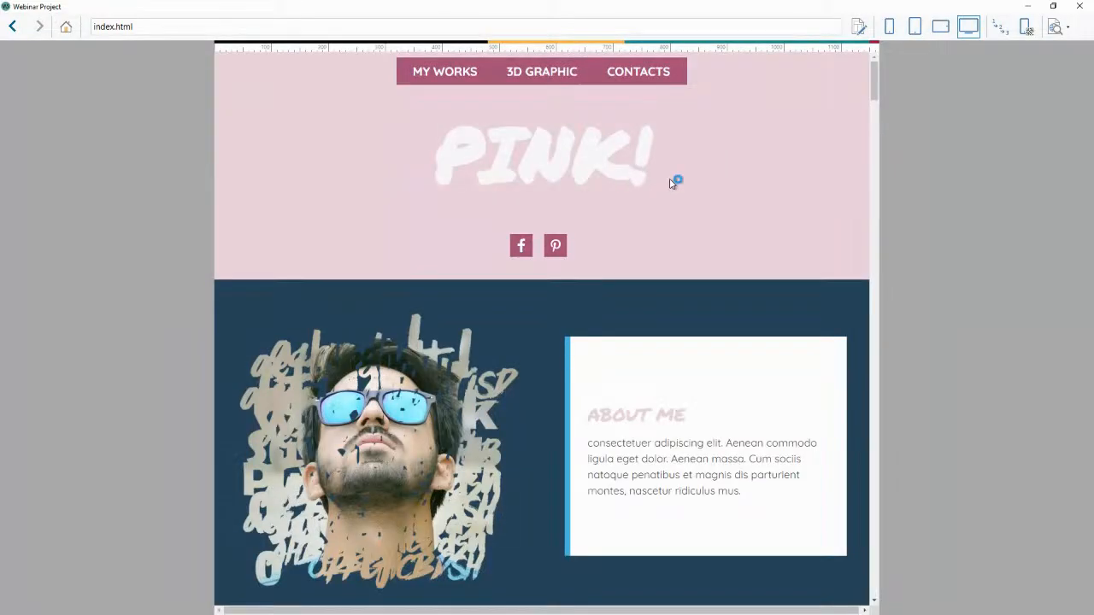
scroll(671, 181, "down", 2)
scroll(669, 184, "down", 5)
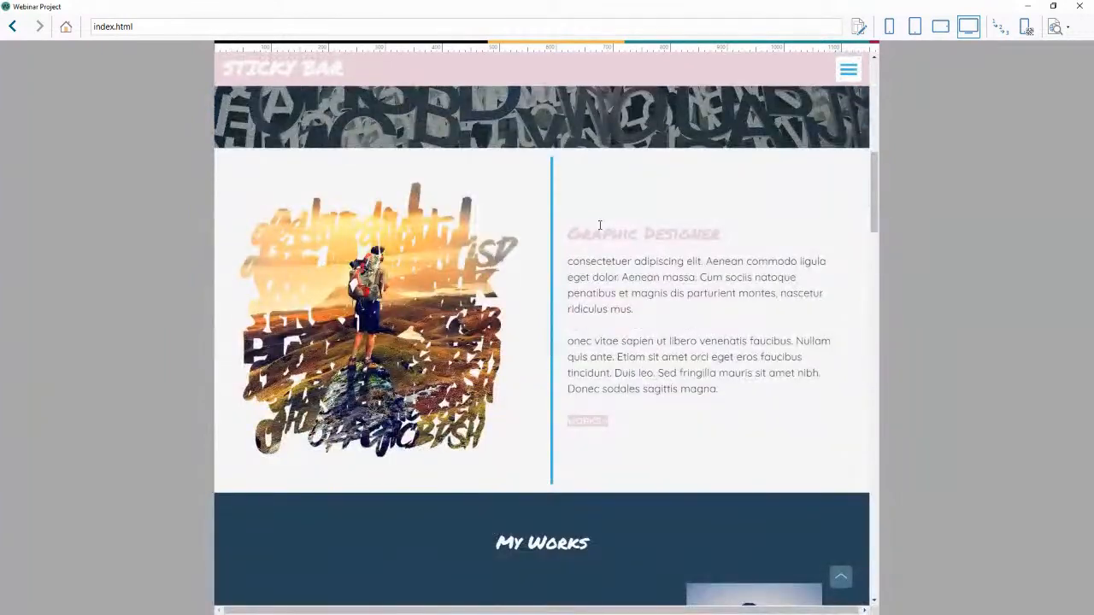
left_click_drag(571, 234, 716, 236)
left_click(717, 236)
scroll(716, 236, "down", 1)
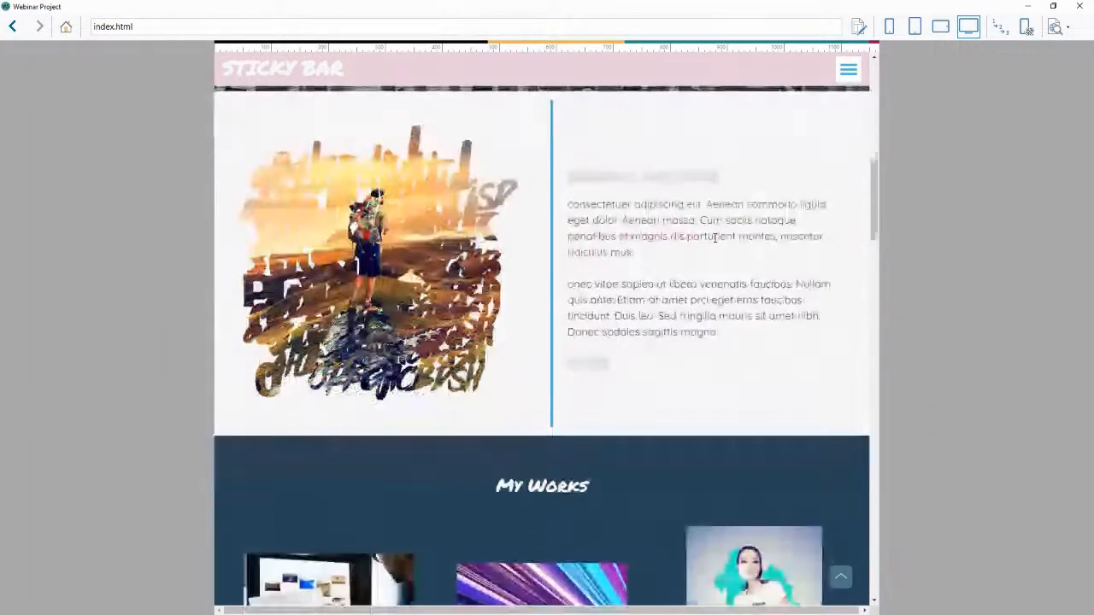
scroll(649, 376, "down", 7)
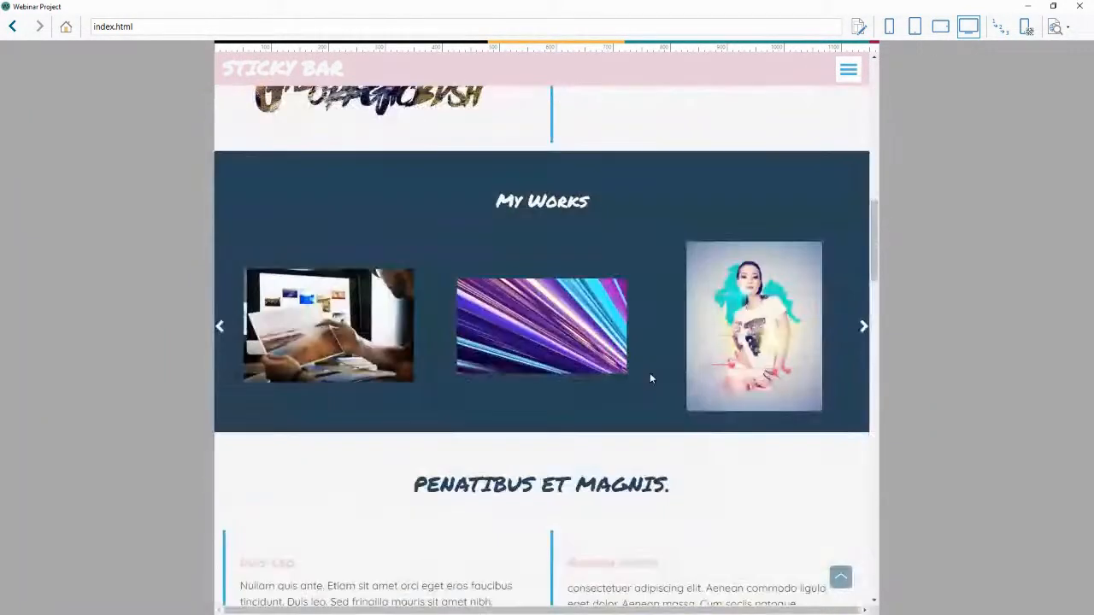
scroll(649, 376, "down", 4)
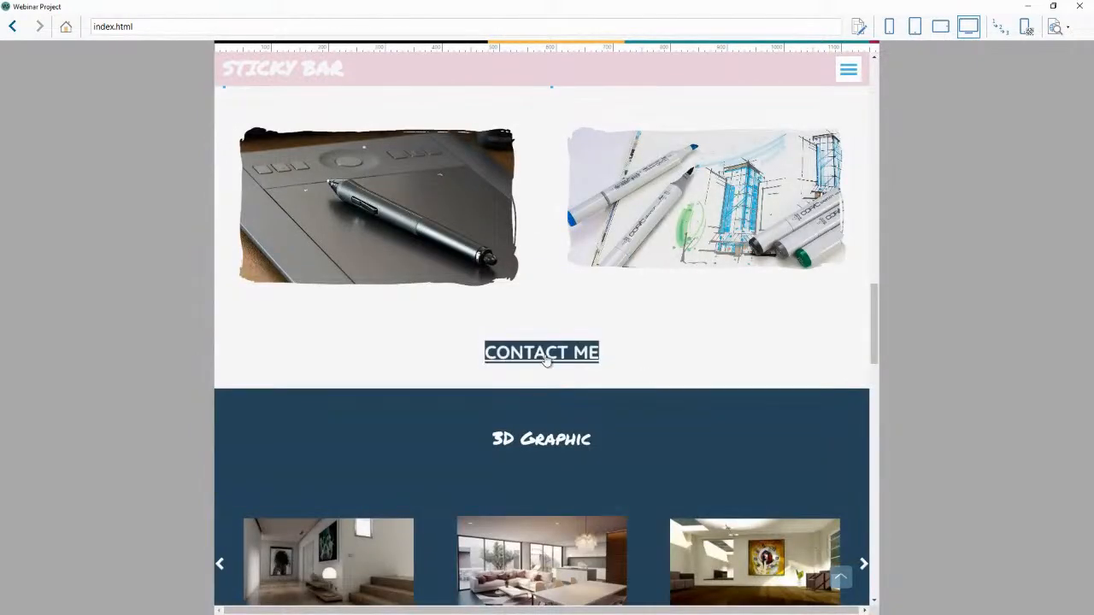
scroll(645, 355, "down", 4)
scroll(645, 354, "down", 5)
scroll(470, 274, "down", 8)
scroll(471, 273, "up", 2)
scroll(522, 276, "down", 4)
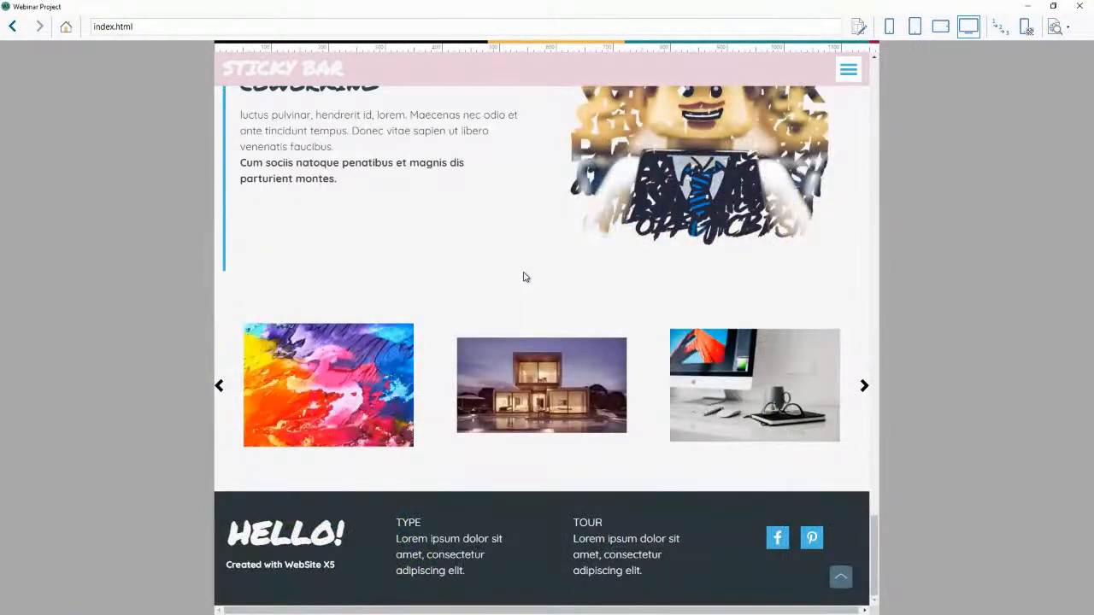
scroll(523, 277, "up", 15)
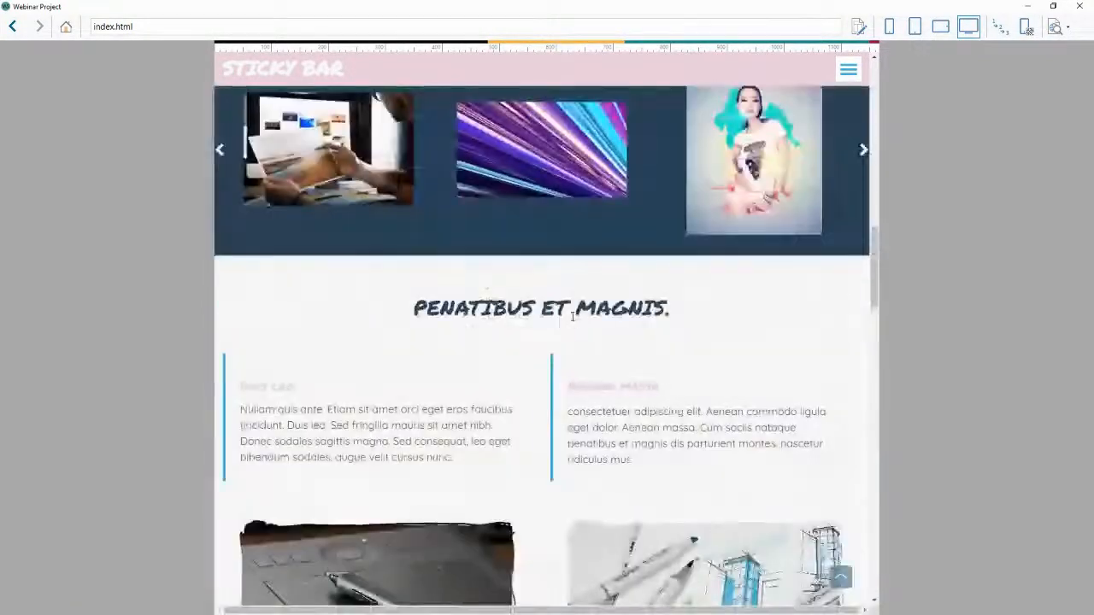
scroll(643, 267, "up", 10)
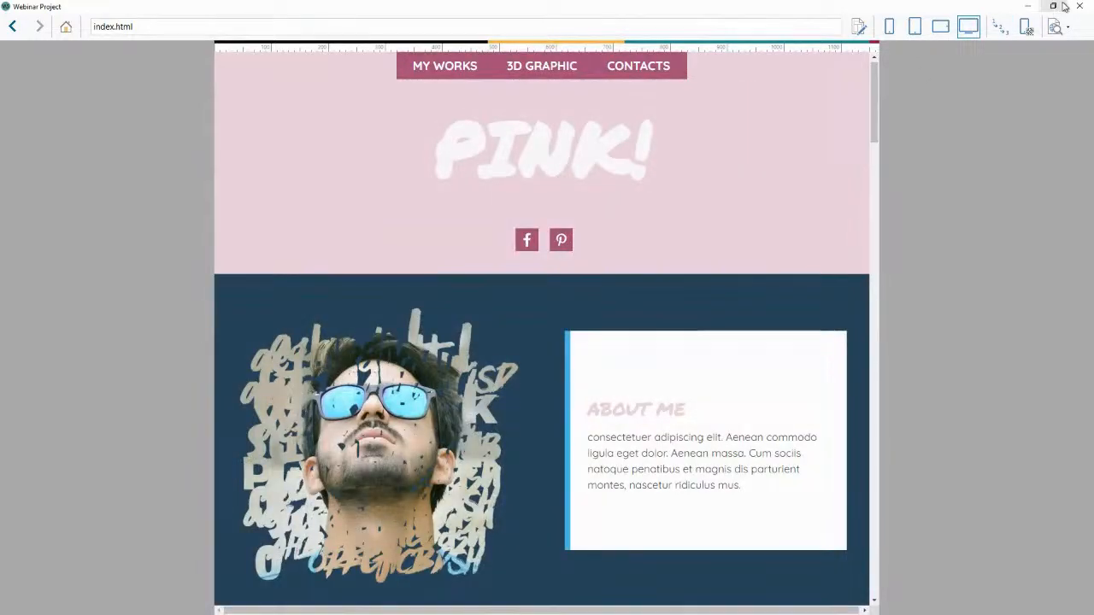
left_click(1059, 7)
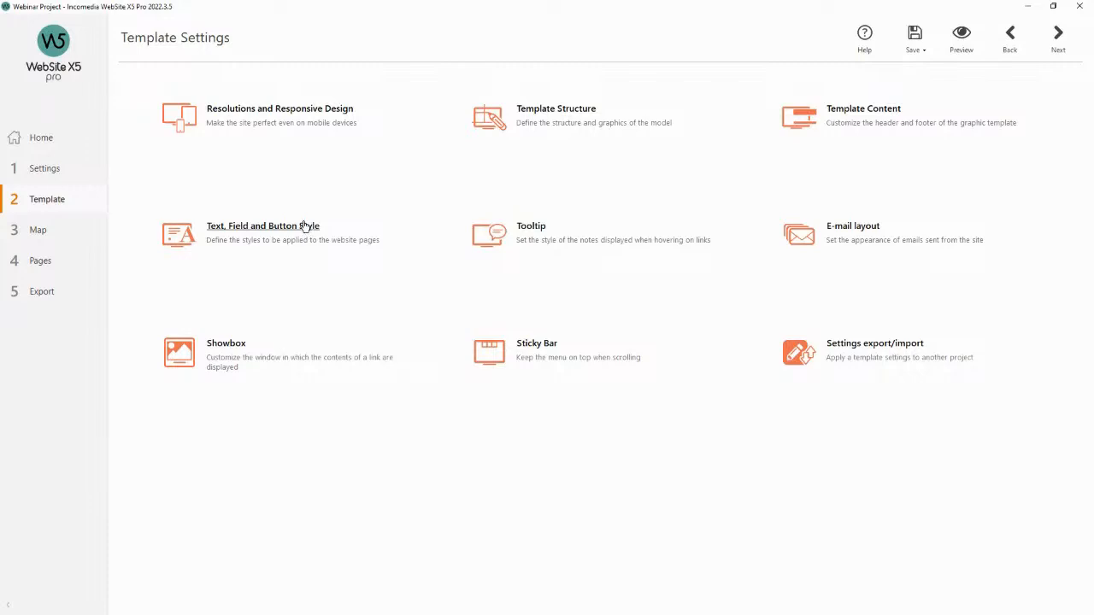
Open the tooltip settings and set the tooltip font size to 11 and bold.
left_click(541, 234)
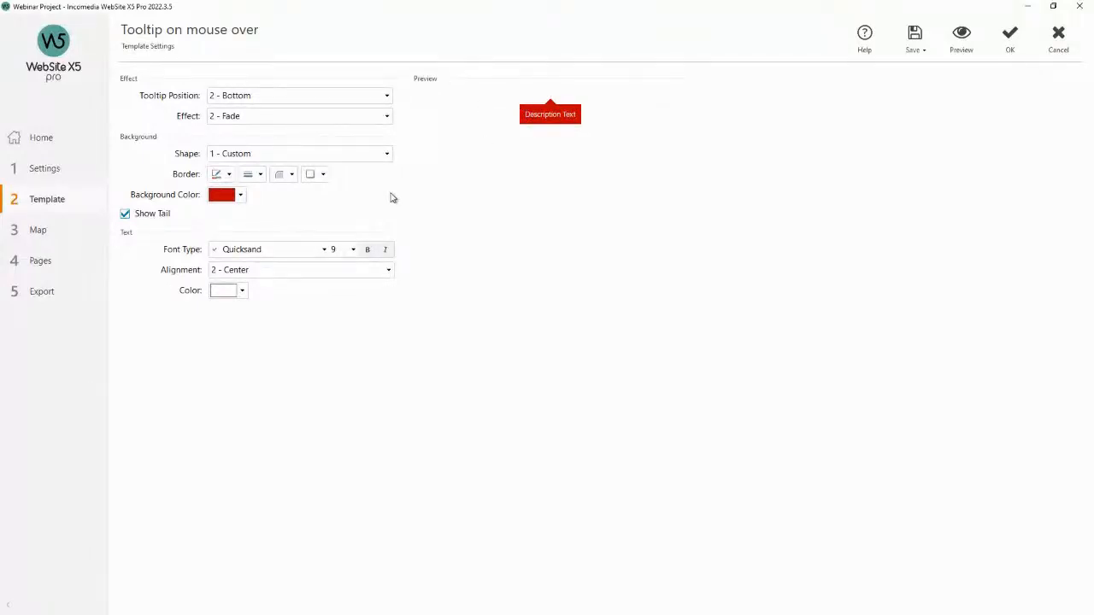
left_click_drag(527, 114, 575, 115)
left_click(577, 117)
left_click(353, 250)
left_click(339, 311)
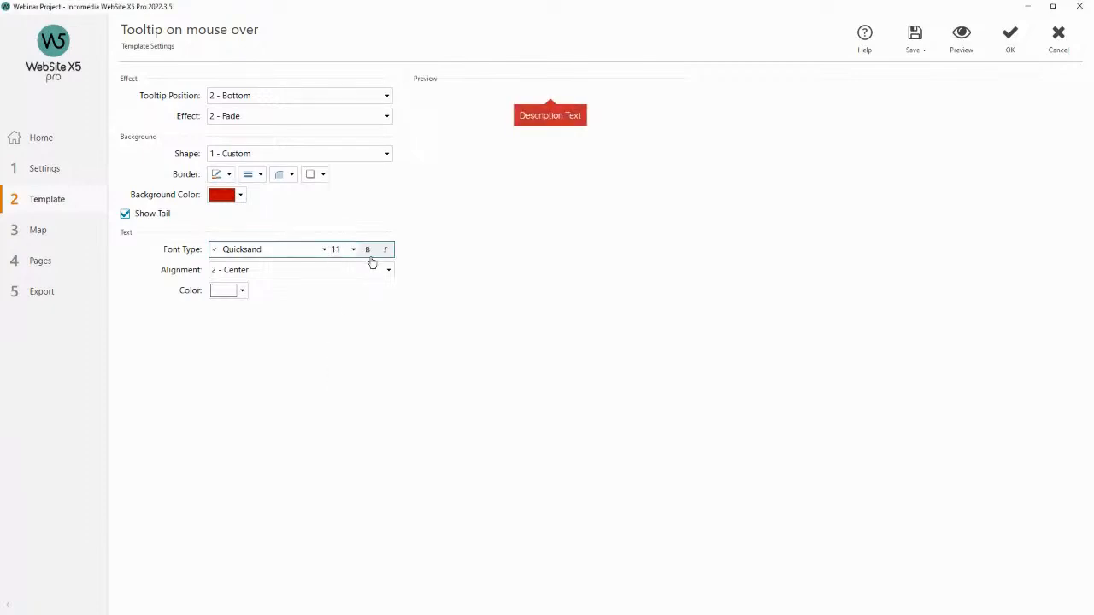
left_click(368, 251)
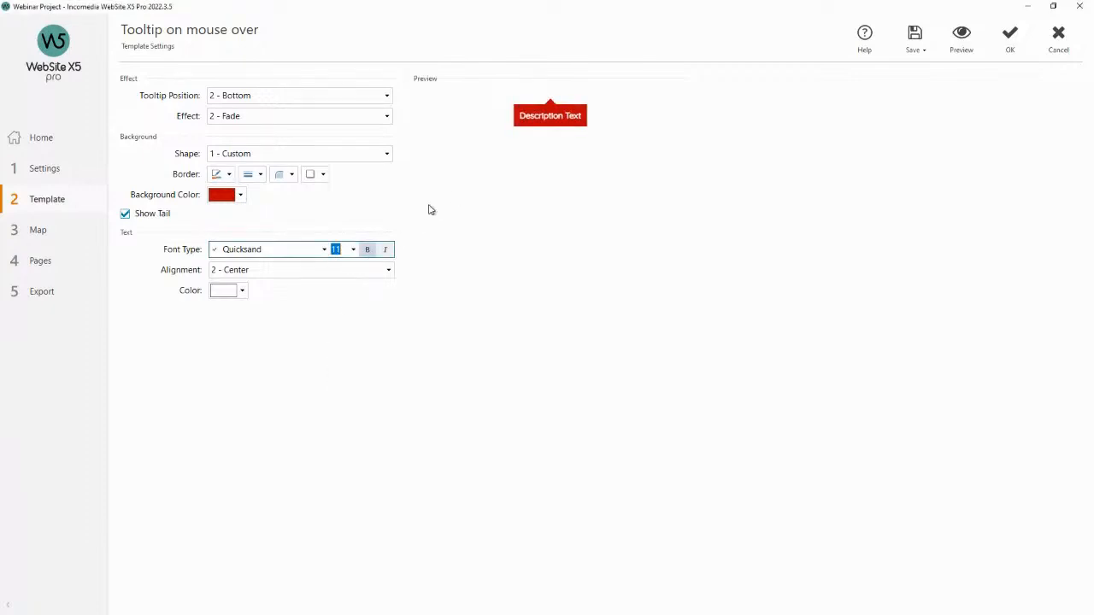
Set the tooltip background colour to pink, keeping Show Tail enabled, and confirm.
left_click(150, 214)
left_click(126, 214)
left_click(240, 195)
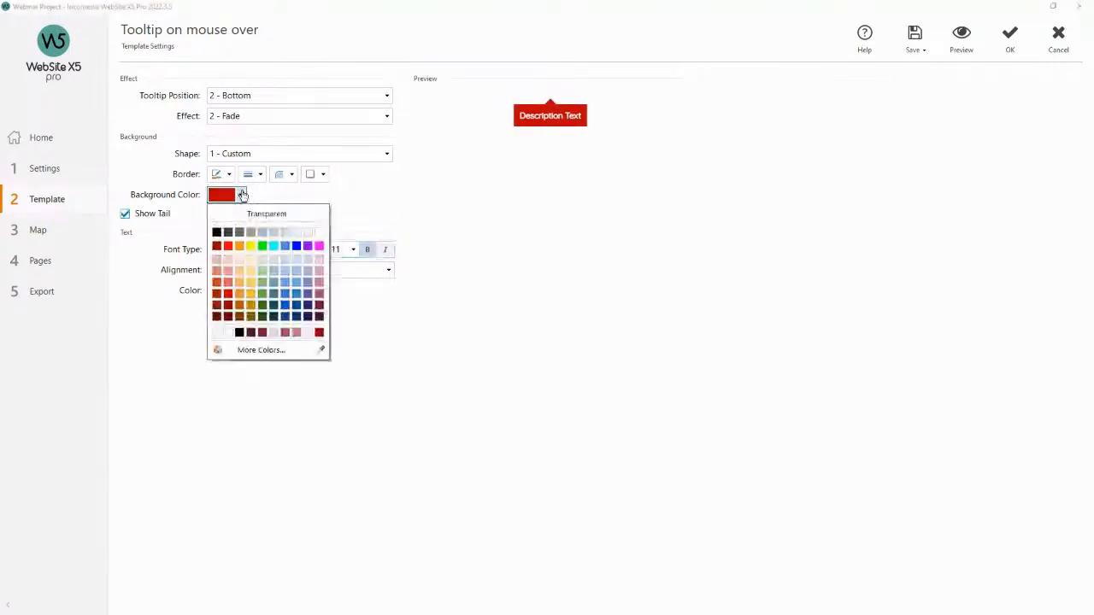
left_click(318, 285)
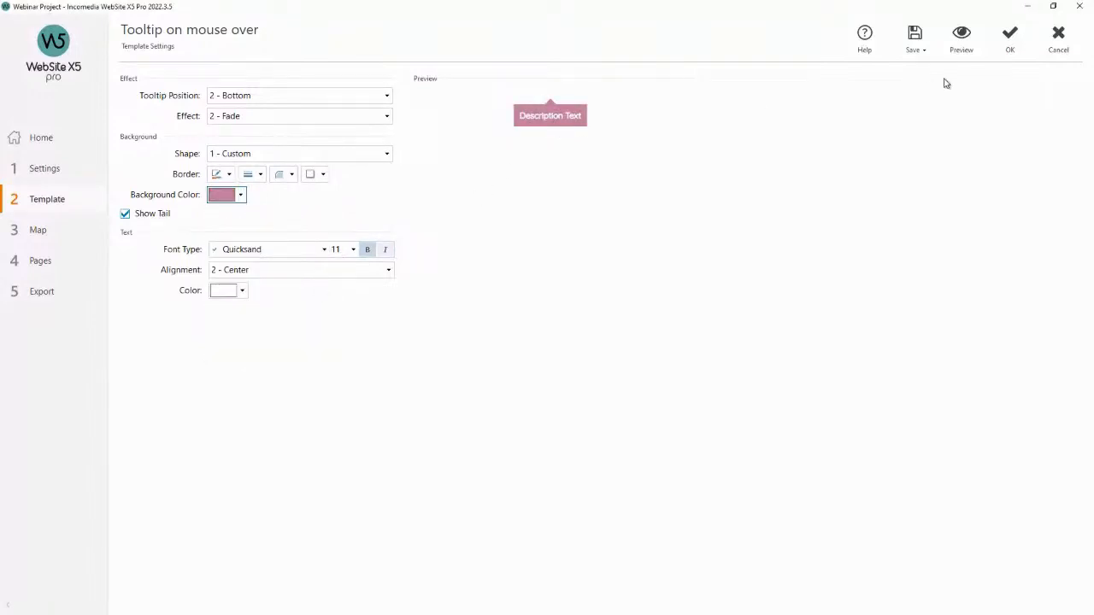
left_click(1011, 41)
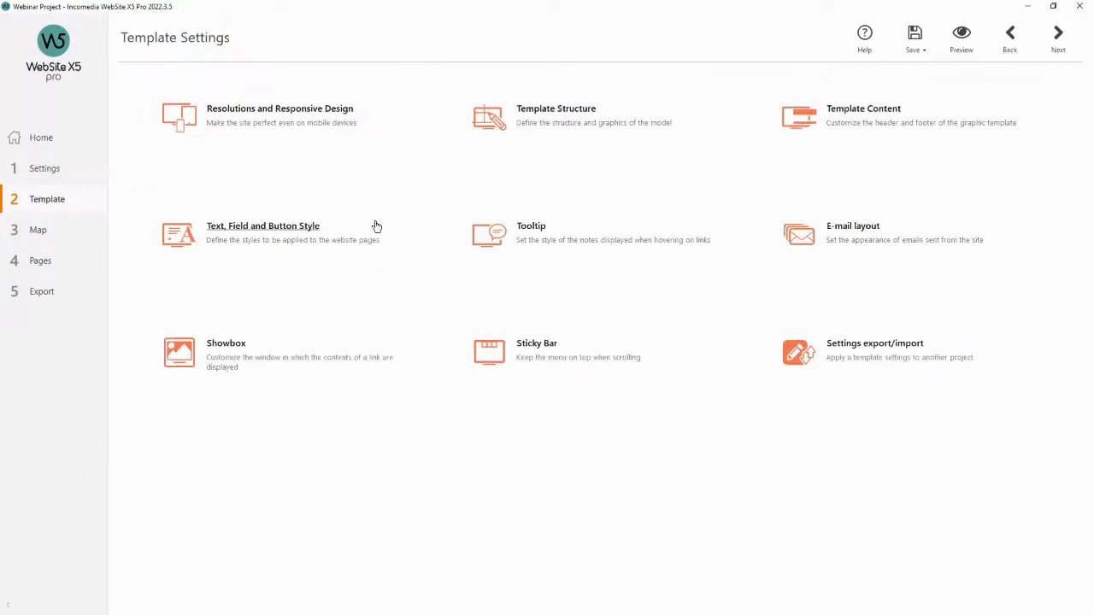
Add a link tooltip reading "This is a test tooltip" to the About Me heading in the home page text object.
left_click(70, 258)
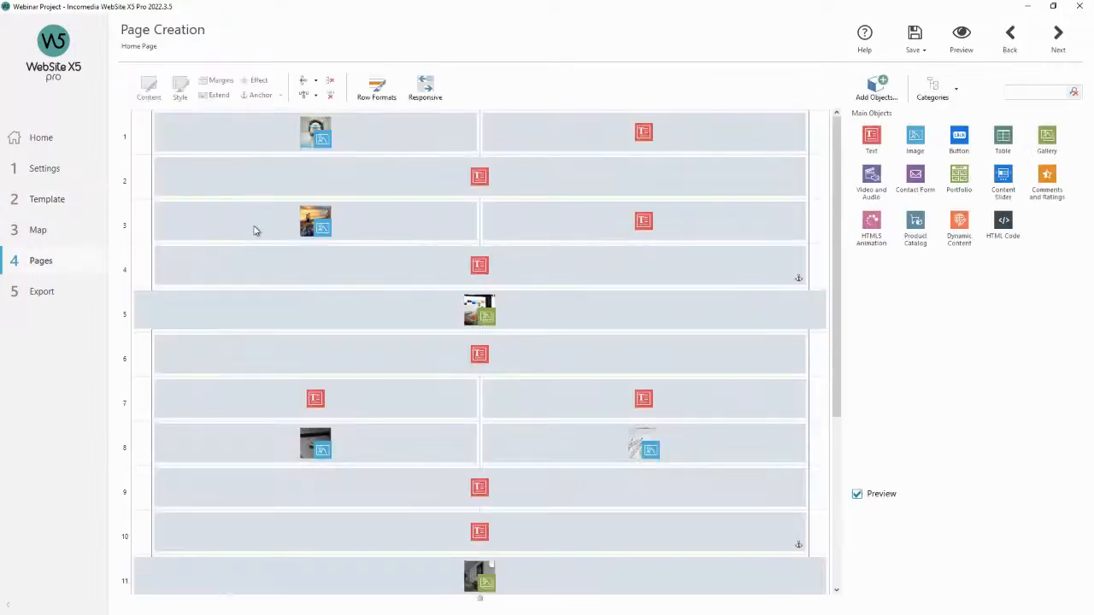
left_click(471, 182)
left_click(564, 139)
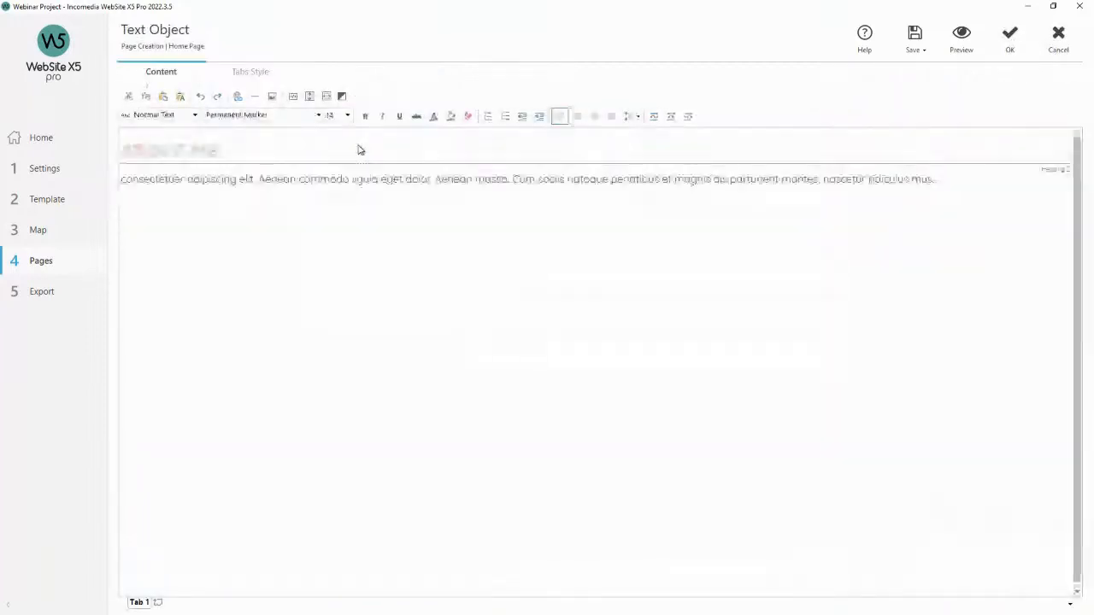
left_click_drag(233, 151, 120, 150)
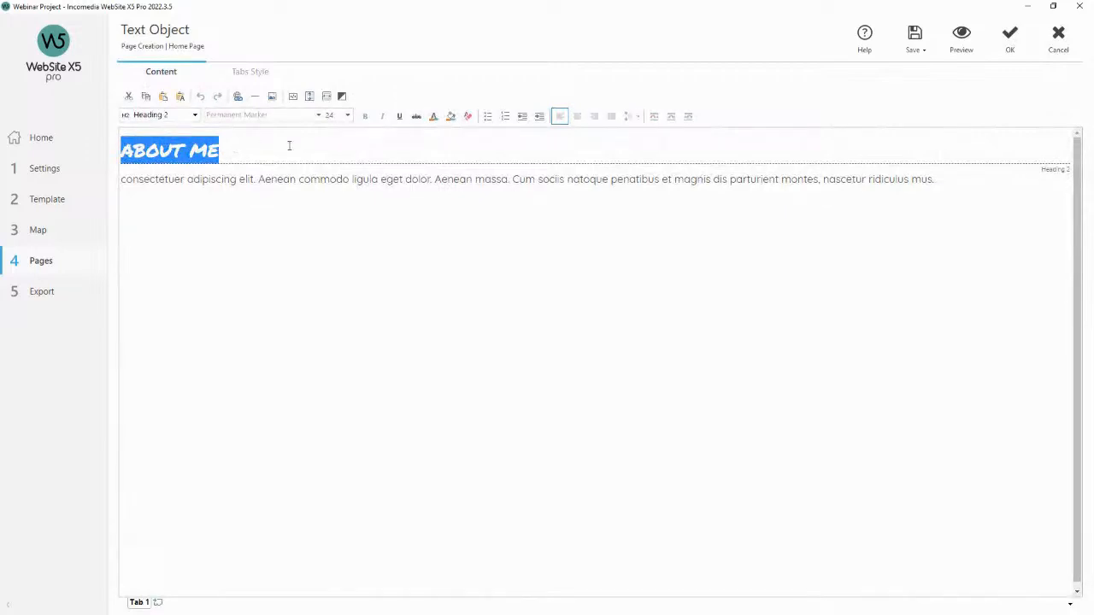
left_click(238, 97)
left_click(419, 166)
left_click(492, 224)
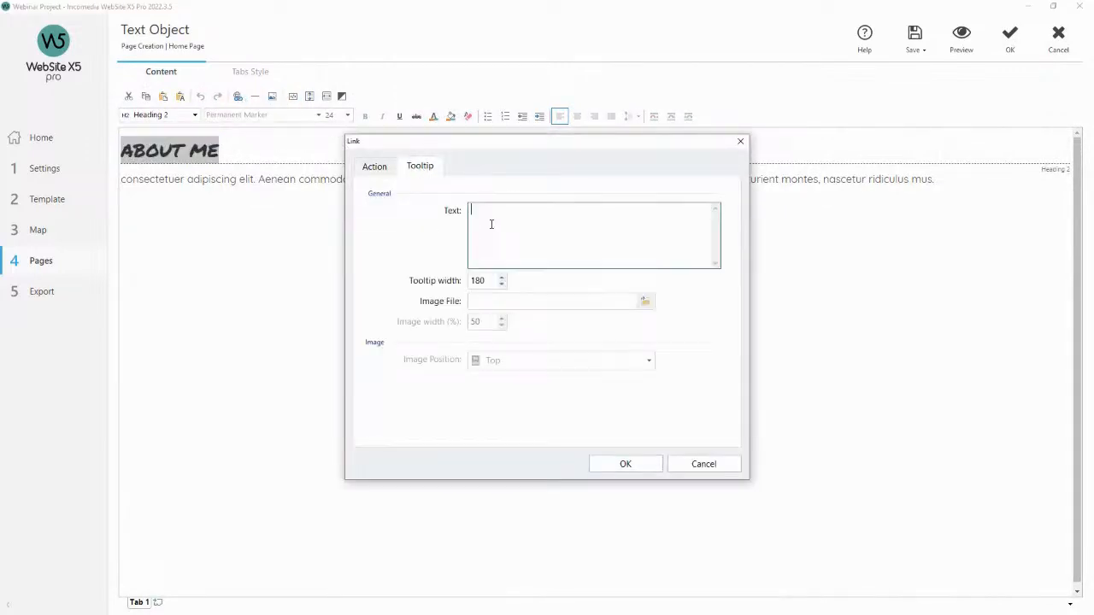
type("This is a test tooltip")
left_click(628, 461)
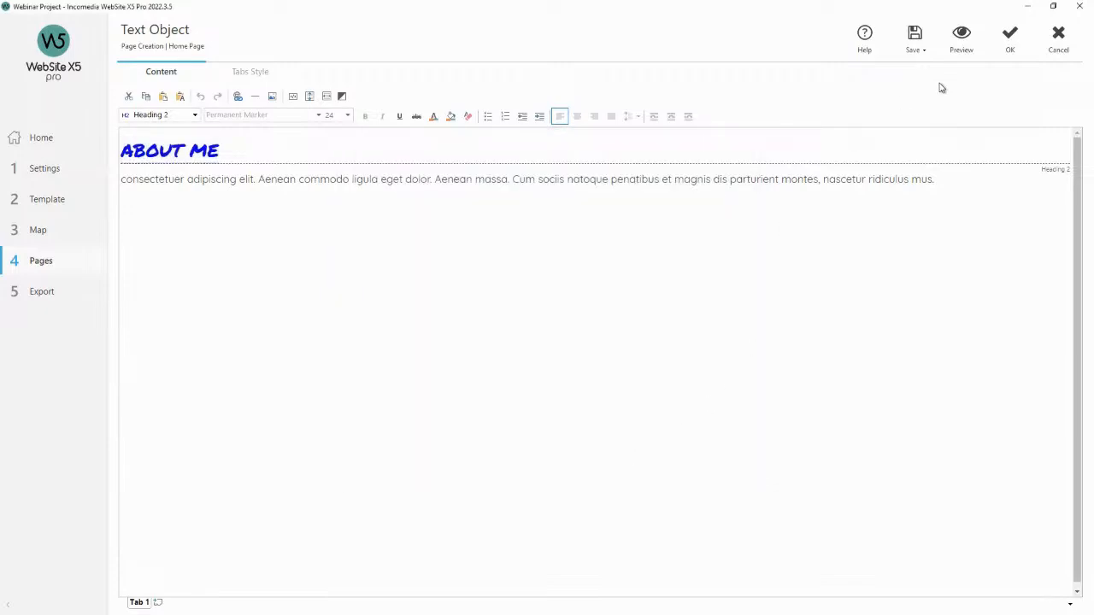
Preview the site and hover over the About Me heading to check the tooltip.
left_click(970, 41)
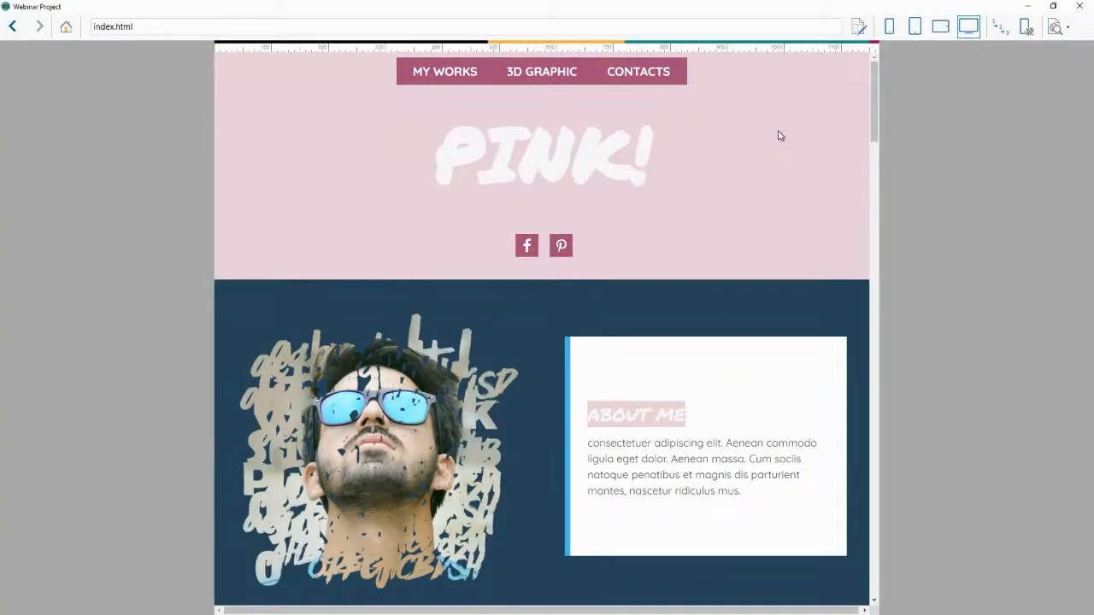
mouse_move(656, 423)
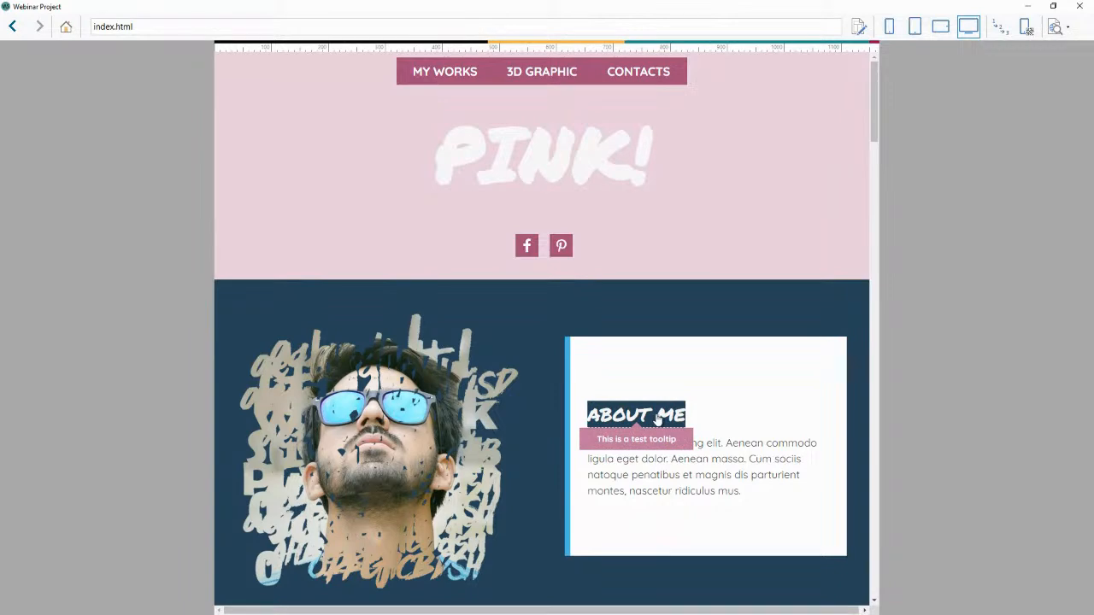
left_click(658, 419)
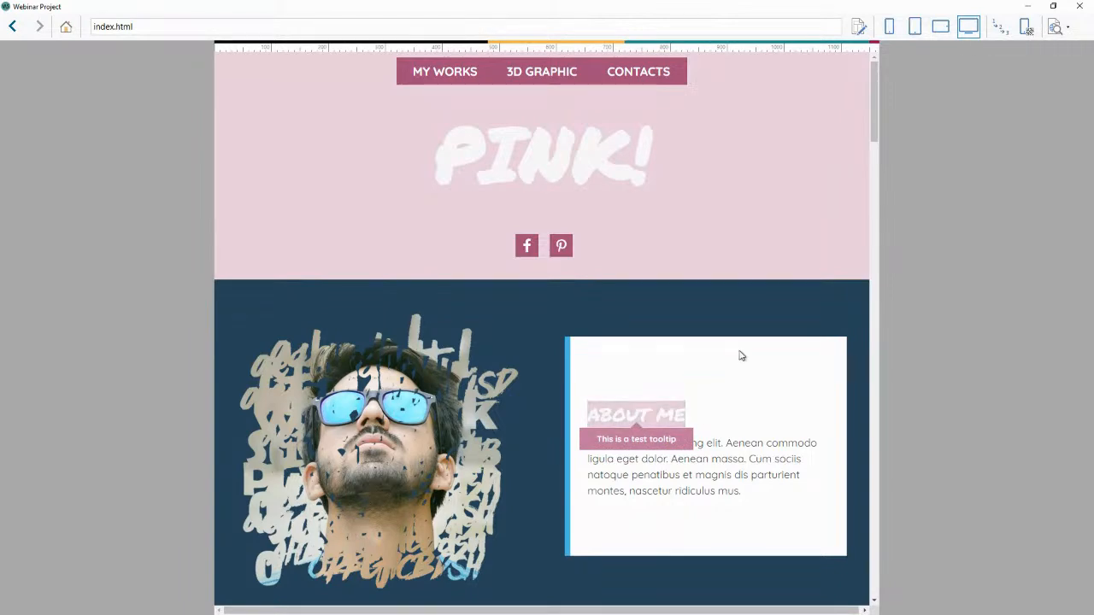
left_click(1075, 6)
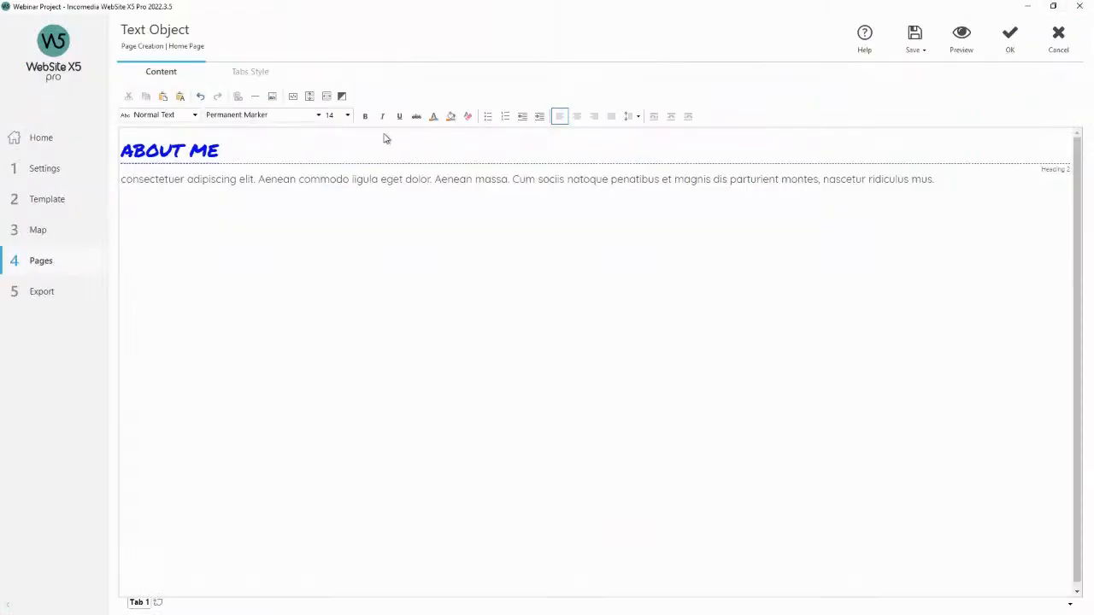
Reopen the tooltip settings to review them and close the dialog.
left_click(67, 195)
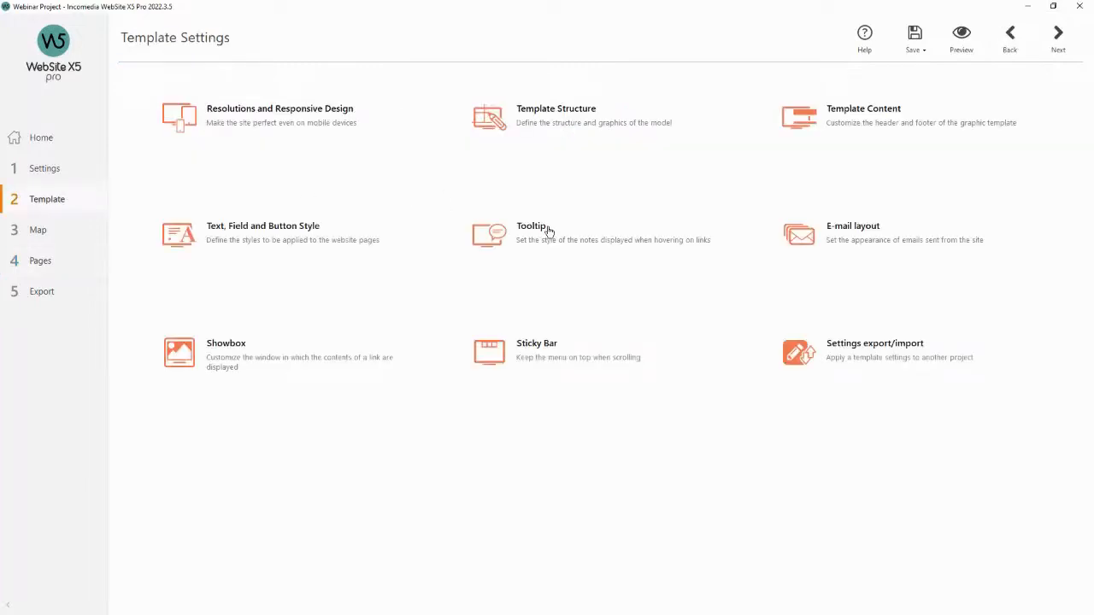
left_click(543, 230)
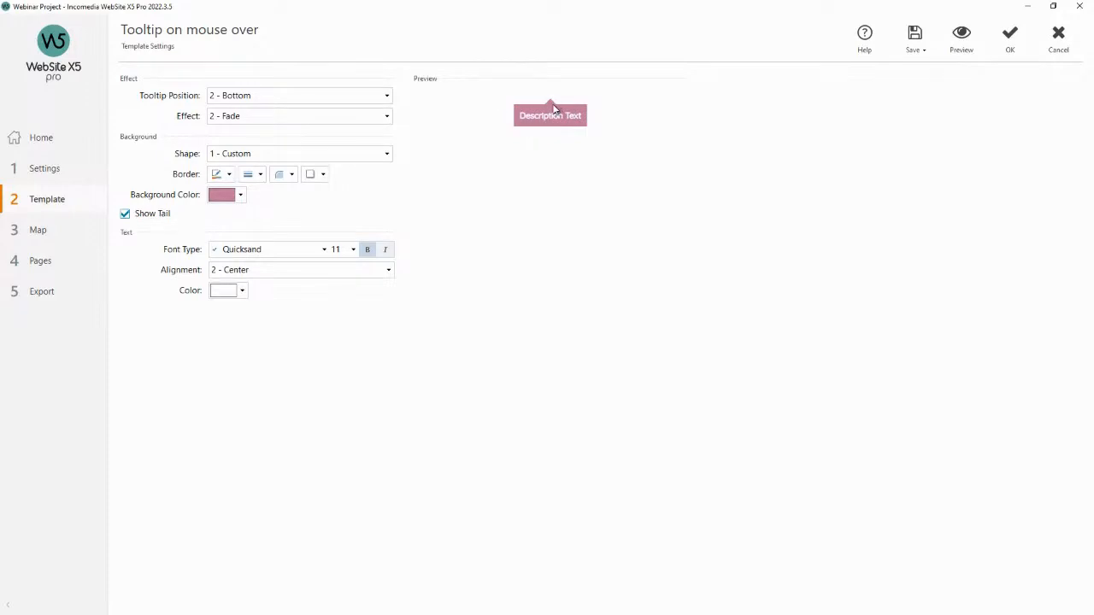
left_click_drag(519, 120, 584, 119)
left_click(658, 141)
left_click(1010, 34)
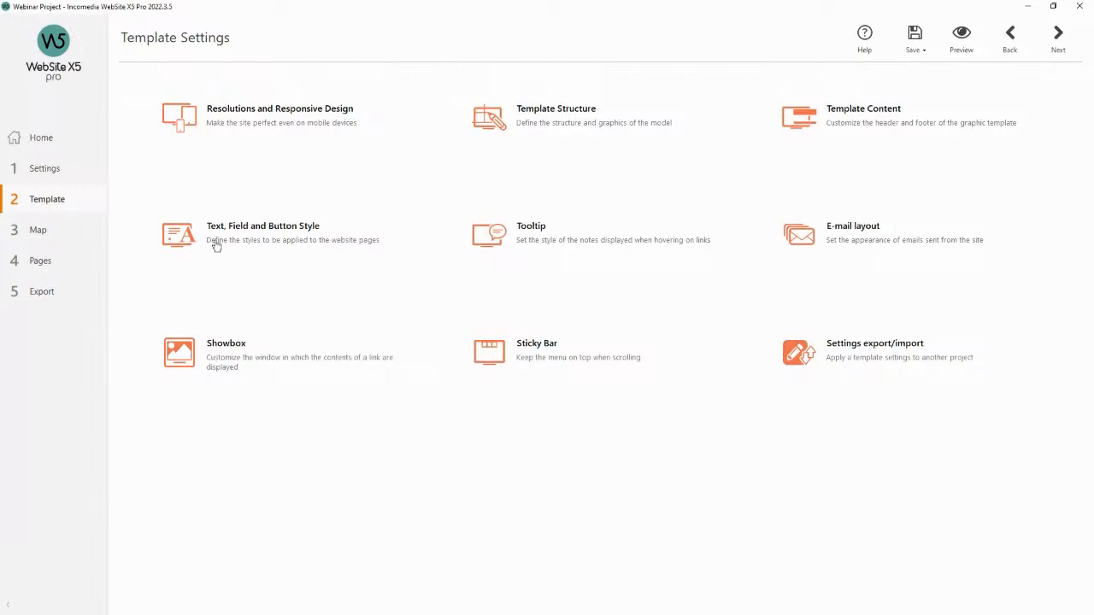
Open the home page layout and select objects in different rows to inspect their previews.
left_click(80, 263)
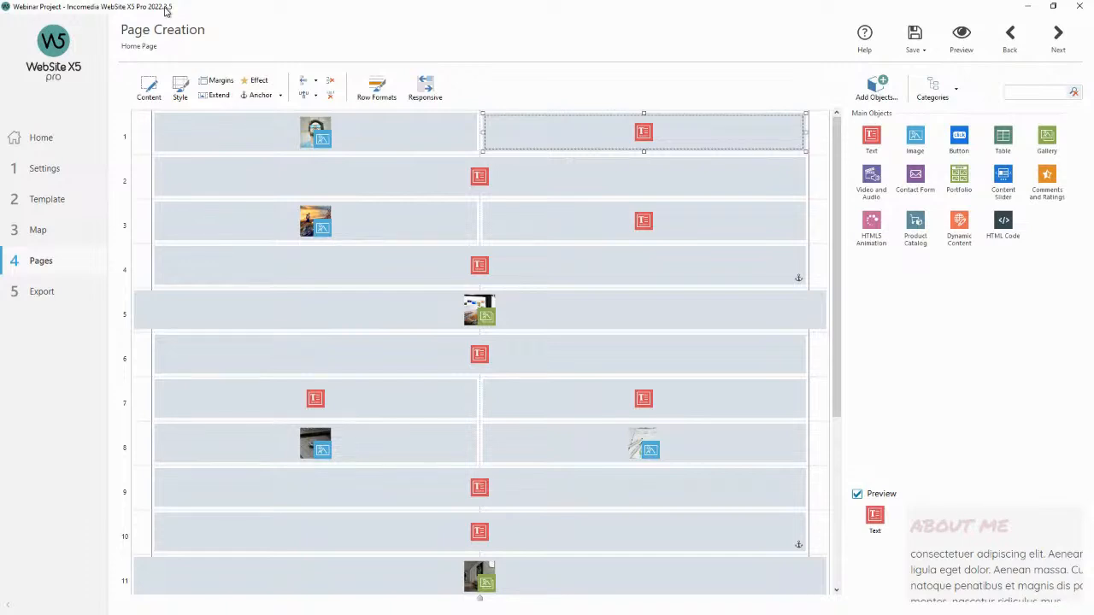
left_click(580, 302)
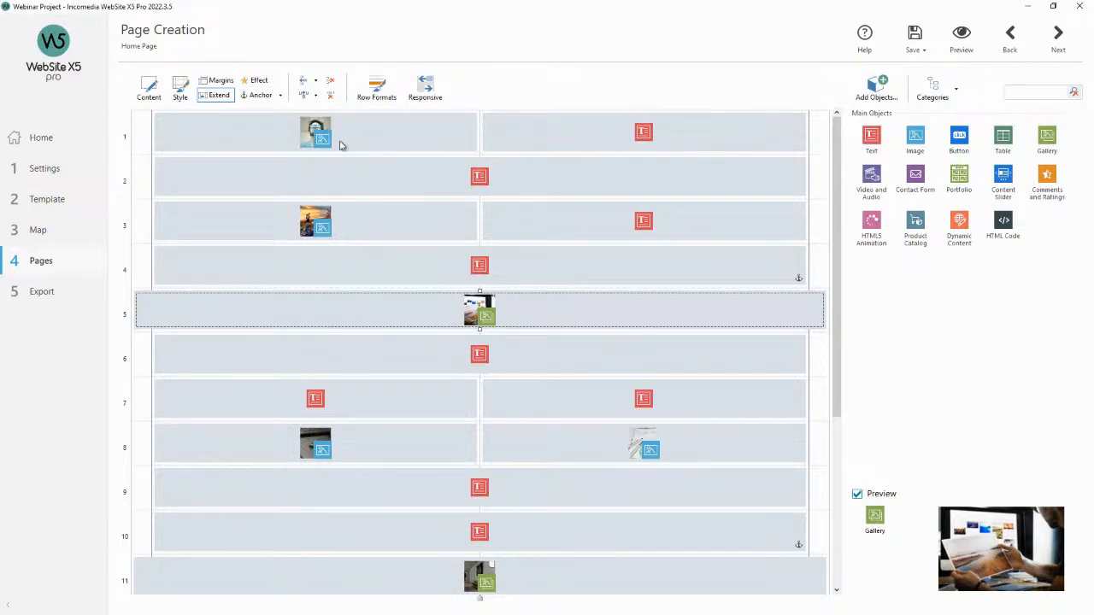
left_click(367, 147)
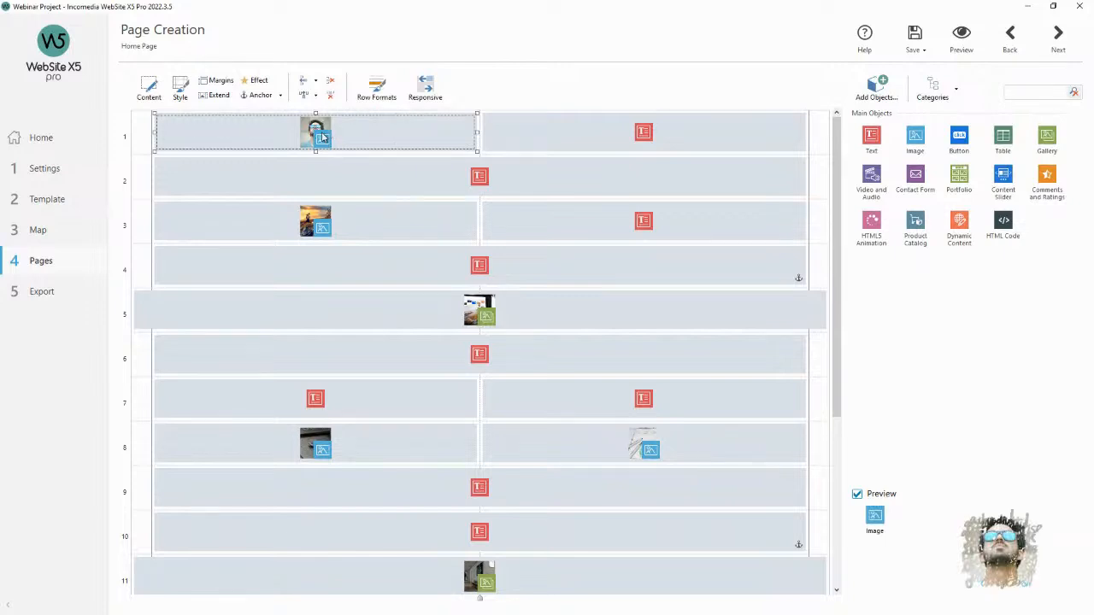
scroll(437, 237, "down", 6)
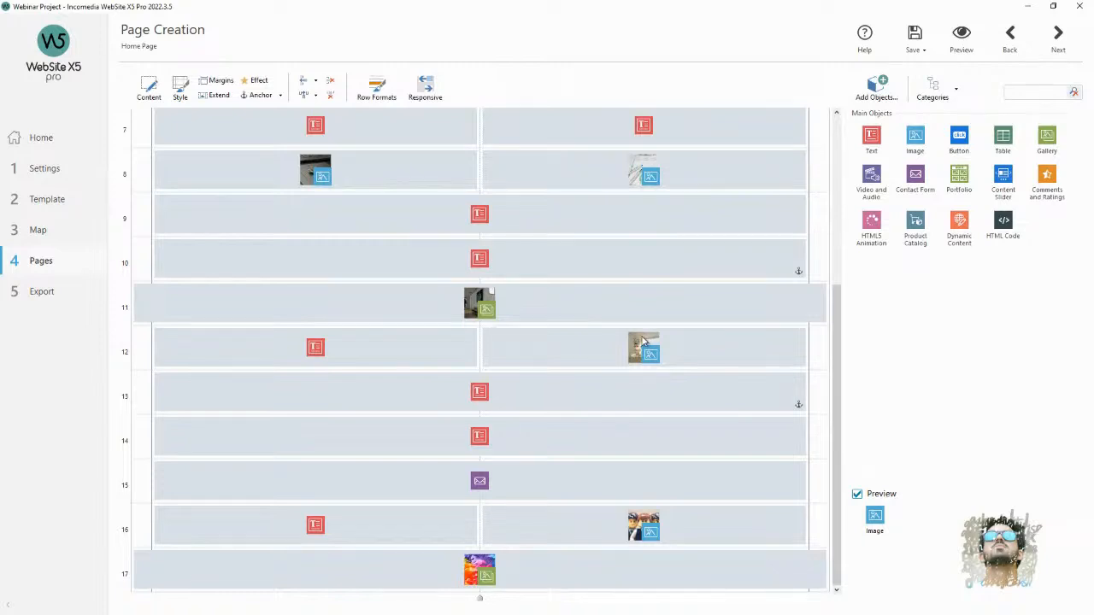
scroll(643, 342, "up", 5)
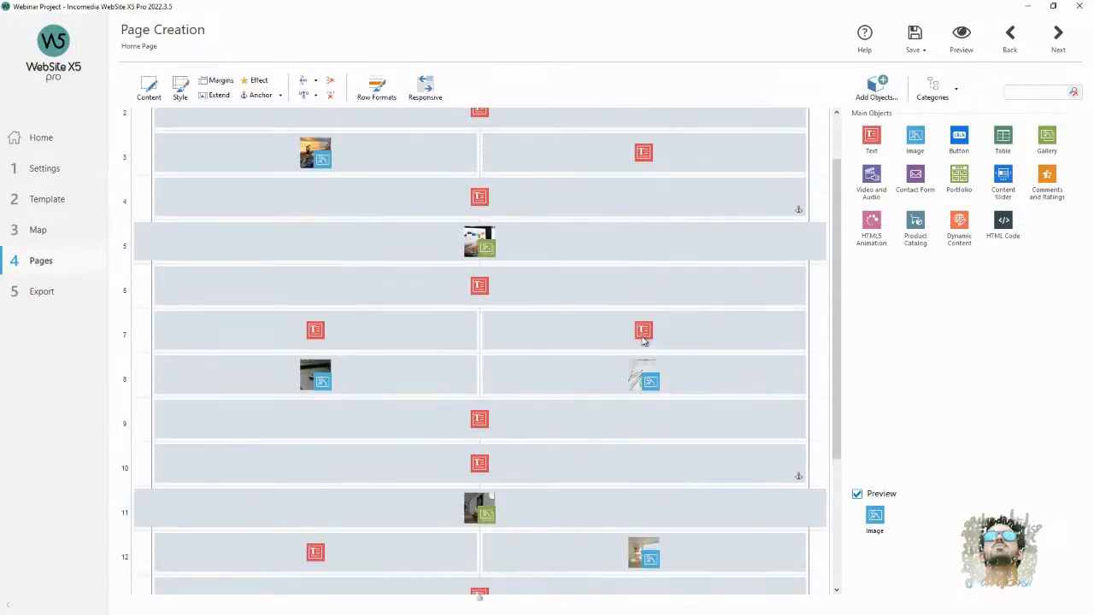
scroll(643, 372, "up", 1)
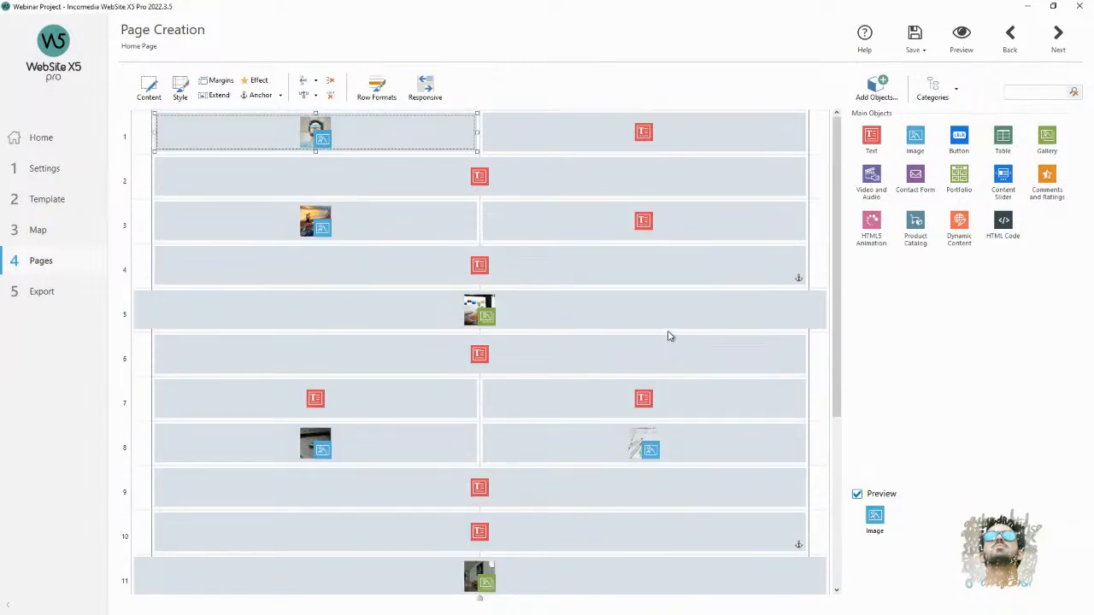
left_click(648, 346)
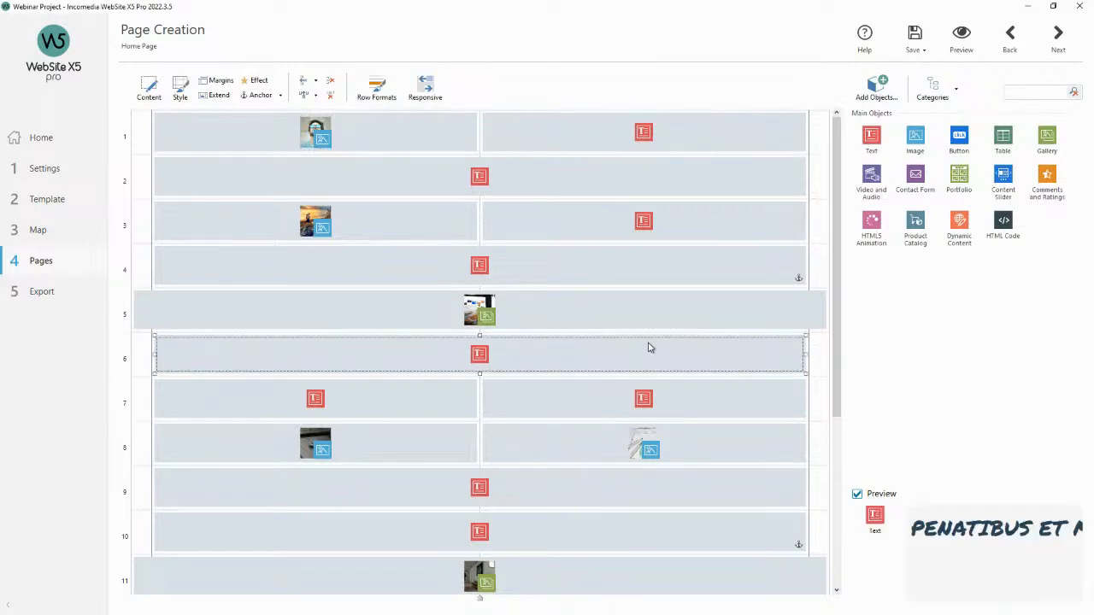
left_click(604, 282)
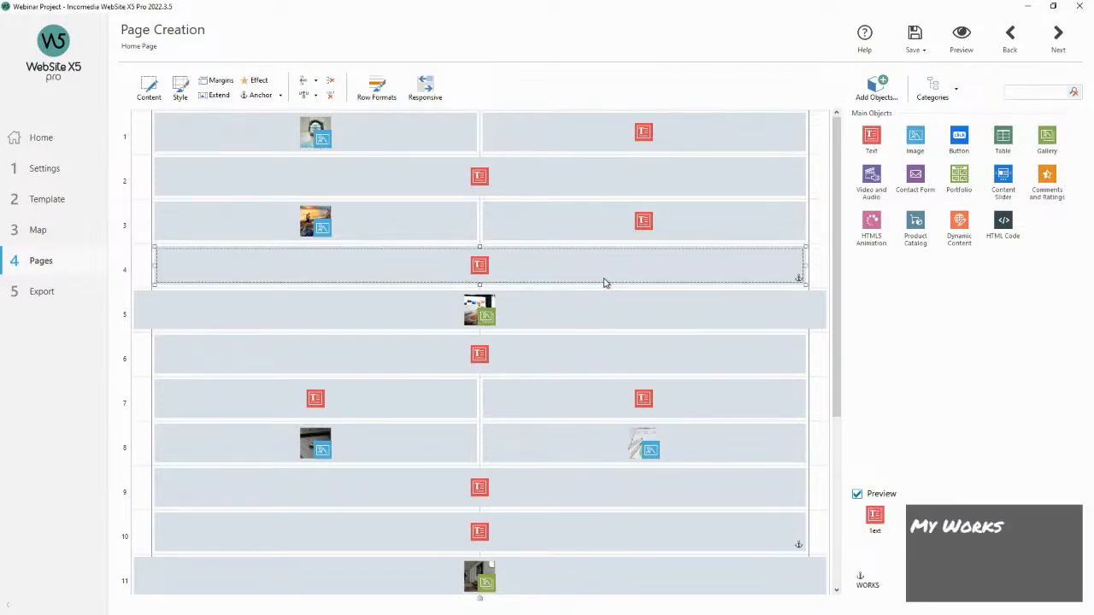
left_click(588, 352)
left_click(643, 453)
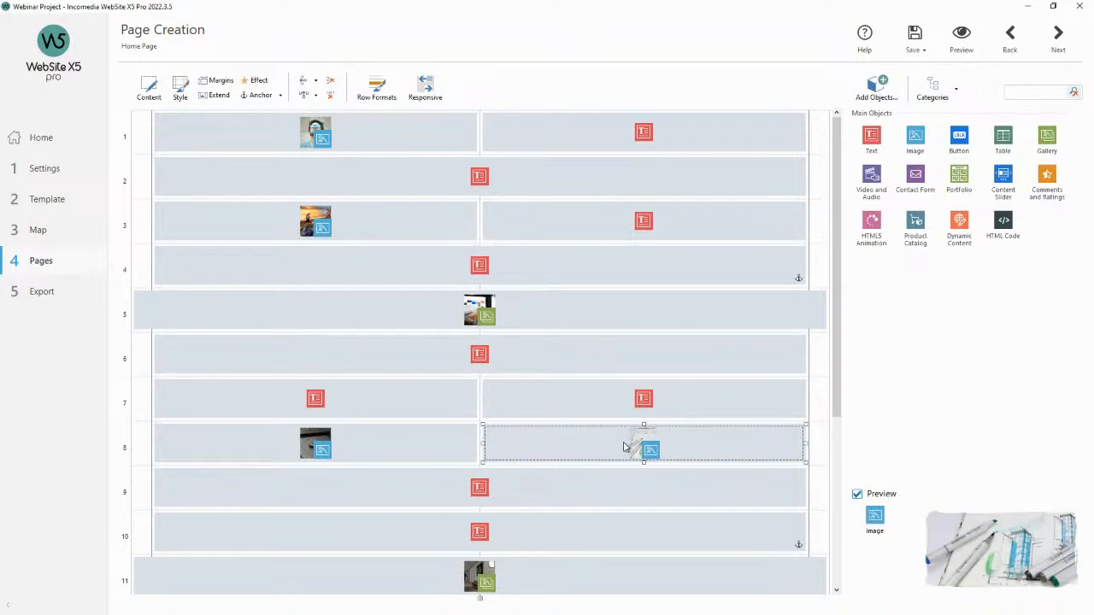
scroll(622, 444, "down", 4)
left_click(630, 429)
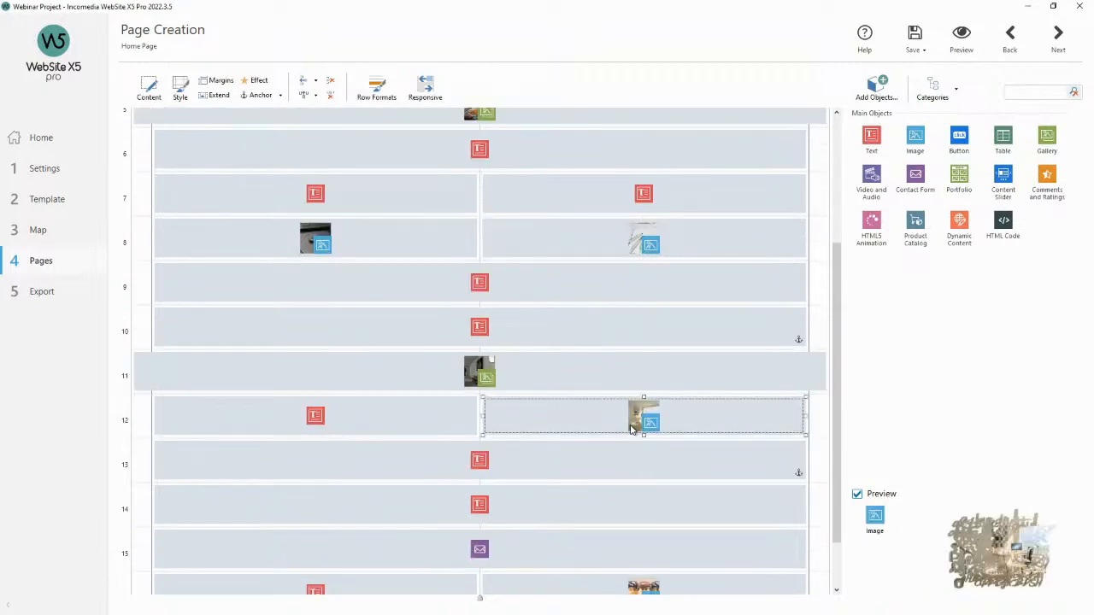
scroll(602, 421, "down", 2)
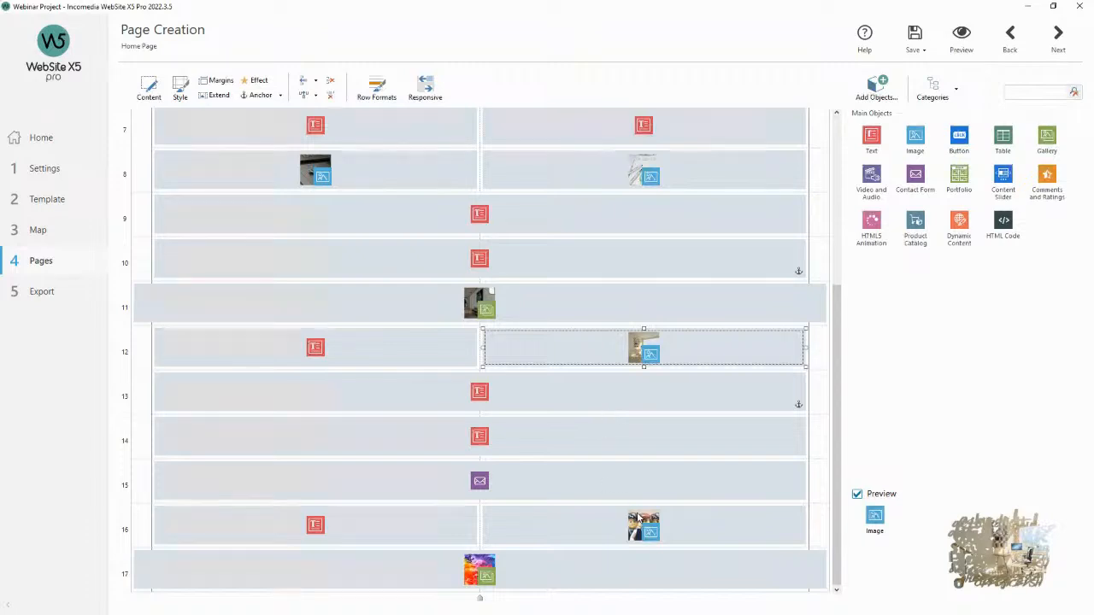
left_click(637, 518)
left_click(617, 451)
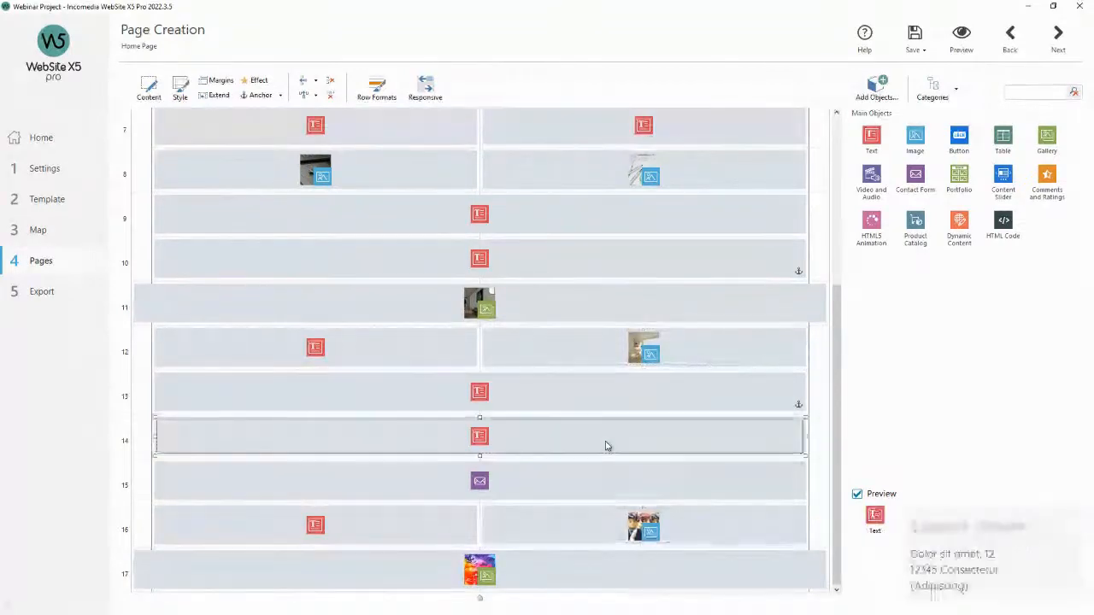
left_click(598, 386)
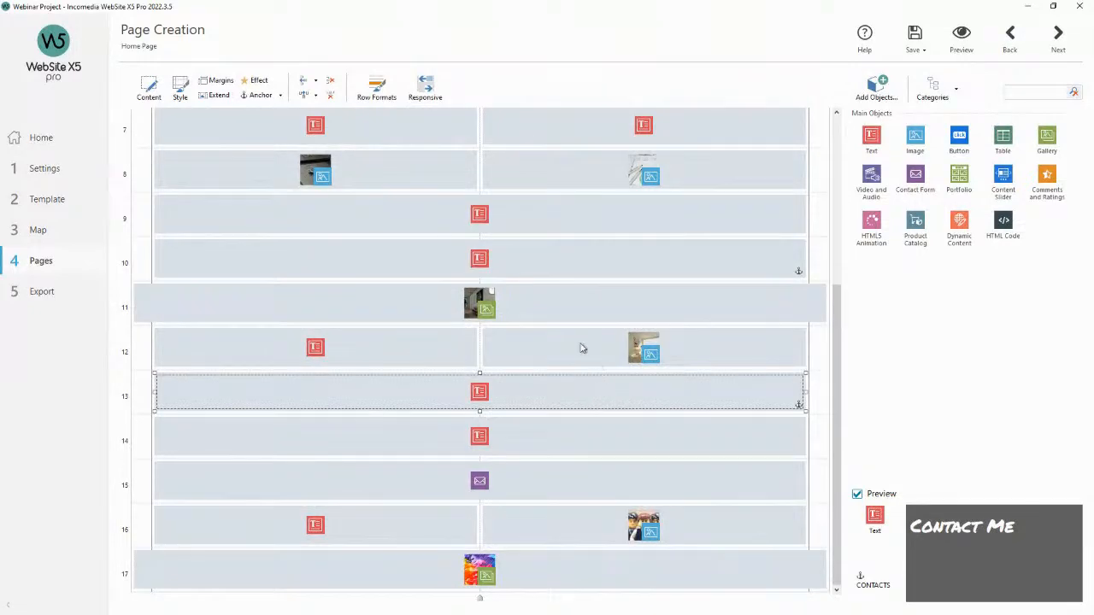
left_click(610, 349)
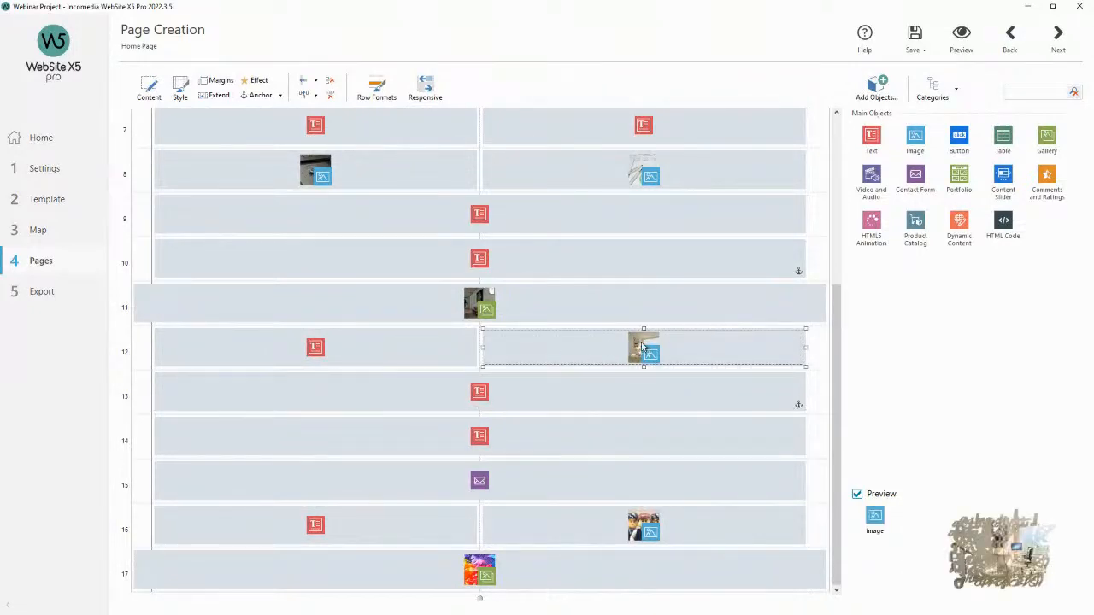
left_click(553, 394)
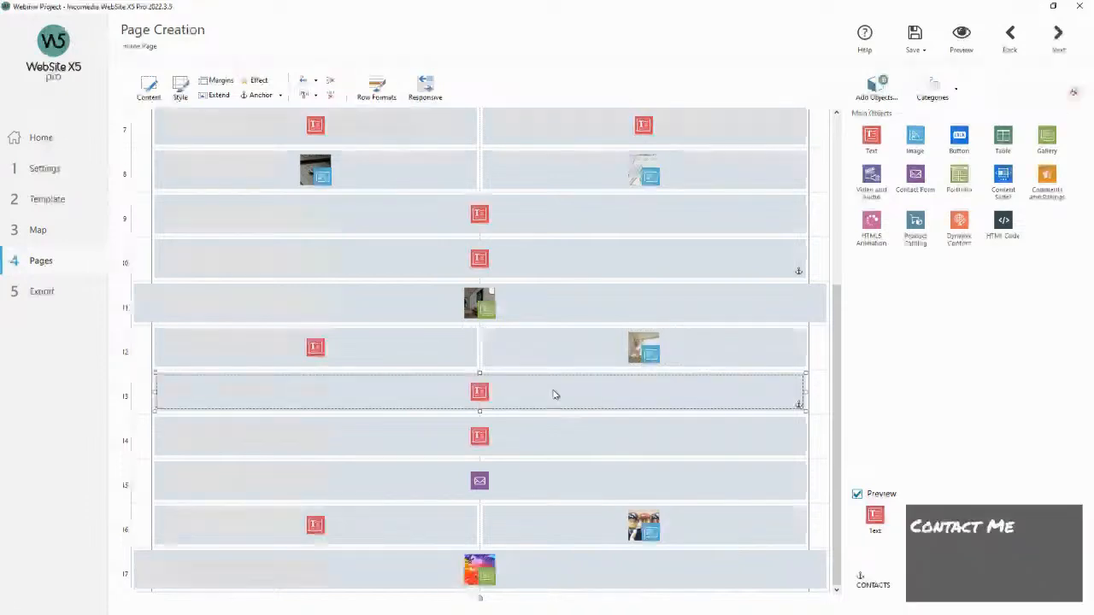
scroll(538, 354, "up", 5)
scroll(445, 231, "up", 2)
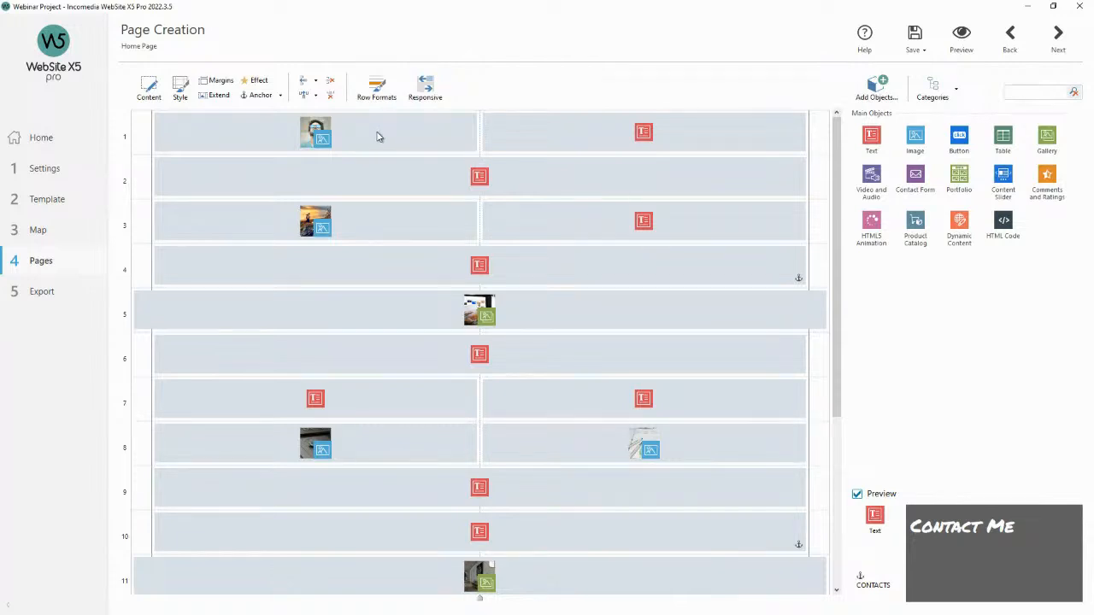
Preview the home page, scroll through it, and close the preview.
left_click(961, 37)
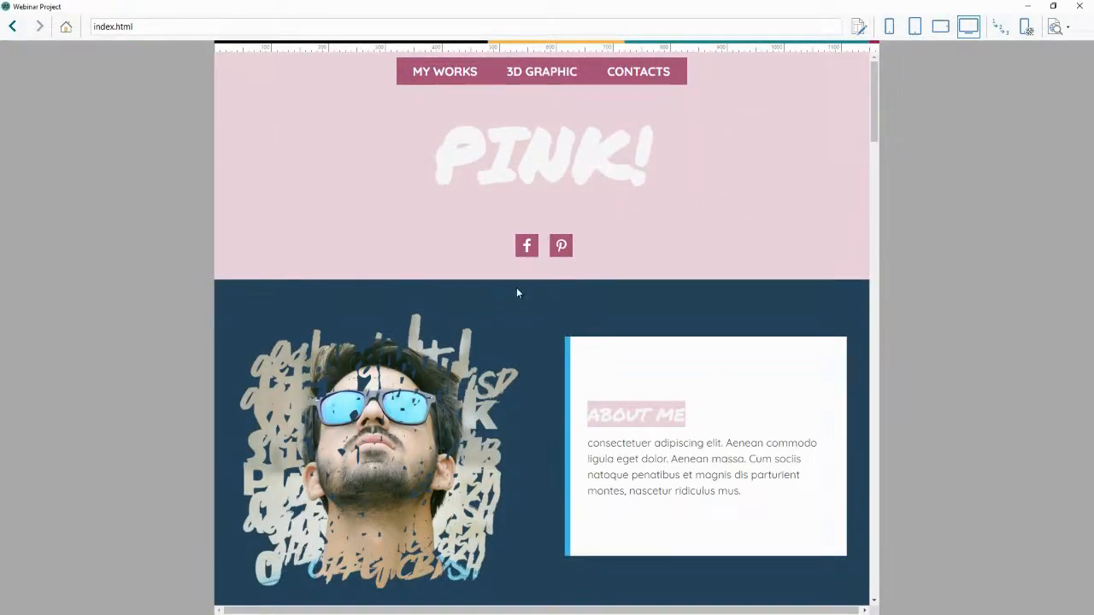
scroll(520, 282, "down", 2)
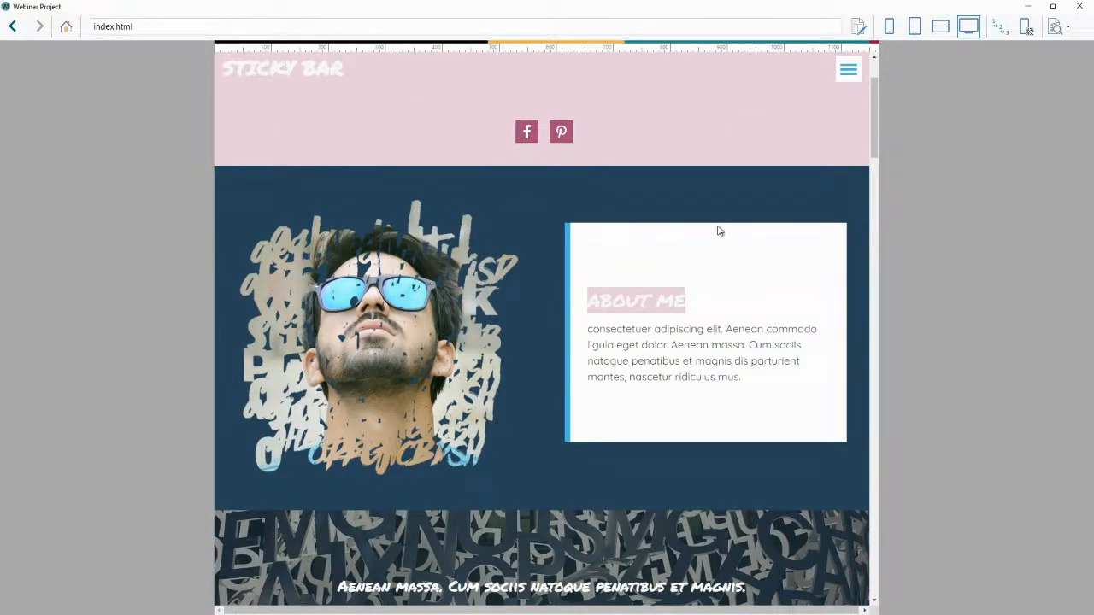
left_click(1075, 6)
Replace the third-row image object's picture with pixabay-260556 from the project library.
double_click(418, 136)
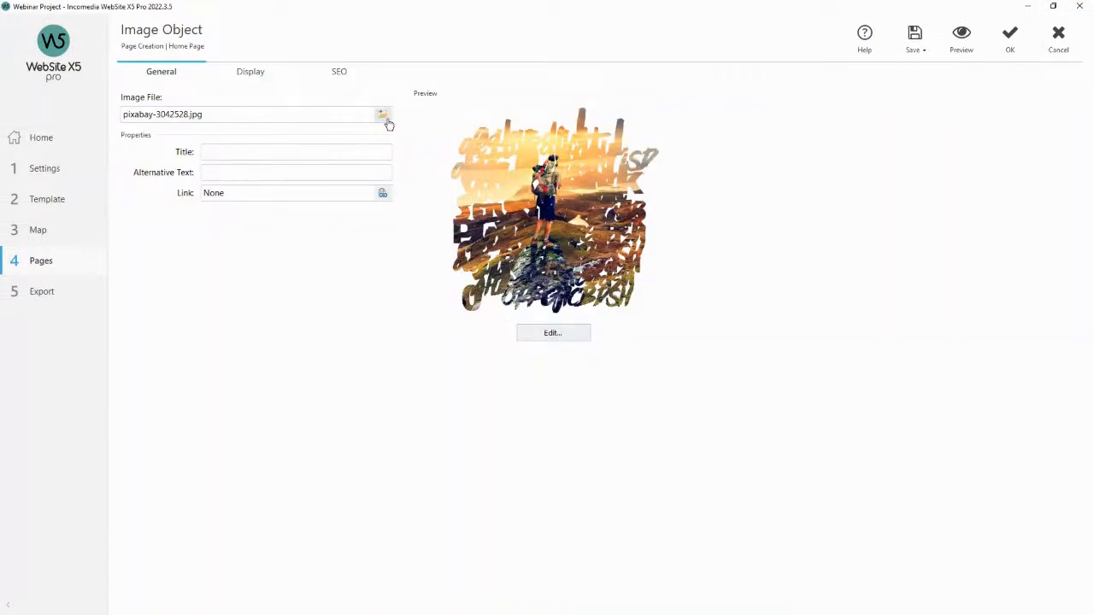
left_click(384, 117)
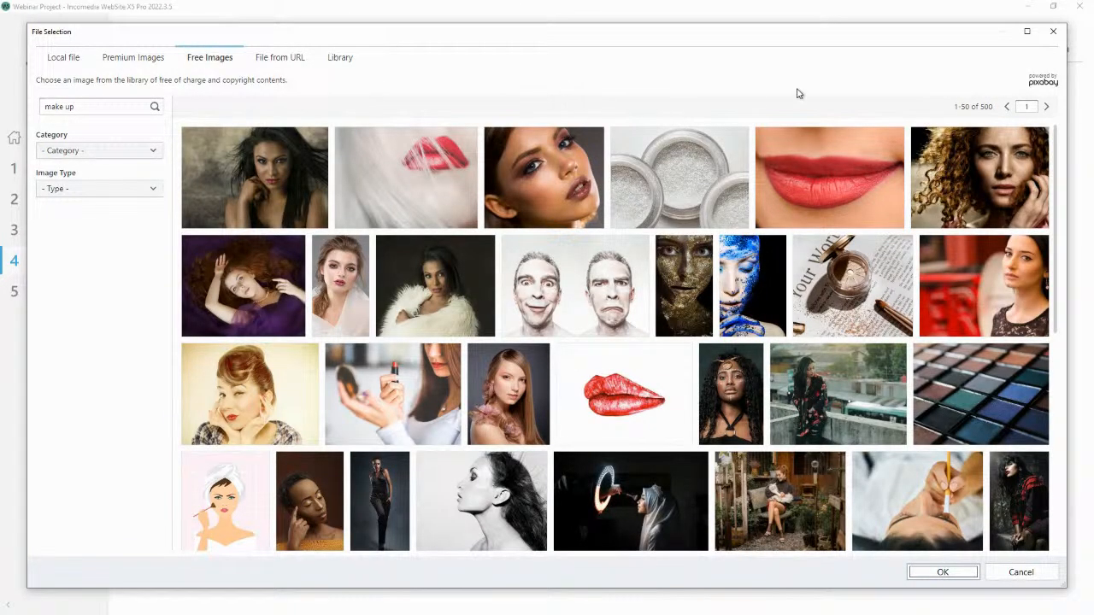
left_click(74, 60)
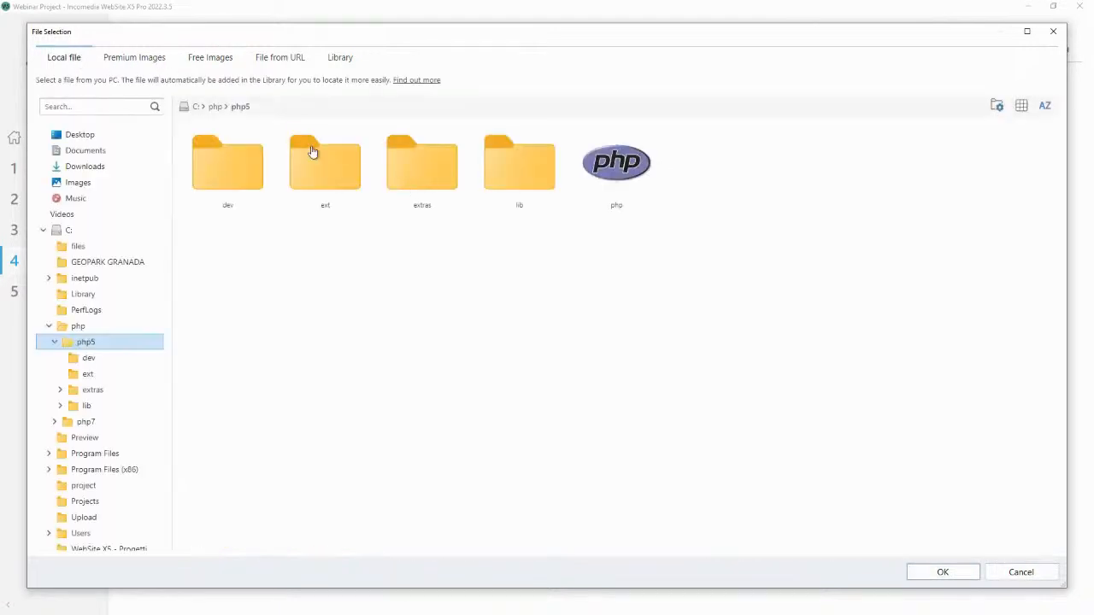
left_click(149, 64)
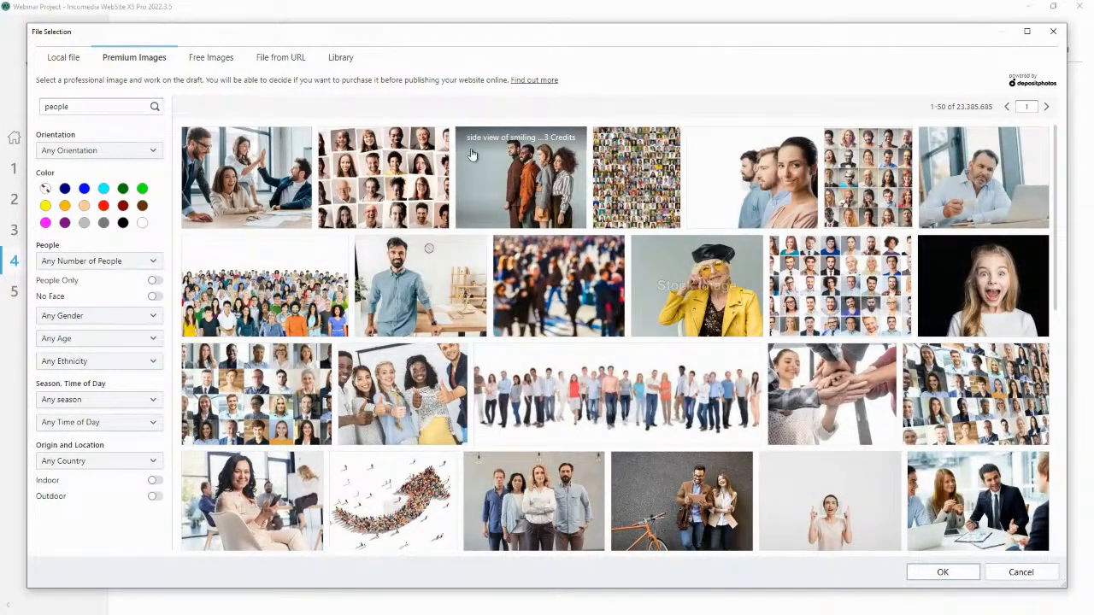
left_click(216, 70)
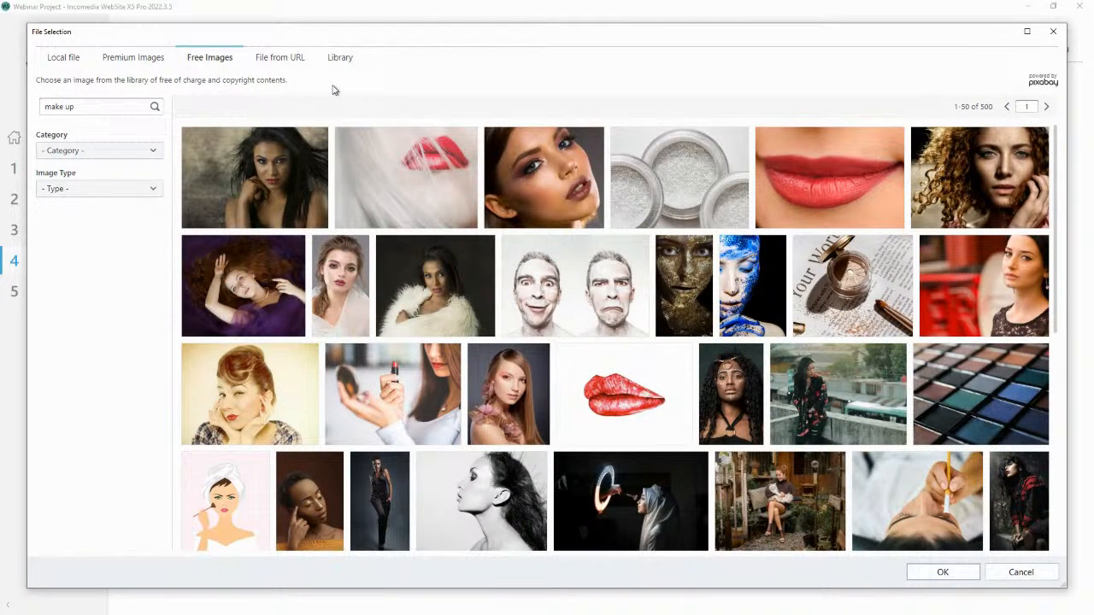
left_click(297, 64)
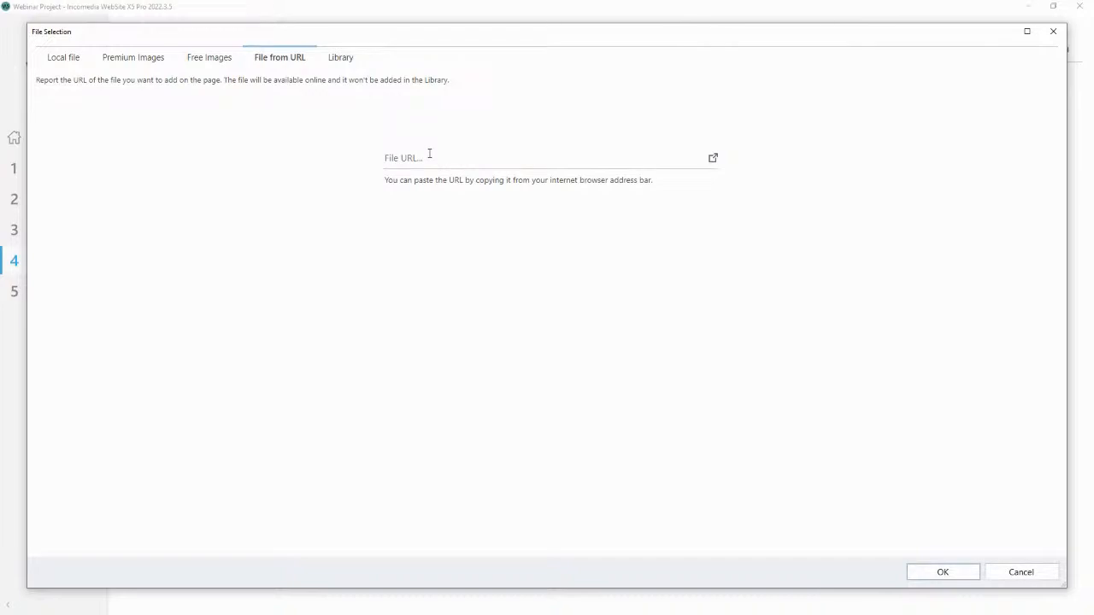
left_click(352, 60)
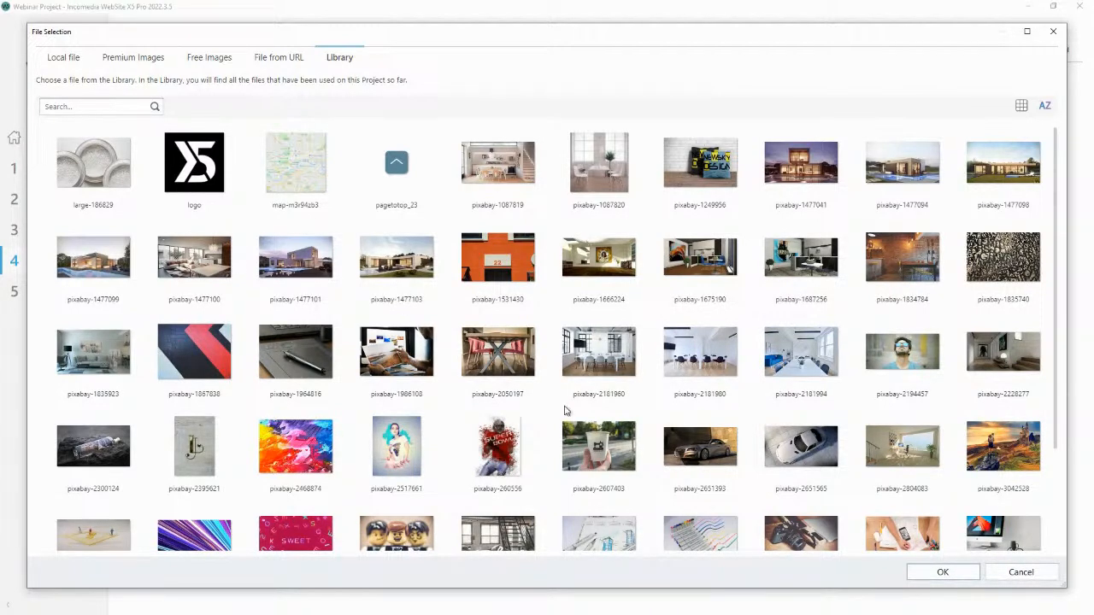
left_click(501, 460)
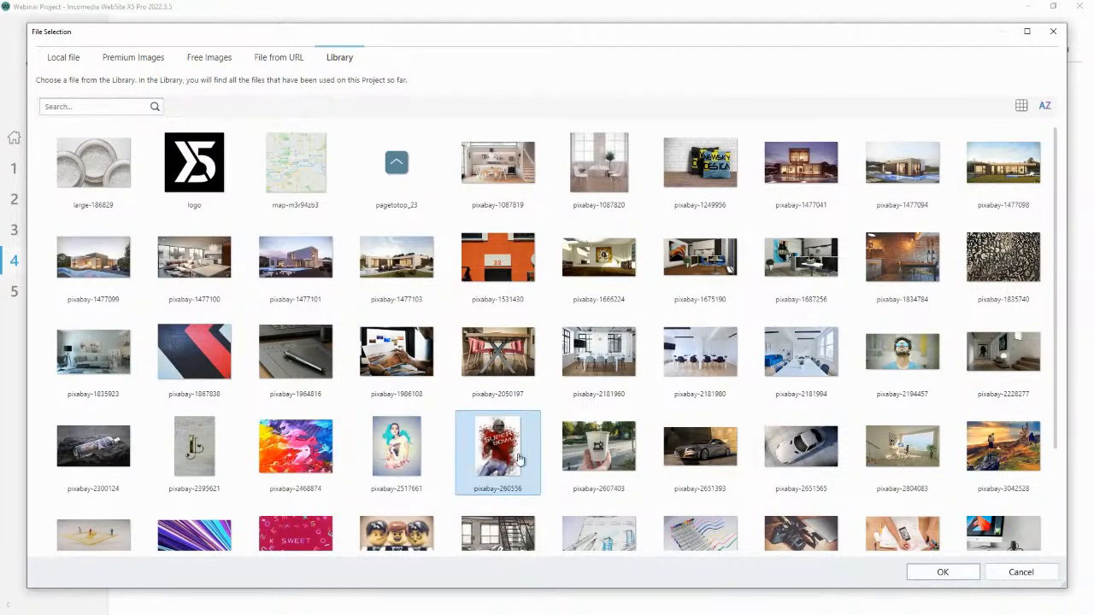
left_click(940, 570)
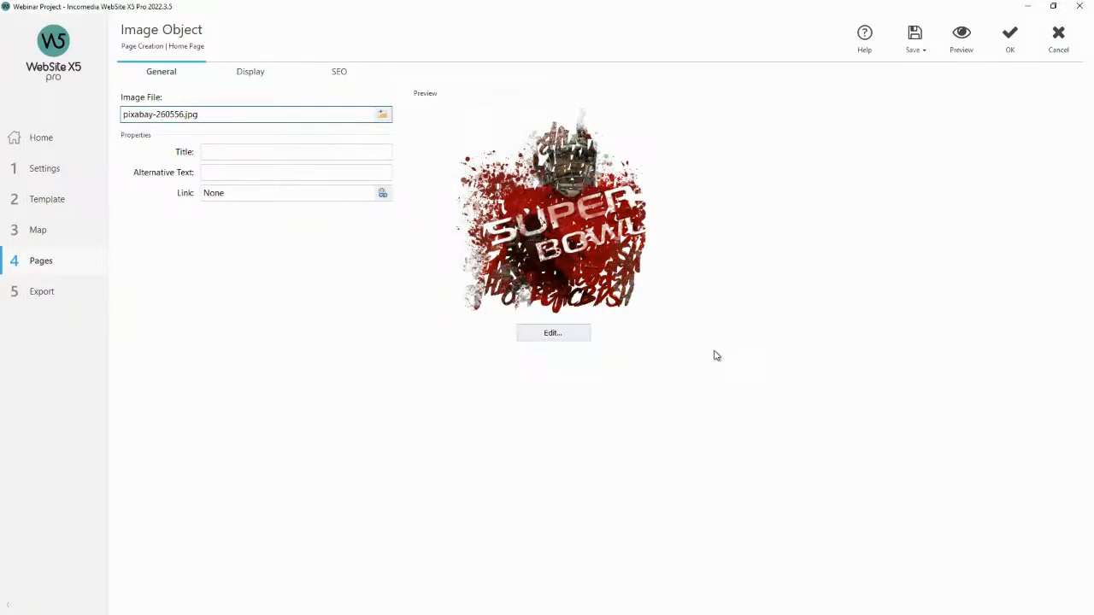
Preview the page to check the replaced image, then confirm the image object.
left_click(965, 57)
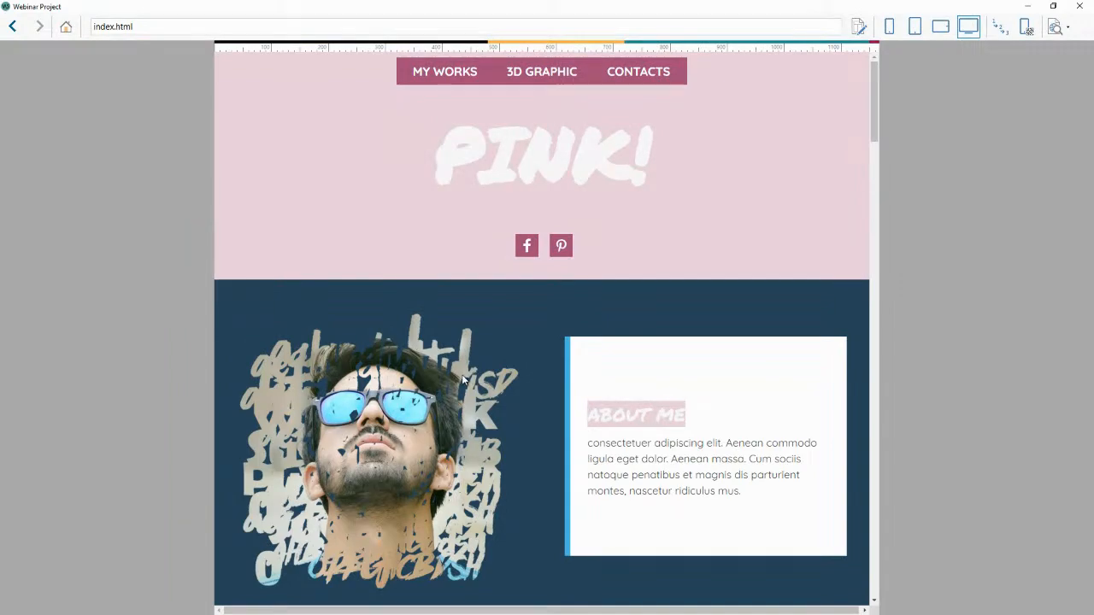
scroll(540, 355, "down", 3)
scroll(539, 355, "down", 3)
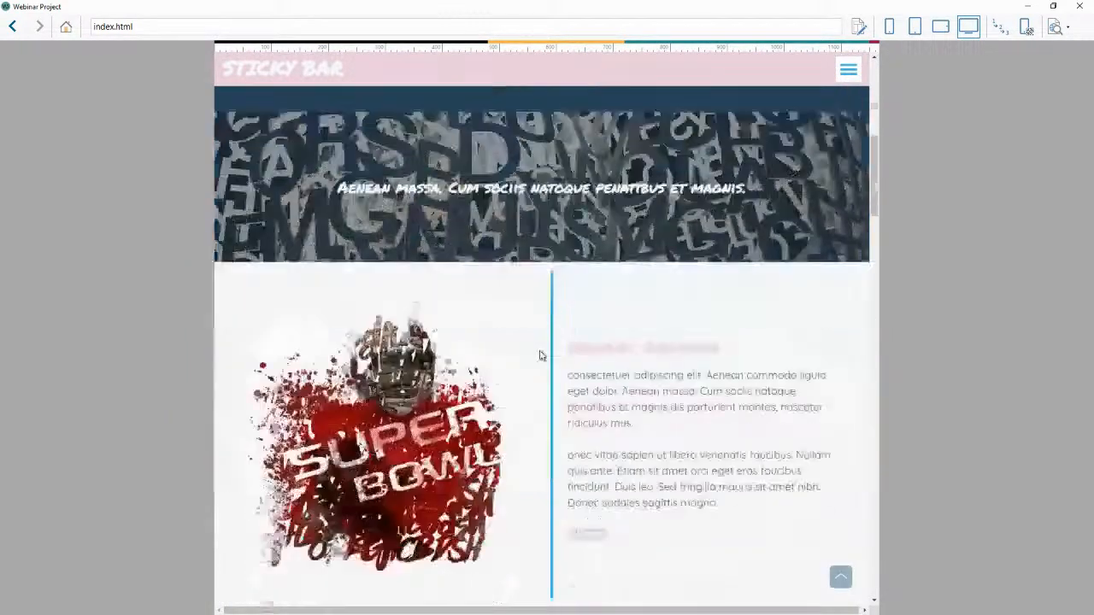
scroll(485, 392, "up", 1)
scroll(485, 392, "up", 3)
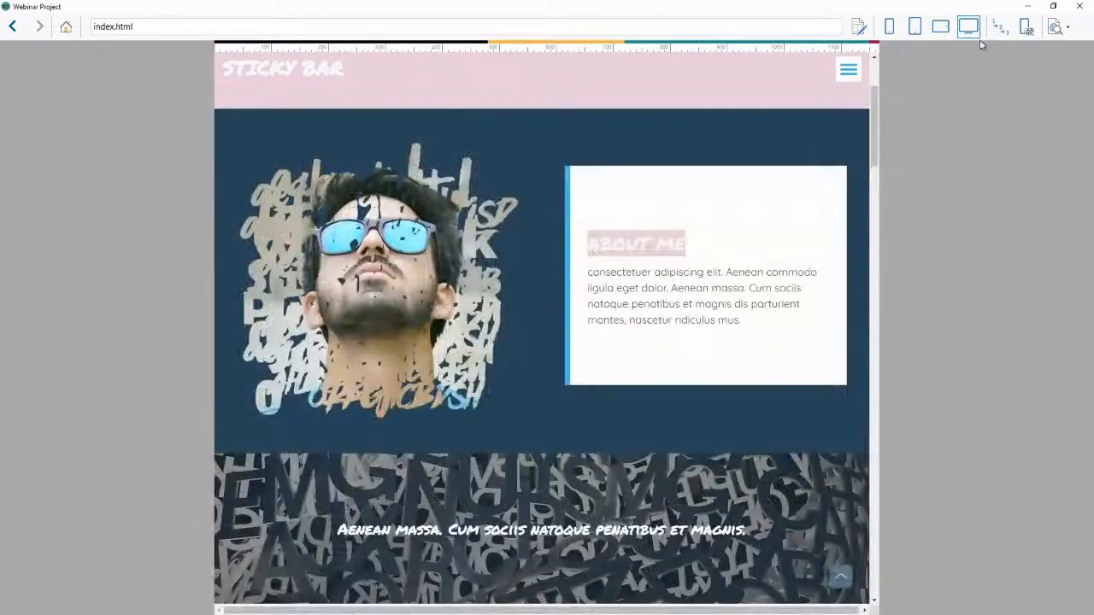
left_click(1079, 6)
left_click(1008, 44)
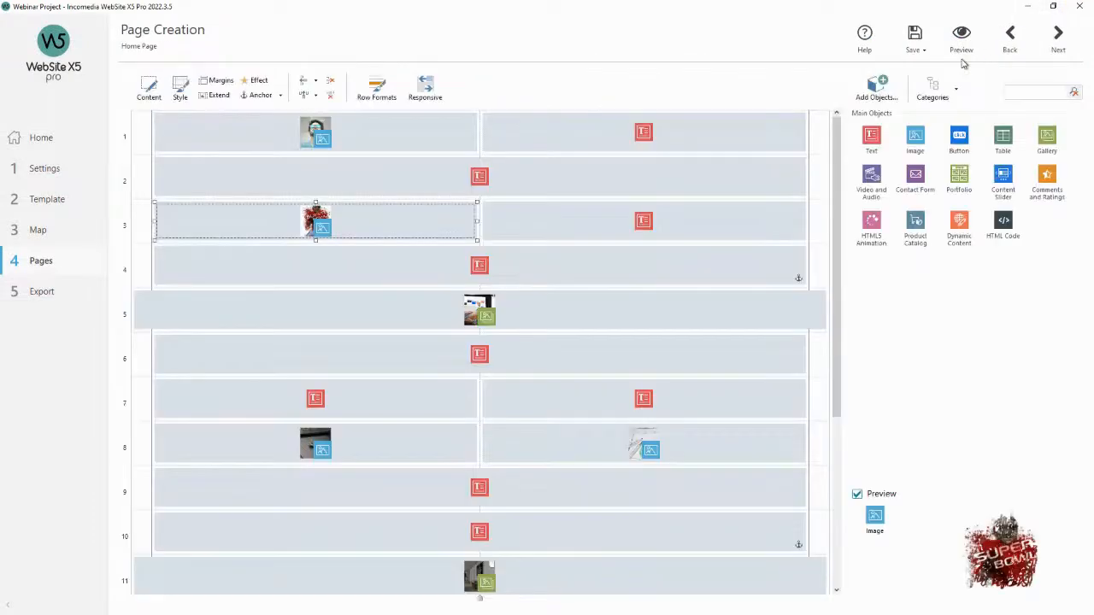
Replace the first-row image object's picture with pixabay-260556 from the project library.
double_click(404, 128)
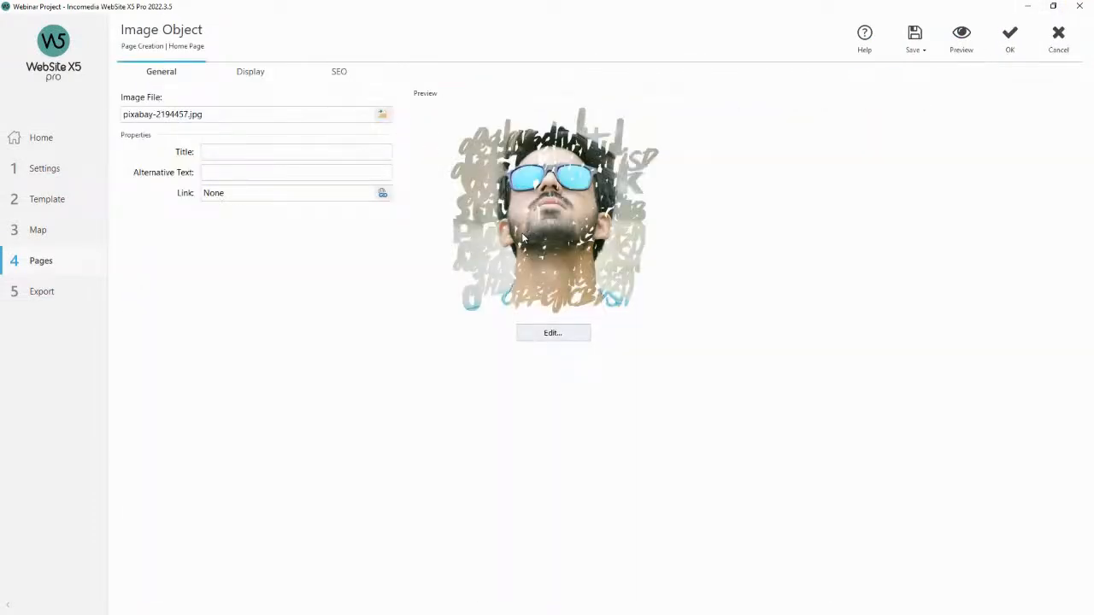
left_click(382, 114)
left_click(339, 57)
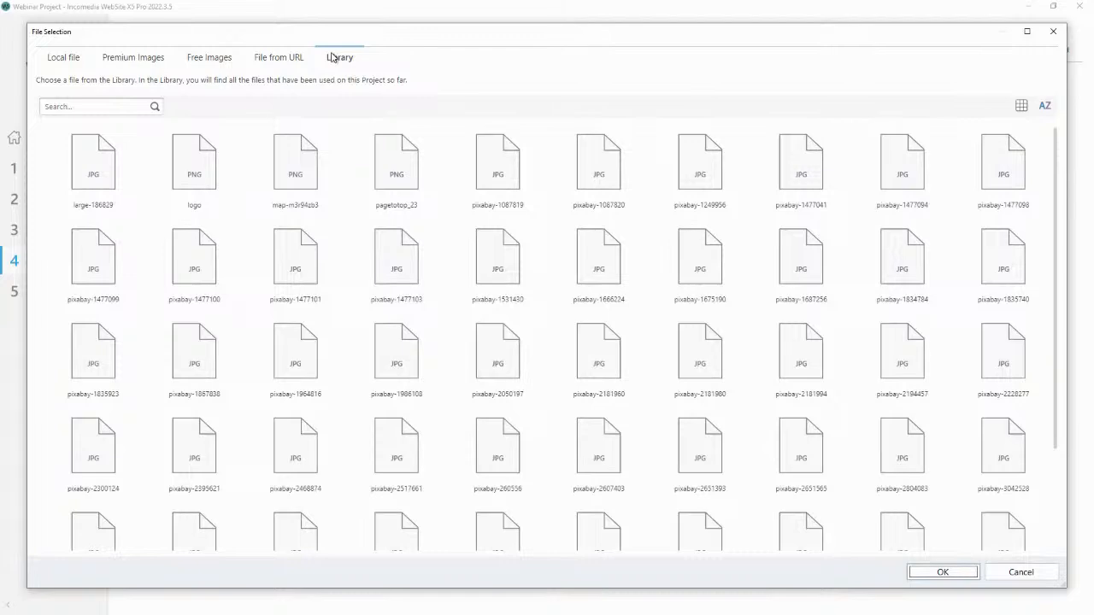
left_click(497, 444)
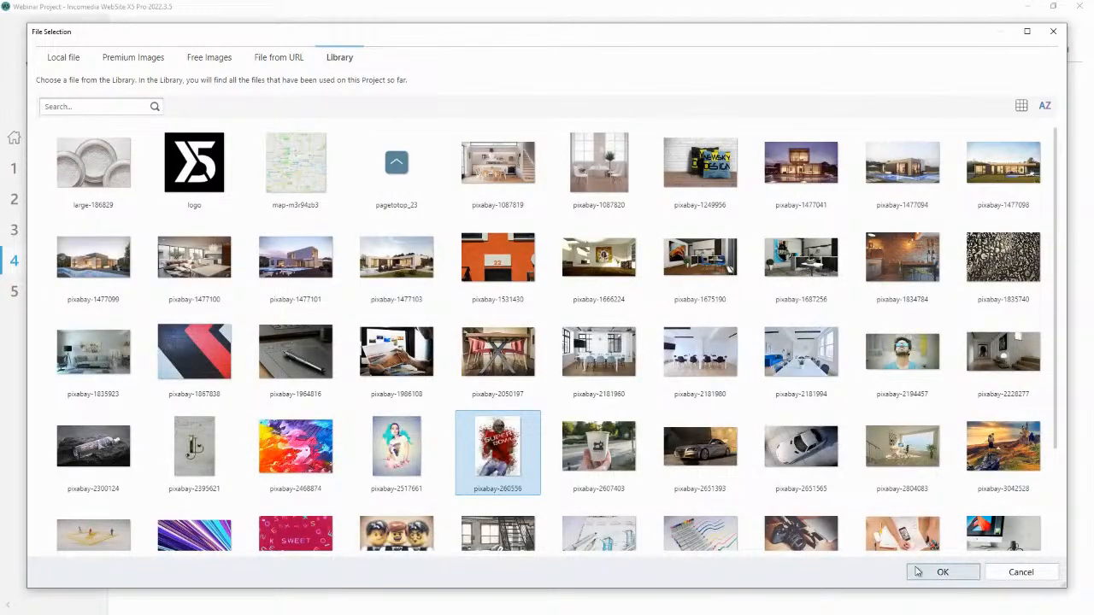
left_click(942, 571)
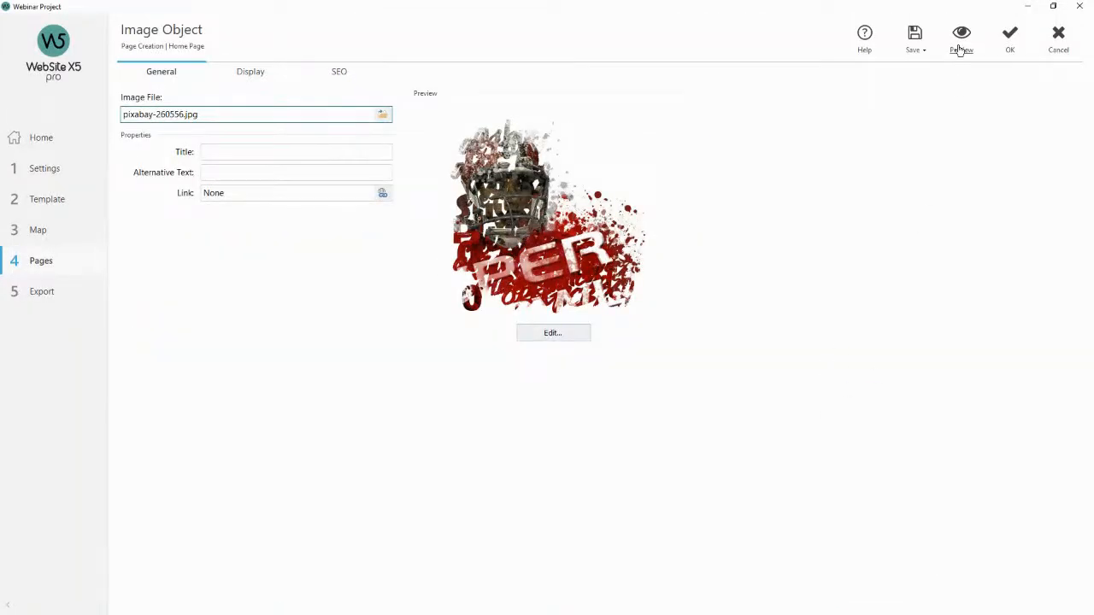
Preview the page, scroll through the replaced image, and close the preview.
left_click(961, 45)
scroll(597, 238, "down", 1)
scroll(590, 244, "up", 1)
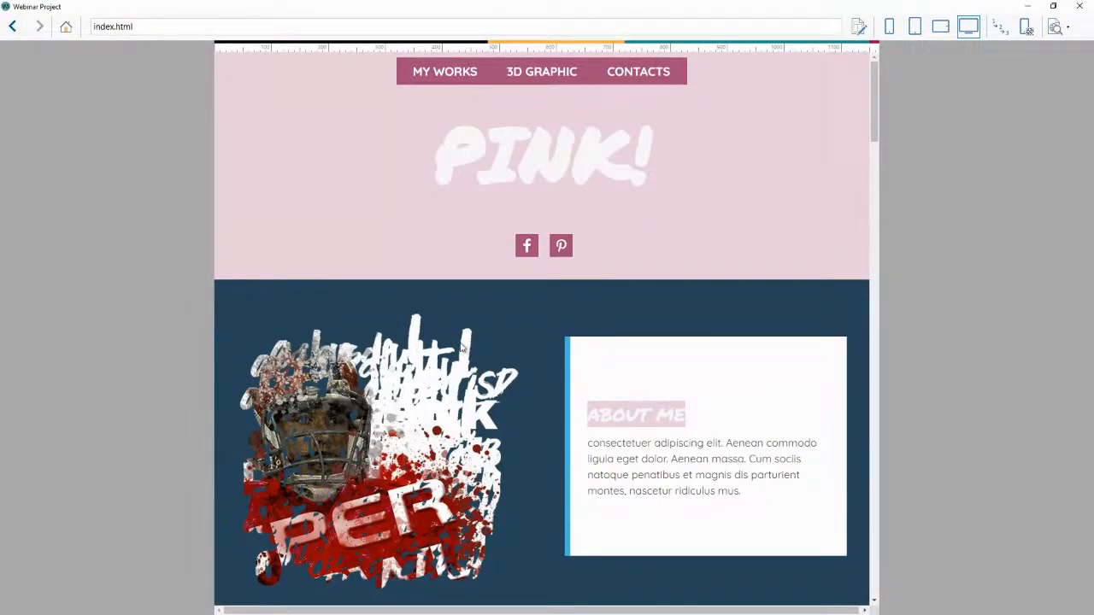
left_click(1079, 6)
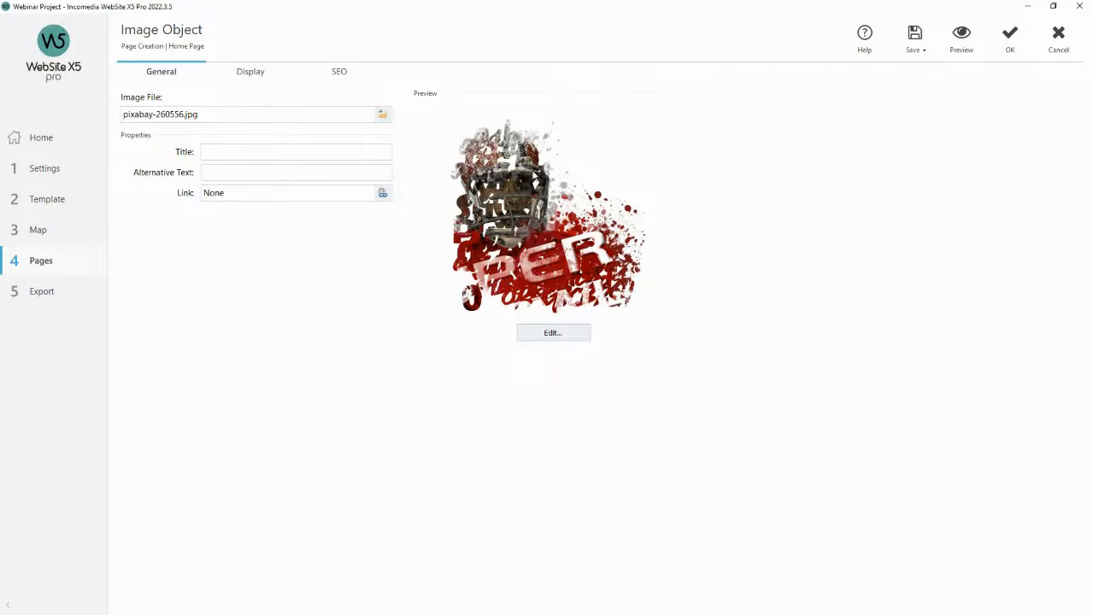
Crop the image in the image editor to about 669 by 795 pixels, starting near x 149, y 14.
left_click(553, 334)
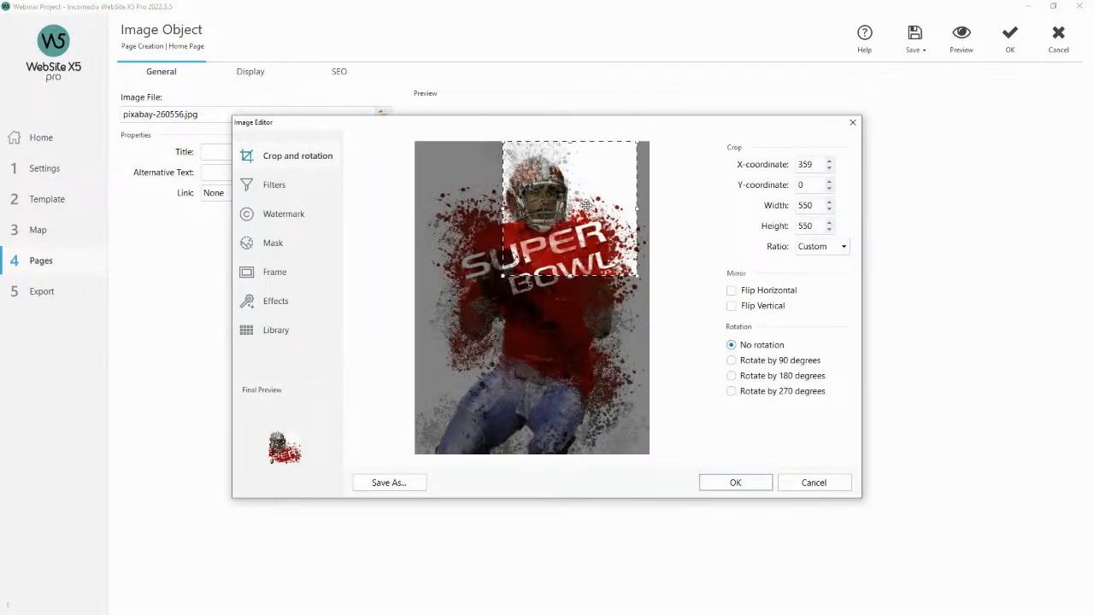
left_click_drag(542, 221, 515, 222)
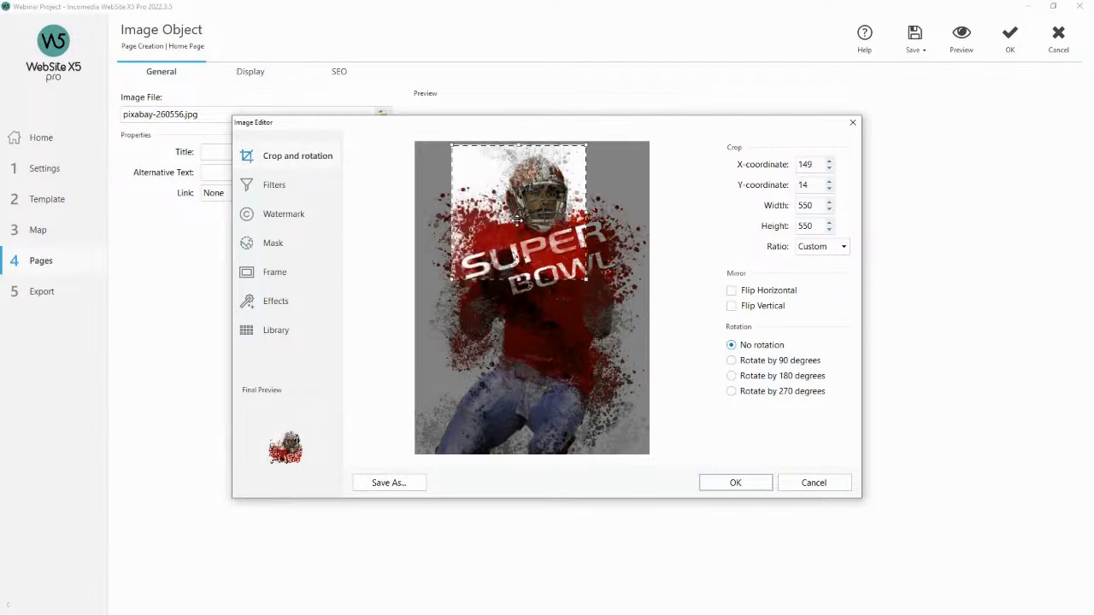
left_click_drag(584, 279, 616, 338)
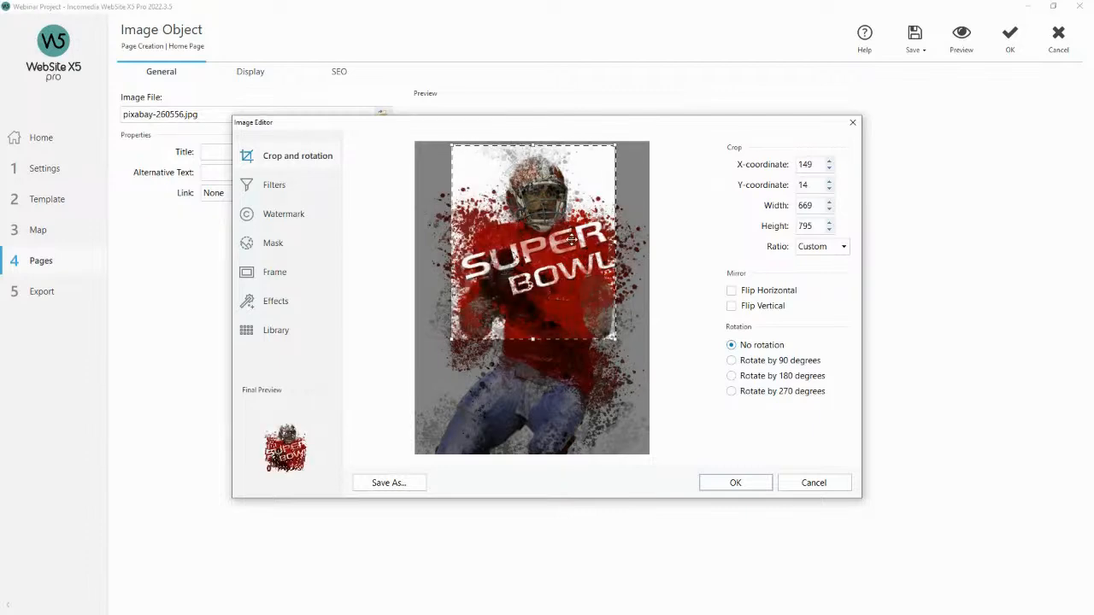
left_click(732, 484)
Apply mask 24 to the image in the image editor.
left_click(556, 331)
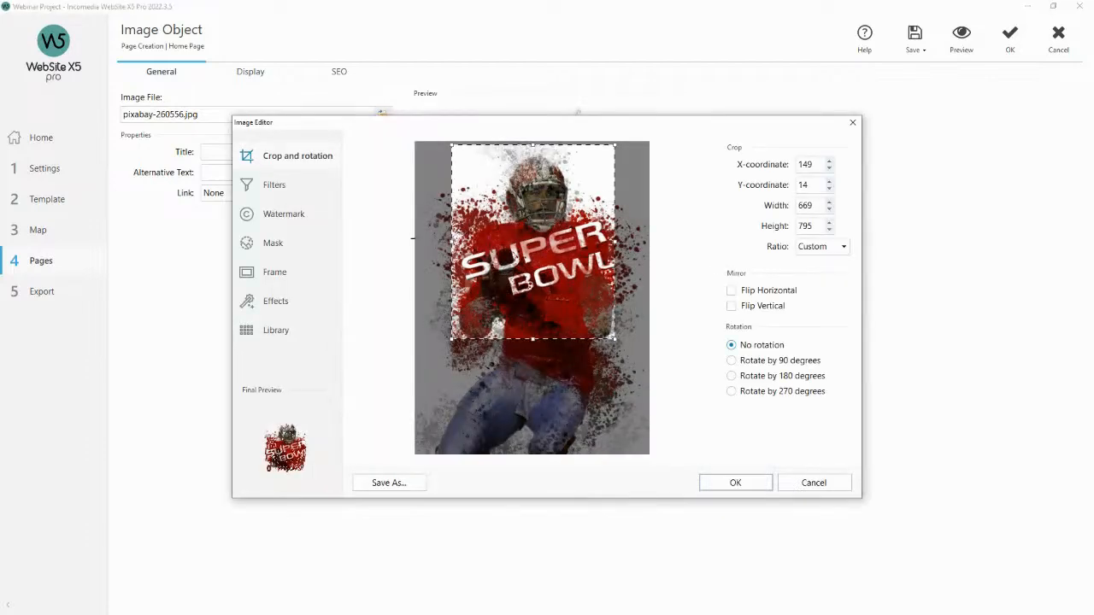
left_click(295, 245)
scroll(784, 285, "down", 4)
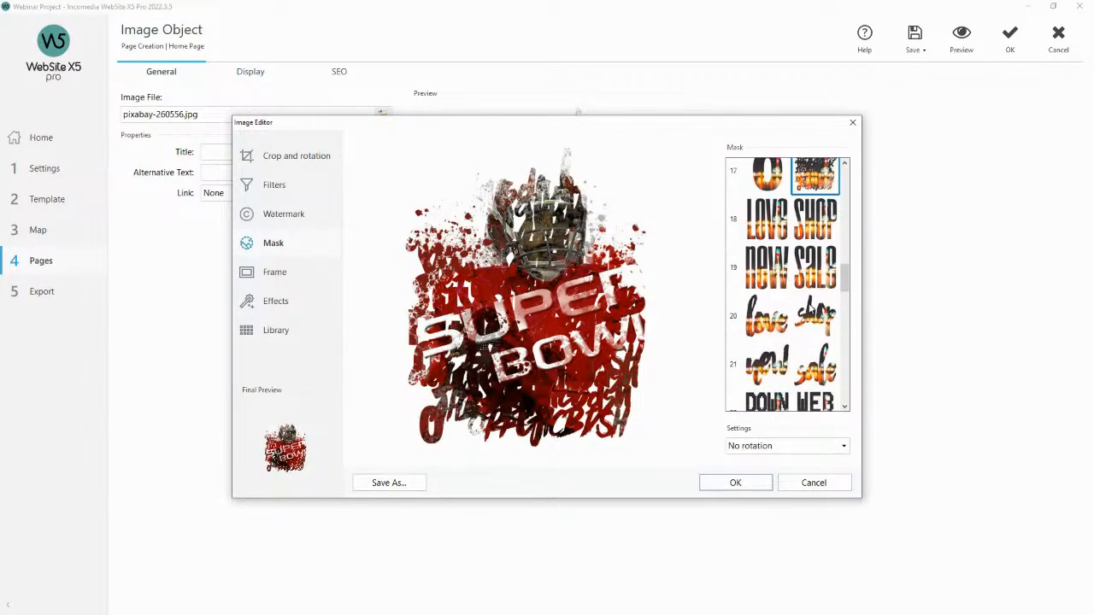
scroll(808, 311, "down", 6)
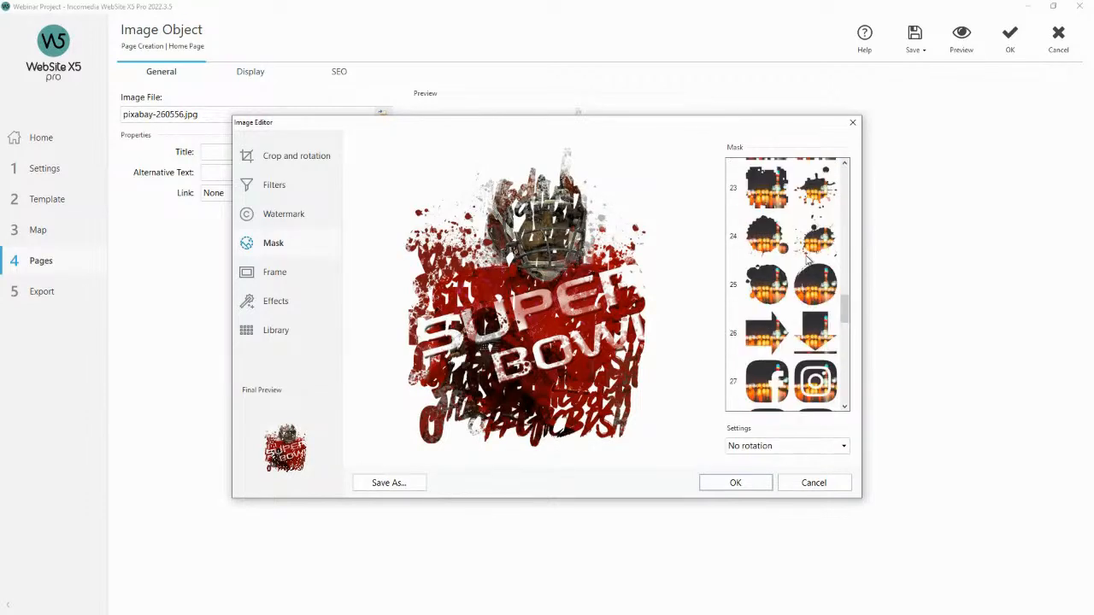
left_click(780, 245)
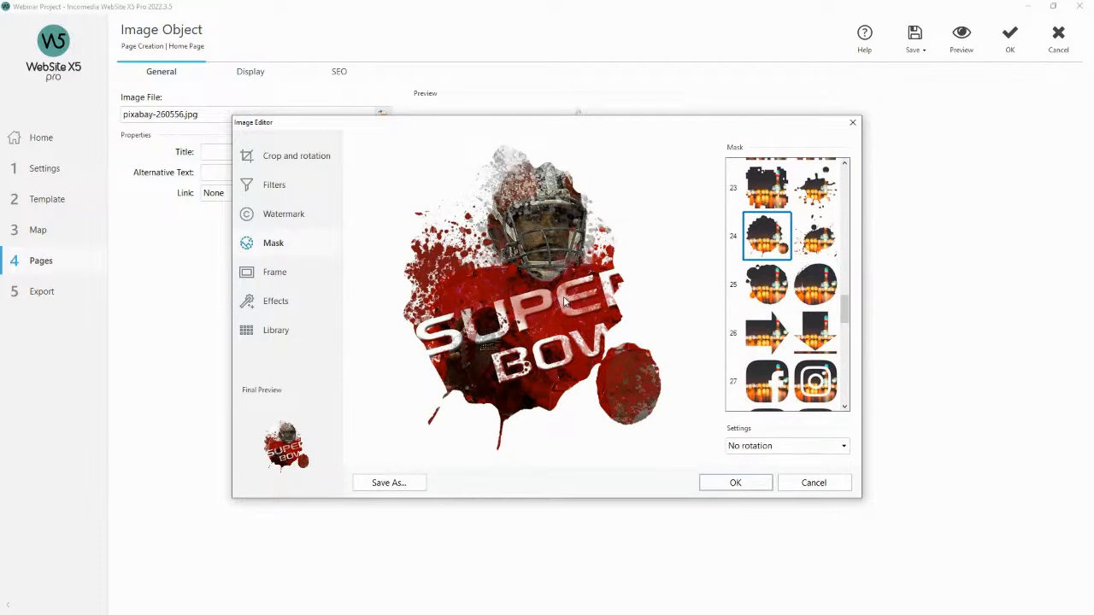
left_click(755, 484)
Preview the masked image on the page and close the preview.
left_click(965, 45)
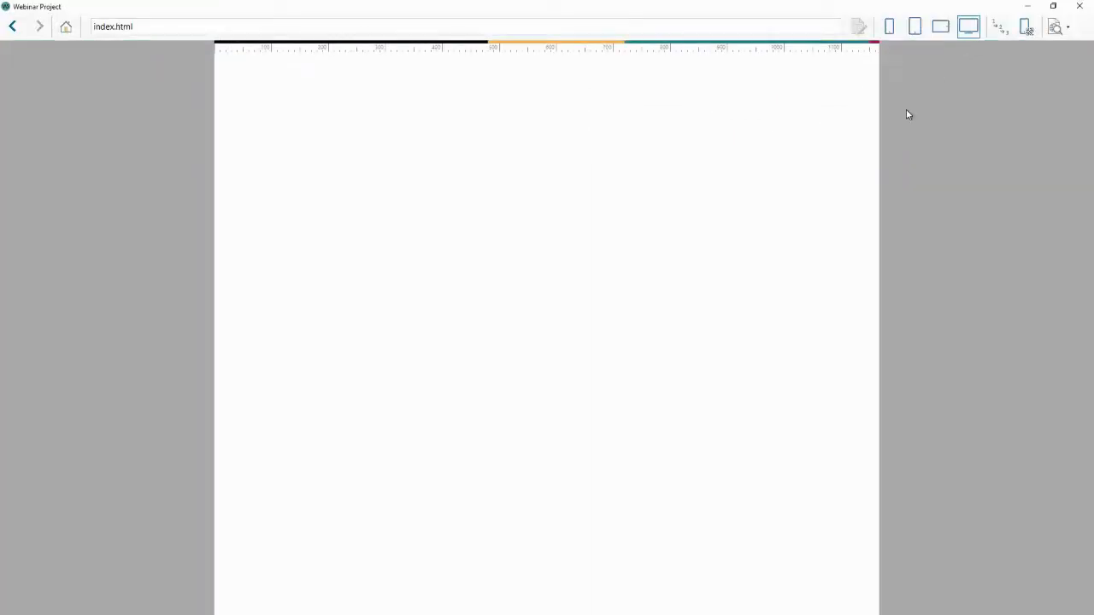
scroll(451, 365, "down", 1)
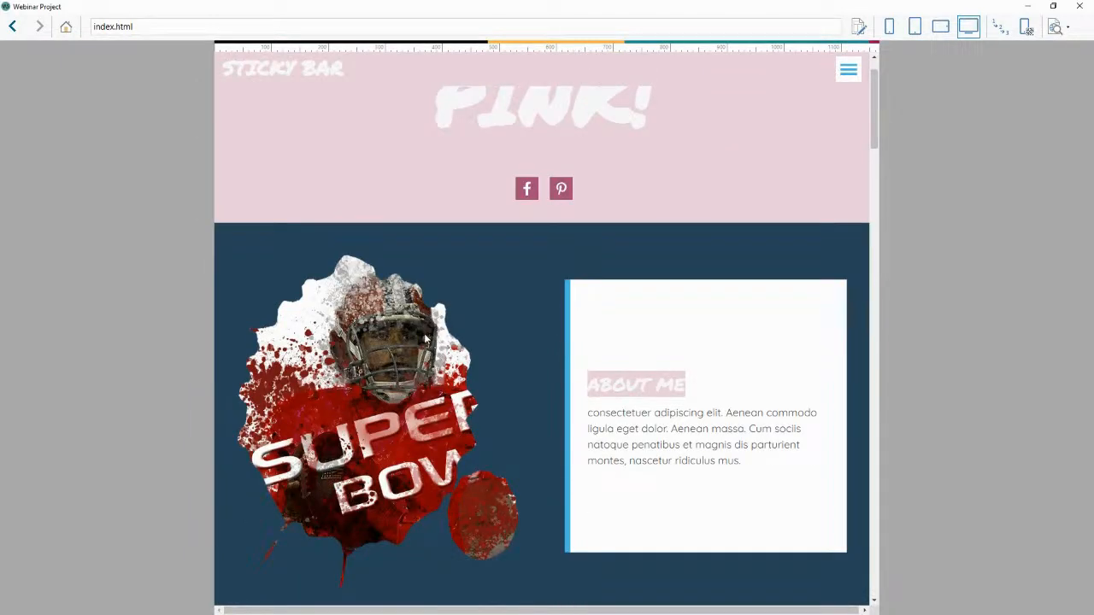
left_click(1080, 6)
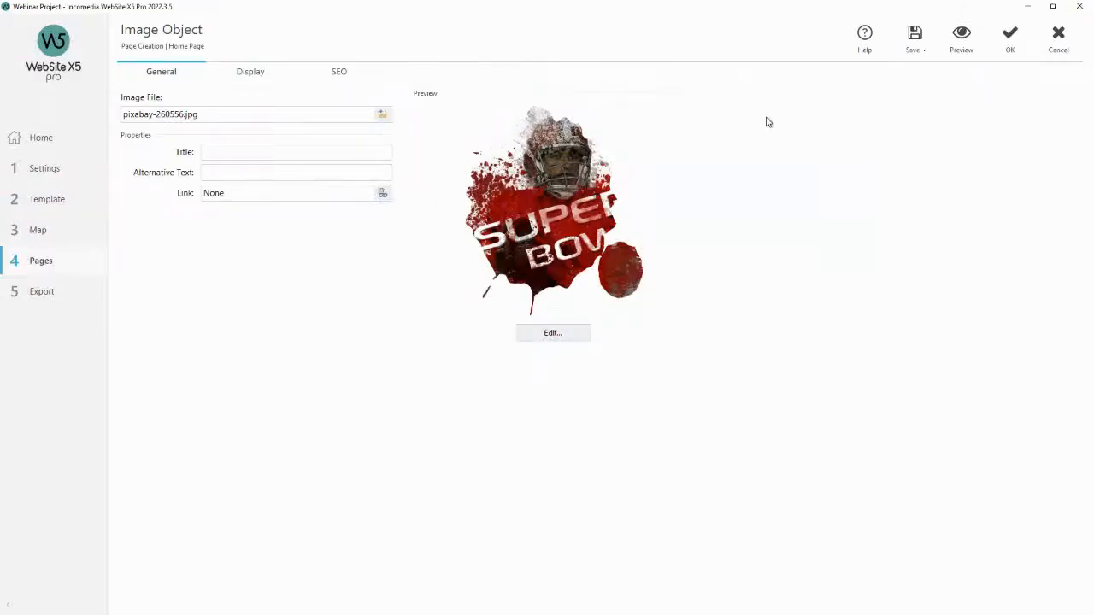
Change the image's mask to mask 3 in the image editor.
left_click(554, 335)
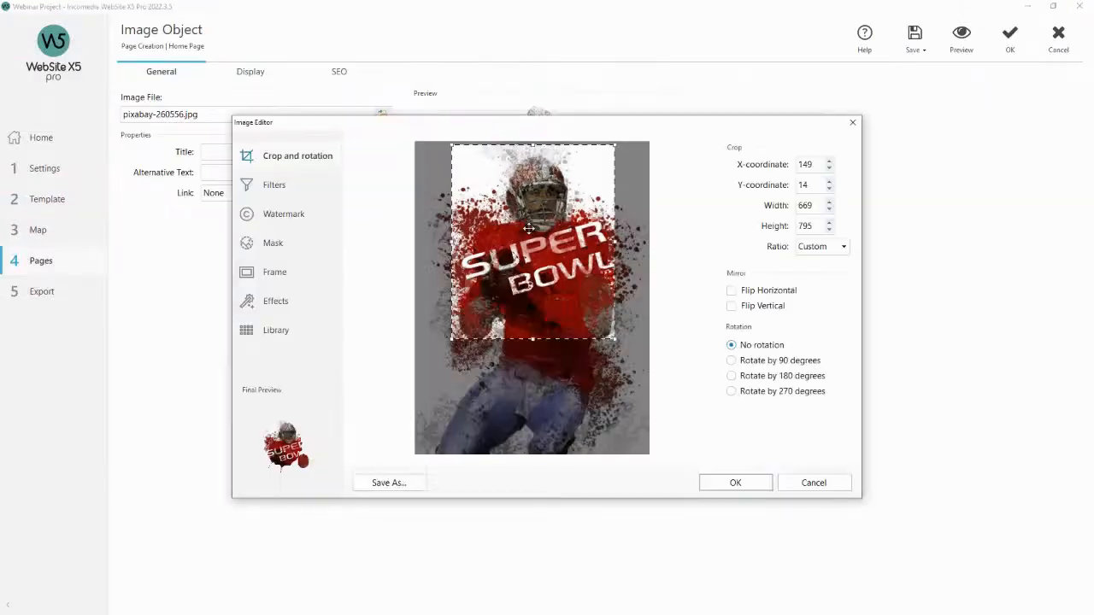
left_click(321, 245)
scroll(775, 244, "up", 10)
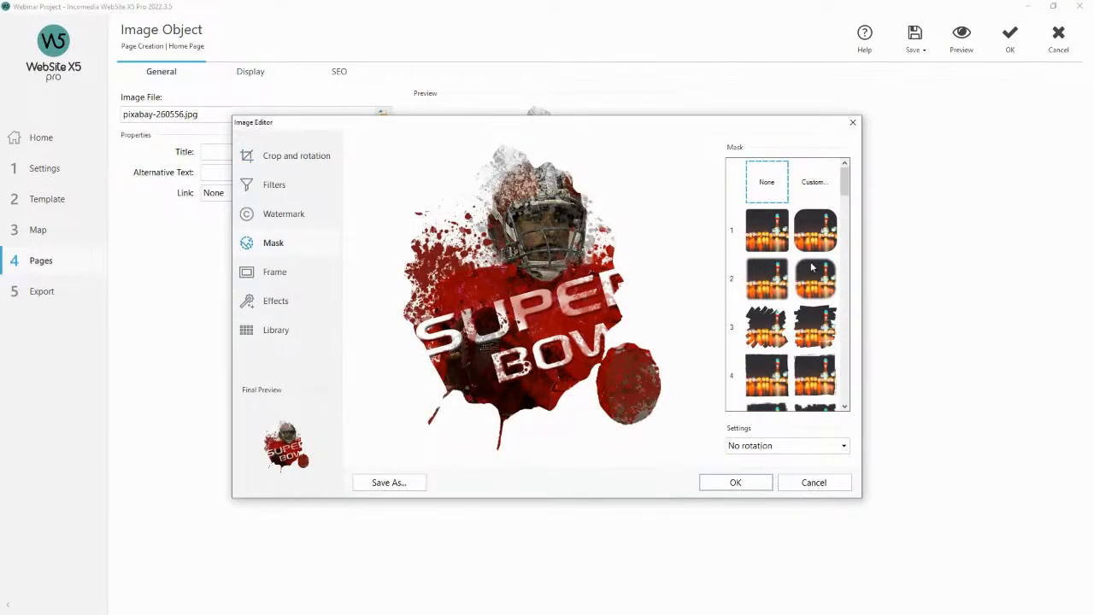
scroll(813, 269, "down", 1)
left_click(778, 271)
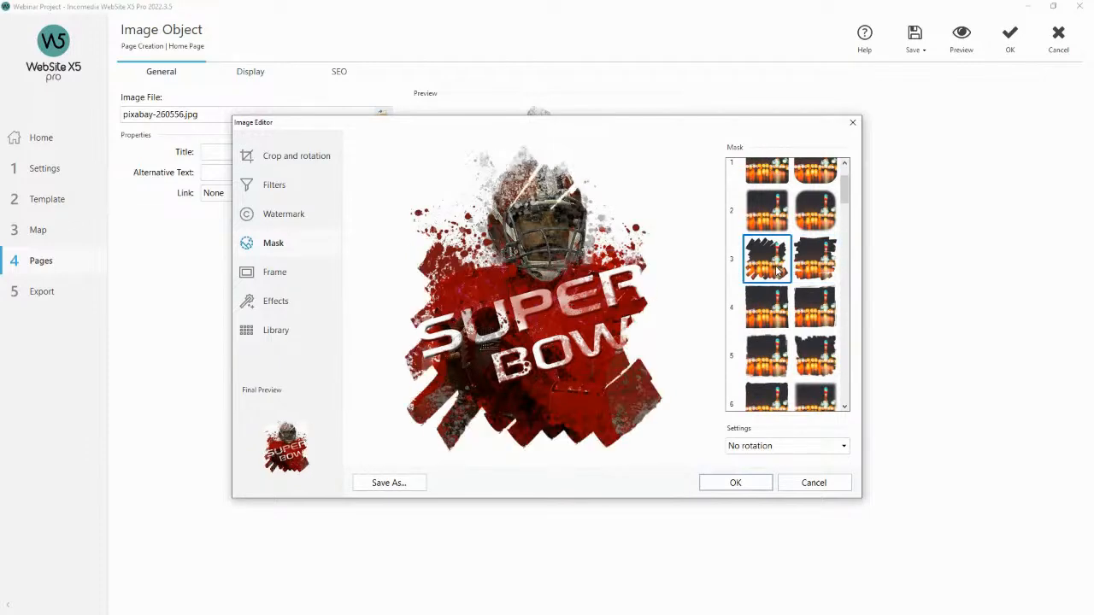
left_click(752, 482)
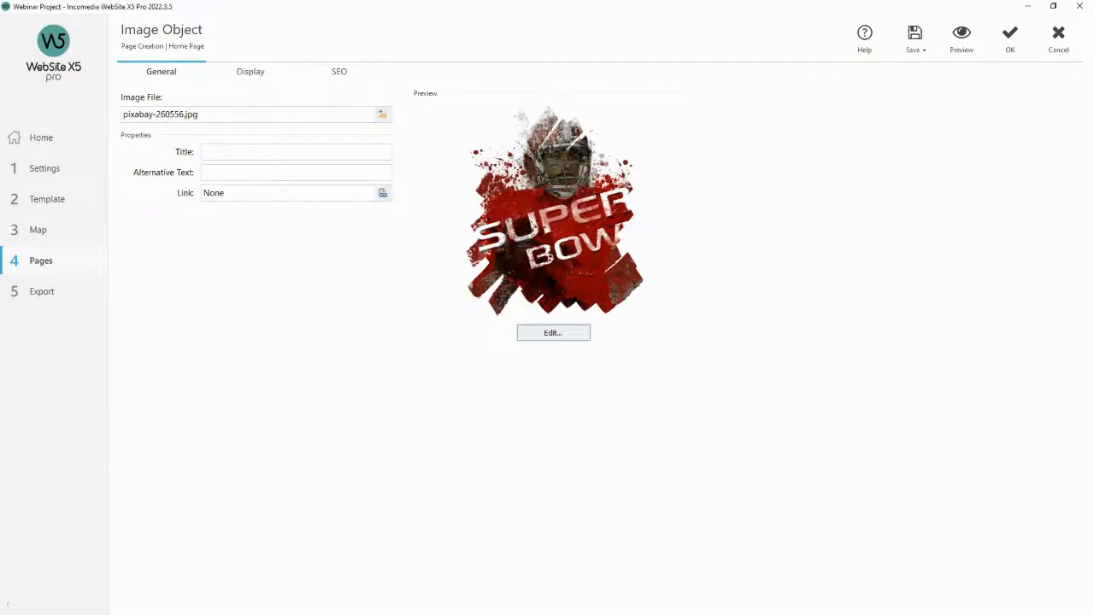
Preview the new mask on the page, close the preview, and confirm the image object.
left_click(969, 56)
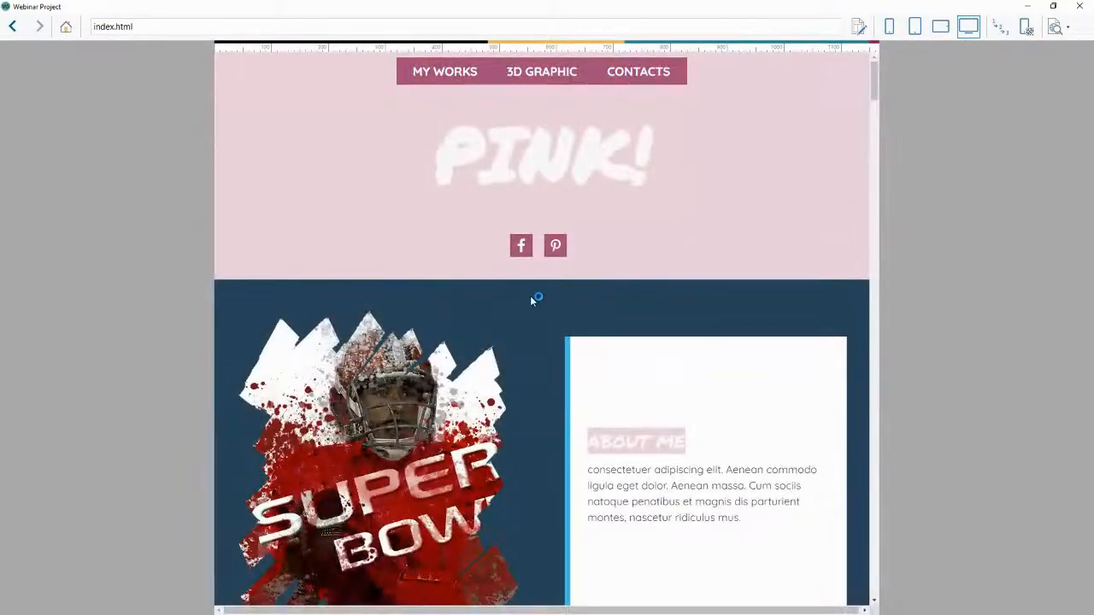
scroll(479, 325, "down", 1)
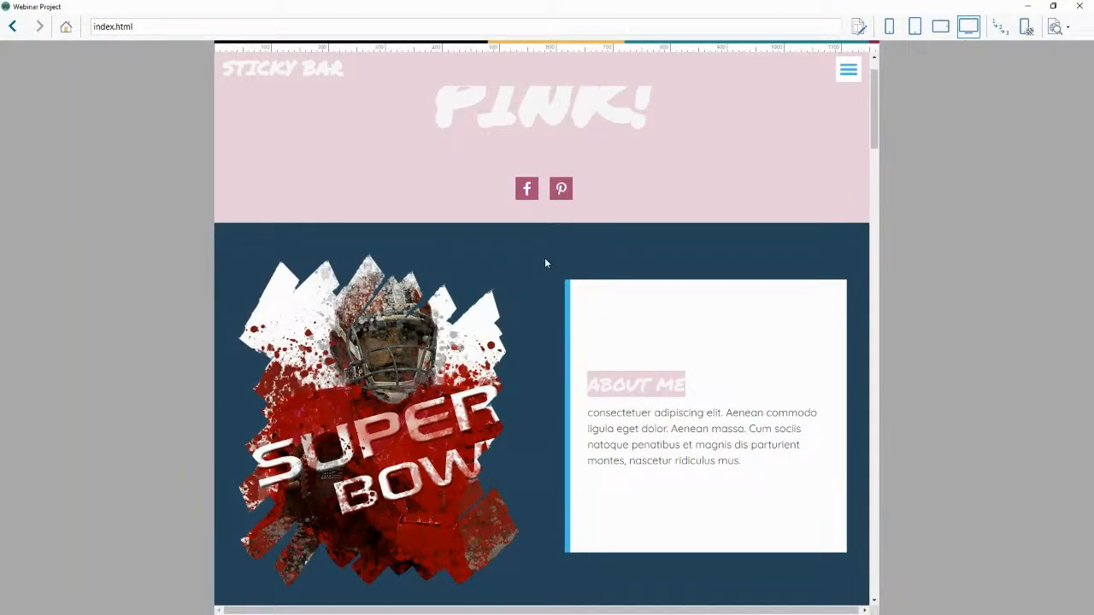
left_click(1078, 6)
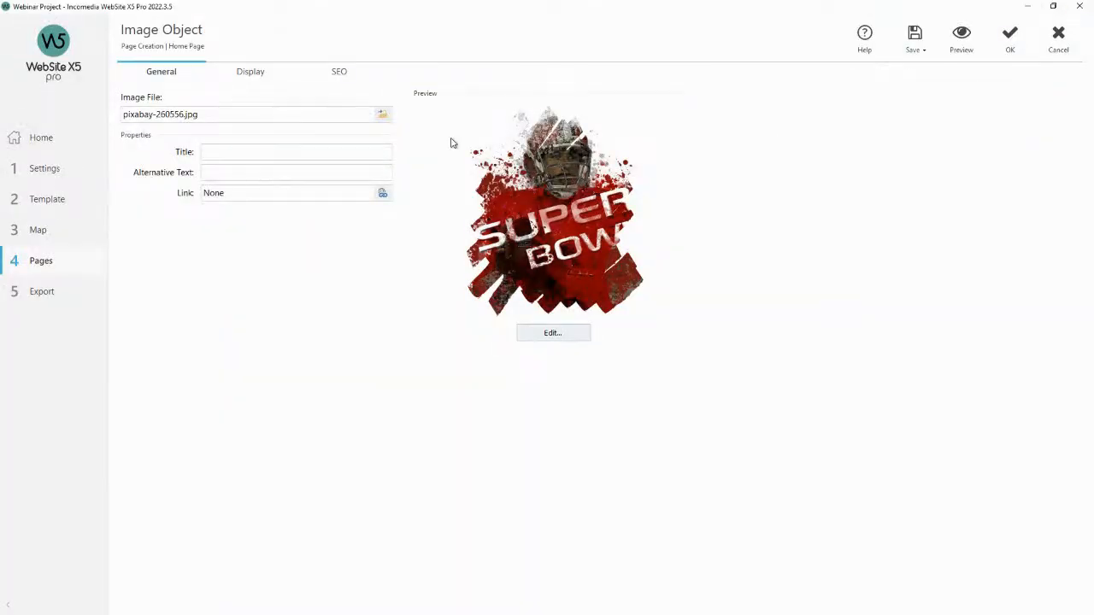
left_click(1009, 39)
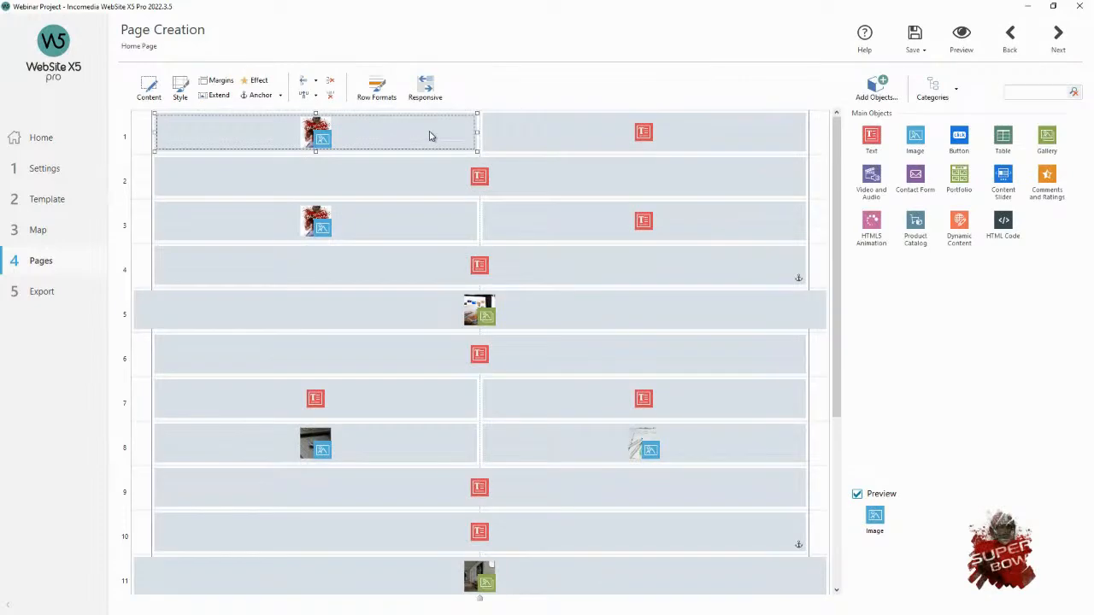
Set the first-row image's reveal effect to Fade In - Right.
left_click(268, 82)
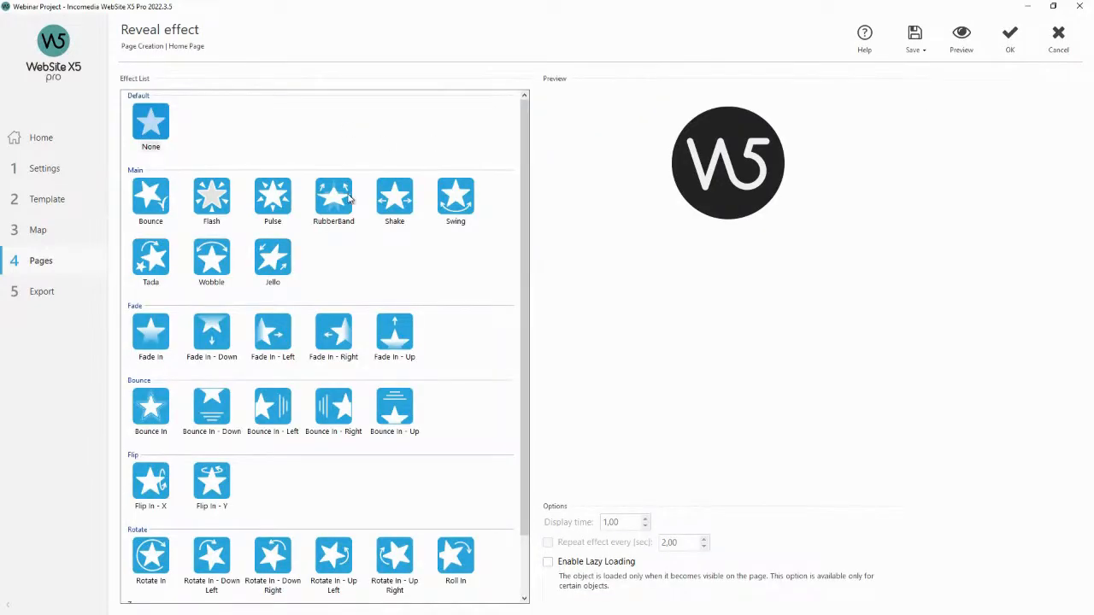
left_click(272, 207)
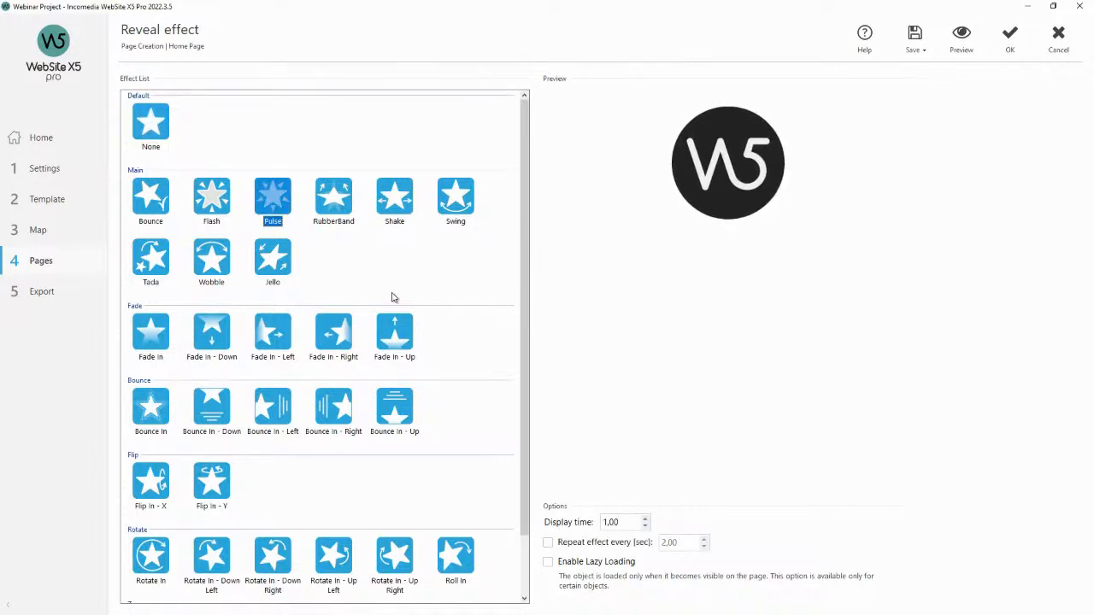
scroll(334, 297, "down", 1)
left_click(338, 282)
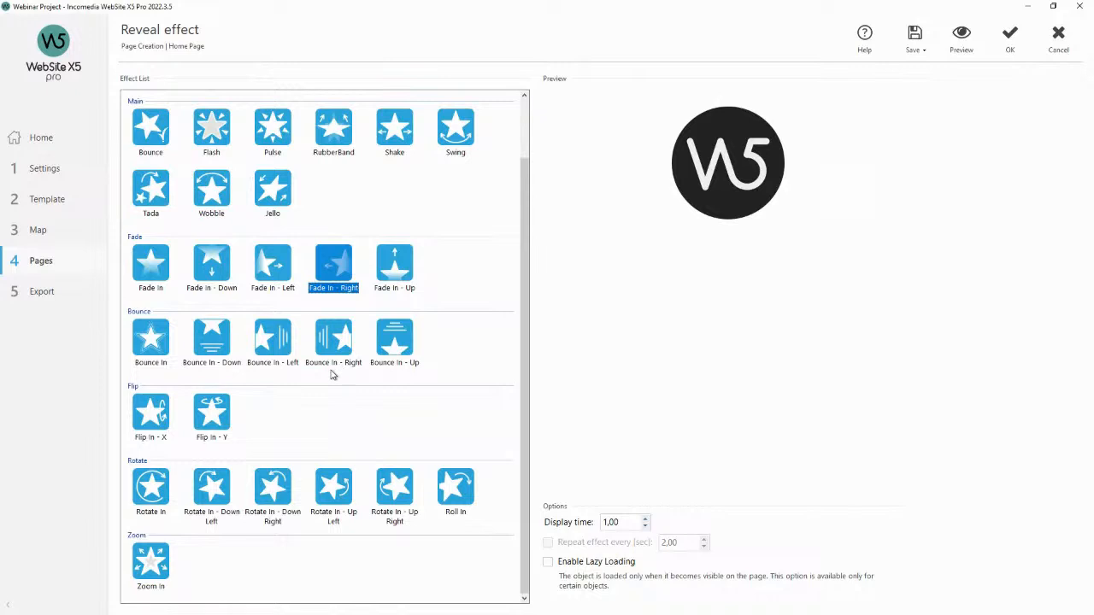
left_click(295, 360)
left_click(339, 275)
Preview the reveal effect on the page, close the preview, and confirm the effect.
left_click(956, 46)
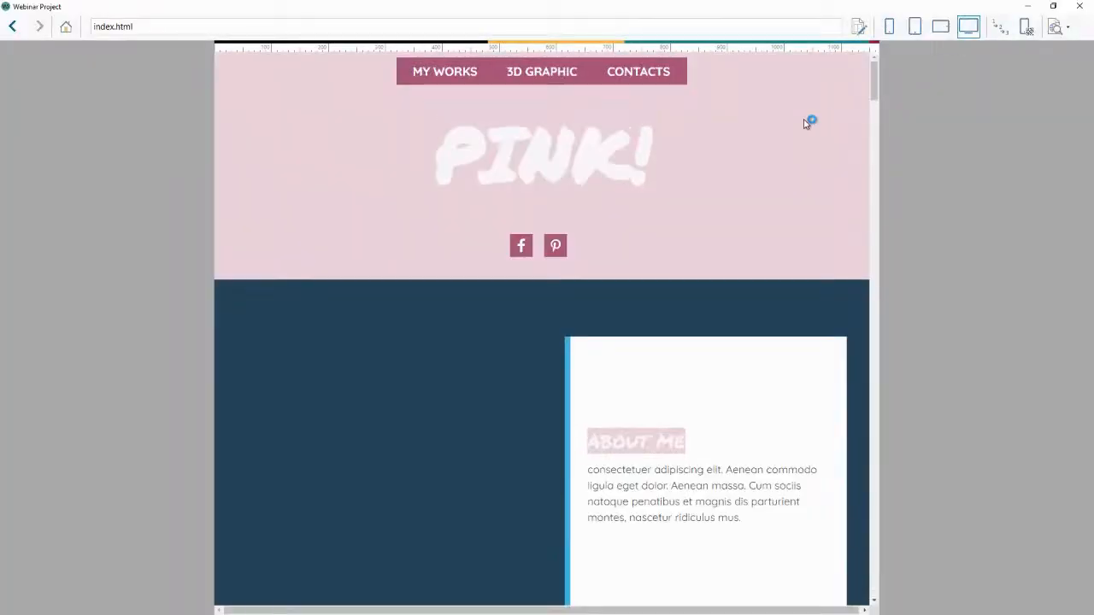
scroll(635, 305, "down", 2)
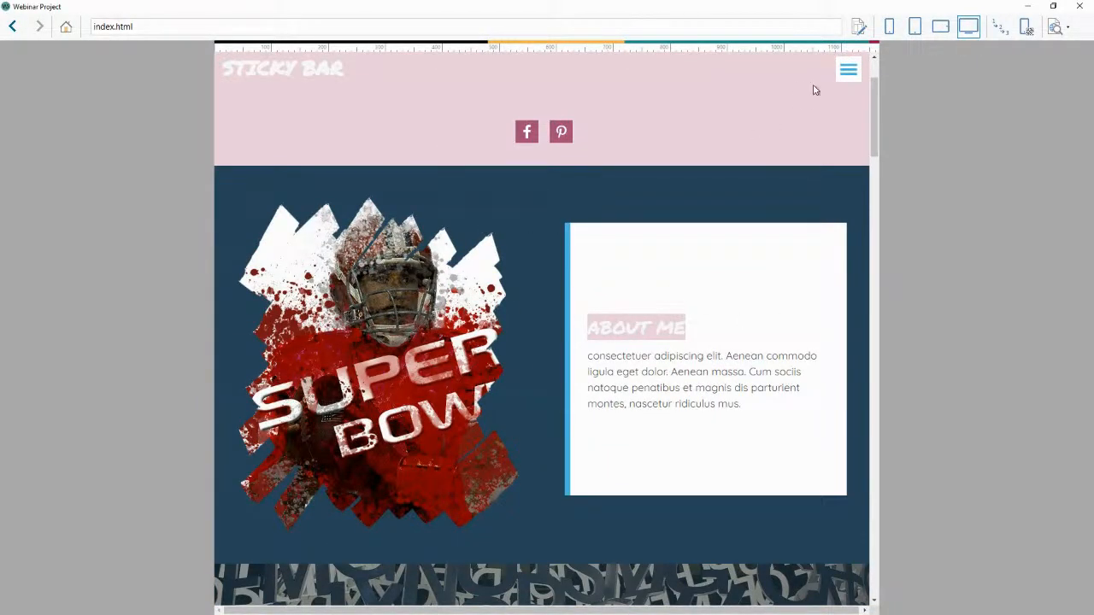
left_click(1079, 6)
scroll(490, 204, "up", 1)
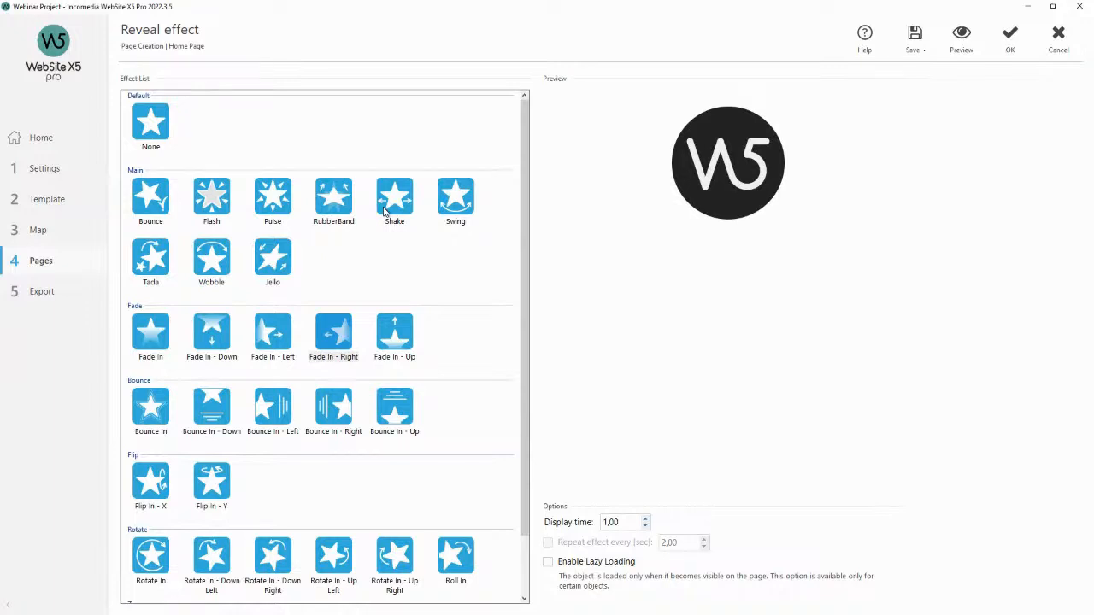
scroll(458, 238, "down", 1)
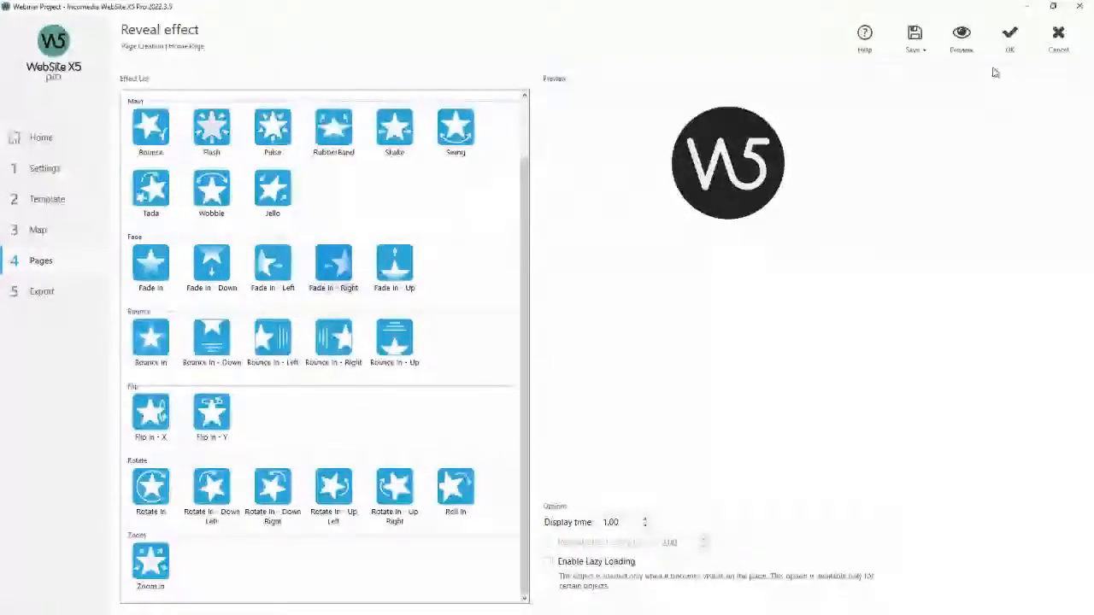
left_click(1010, 36)
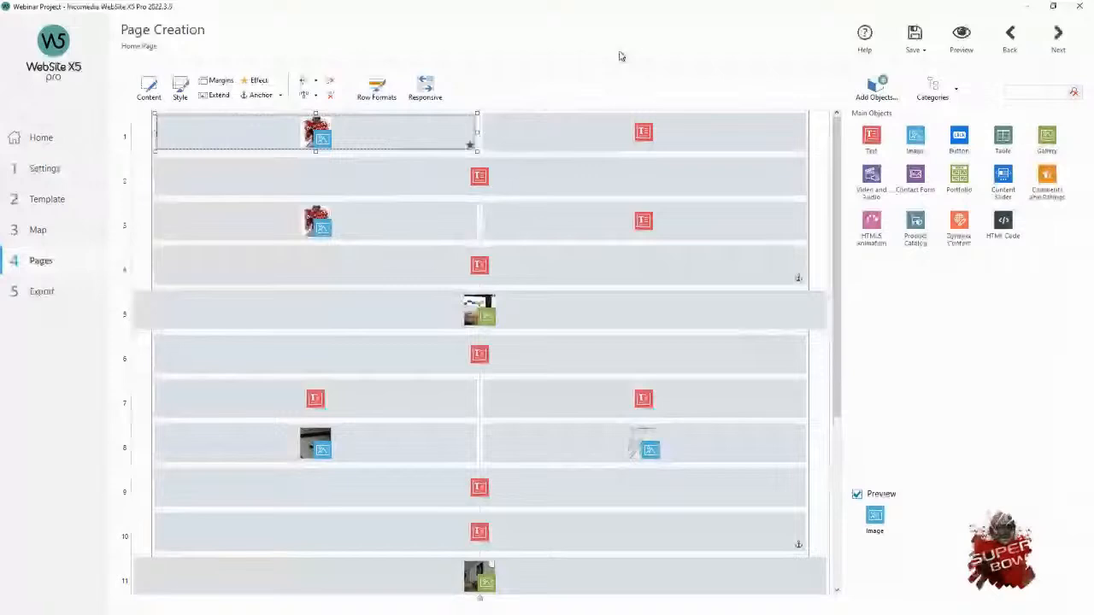
Preview the home page and scroll through it to check the animated image.
left_click(961, 47)
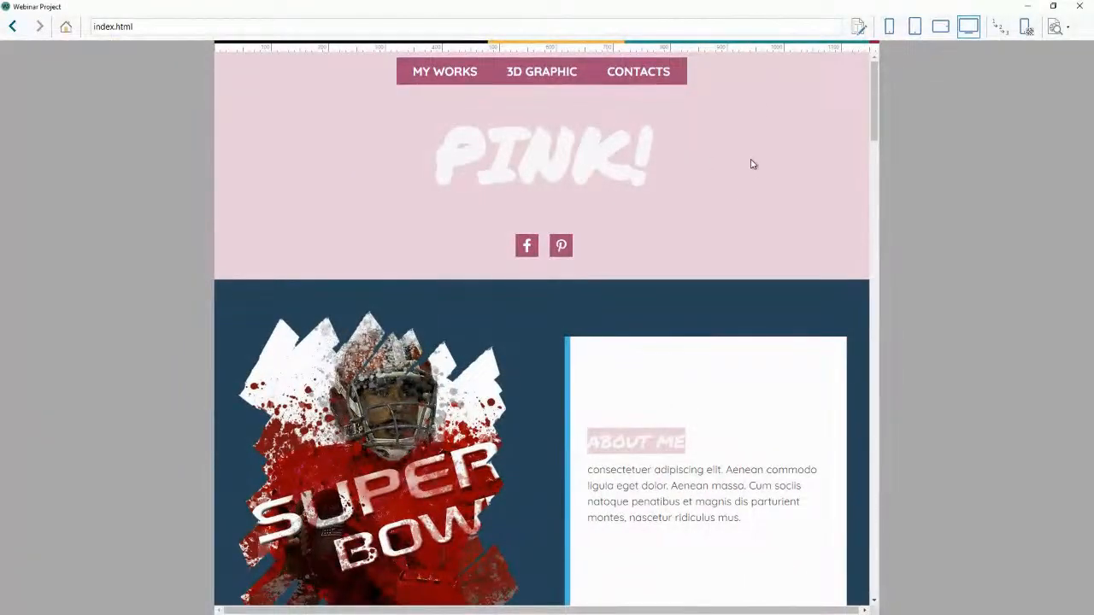
scroll(748, 171, "down", 3)
scroll(542, 231, "up", 1)
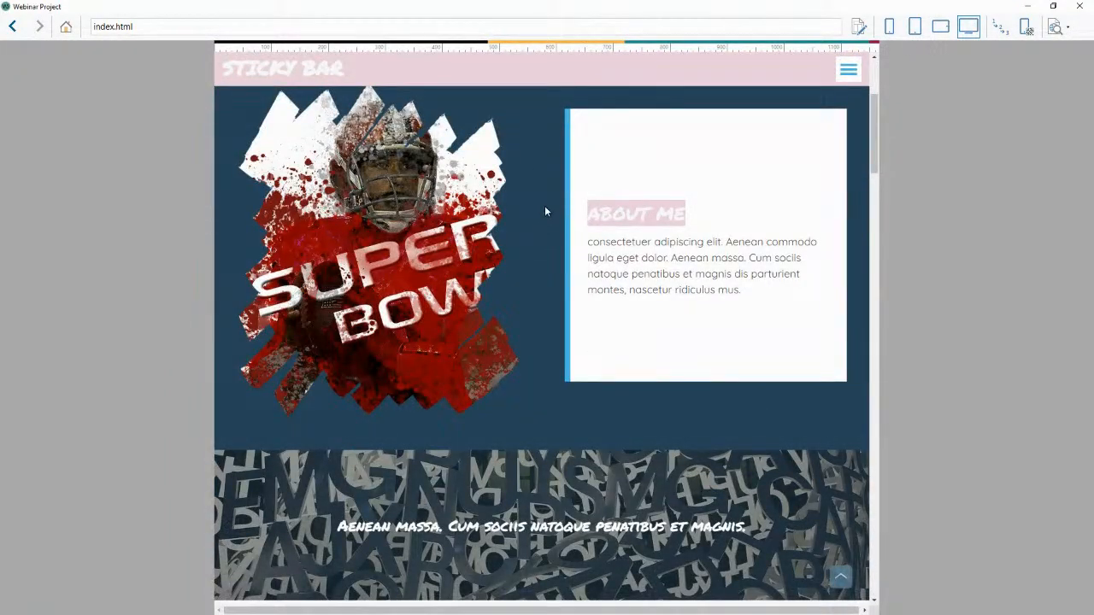
scroll(549, 176, "down", 1)
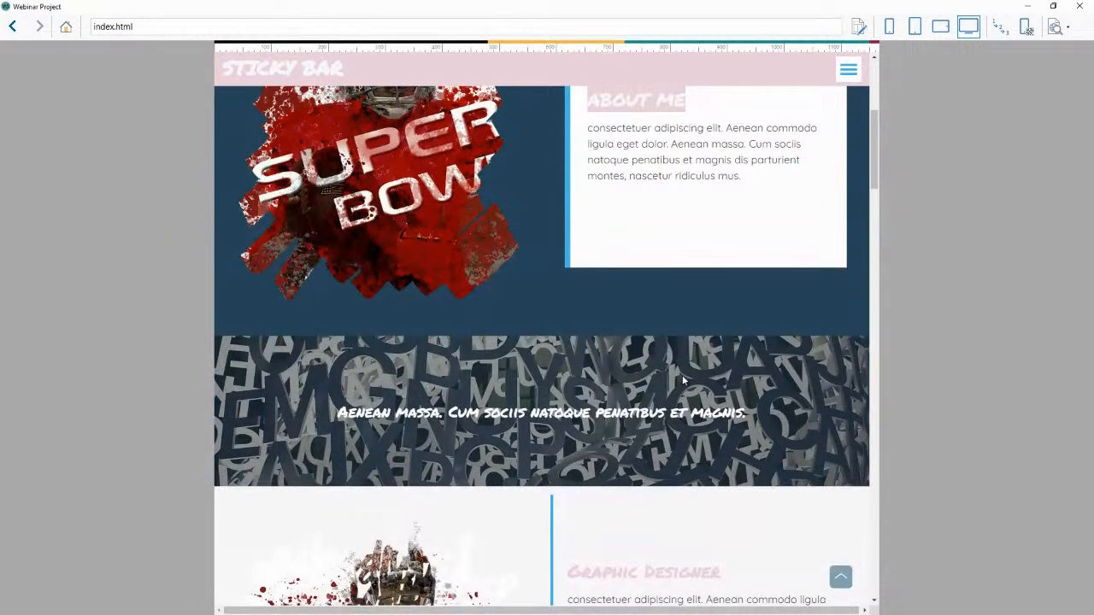
Close the preview, open Row Formats, and examine the background settings of the first three rows.
scroll(684, 380, "down", 1)
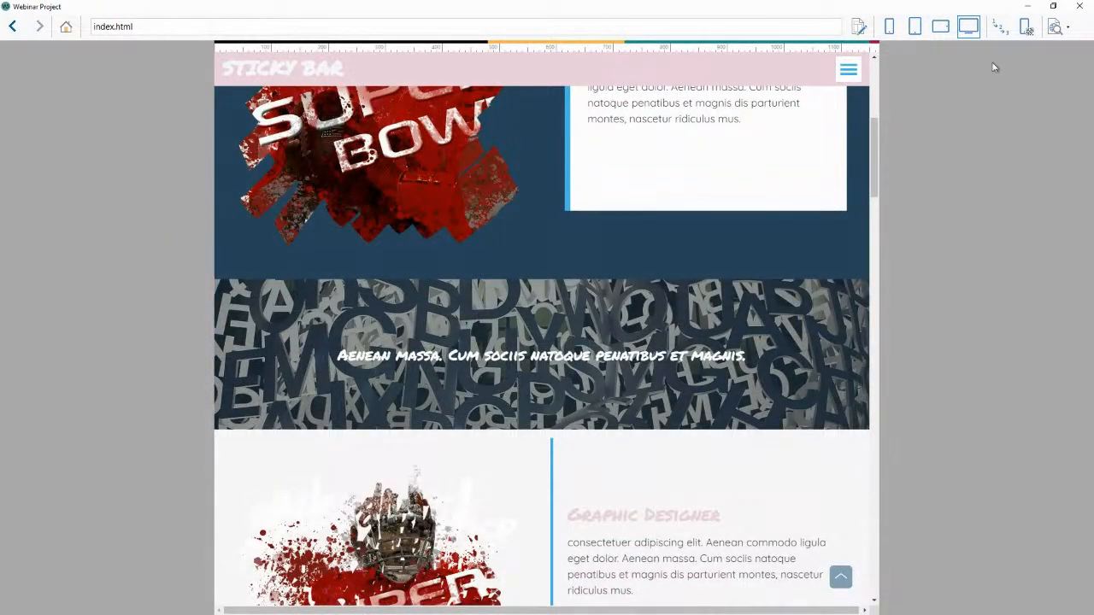
left_click(1080, 6)
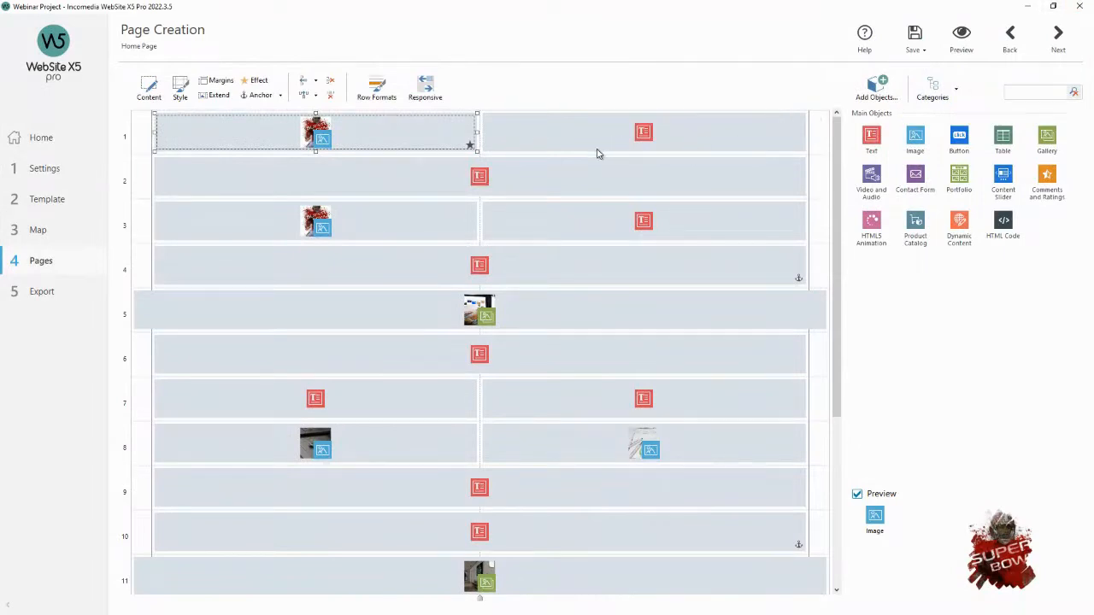
left_click(384, 95)
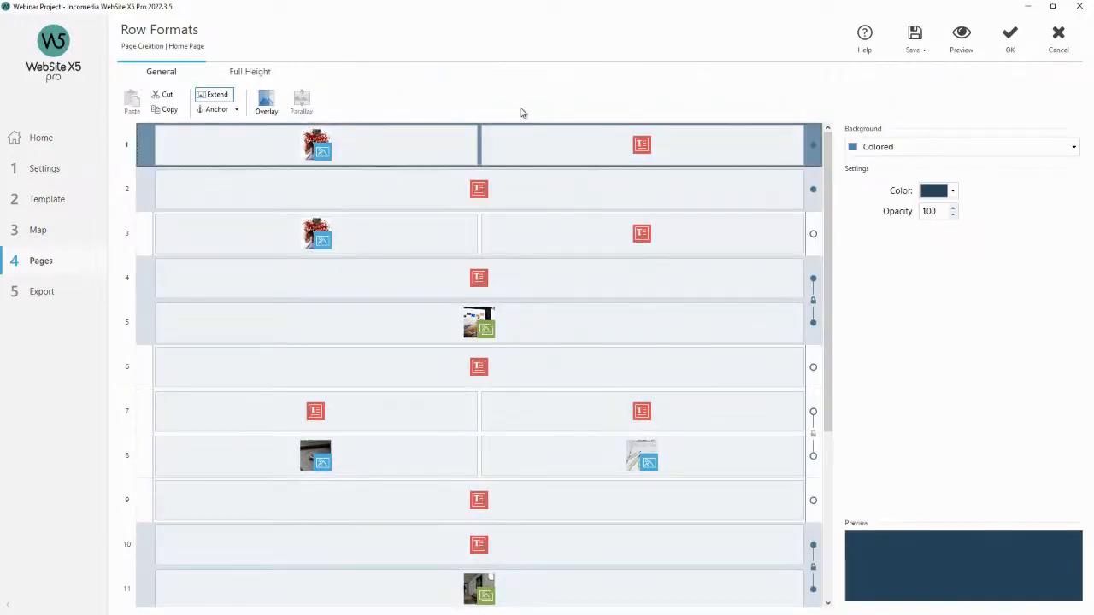
left_click(598, 189)
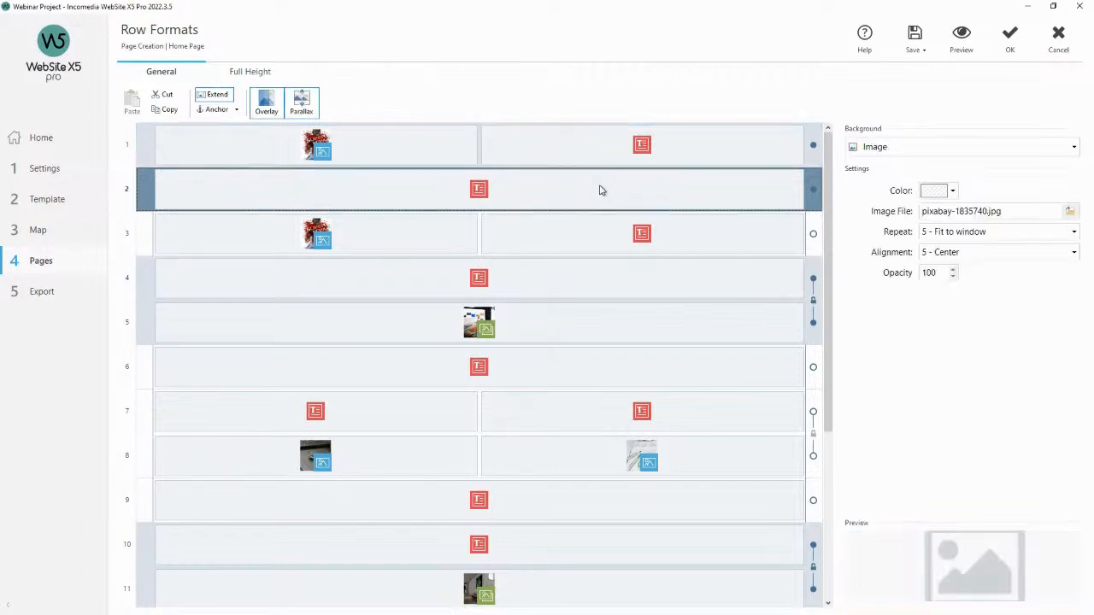
left_click(777, 245)
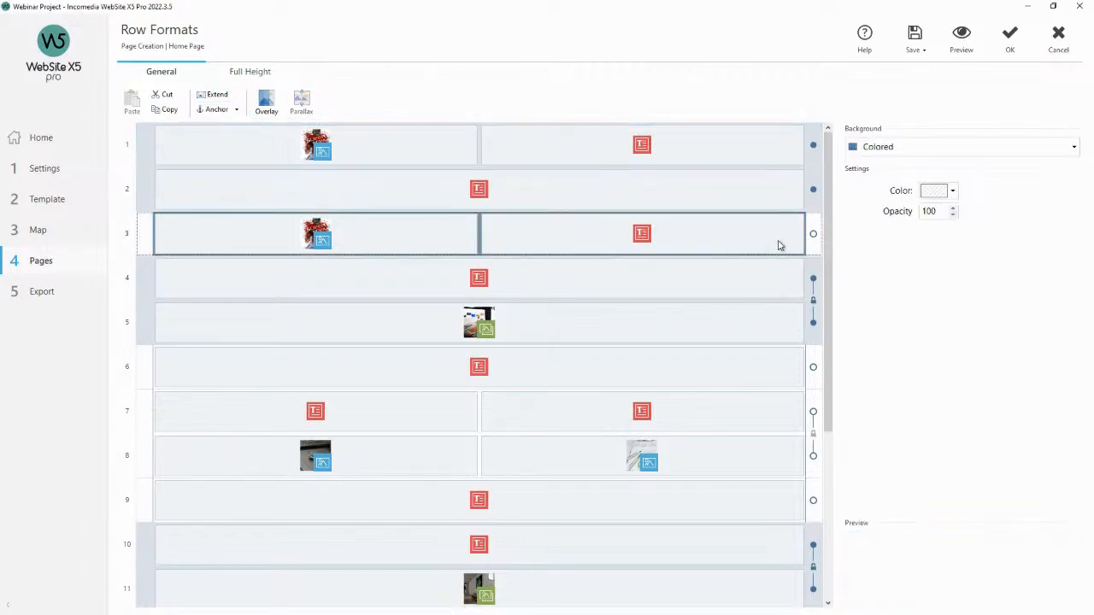
left_click(751, 192)
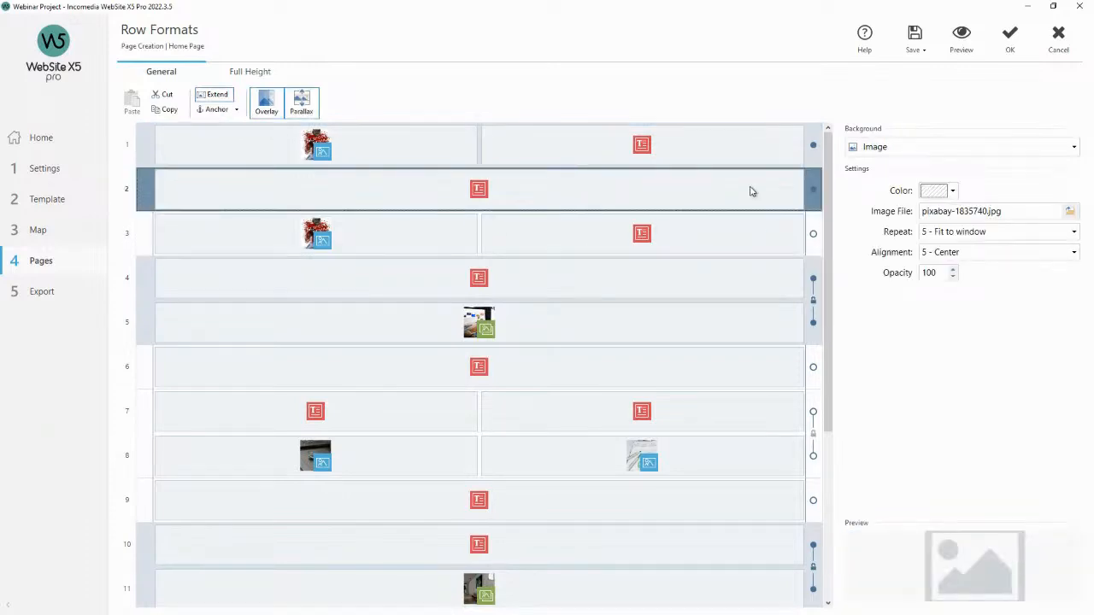
left_click(612, 160)
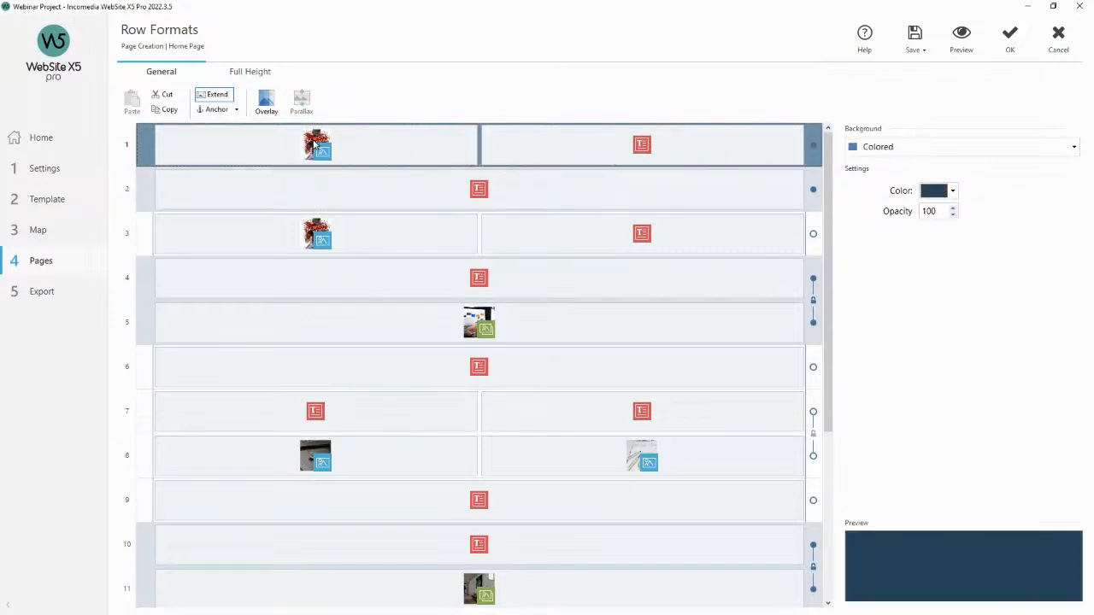
Preview the home page and scroll to check the row backgrounds.
left_click(950, 43)
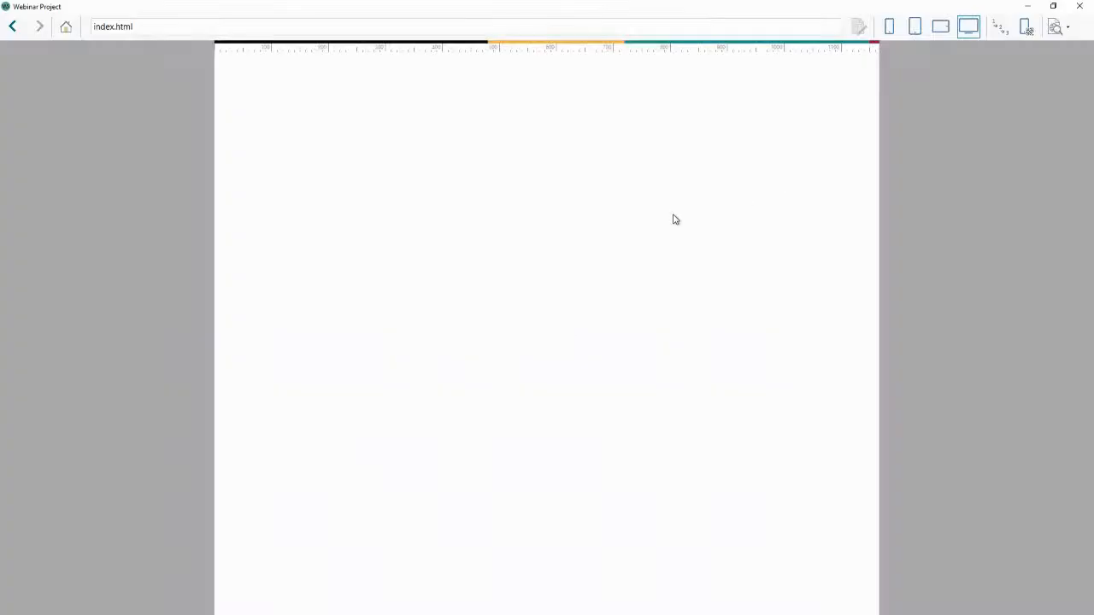
scroll(399, 384, "down", 1)
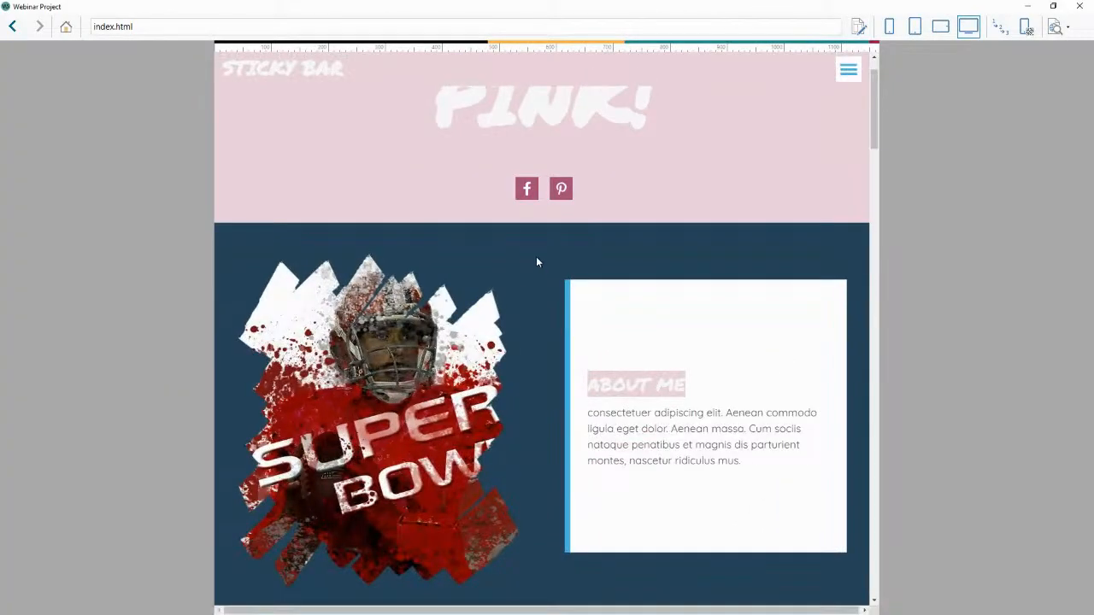
left_click(1079, 6)
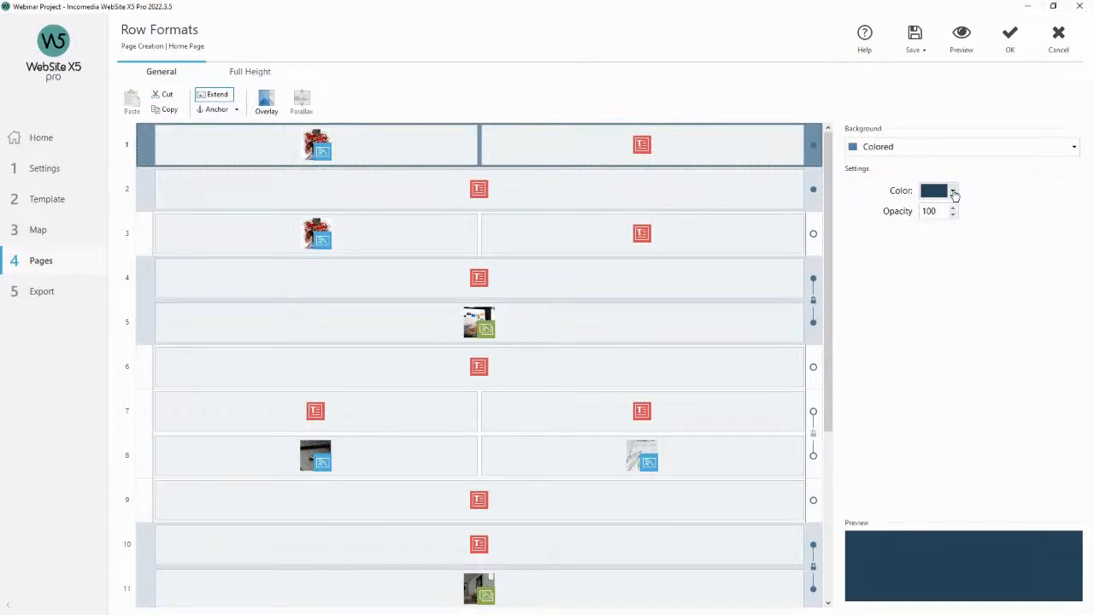
Set the first row's background color to white and preview the result.
left_click(952, 192)
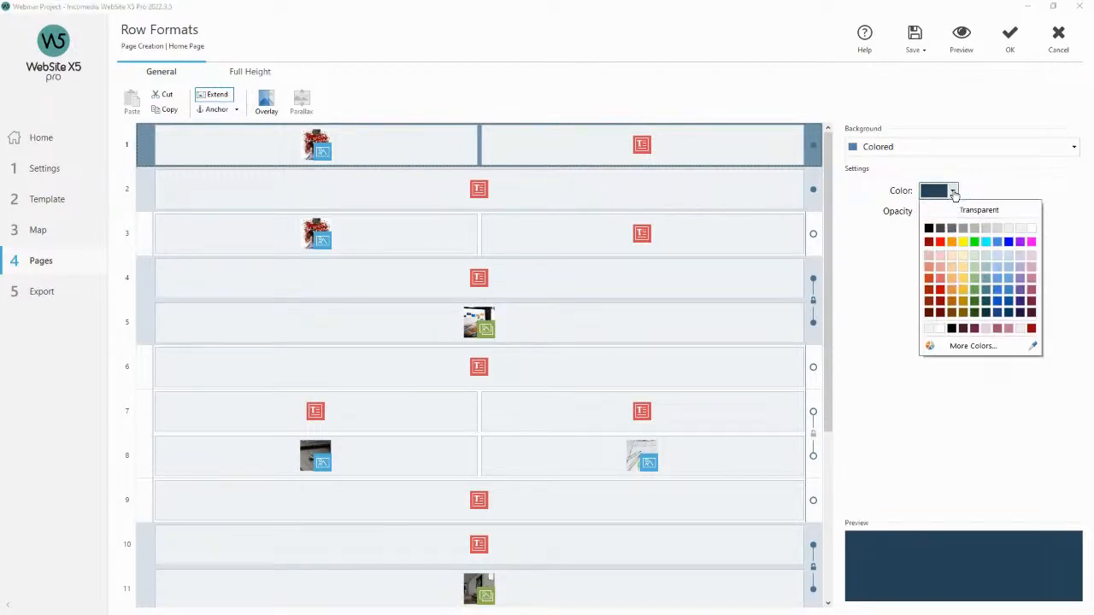
left_click(1022, 229)
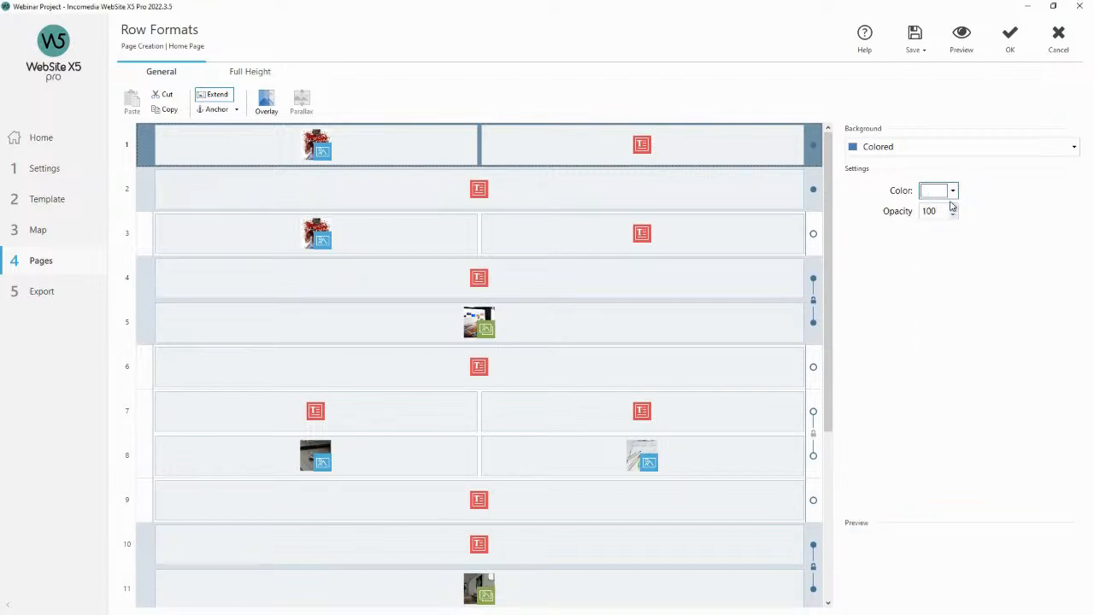
left_click(962, 39)
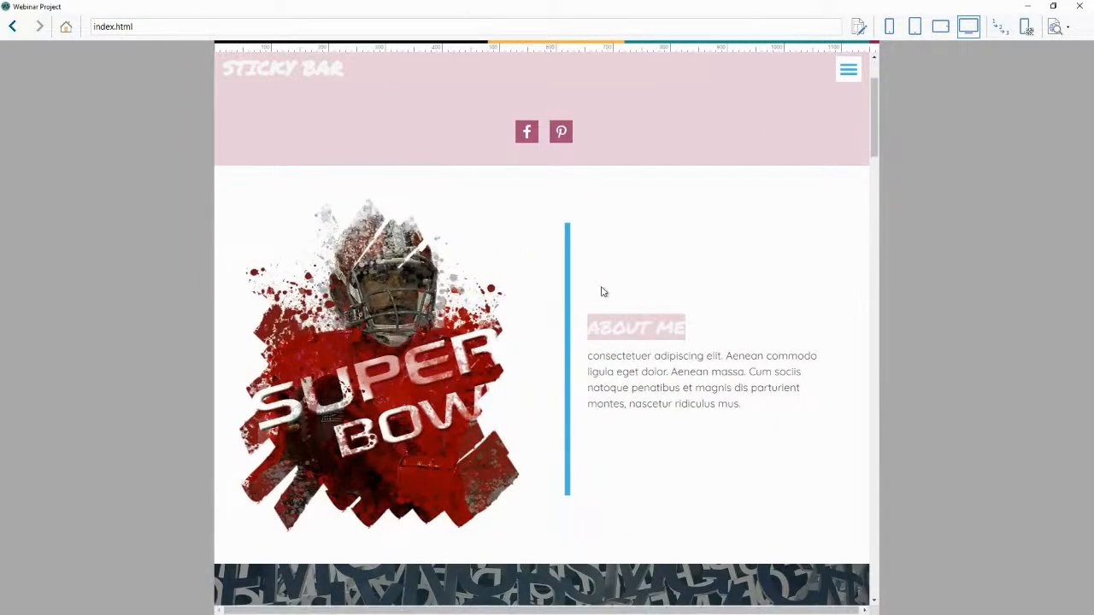
left_click(1078, 6)
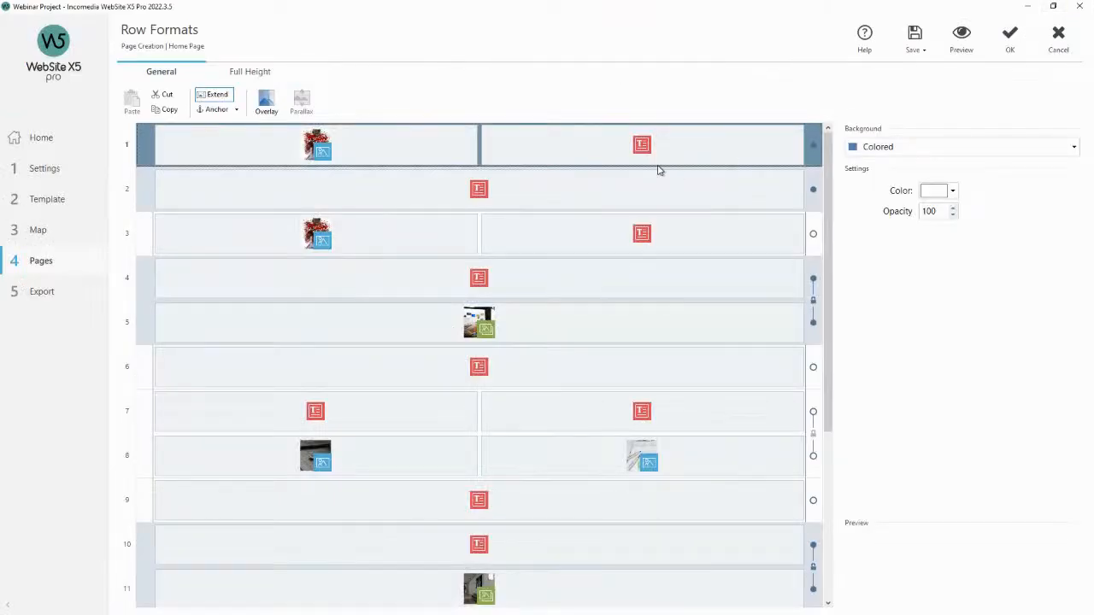
Replace the second row's background image with a free eyeshadow palette image found by searching 'make up'.
left_click(636, 239)
left_click(623, 198)
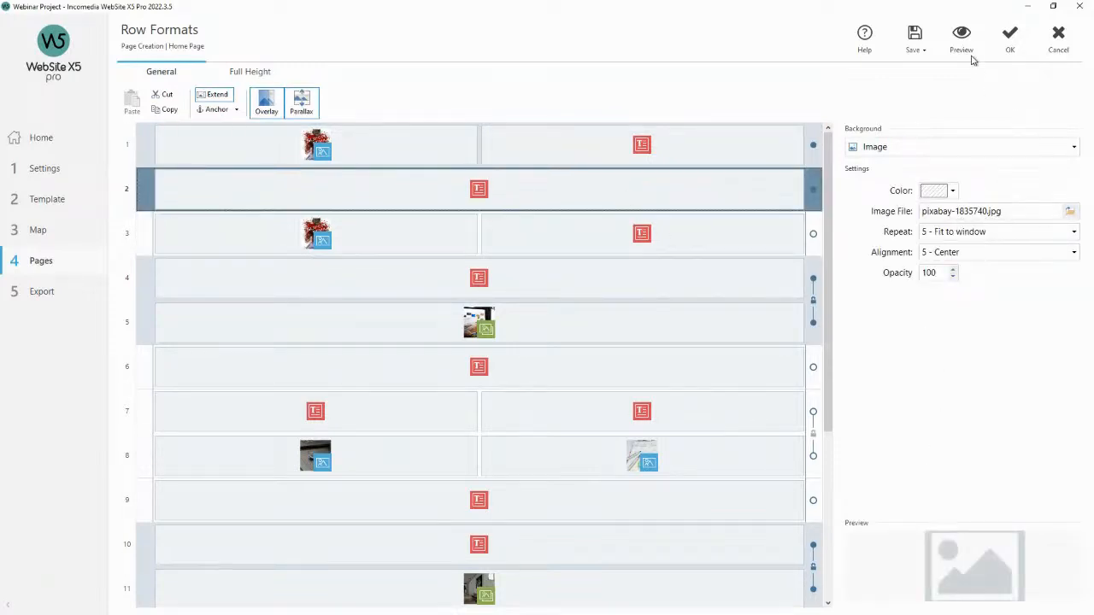
left_click(1067, 212)
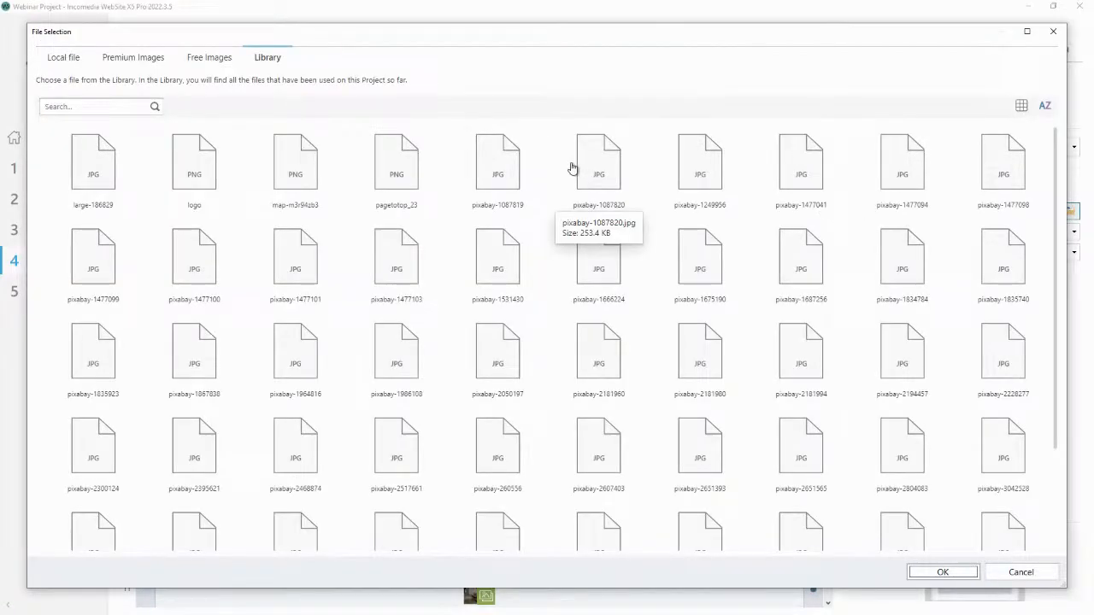
left_click(214, 60)
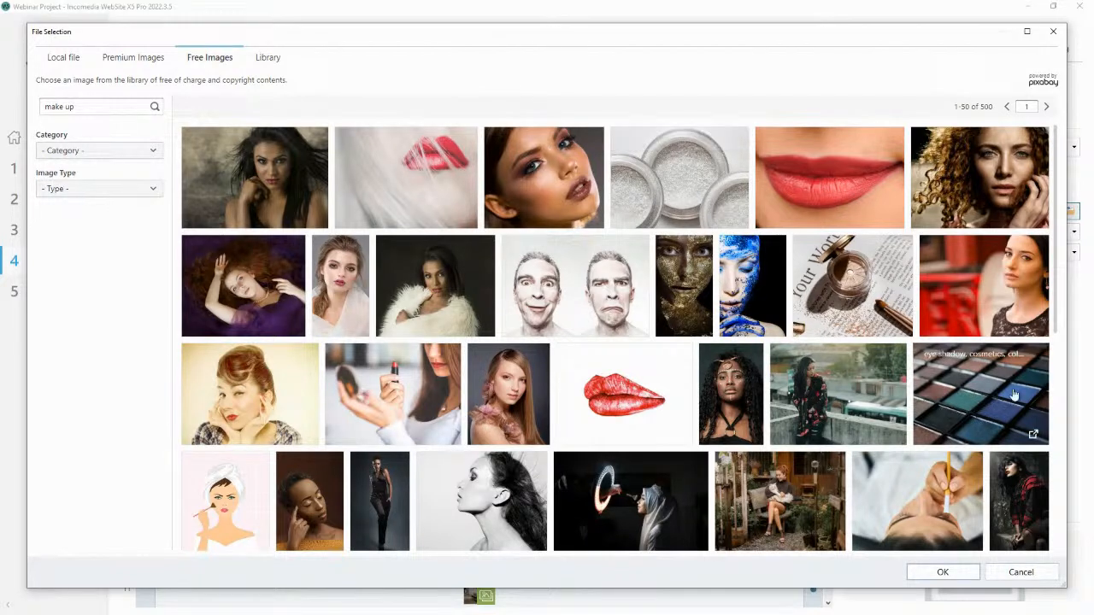
left_click(943, 572)
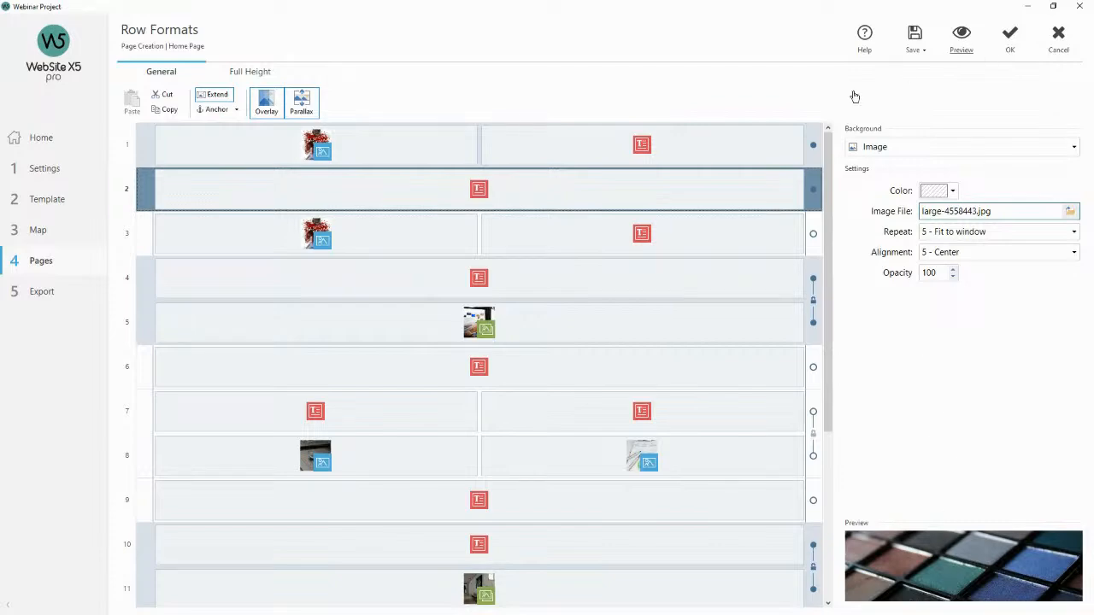
Preview the page to check the new second-row background image.
left_click(960, 38)
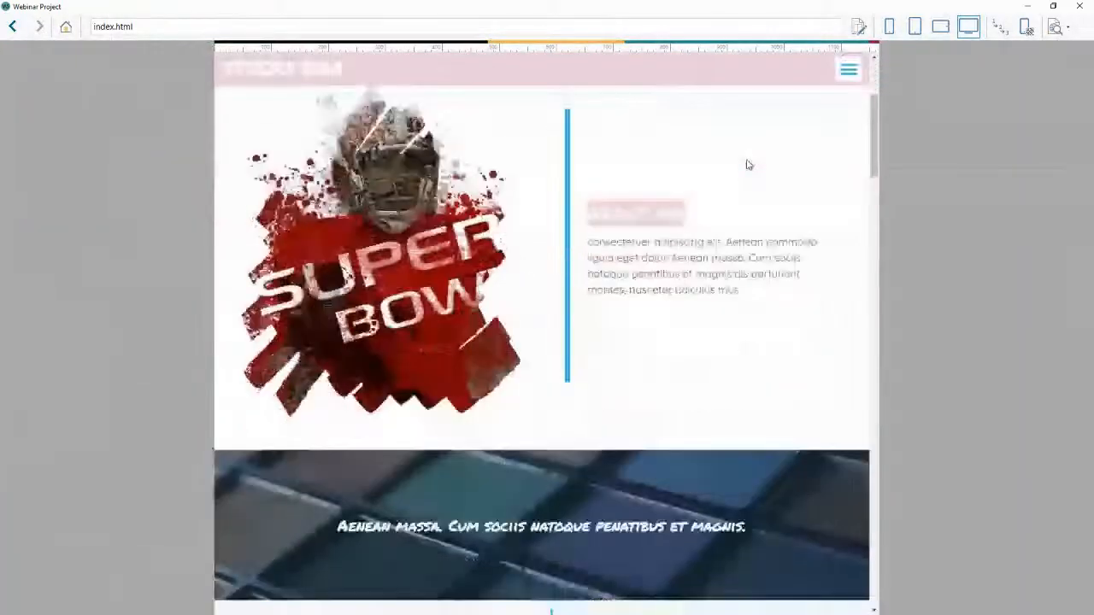
scroll(747, 167, "down", 3)
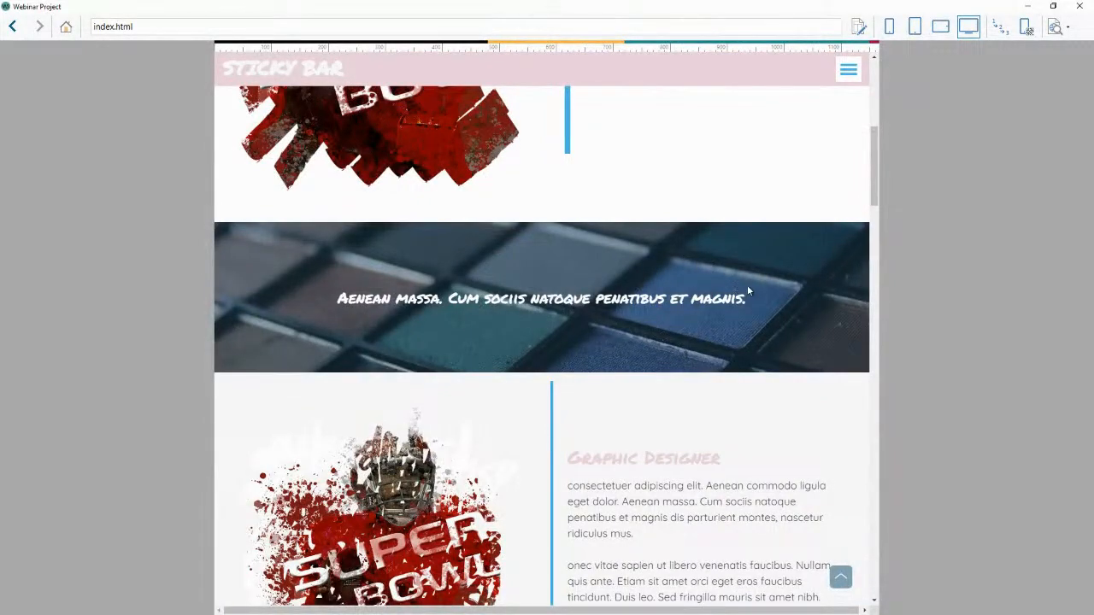
left_click(1078, 6)
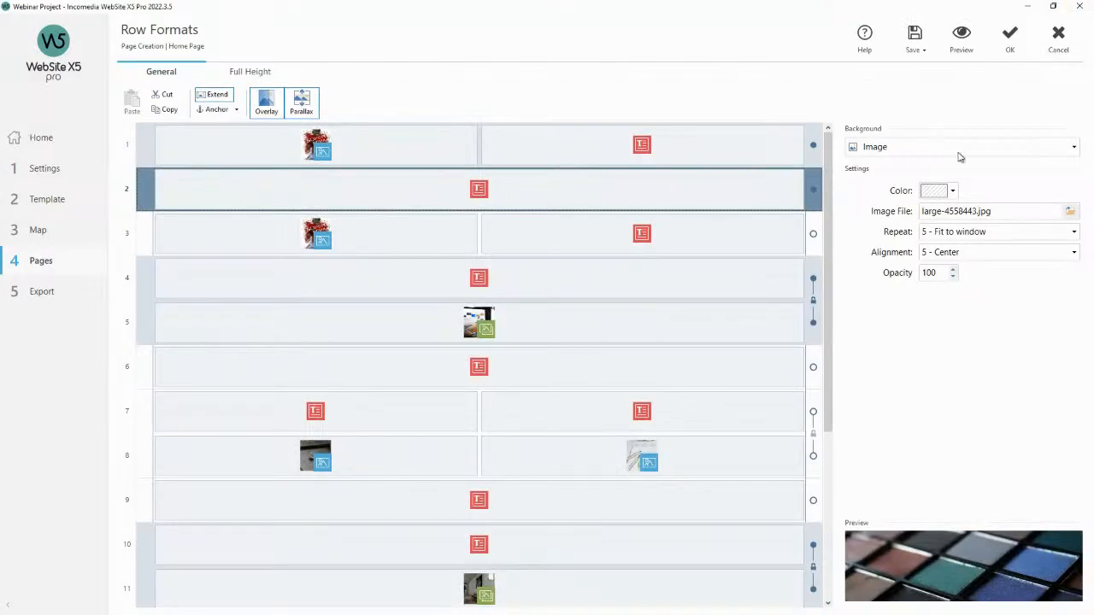
Set the second row's overlay opacity to 80.
left_click(961, 148)
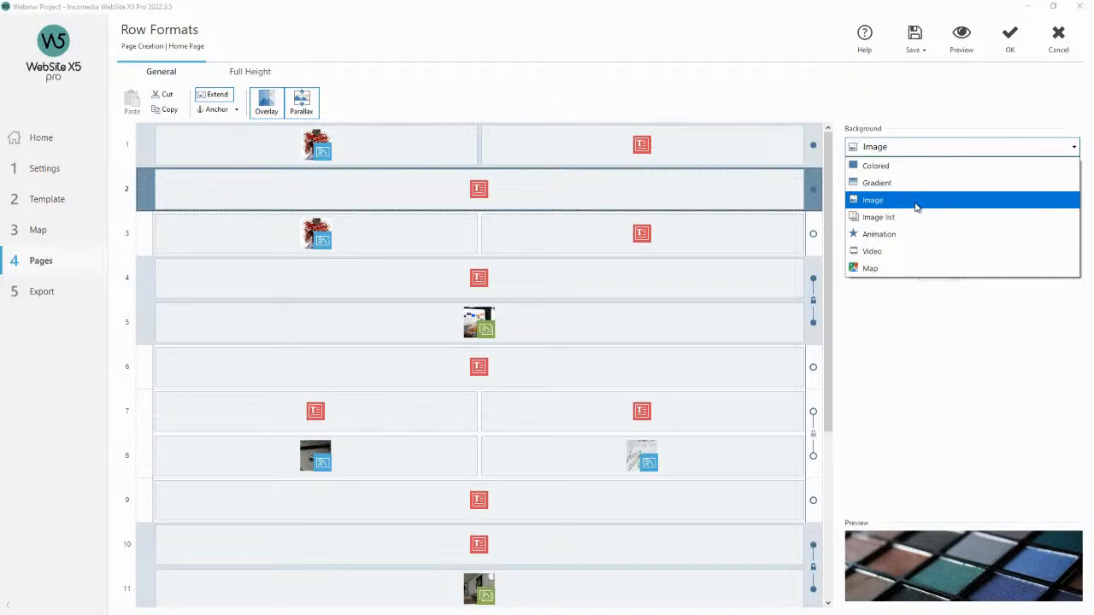
left_click(953, 99)
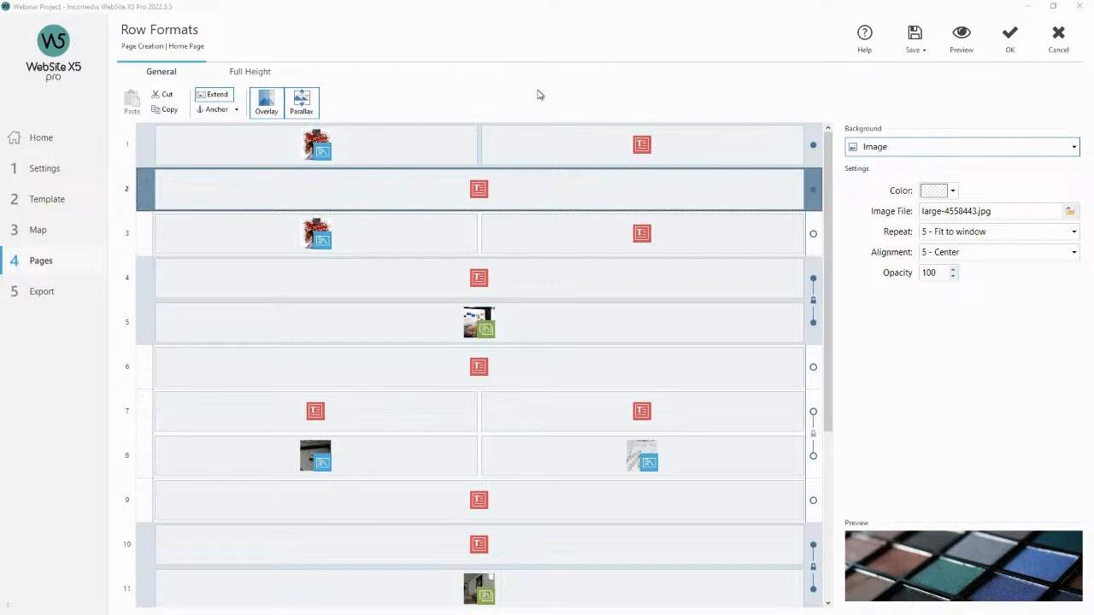
left_click(269, 104)
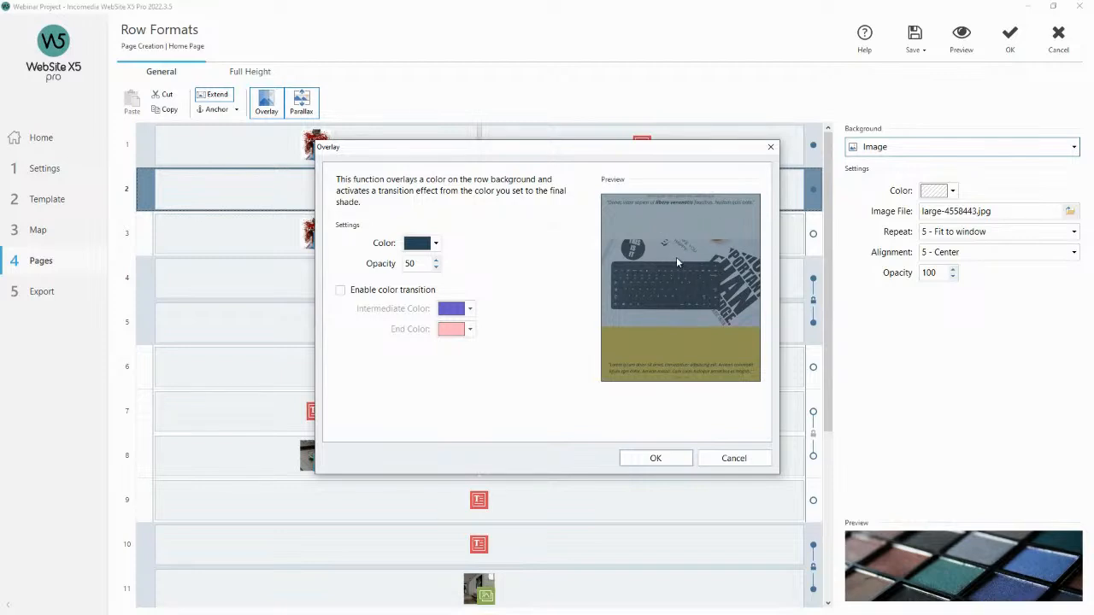
left_click(437, 260)
left_click_drag(417, 263, 387, 259)
type("80")
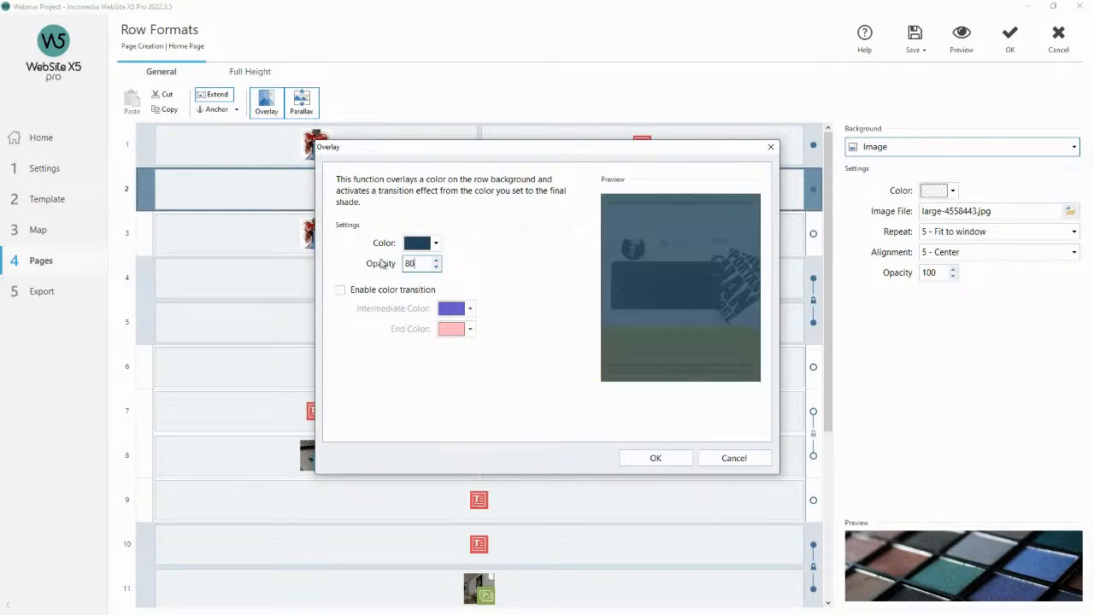
left_click(642, 458)
Preview the page and scroll to check the darker overlay on the second row.
left_click(960, 41)
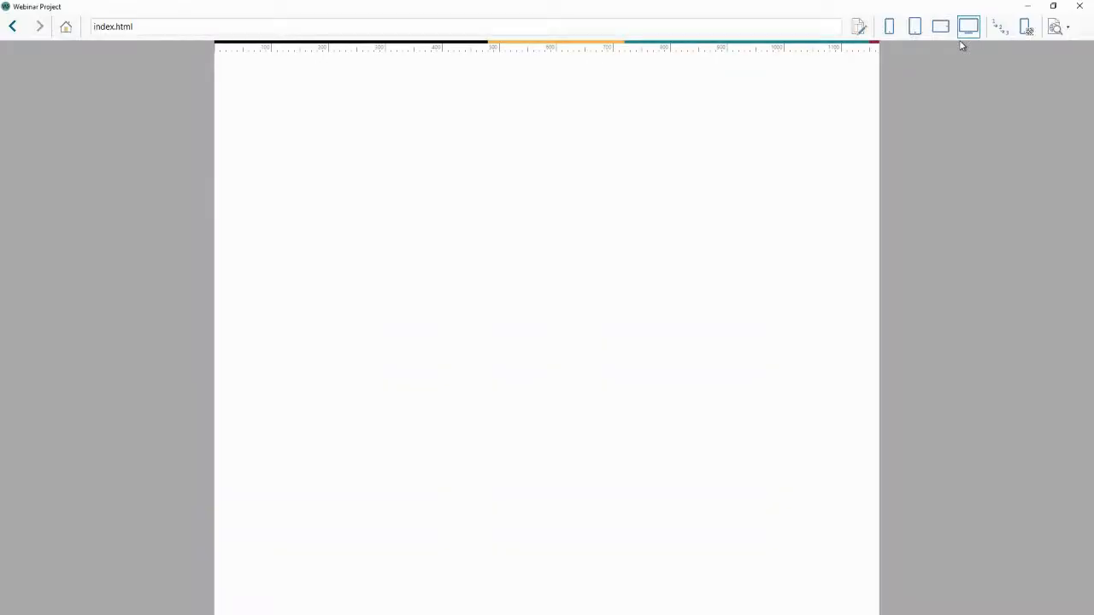
scroll(790, 168, "down", 2)
scroll(790, 168, "down", 2)
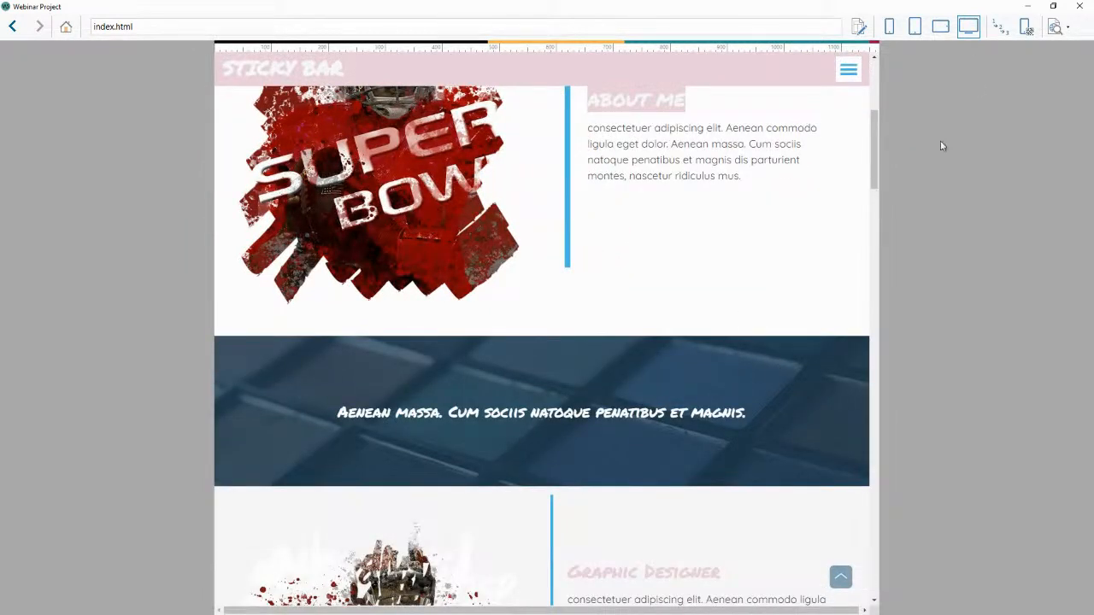
left_click(1079, 6)
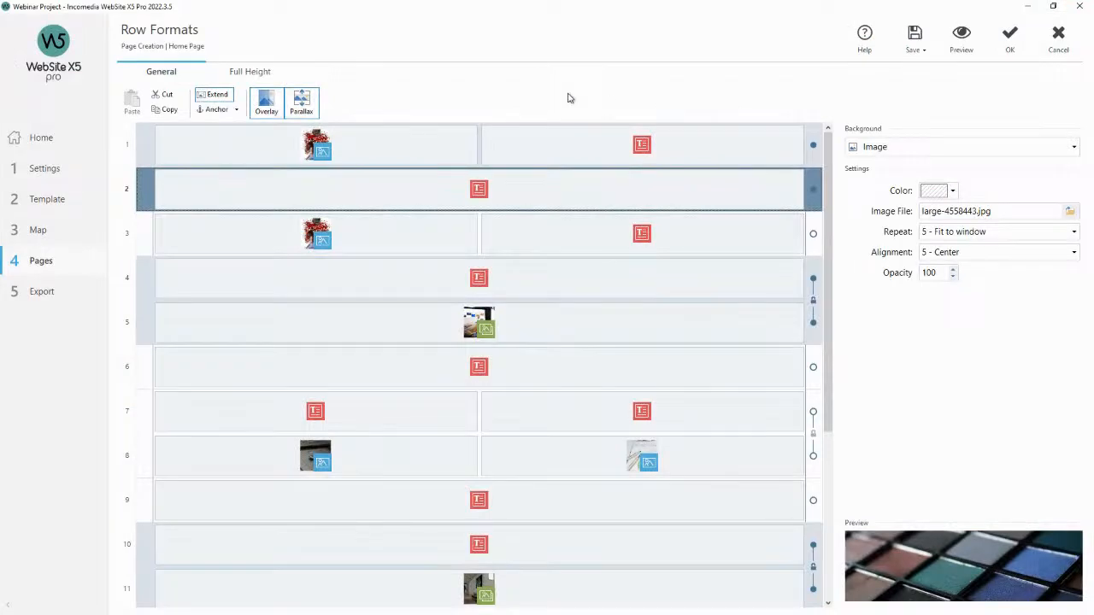
Set the second row's overlay opacity to 10.
left_click(266, 103)
double_click(414, 263)
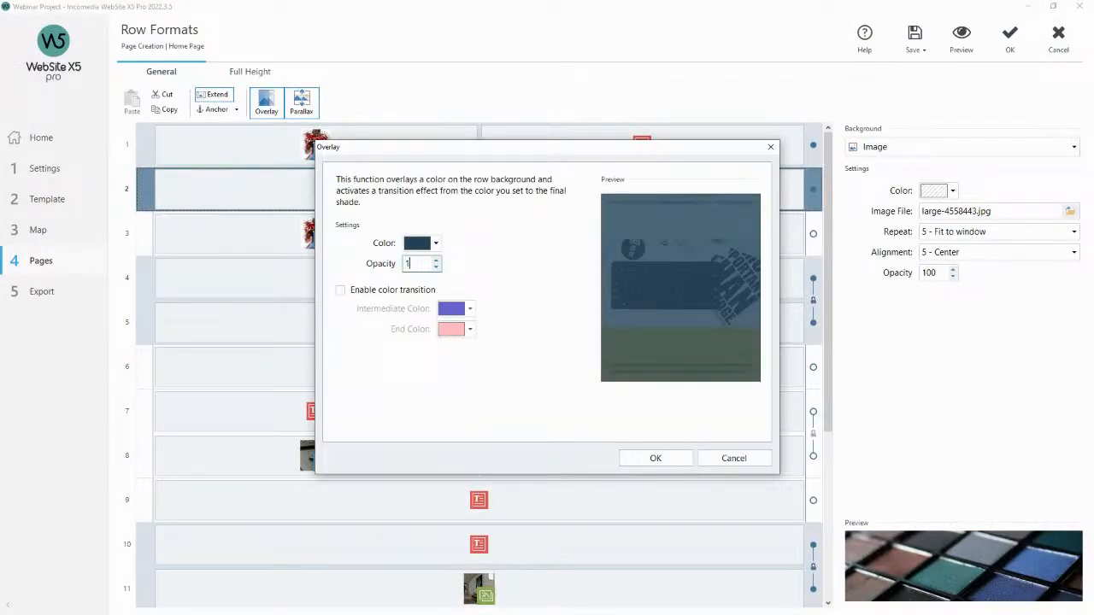
type("10")
left_click(655, 459)
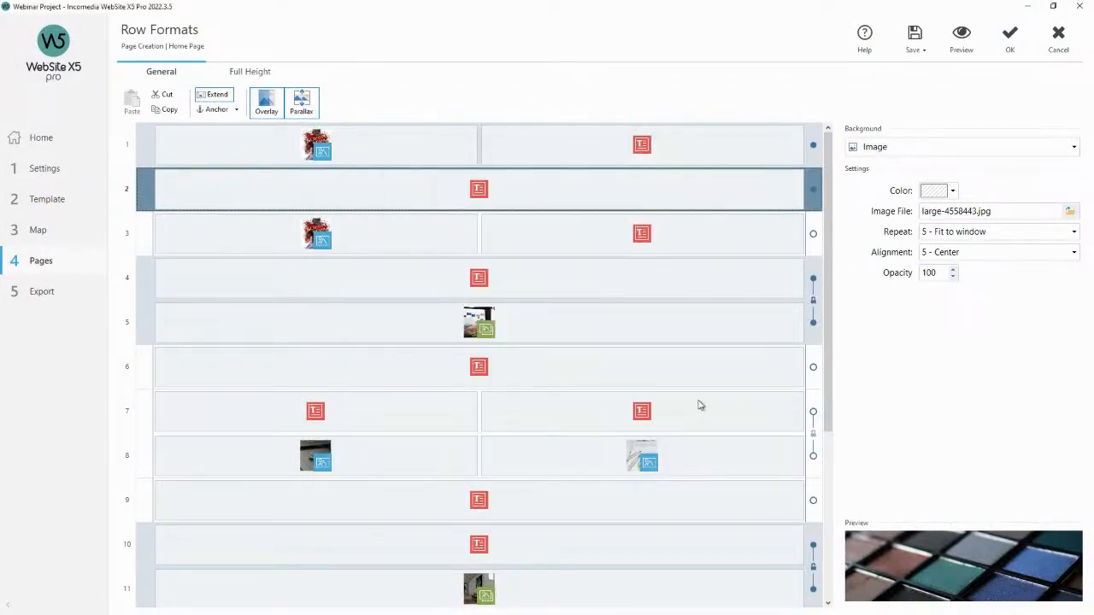
Preview the page and scroll to check the lighter overlay on the second row.
left_click(961, 38)
scroll(795, 175, "down", 2)
scroll(785, 179, "down", 2)
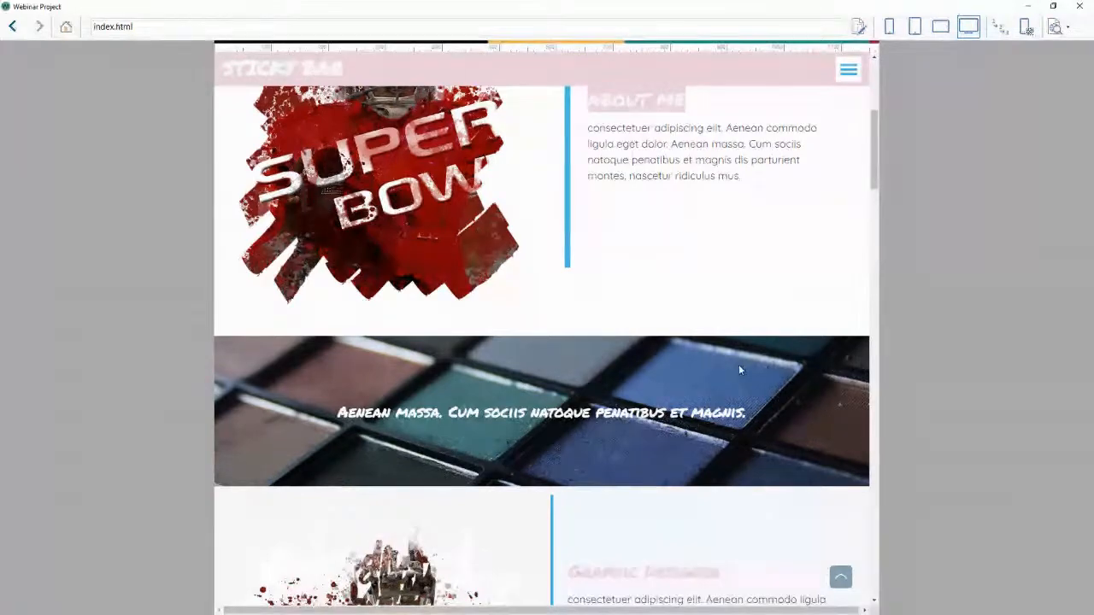
left_click(1077, 5)
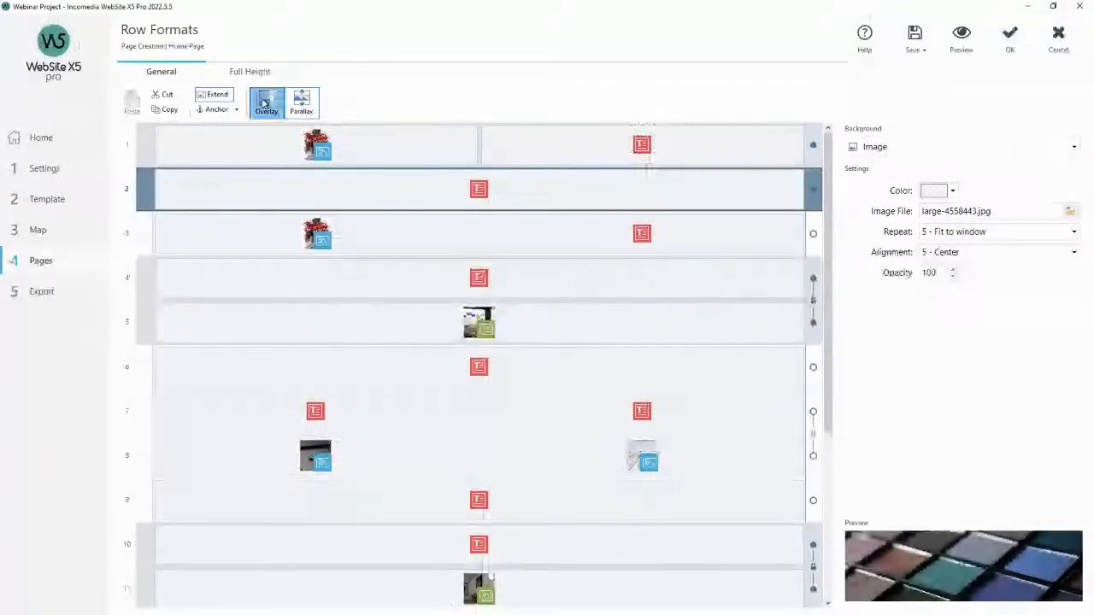
Set the second row's parallax effect to Parallax.
left_click(306, 101)
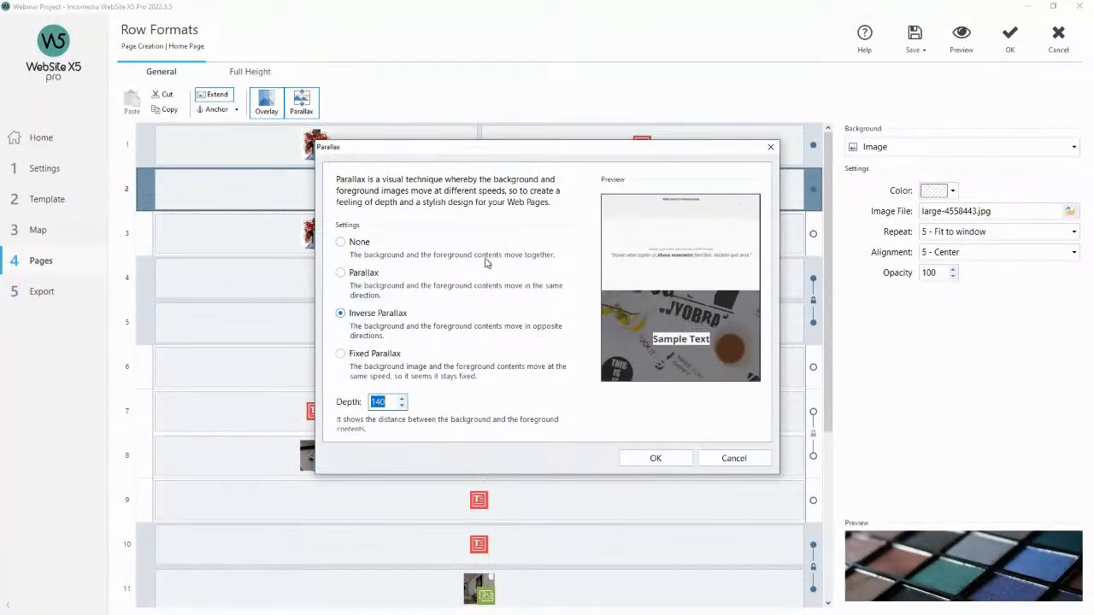
left_click(360, 275)
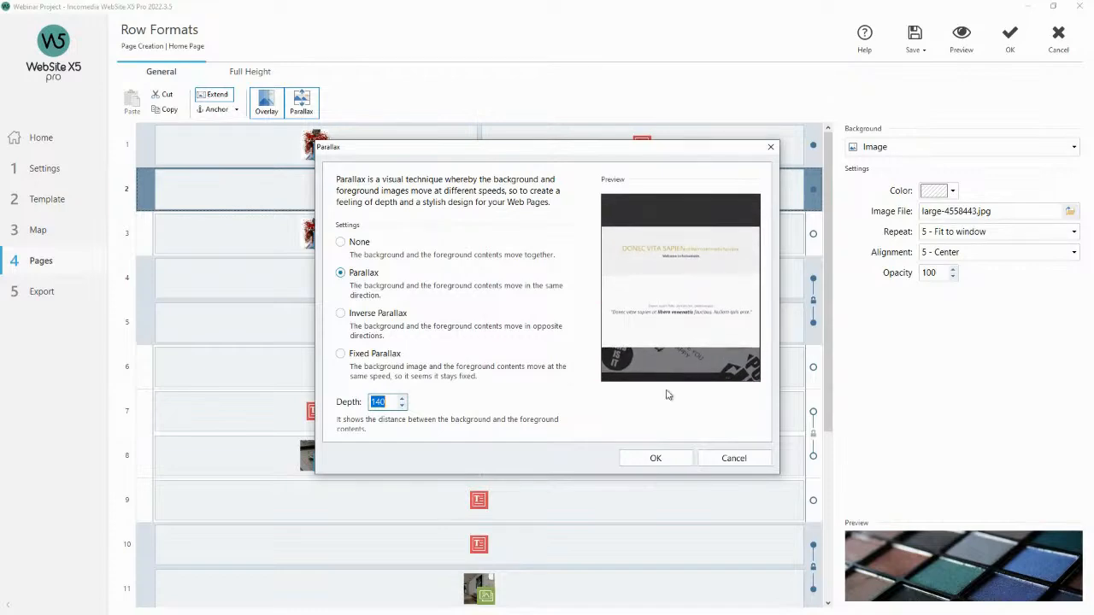
left_click(658, 459)
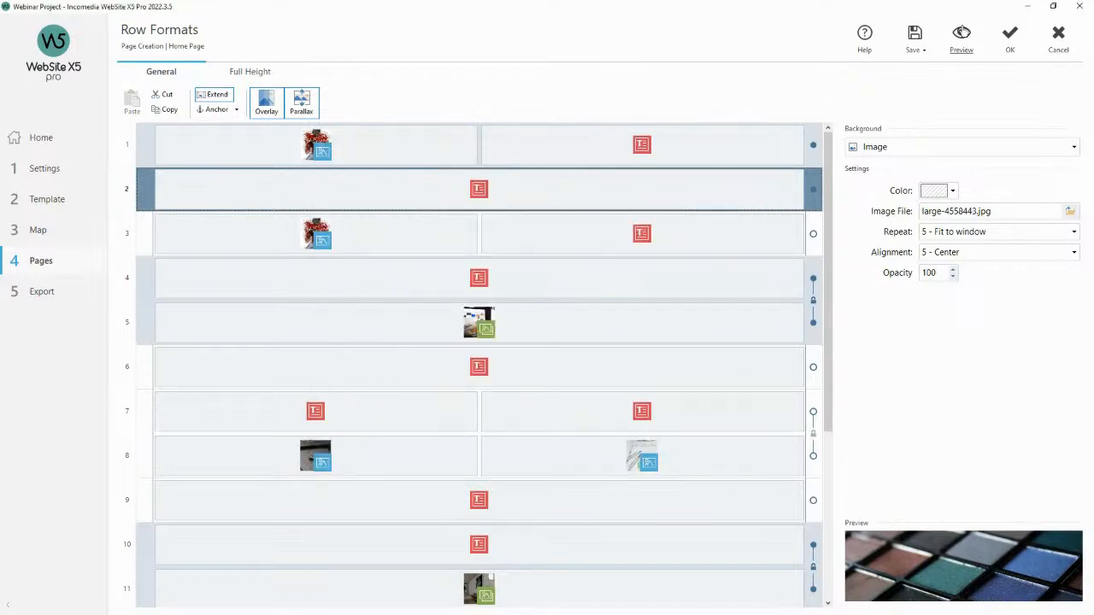
Preview the page and scroll to check the parallax scrolling of the second row's background.
left_click(962, 34)
scroll(744, 146, "down", 5)
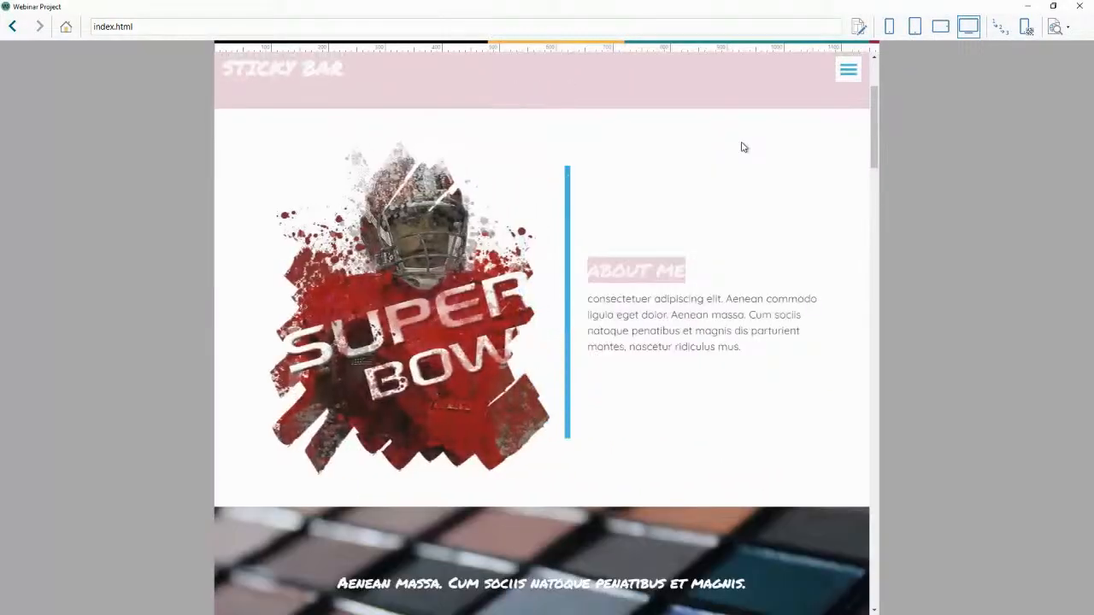
scroll(677, 276, "down", 3)
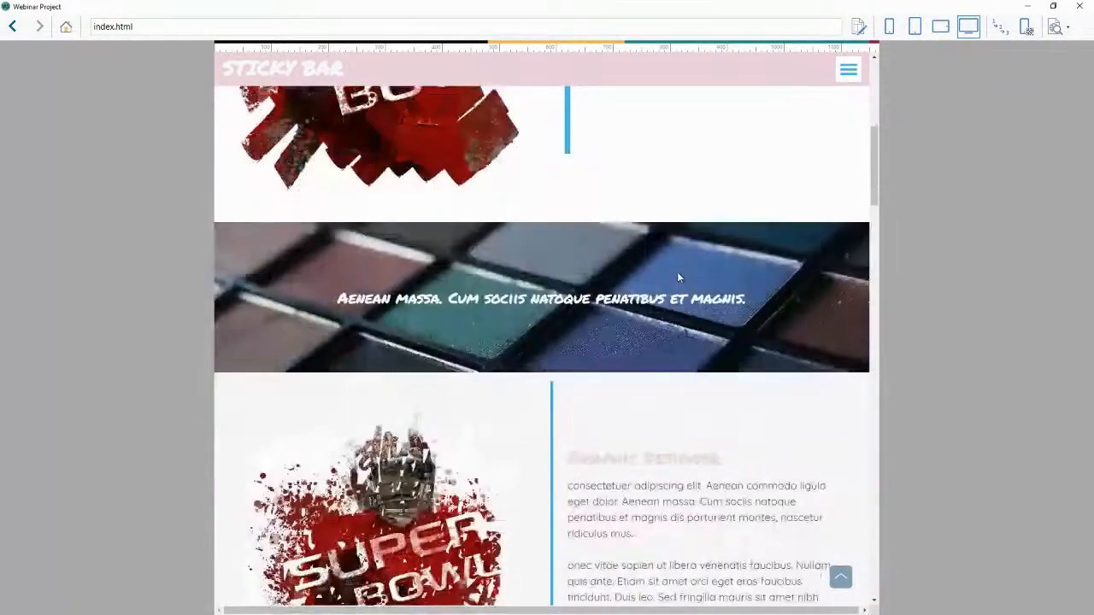
scroll(676, 278, "down", 3)
scroll(644, 219, "up", 5)
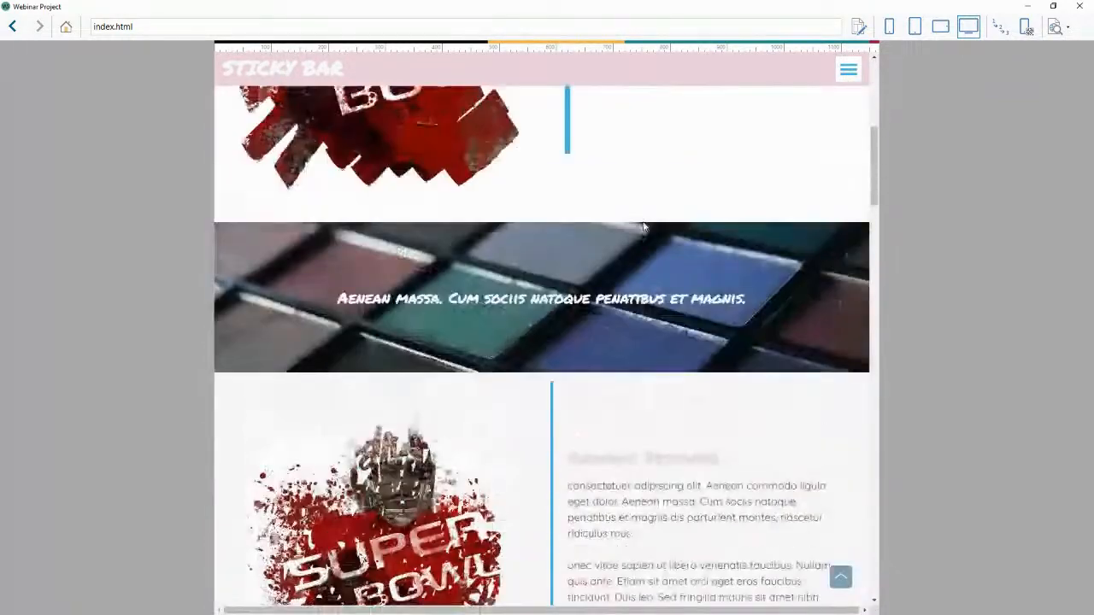
scroll(653, 250, "up", 3)
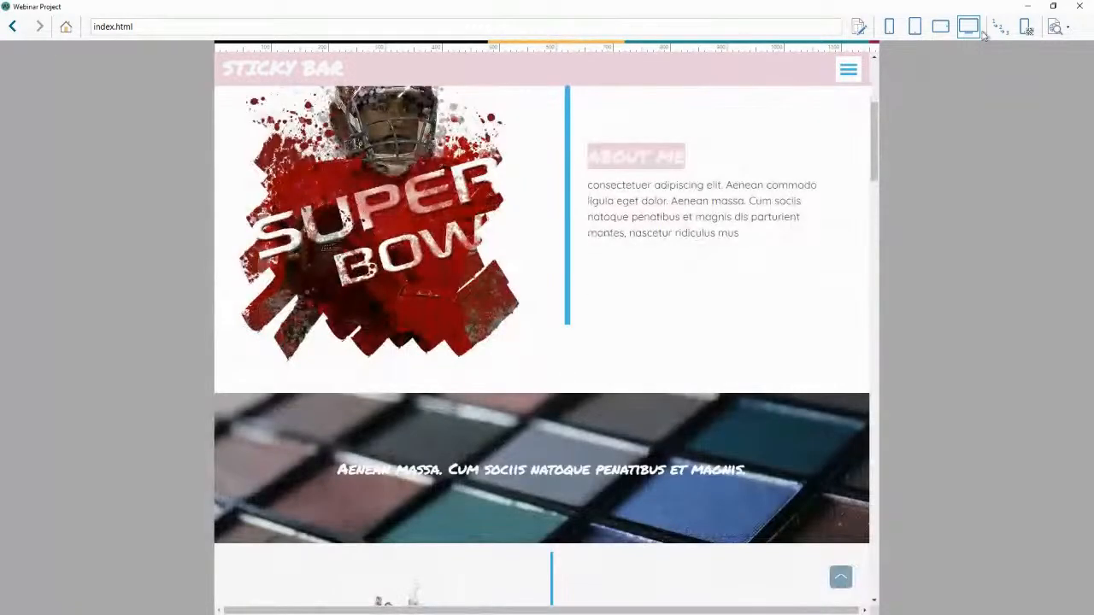
left_click(1078, 7)
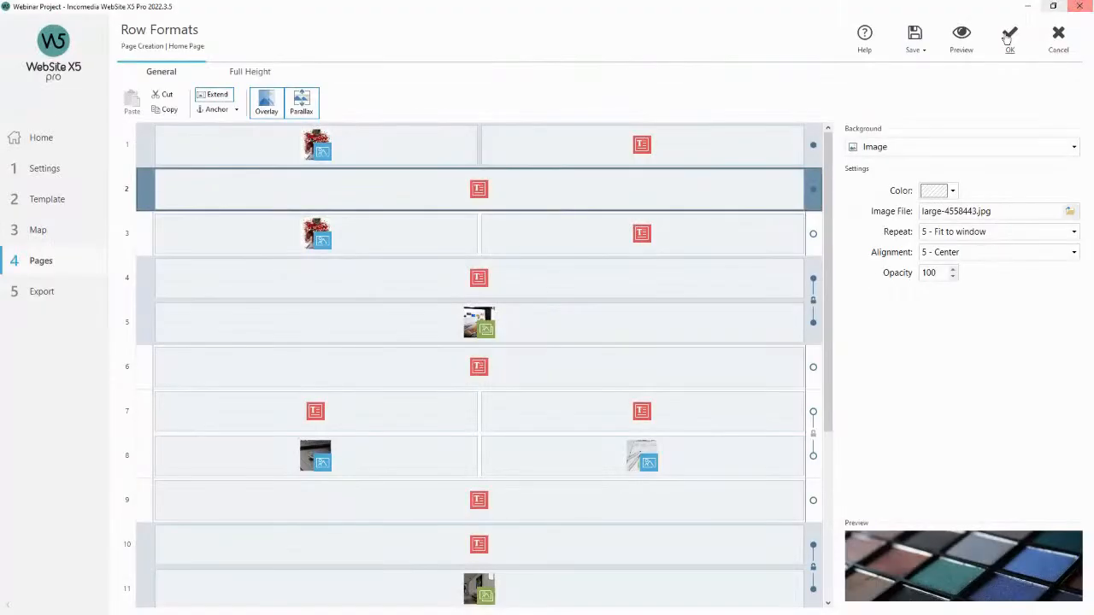
Set the second row's parallax effect to Fixed Parallax.
left_click(300, 104)
left_click(351, 354)
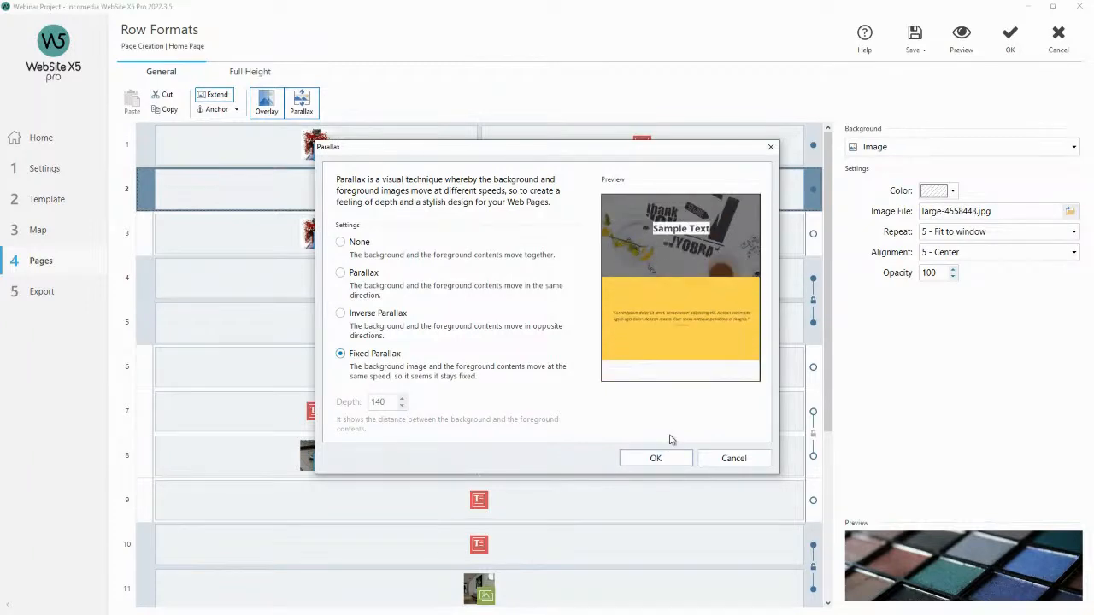
left_click(655, 458)
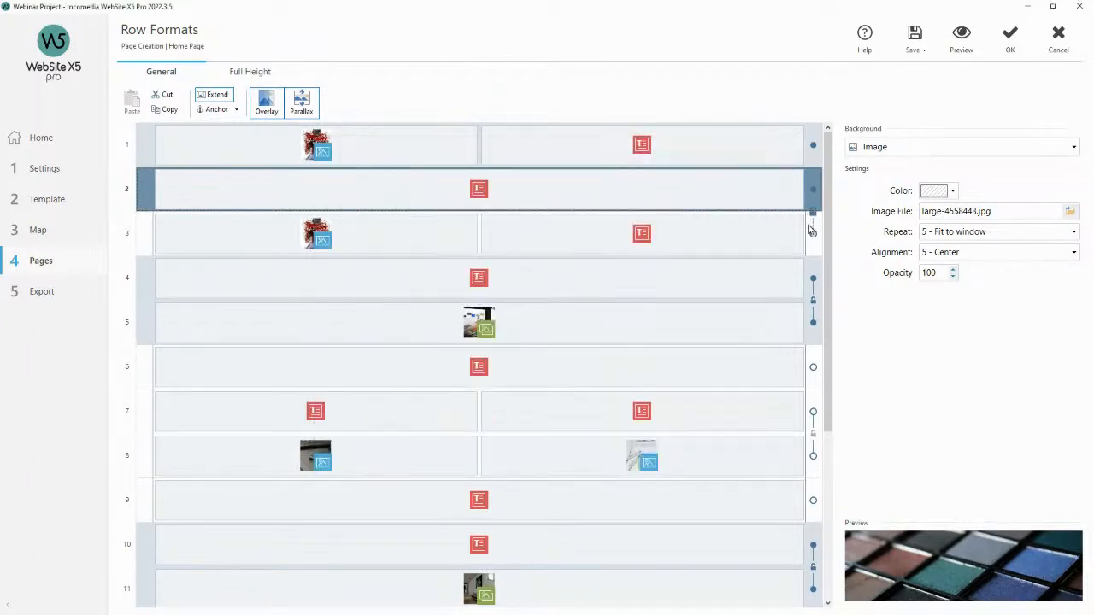
Preview the page and scroll to check the fixed parallax on the second row, then confirm the row formats.
left_click(957, 38)
scroll(728, 133, "down", 2)
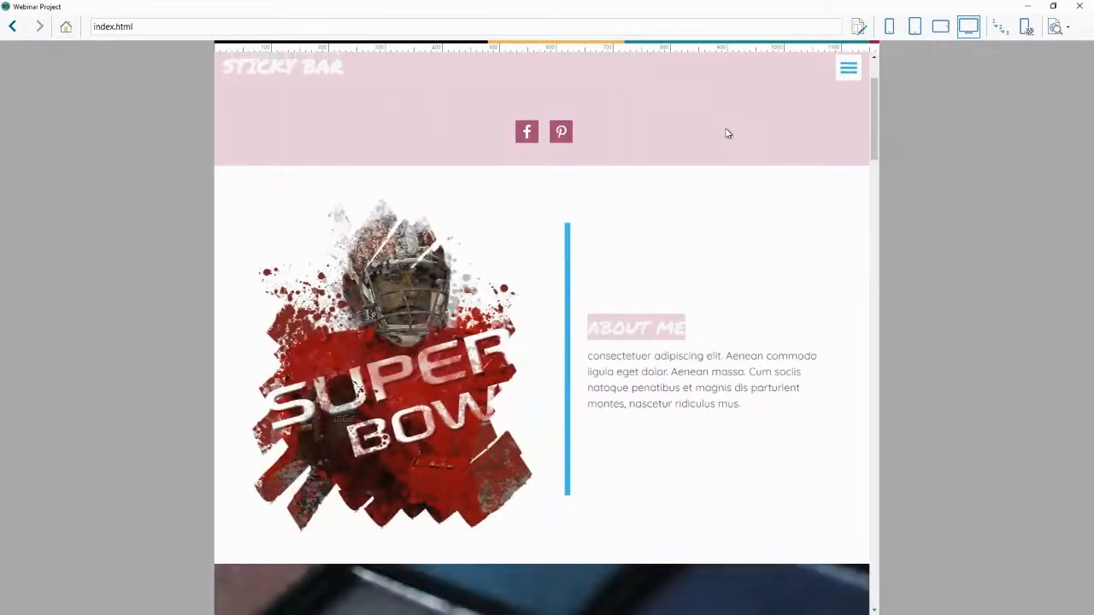
scroll(727, 133, "down", 5)
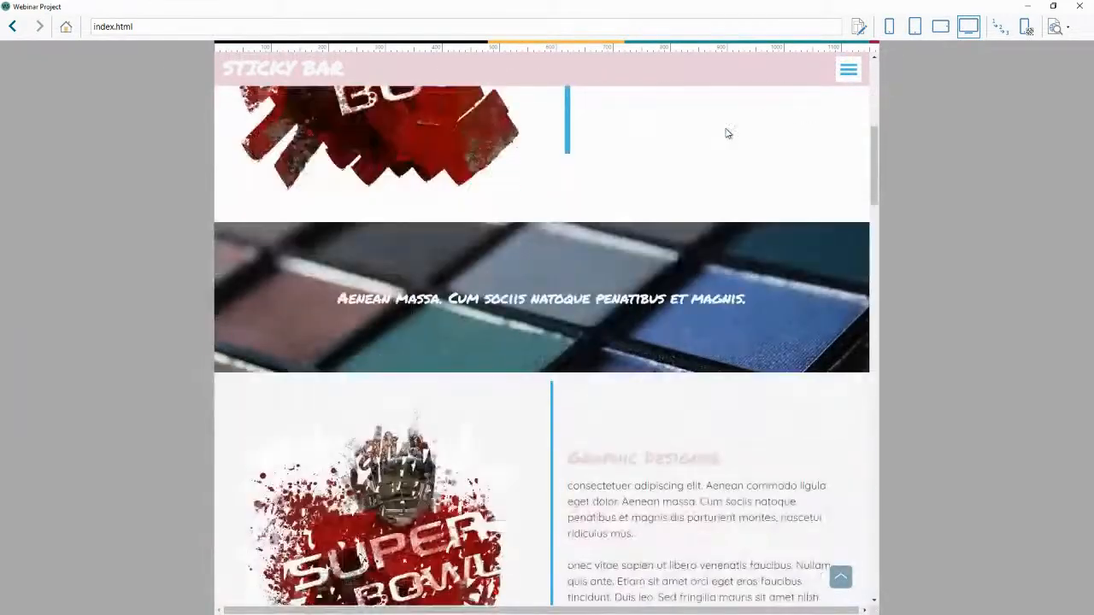
scroll(727, 133, "down", 1)
scroll(615, 224, "up", 1)
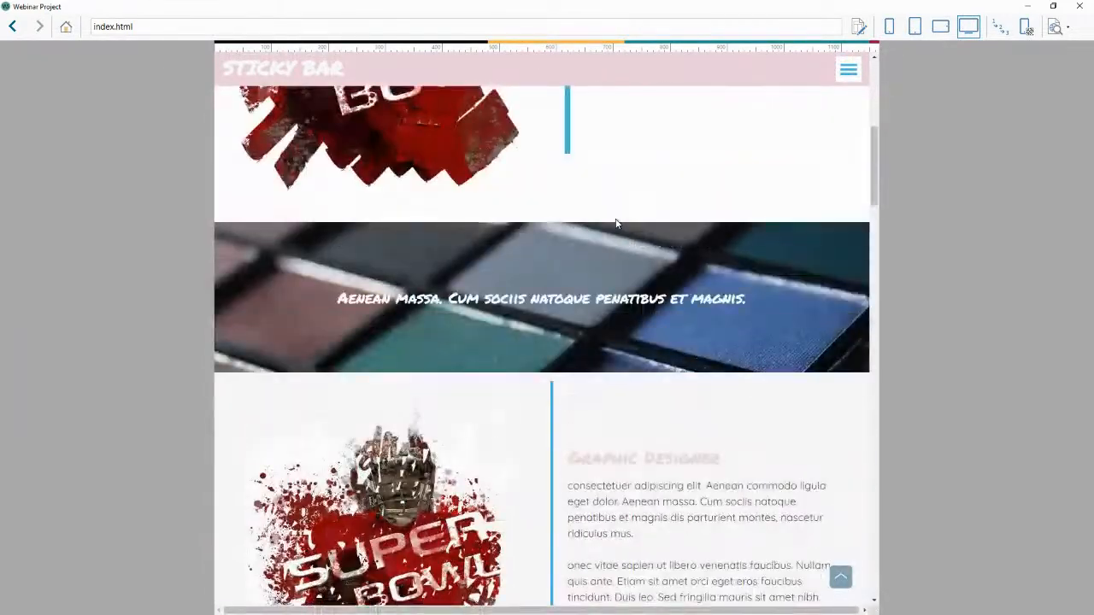
scroll(631, 323, "up", 3)
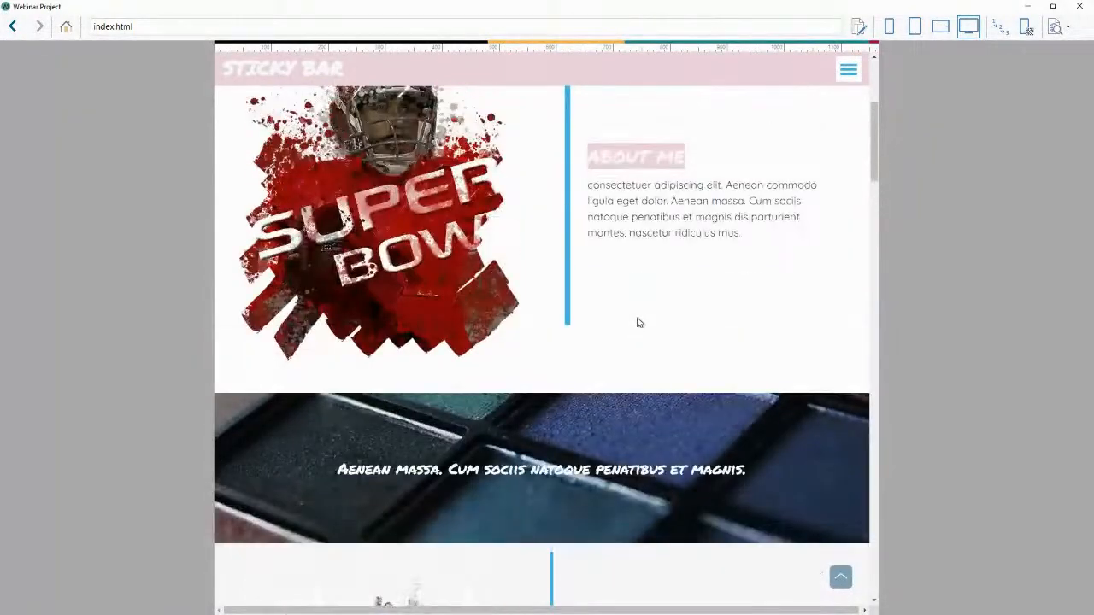
left_click(1079, 6)
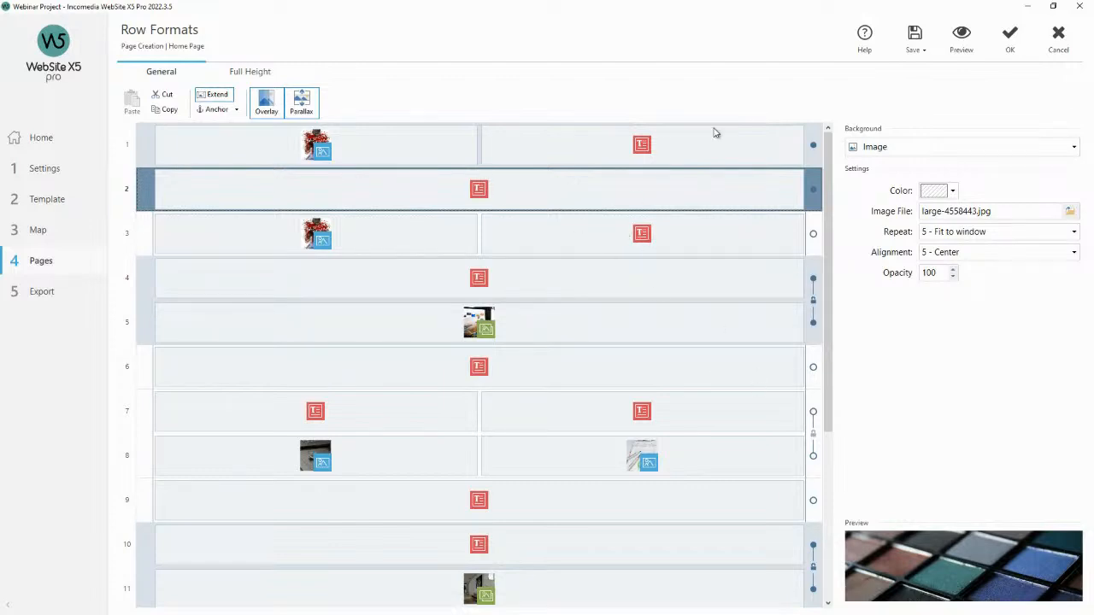
left_click(1010, 47)
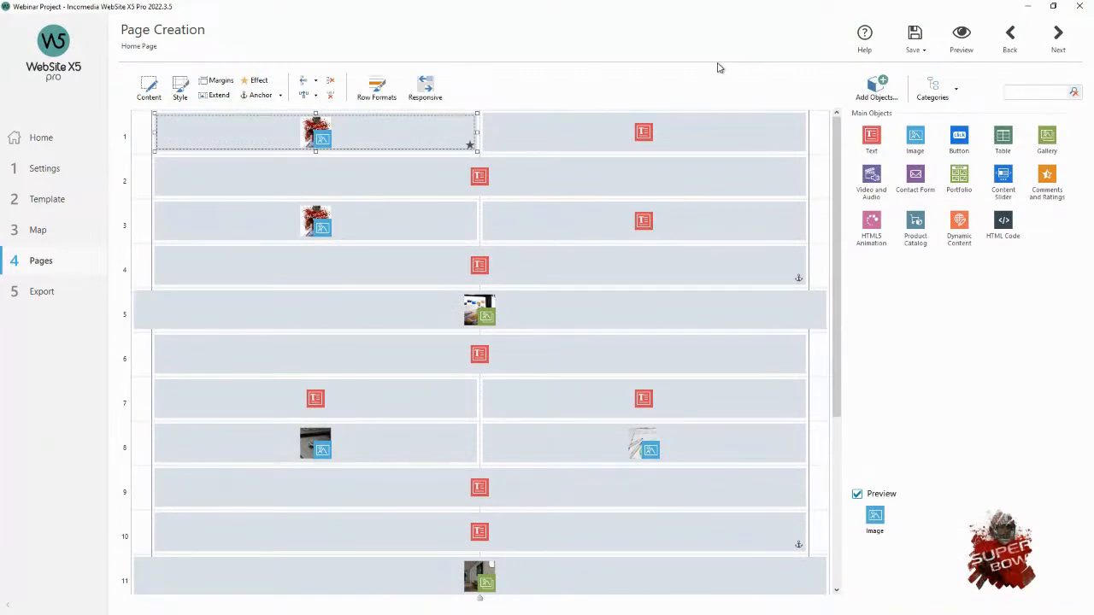
Select the text objects in the first two rows and preview the top of the home page.
left_click(619, 136)
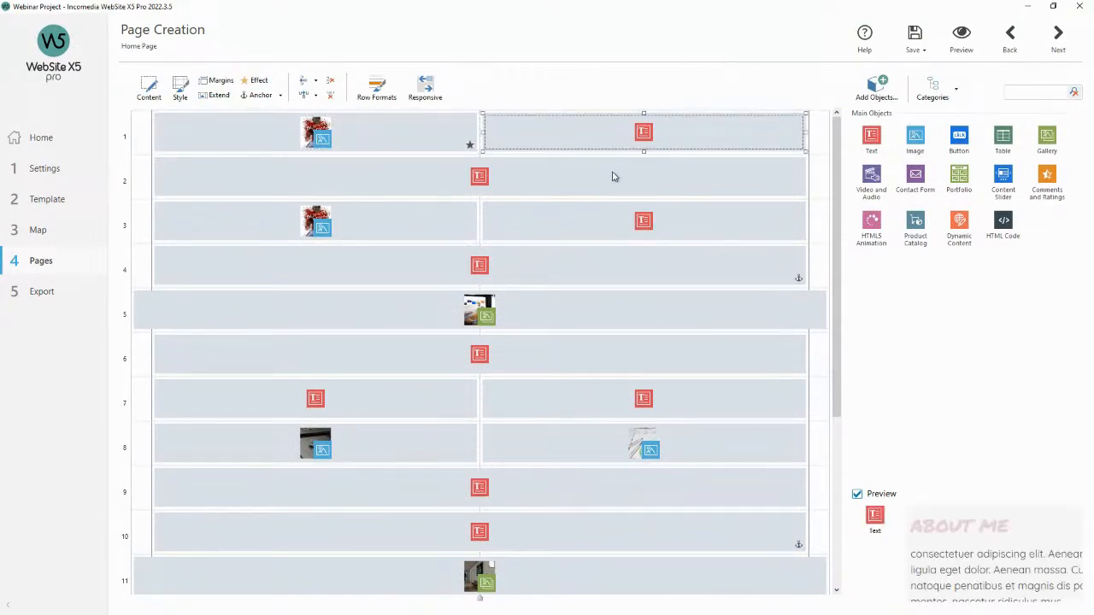
left_click(612, 178)
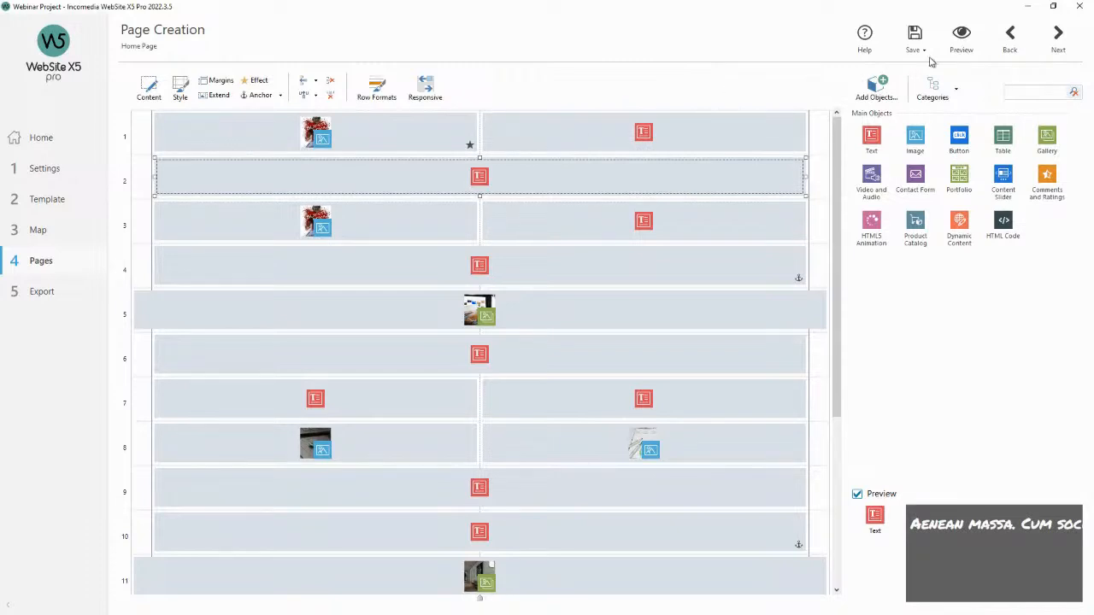
left_click(957, 47)
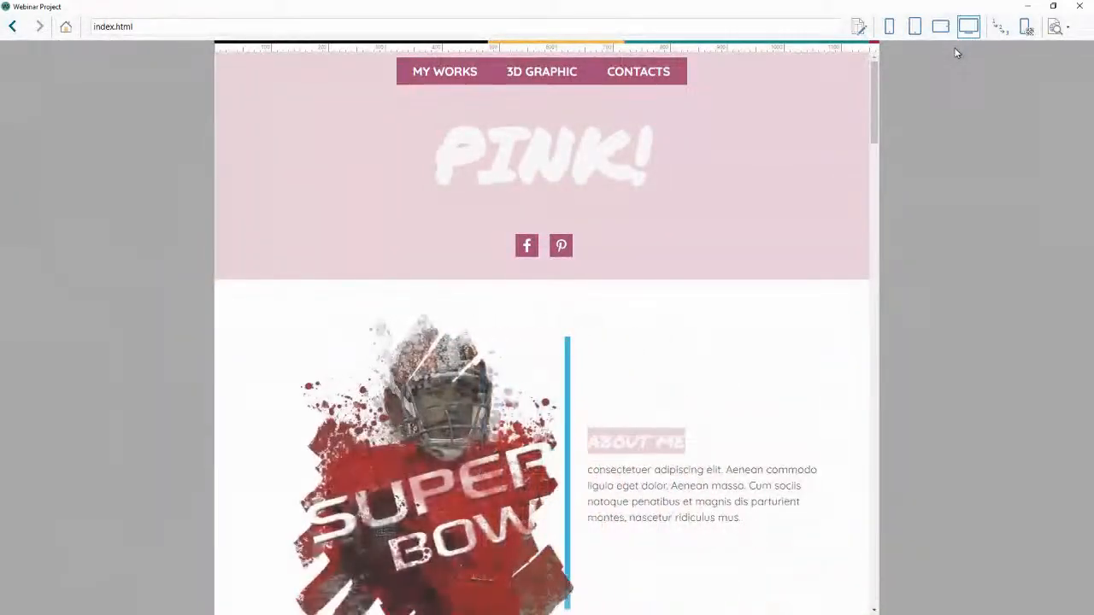
scroll(795, 134, "down", 1)
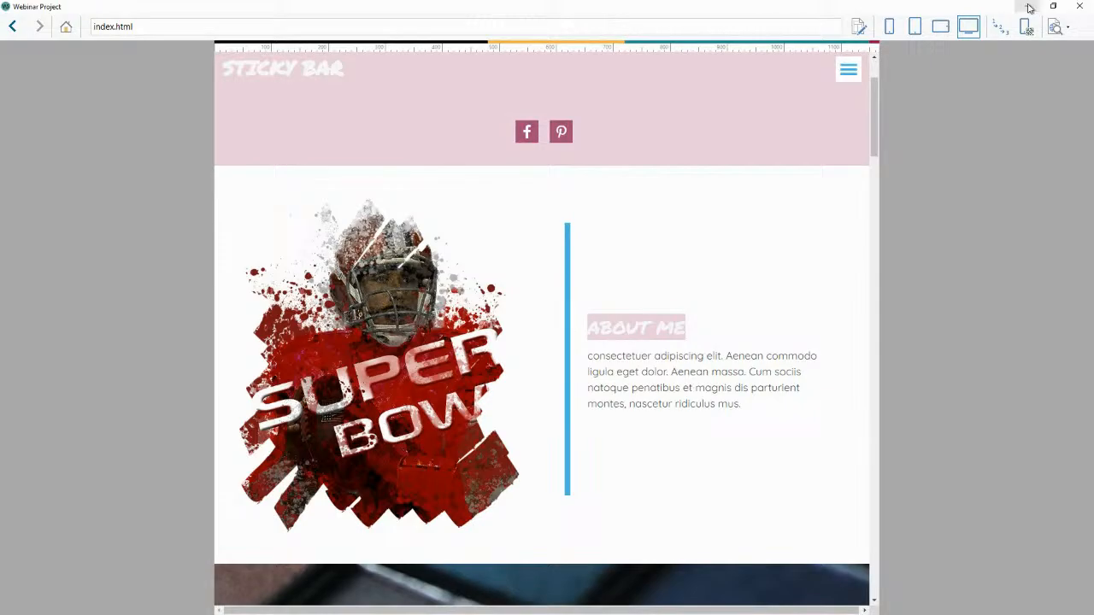
left_click(1079, 6)
Open the About Me text object in the first row to inspect its content.
left_click(609, 142)
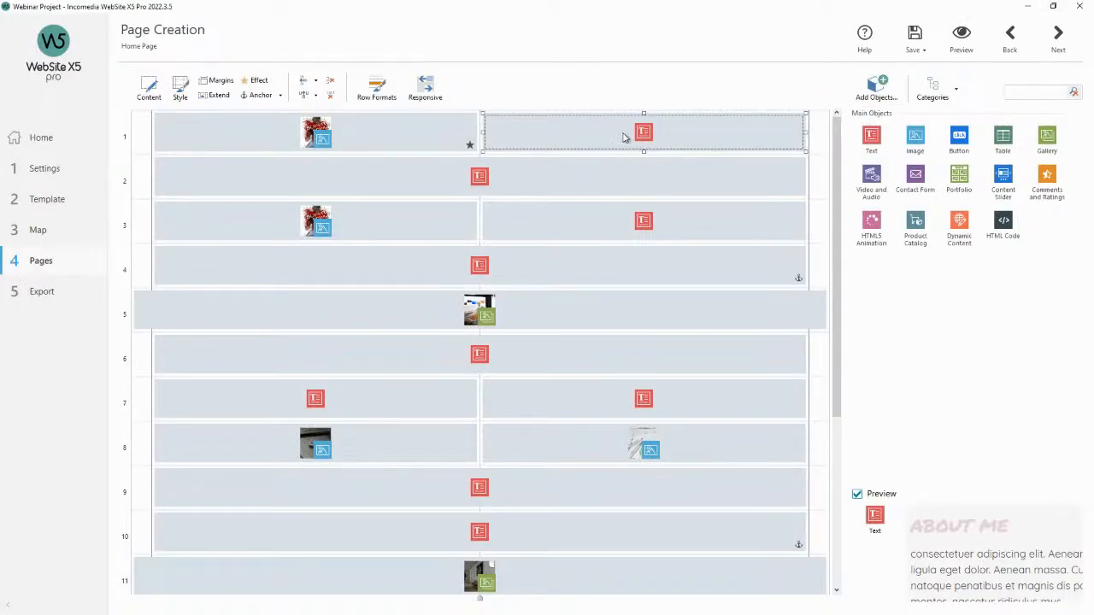
double_click(624, 137)
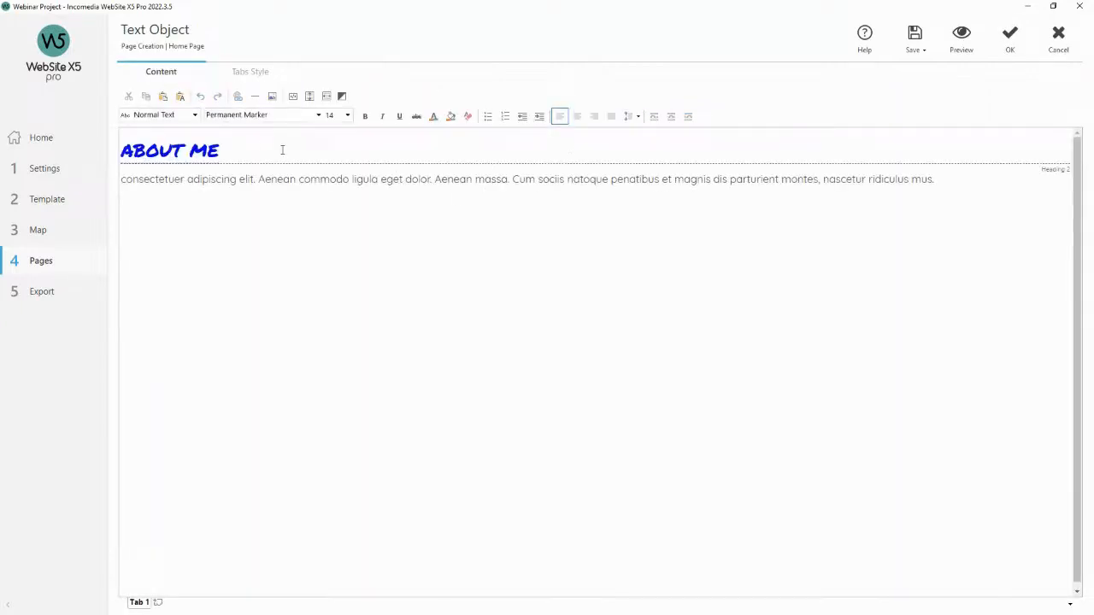
left_click(1002, 43)
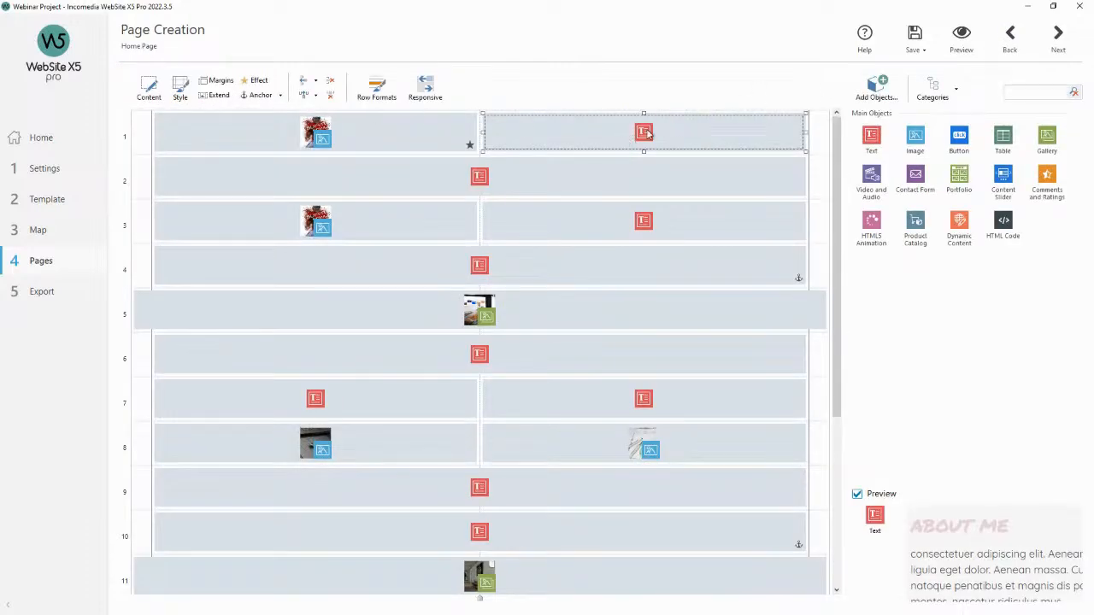
Open the About Me text object's style and try the Image and Colored background types.
left_click(179, 85)
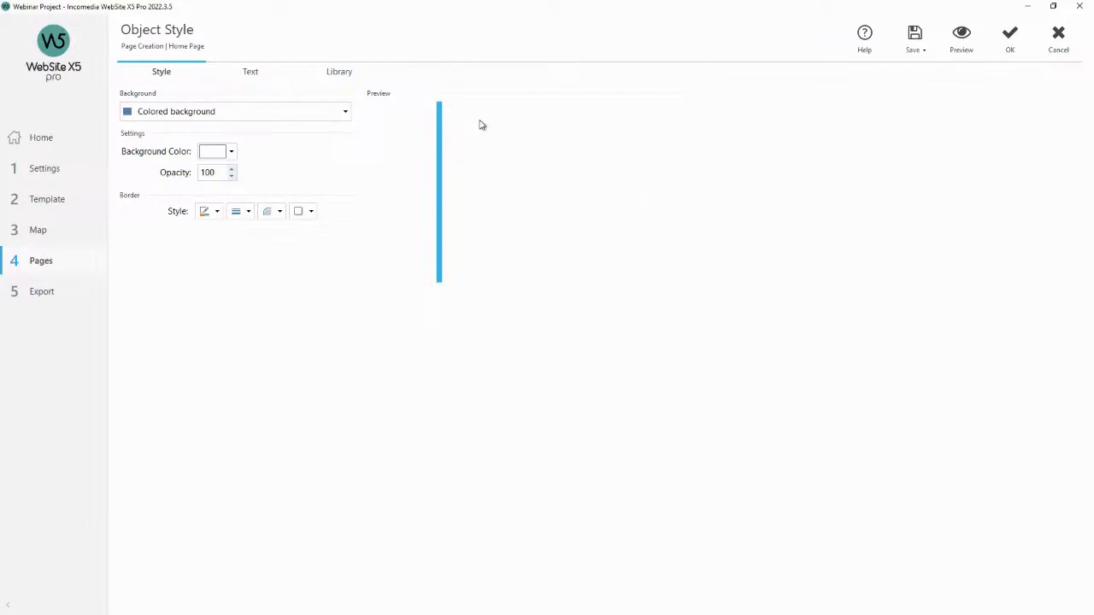
left_click(341, 114)
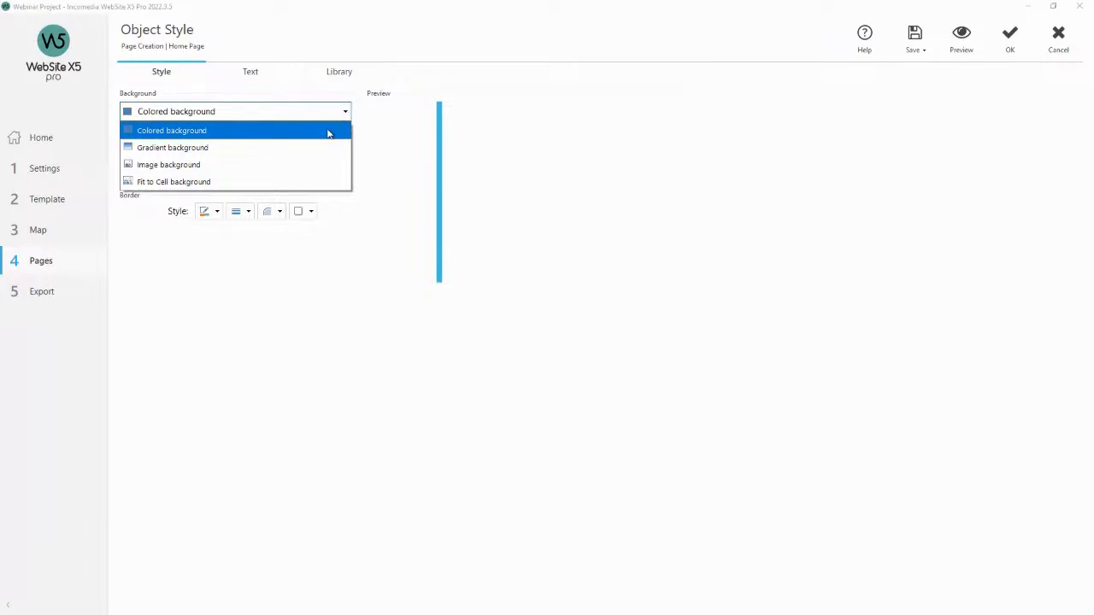
left_click(305, 166)
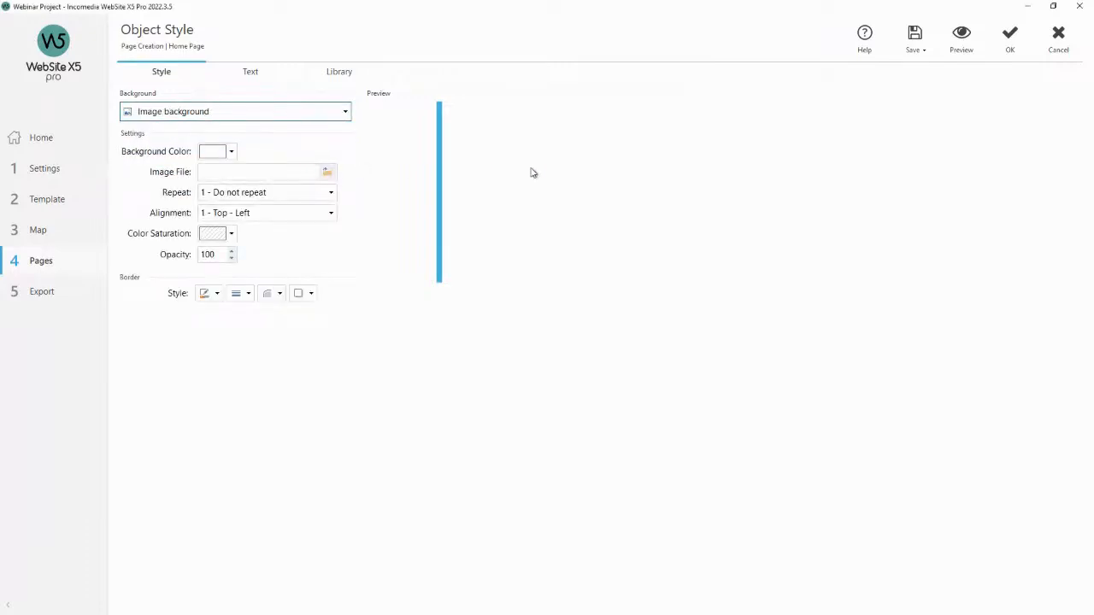
left_click(345, 112)
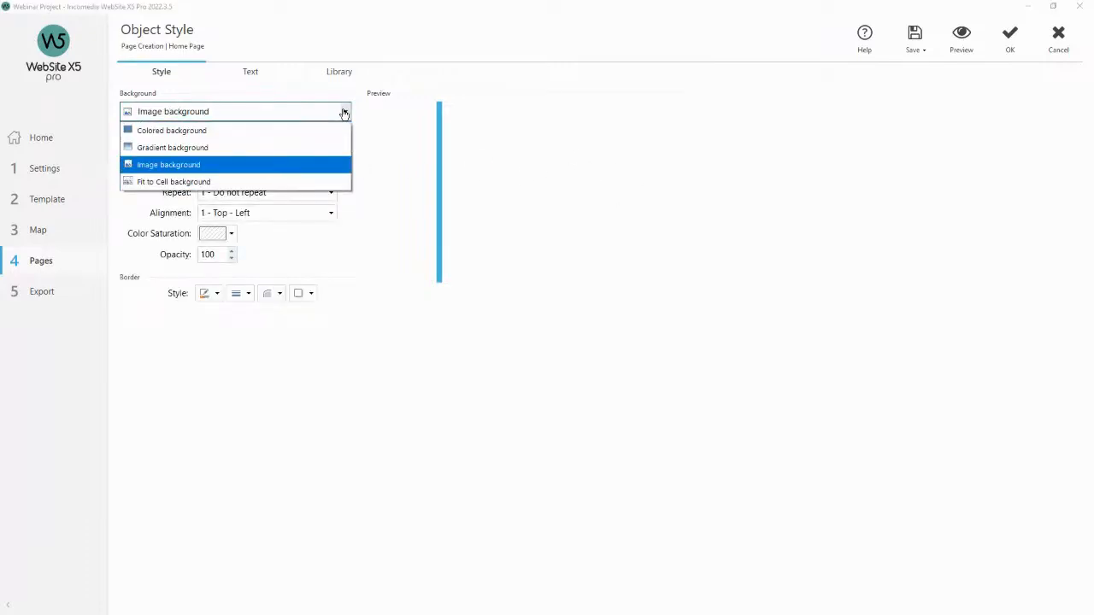
left_click(239, 134)
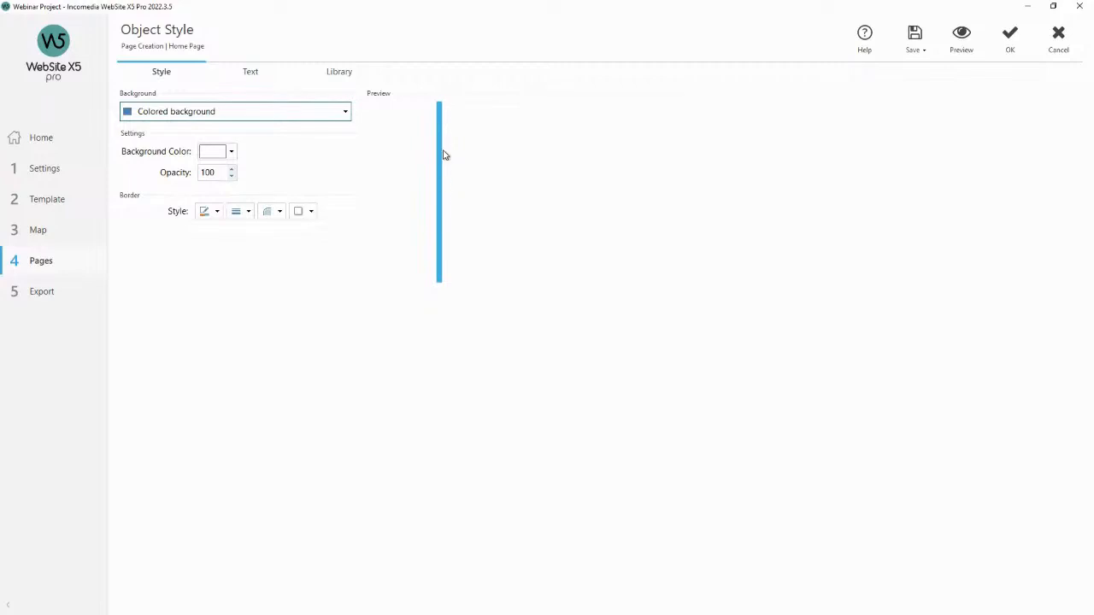
Set the About Me text object's border colour to light pink.
left_click(249, 212)
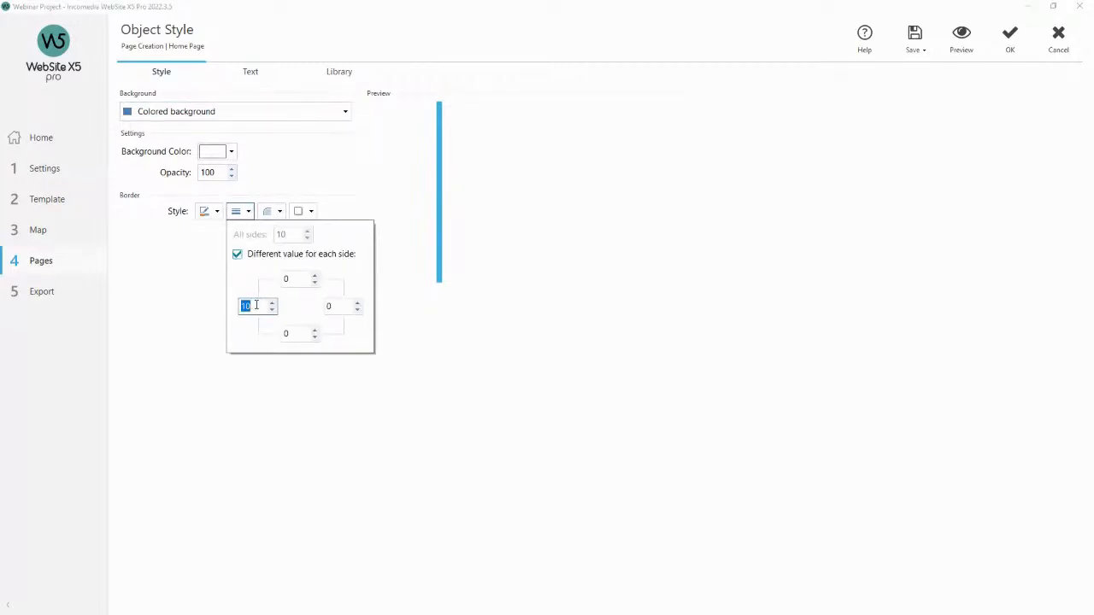
left_click(402, 178)
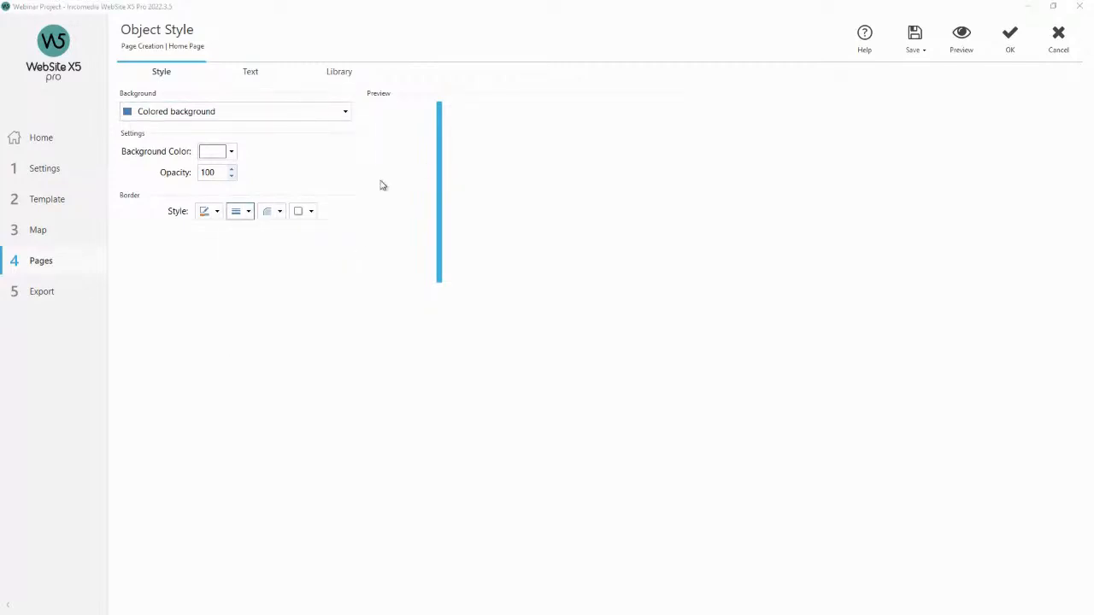
left_click(216, 212)
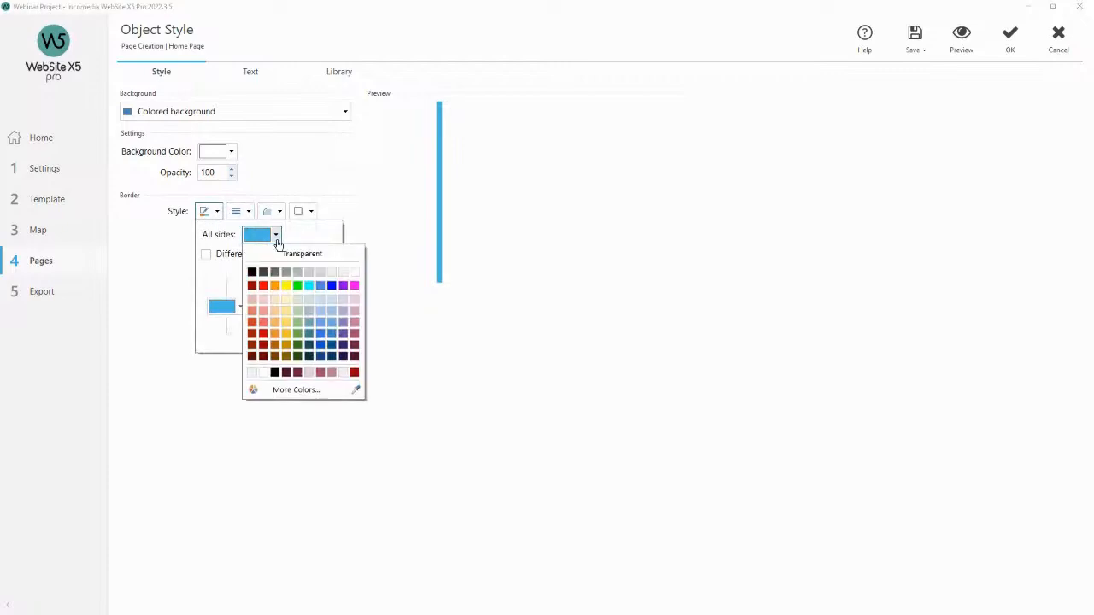
left_click(355, 308)
left_click(359, 237)
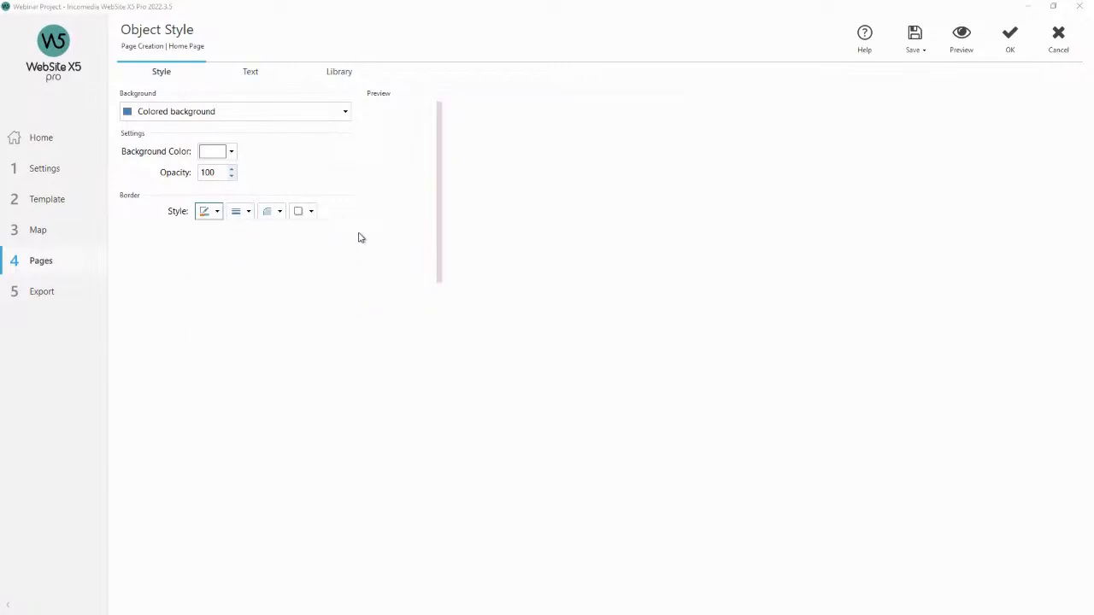
Preview the page to check the pink border beside the About Me text.
left_click(960, 38)
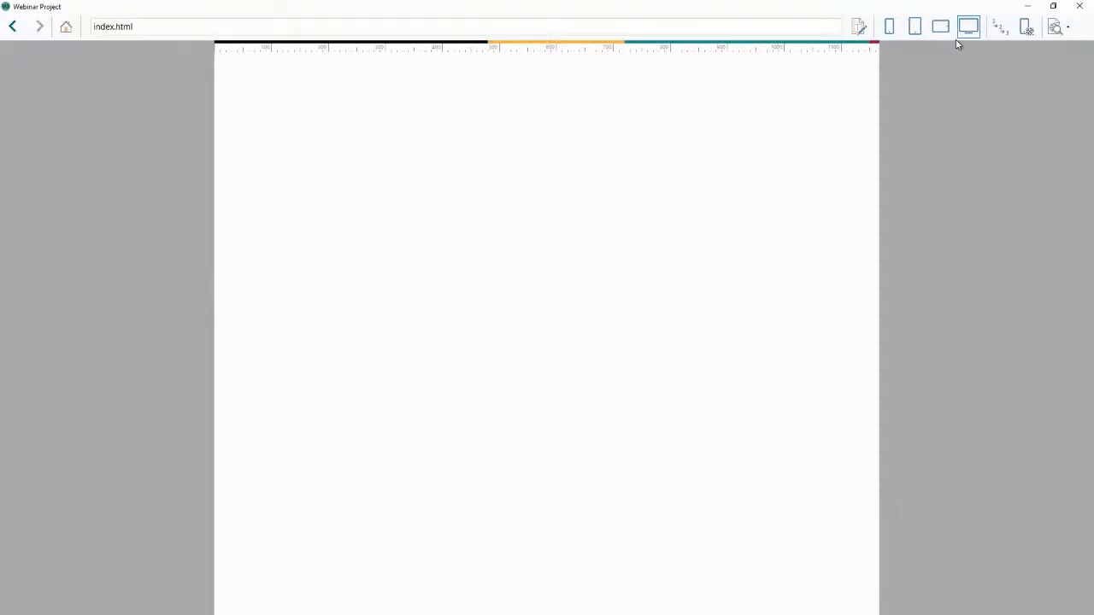
scroll(727, 151, "down", 3)
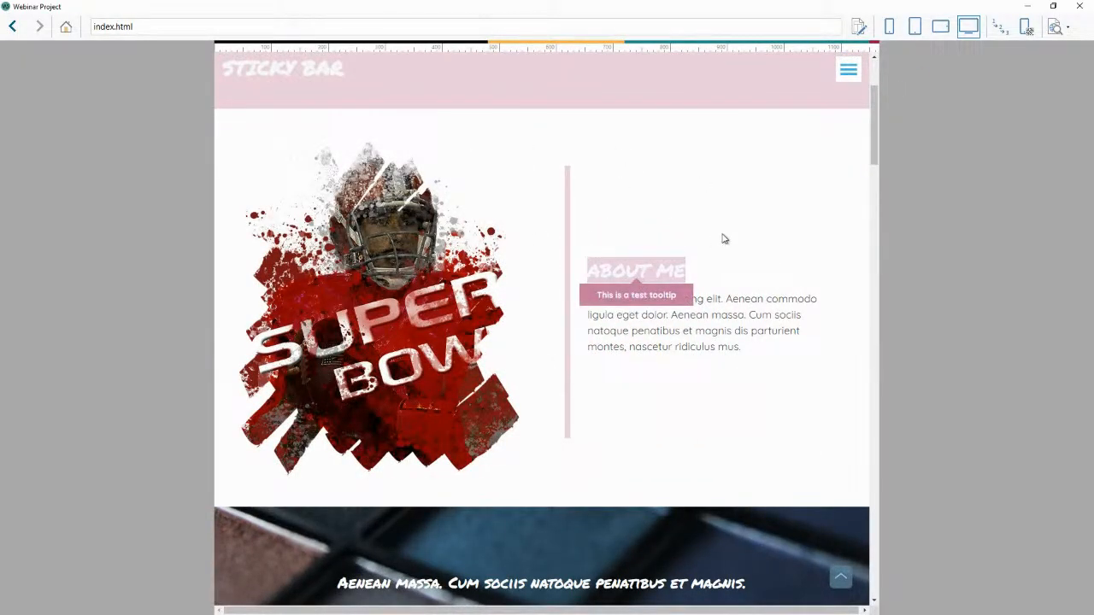
left_click(1074, 7)
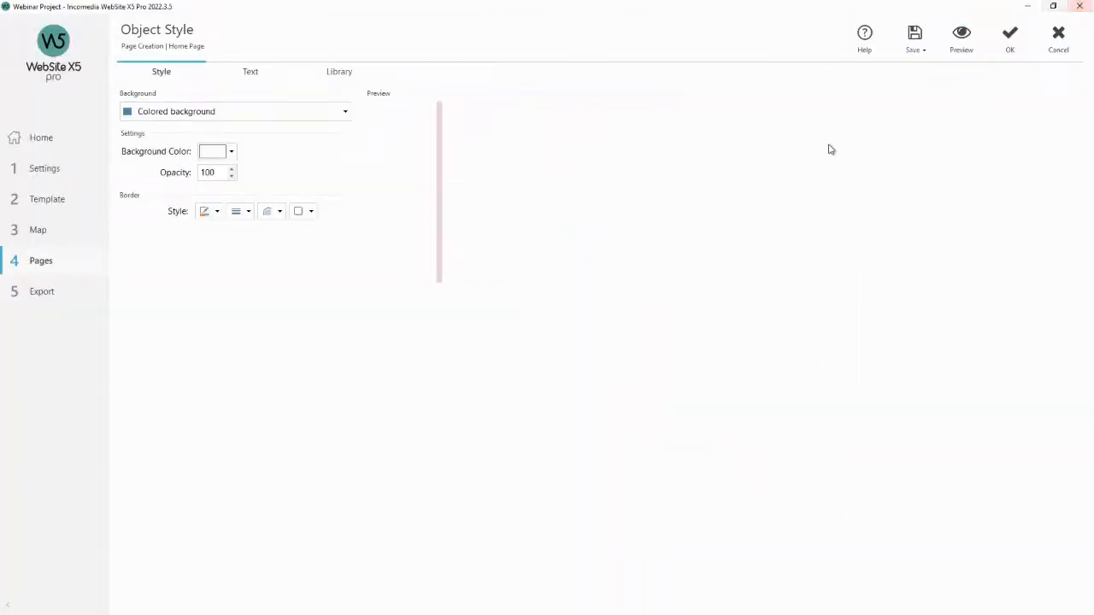
Set the object's tooltip title content to "This is a title" and preview the page.
left_click(253, 73)
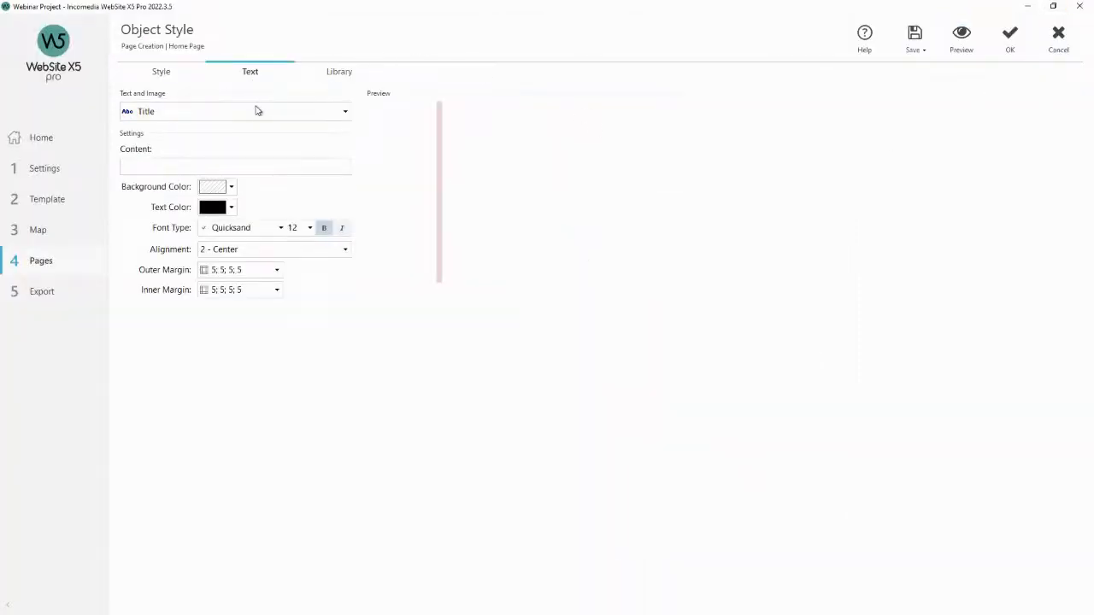
left_click(275, 165)
type("Tes")
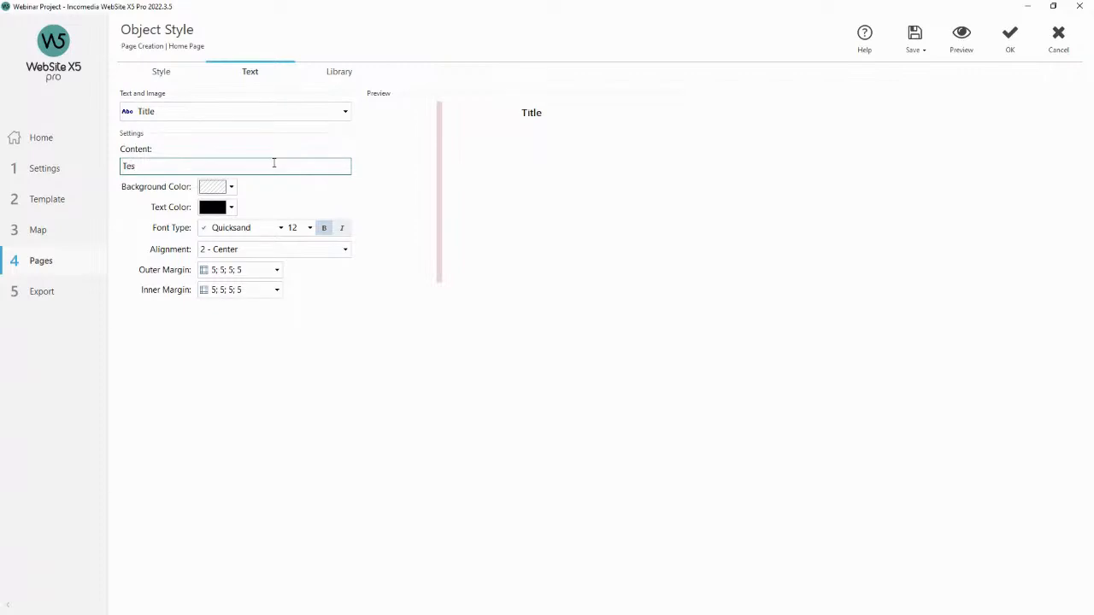
left_click_drag(273, 163, 98, 168)
type("This is a title")
left_click(958, 47)
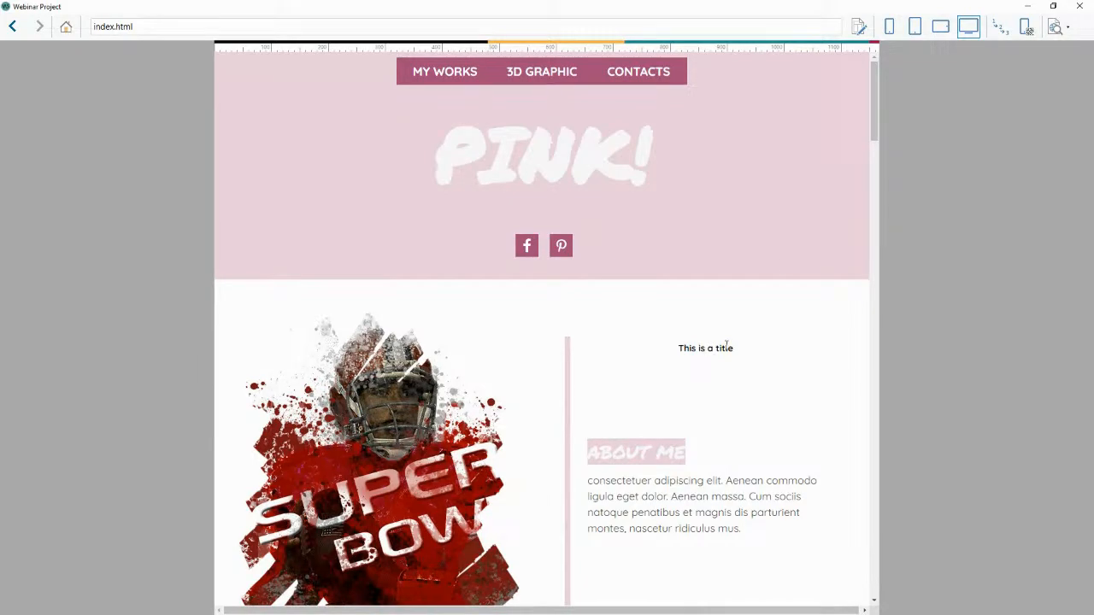
Switch the tooltip setting to Description Text, set its content to "This is a description", and preview the page.
left_click(1078, 5)
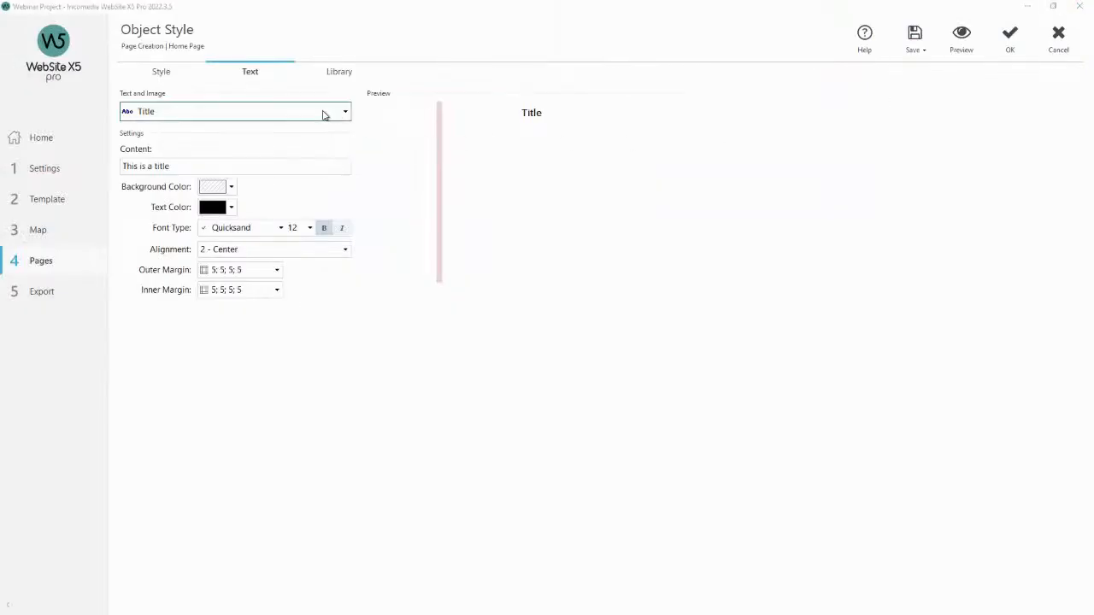
left_click(321, 112)
left_click(247, 149)
left_click(270, 112)
left_click(240, 154)
left_click(235, 170)
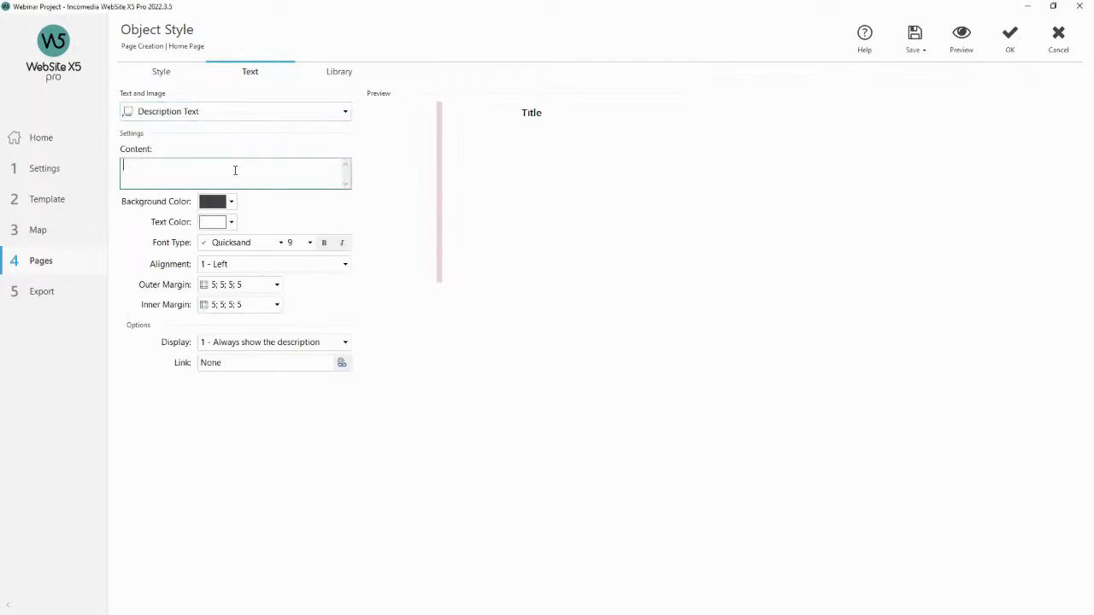
type("This is a d")
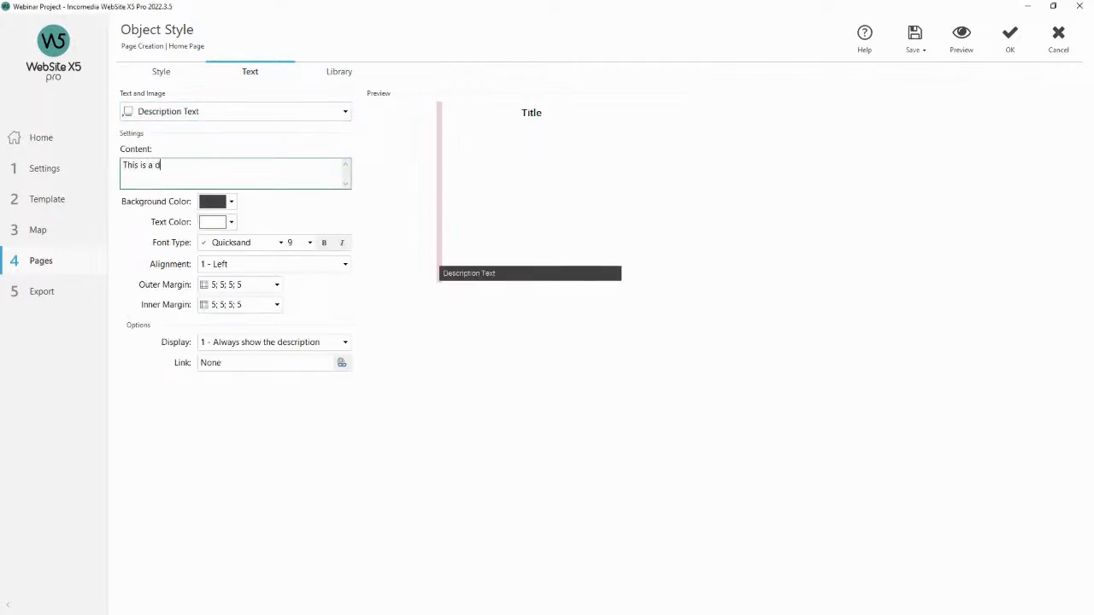
type("escription")
left_click(956, 46)
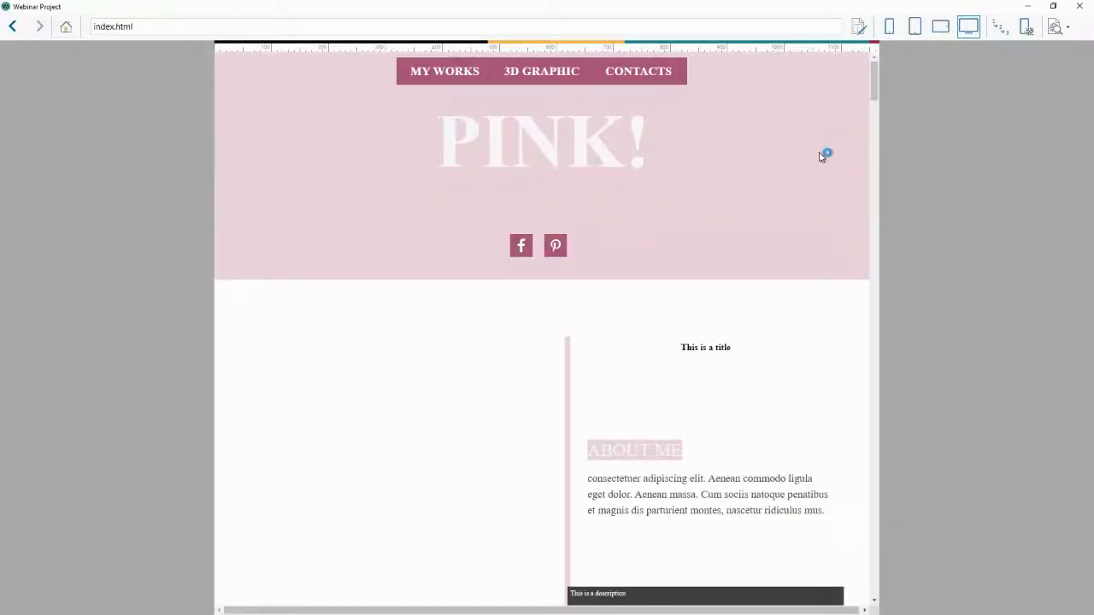
scroll(811, 173, "down", 1)
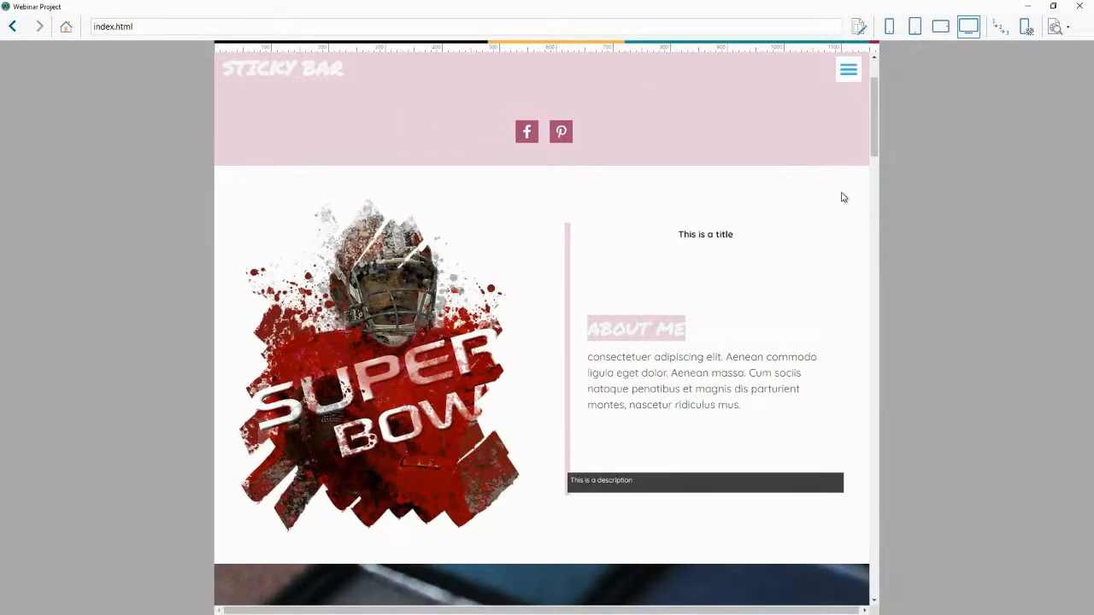
Set the description's display option to "2 - Show on mouse over" and preview the page.
left_click(1079, 7)
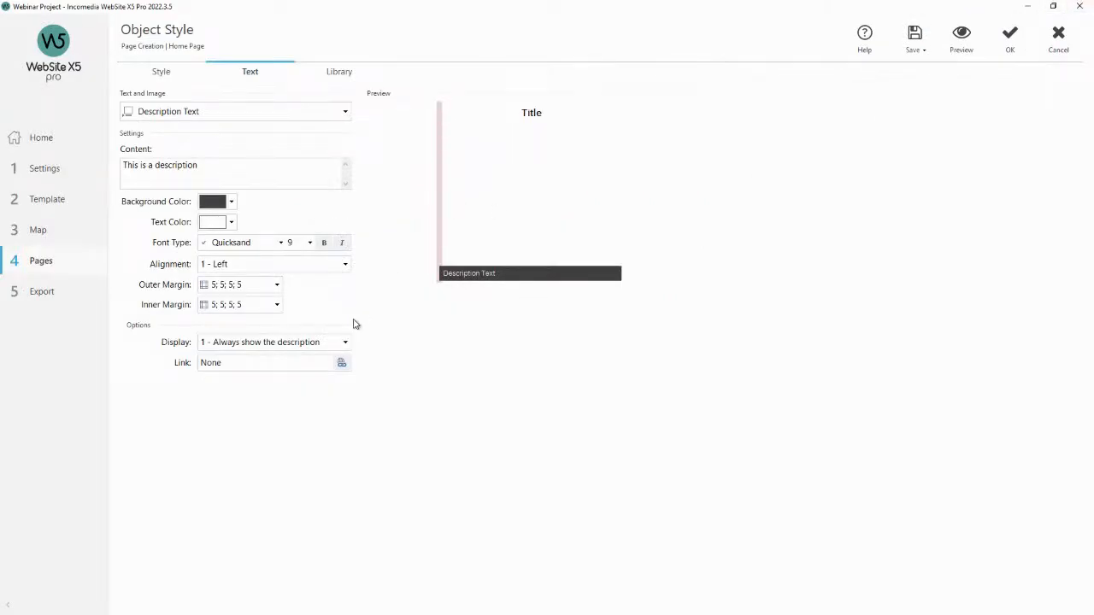
left_click(344, 344)
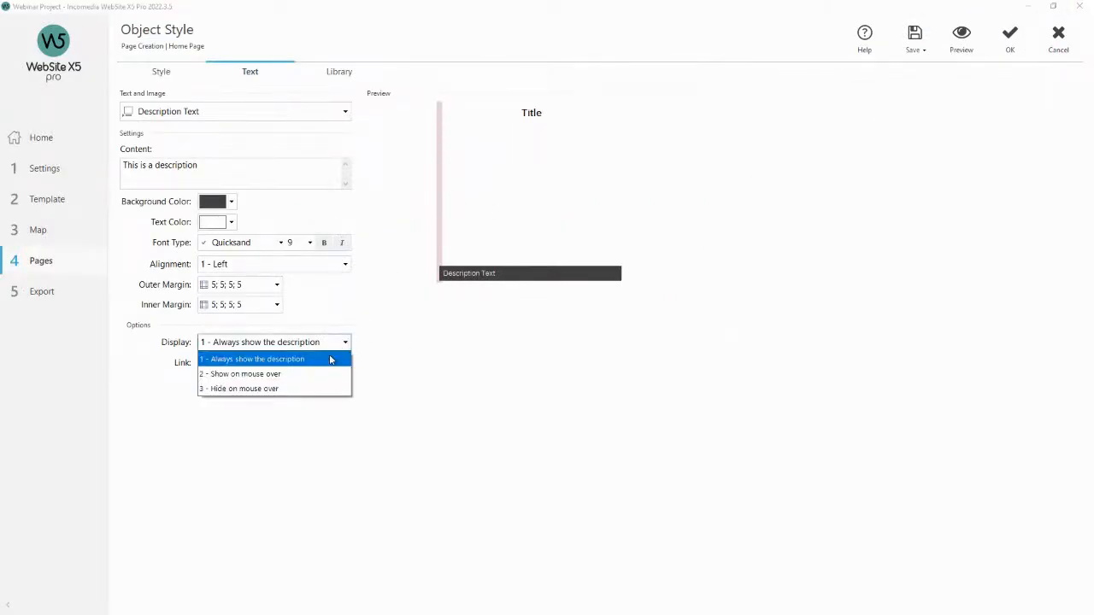
left_click(310, 376)
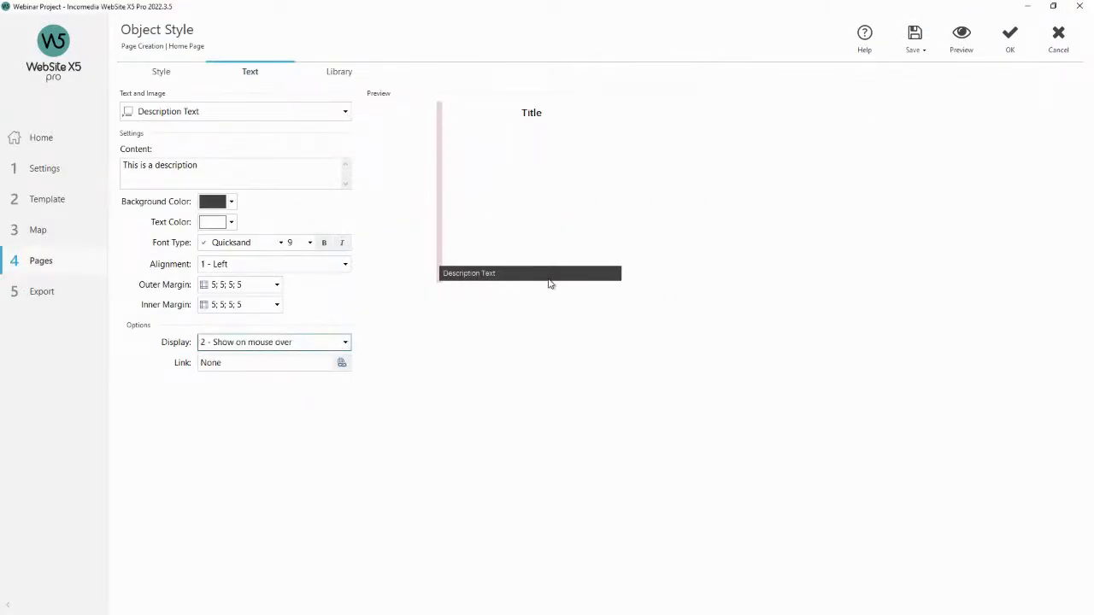
left_click(963, 38)
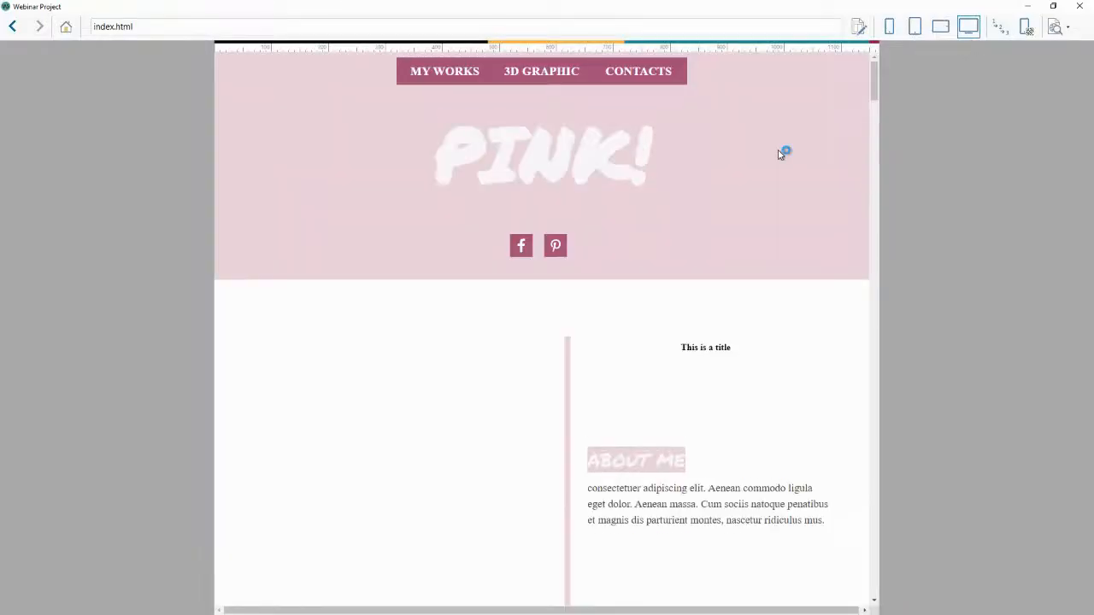
scroll(777, 155, "down", 1)
mouse_move(728, 392)
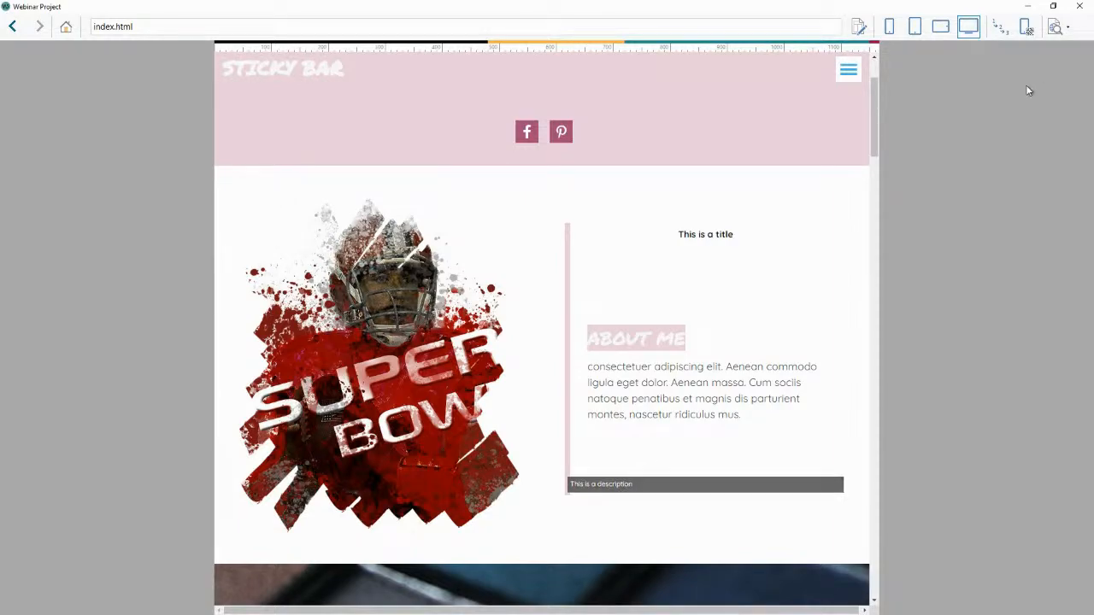
Set the description's background colour to pink and preview the page.
left_click(1079, 6)
left_click(235, 204)
left_click(314, 289)
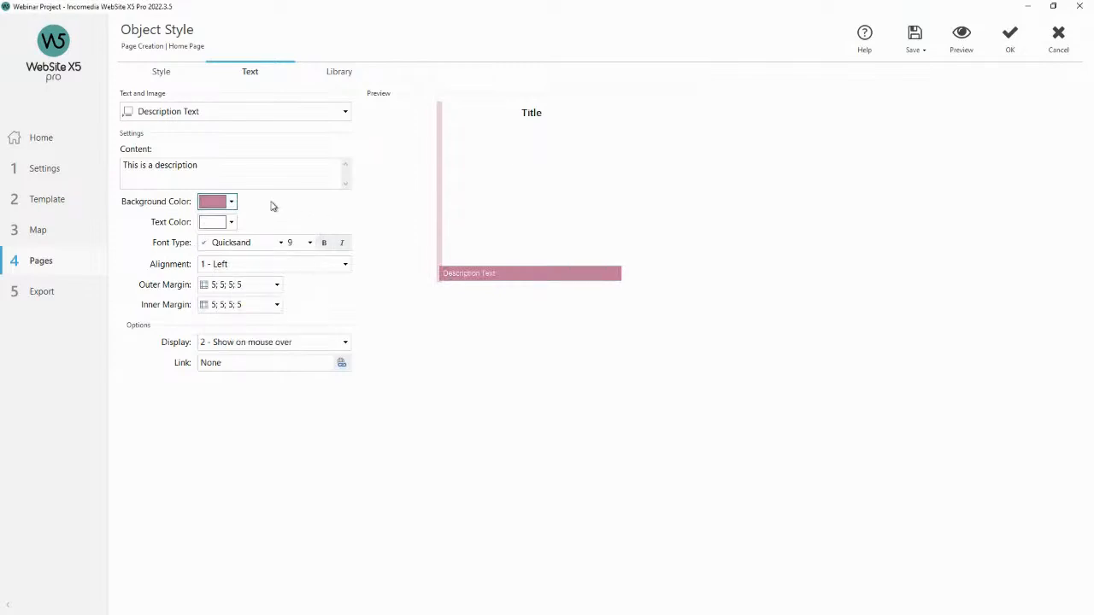
left_click(962, 41)
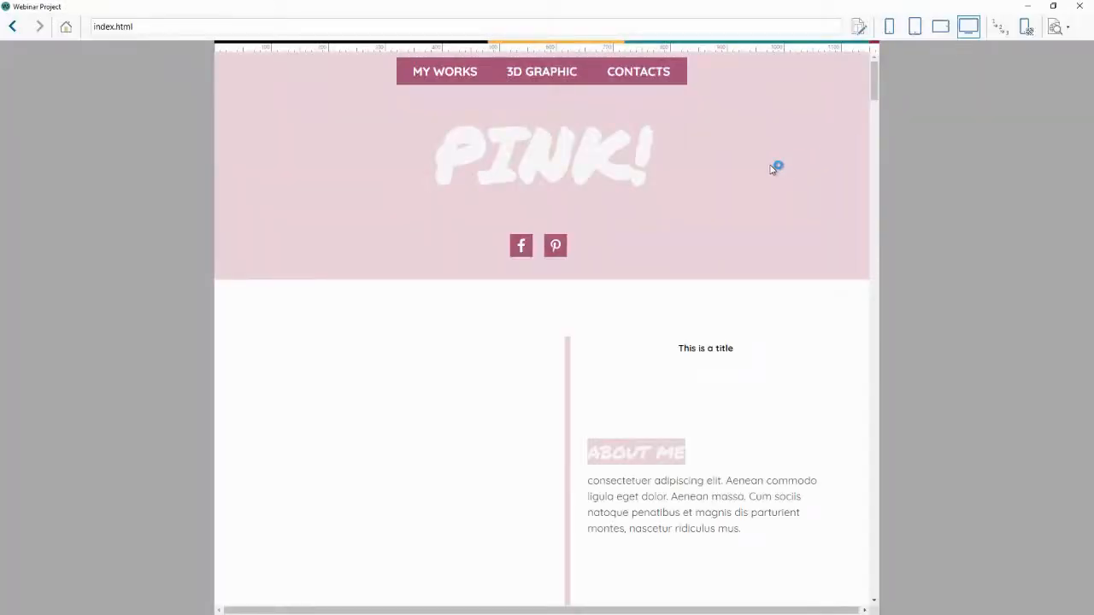
scroll(774, 168, "down", 2)
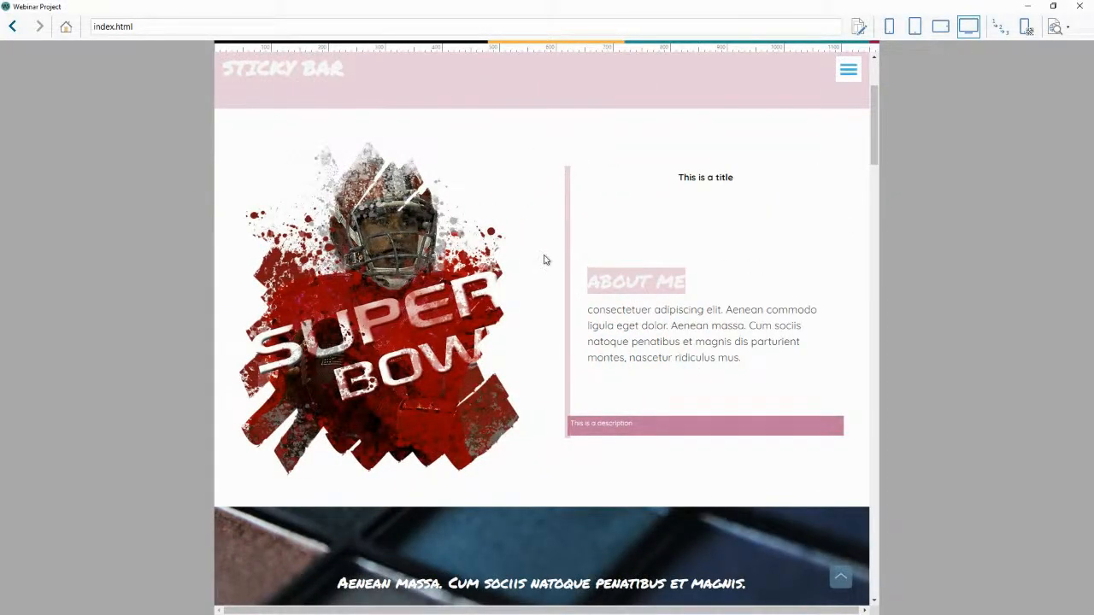
scroll(762, 261, "down", 1)
scroll(761, 263, "down", 3)
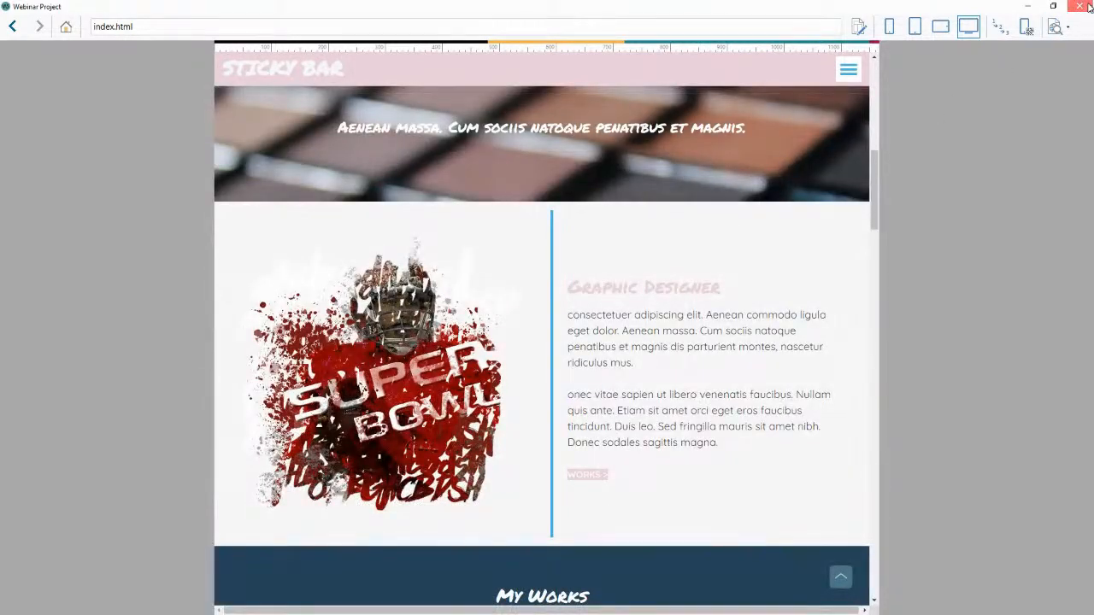
Confirm the About Me text object's style settings.
left_click(1087, 6)
left_click(1012, 32)
Change the border colour of the Graphic Designer text object in row 3 and preview the page.
left_click(630, 232)
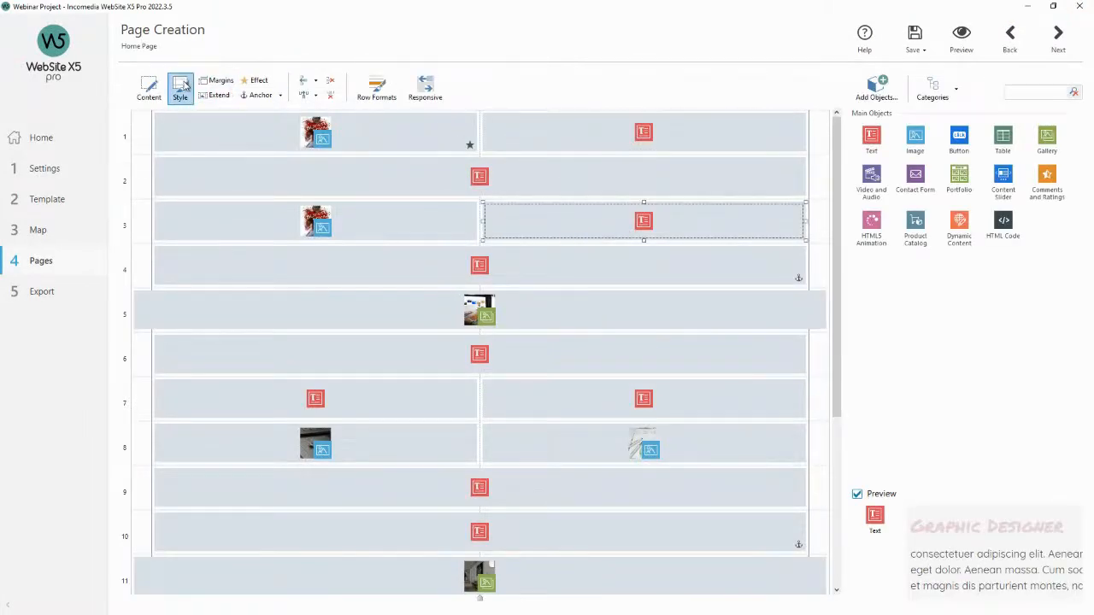
left_click(179, 88)
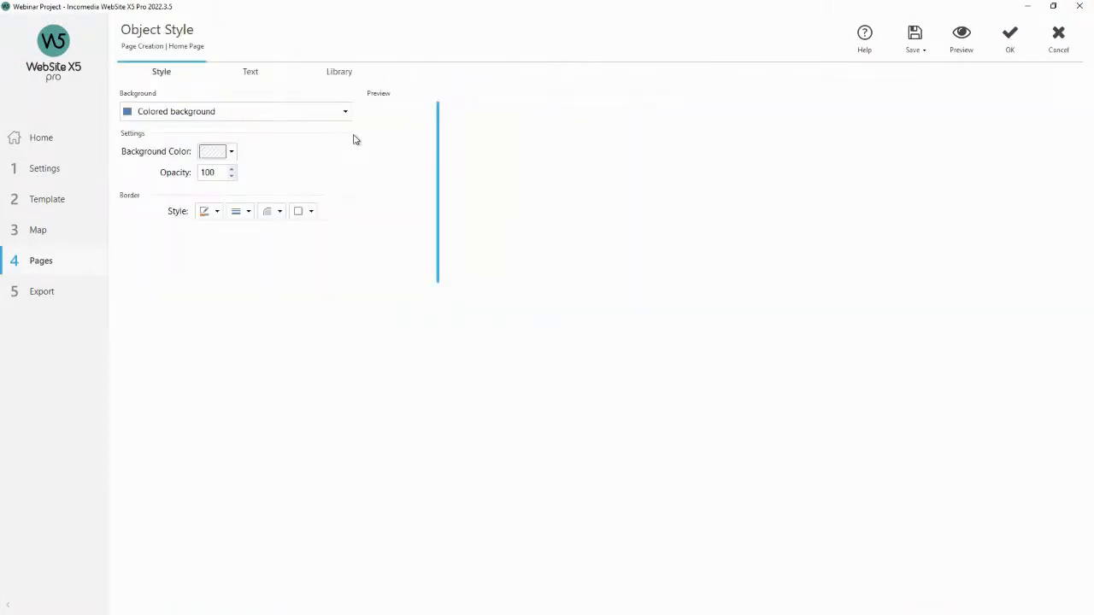
left_click(216, 212)
left_click(275, 234)
left_click(354, 305)
left_click(1002, 41)
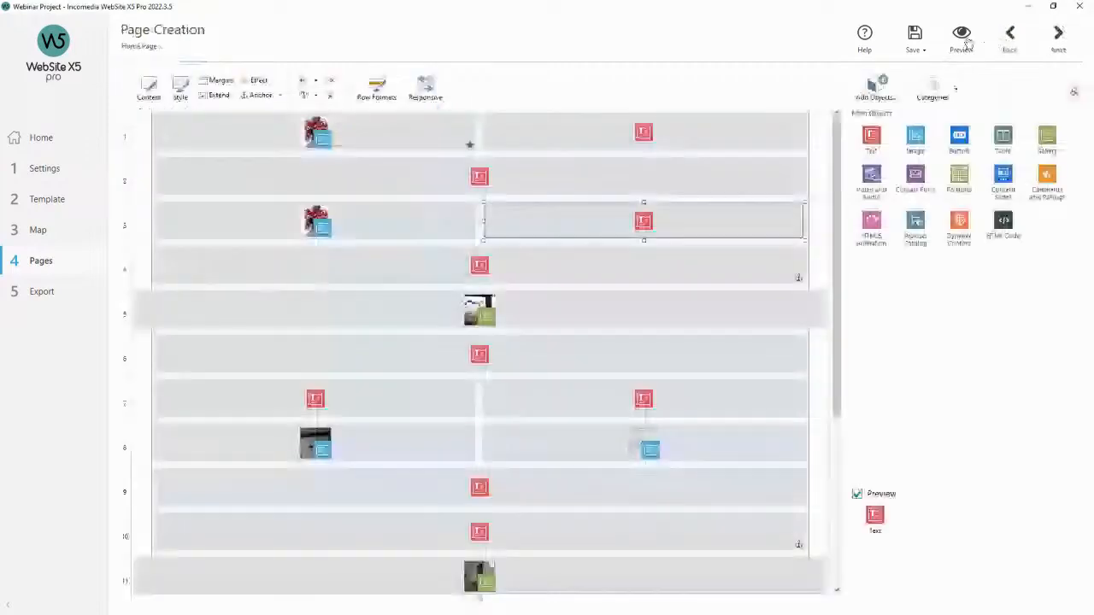
left_click(963, 37)
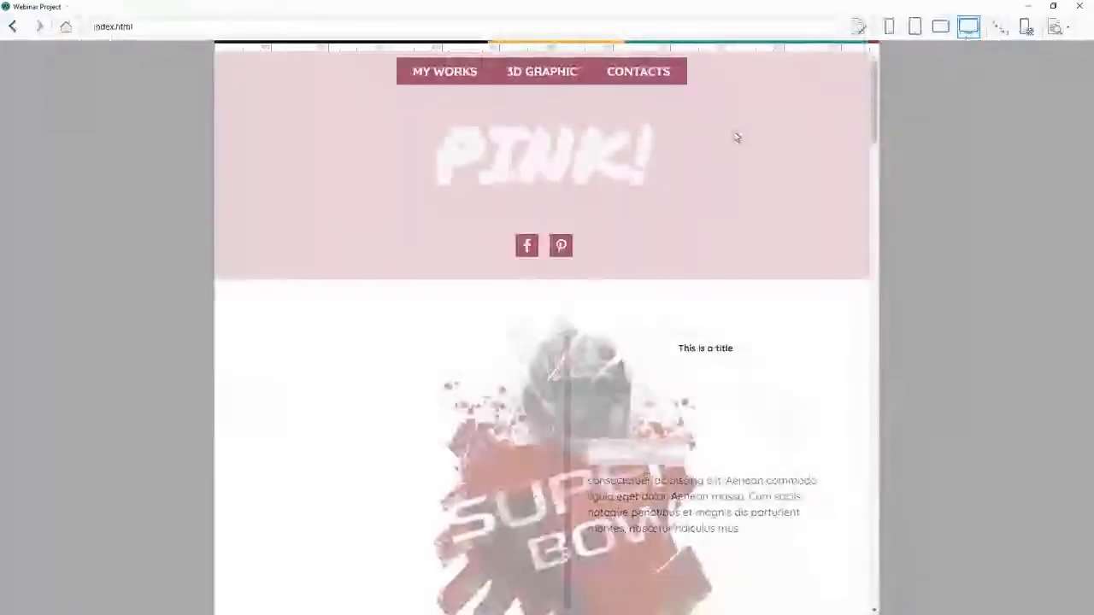
Scroll through the previewed page to review the styled sections.
scroll(736, 137, "down", 3)
scroll(582, 305, "down", 6)
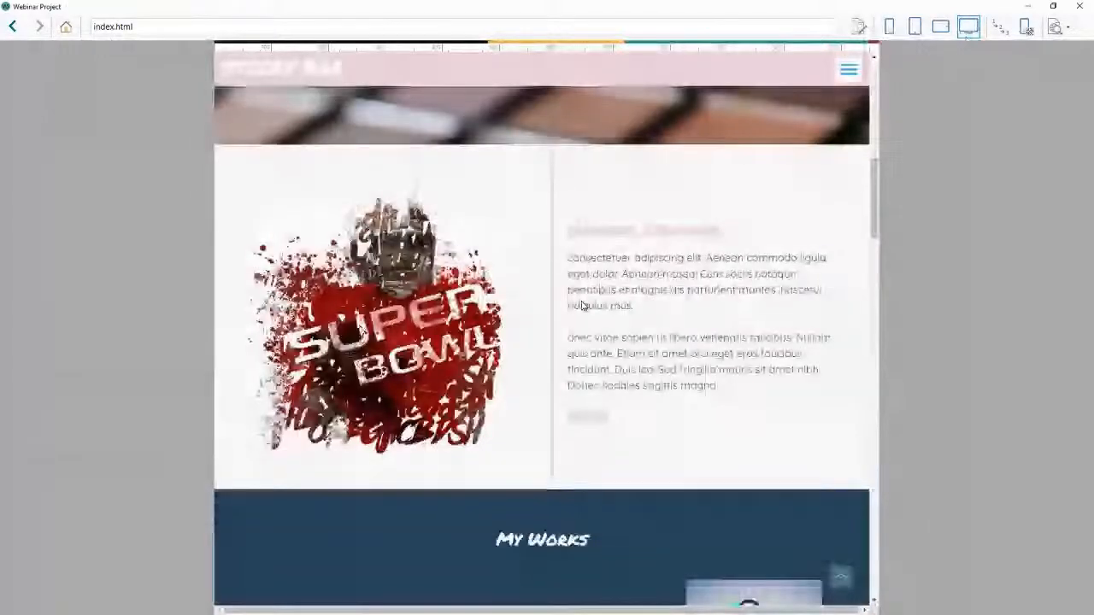
scroll(564, 267, "down", 5)
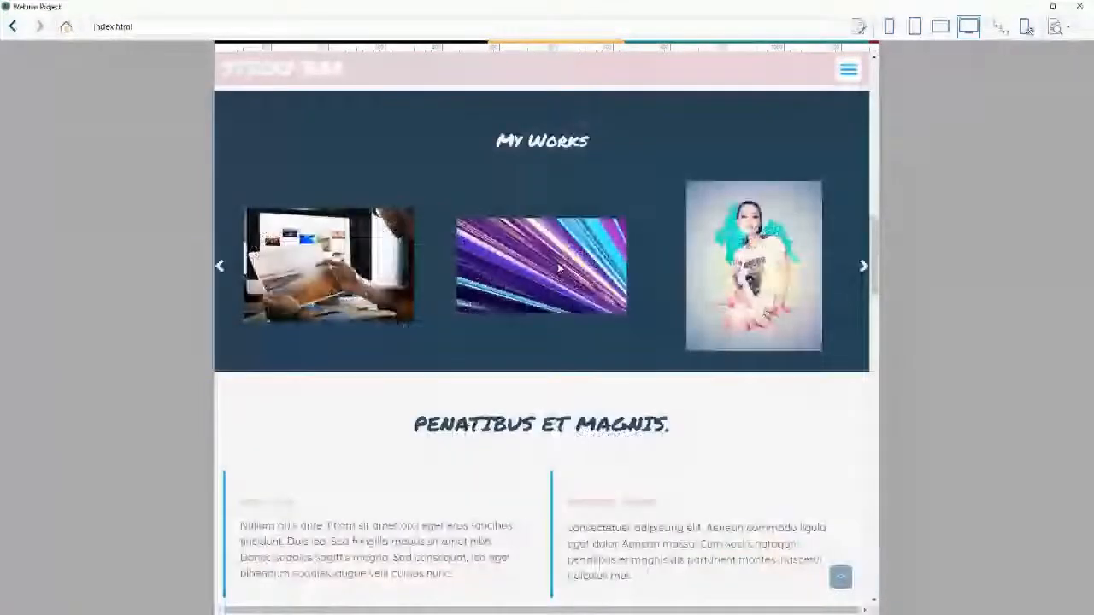
scroll(560, 269, "down", 10)
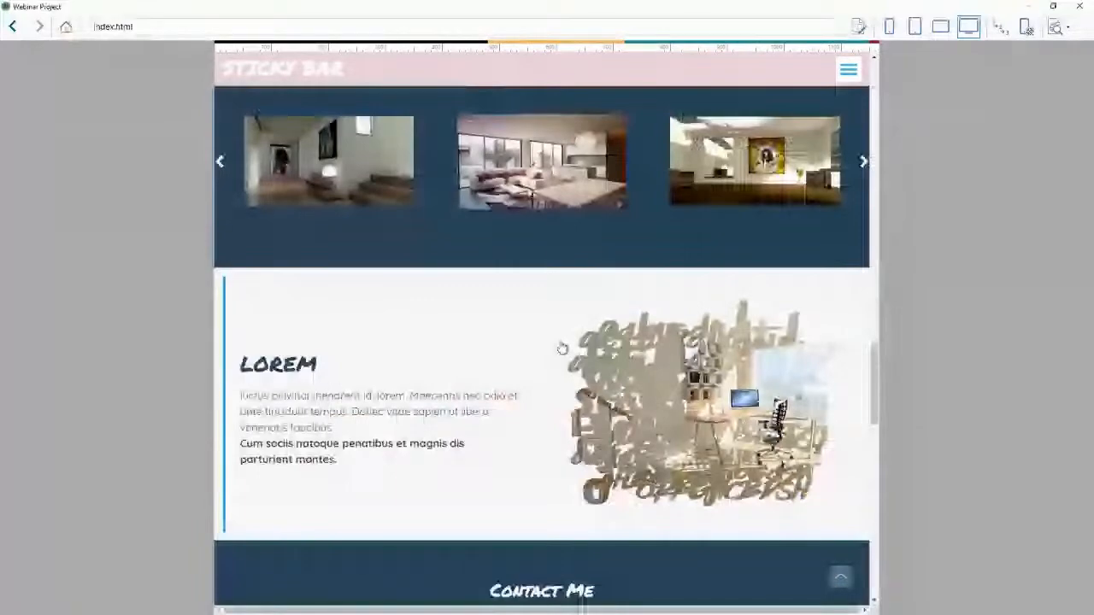
scroll(564, 342, "down", 3)
scroll(568, 342, "down", 7)
scroll(577, 341, "down", 3)
scroll(578, 341, "up", 13)
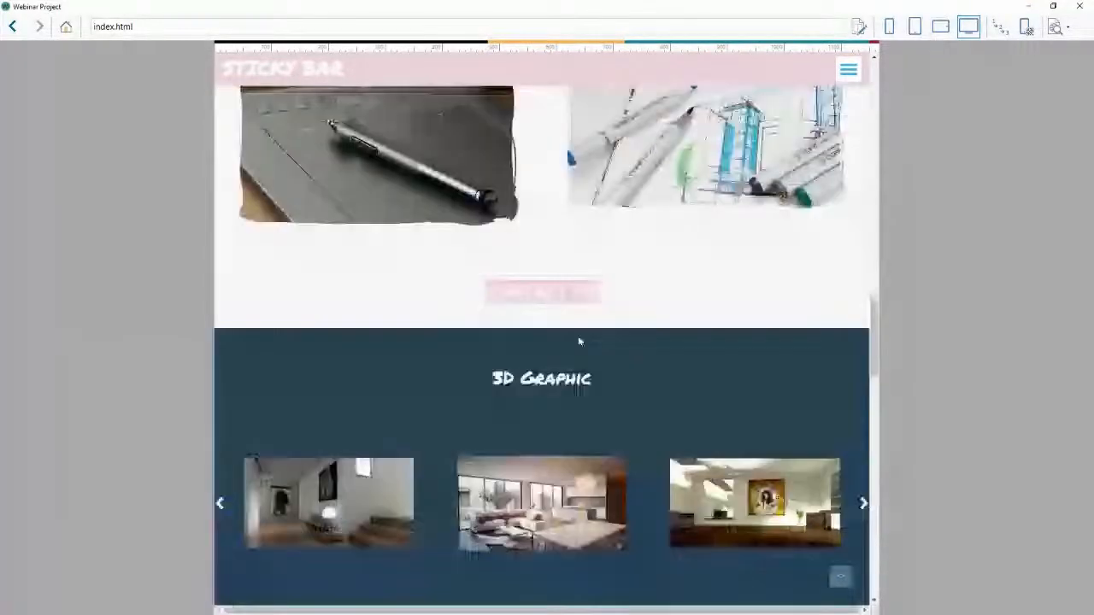
scroll(579, 341, "up", 10)
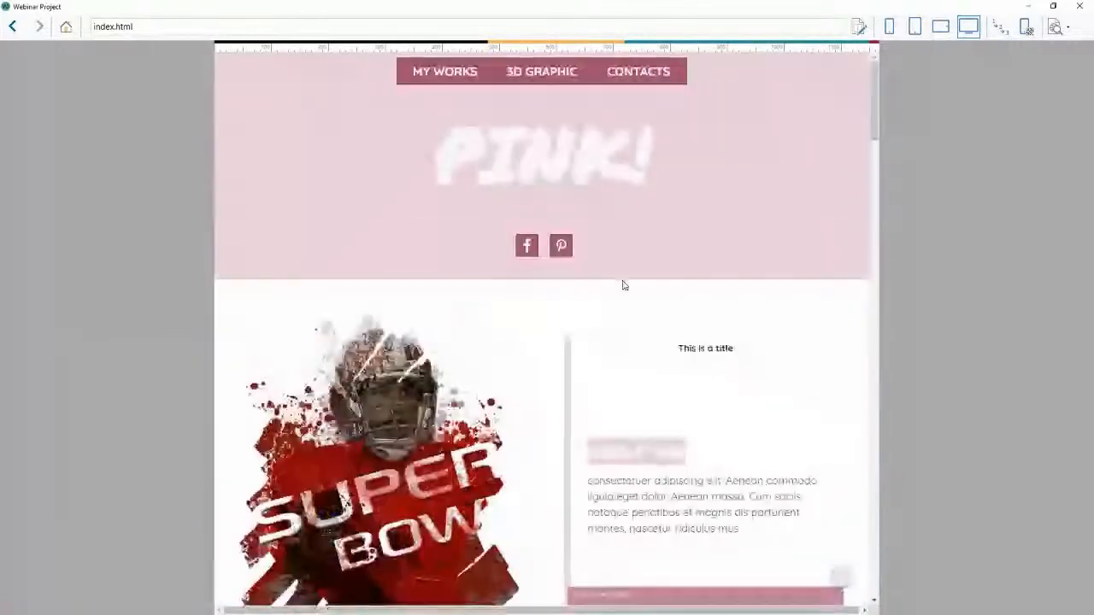
left_click(1080, 6)
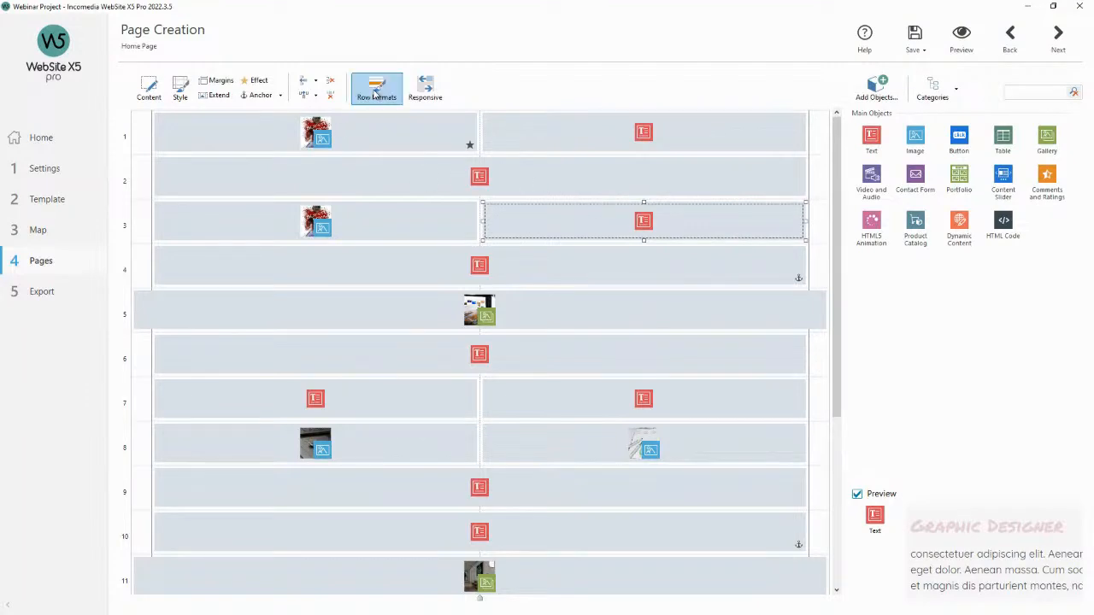
left_click(181, 94)
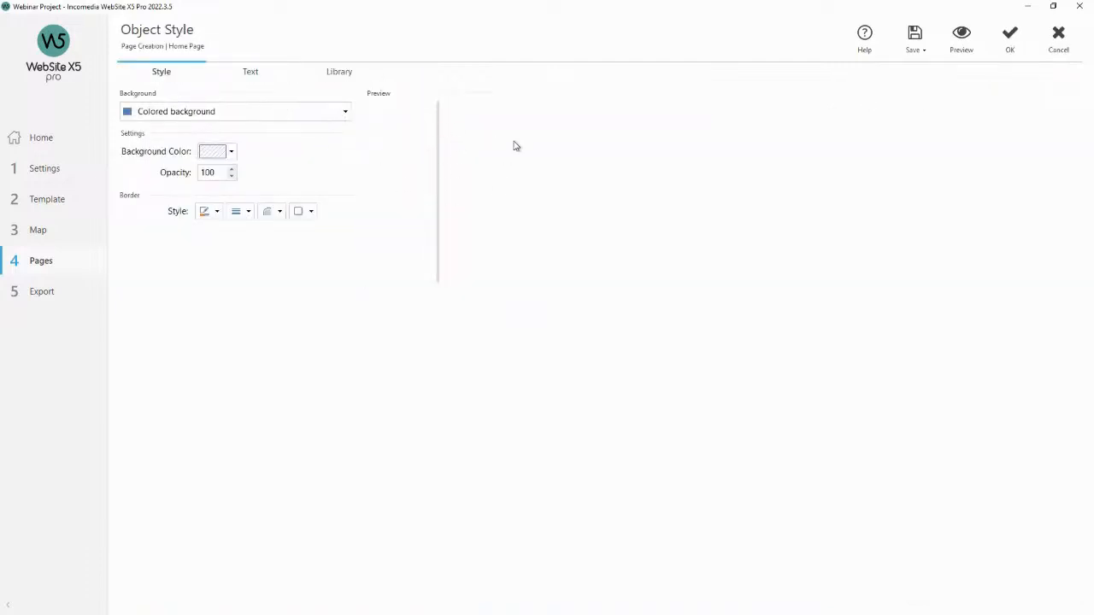
left_click(1010, 36)
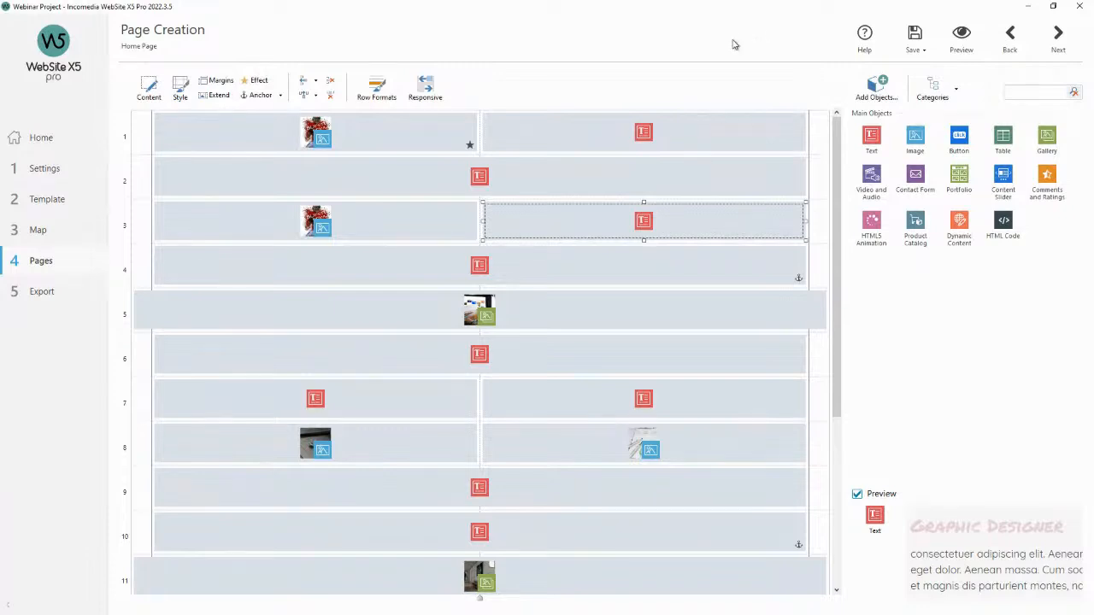
Preview the page and examine the About Me and Graphic Designer sections while hovering over them.
left_click(961, 38)
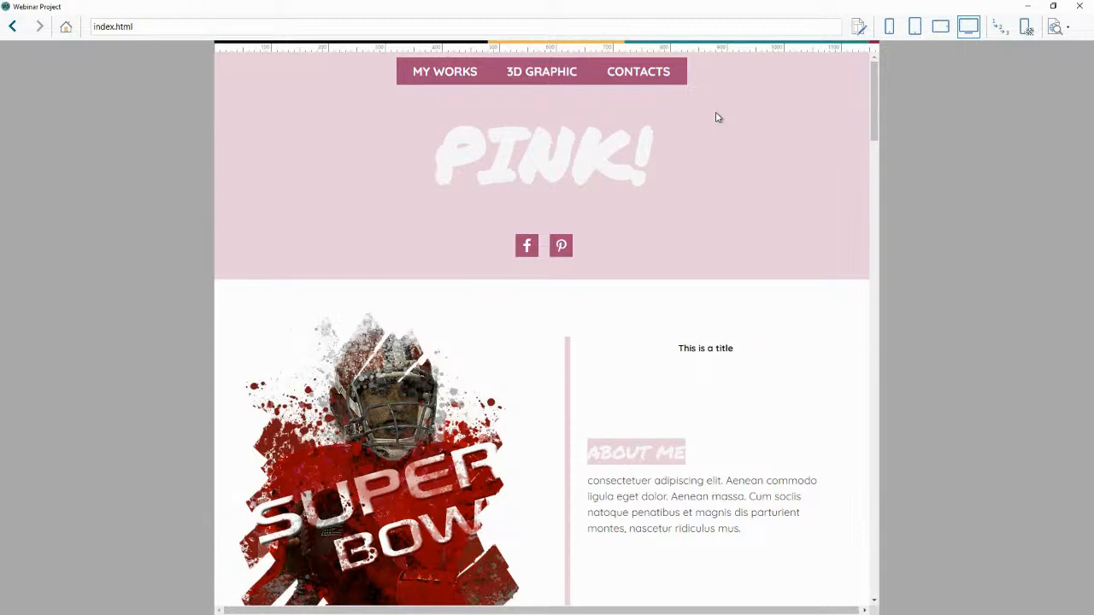
scroll(745, 128, "down", 2)
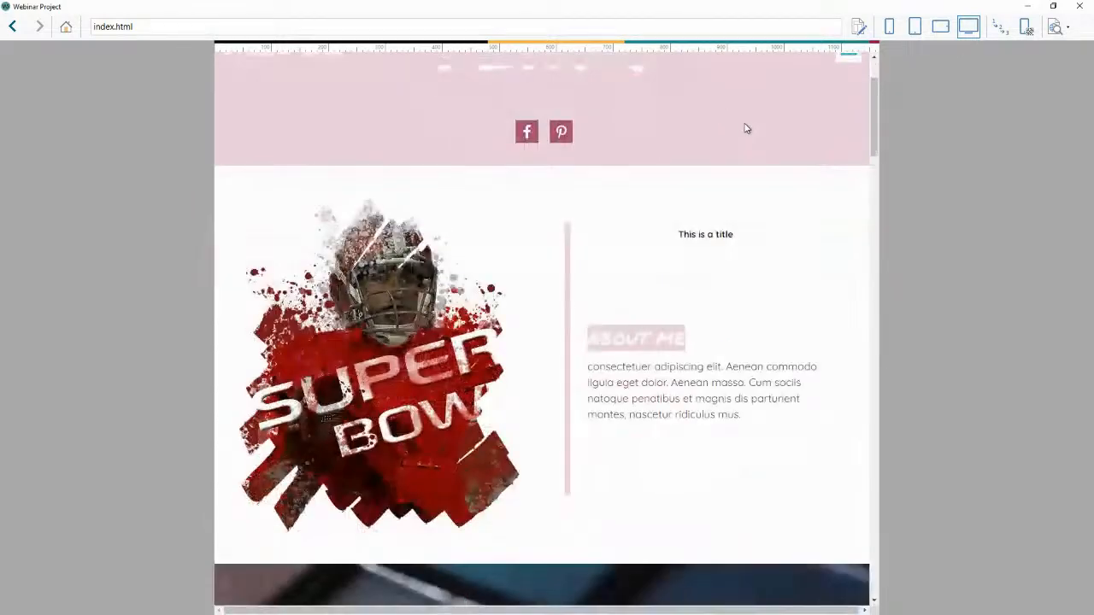
scroll(746, 128, "down", 1)
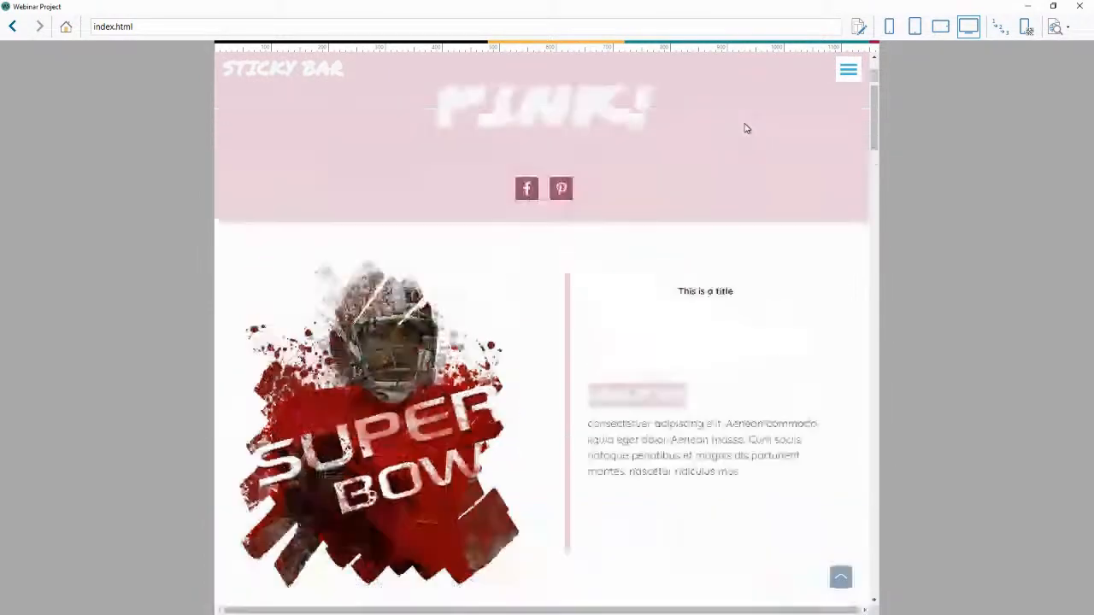
scroll(745, 128, "up", 2)
scroll(745, 128, "down", 2)
scroll(745, 128, "down", 1)
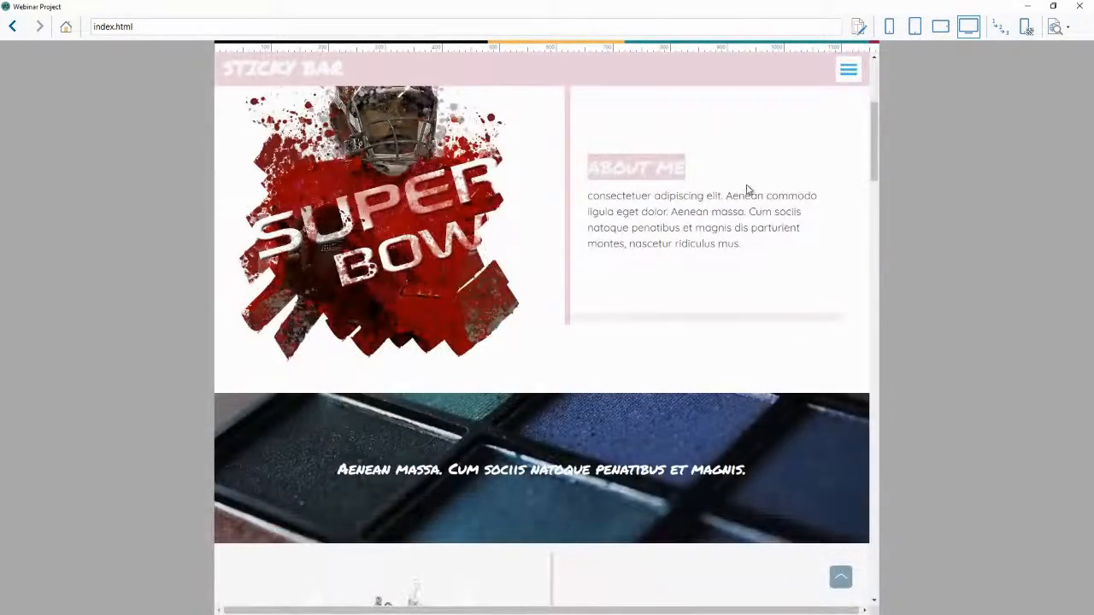
scroll(747, 184, "down", 3)
left_click_drag(750, 241, 448, 242)
left_click(745, 218)
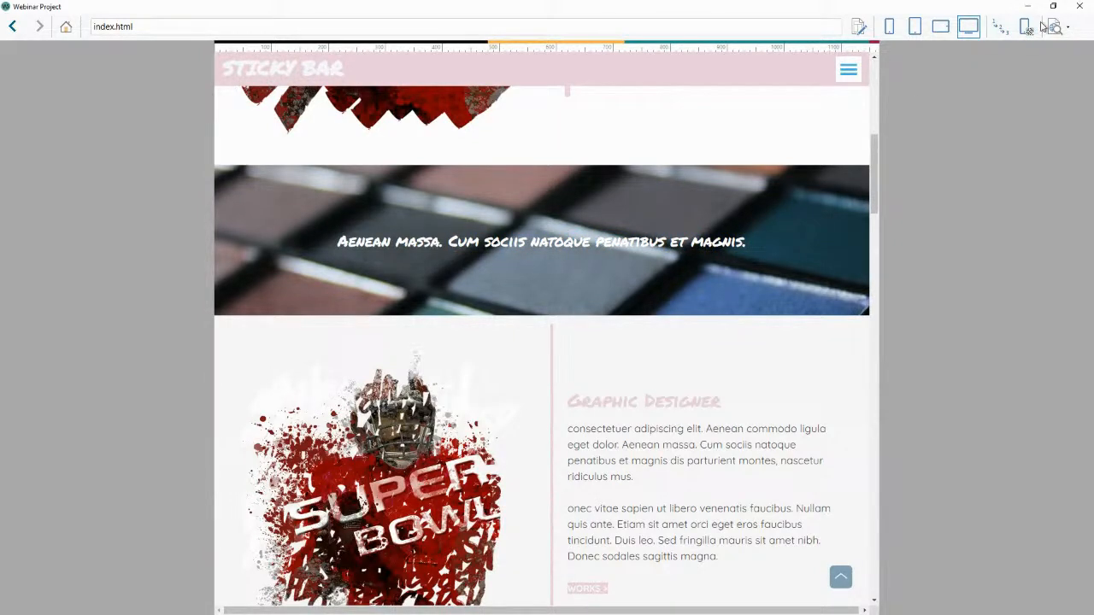
scroll(785, 162, "down", 3)
scroll(812, 169, "up", 10)
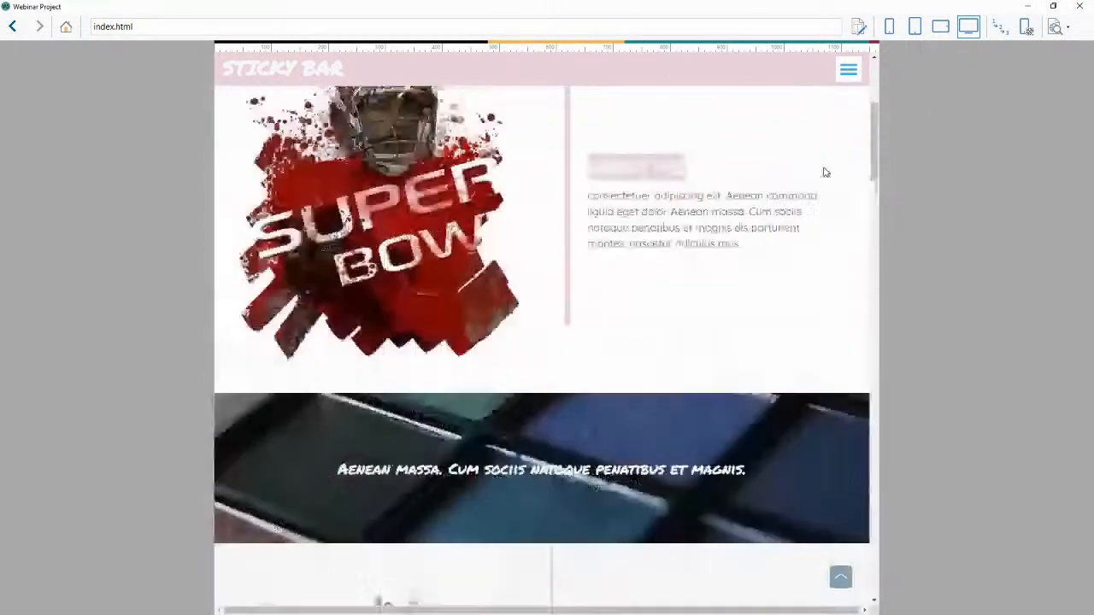
Open the image editor for the row 1 Super Bowl image and browse its filters, watermark, frame, effects and mask categories.
left_click(1079, 7)
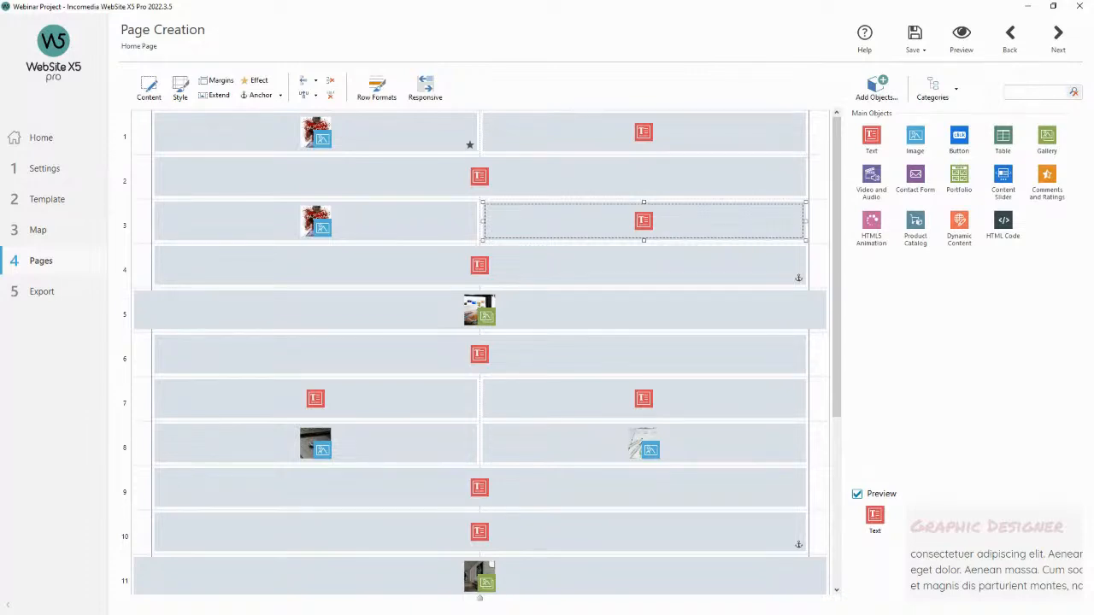
double_click(425, 135)
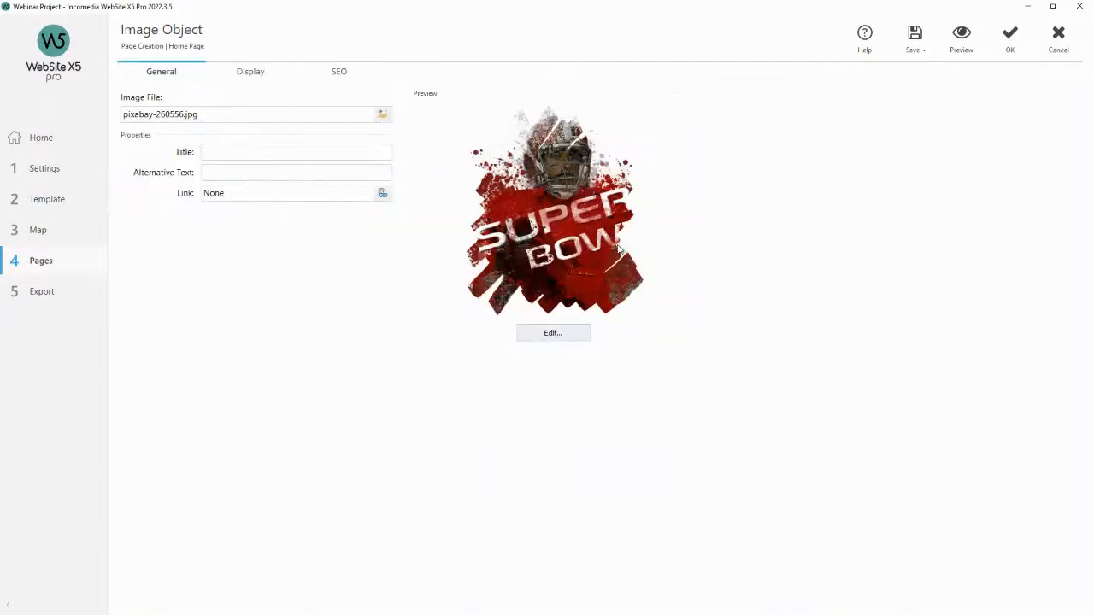
left_click(553, 338)
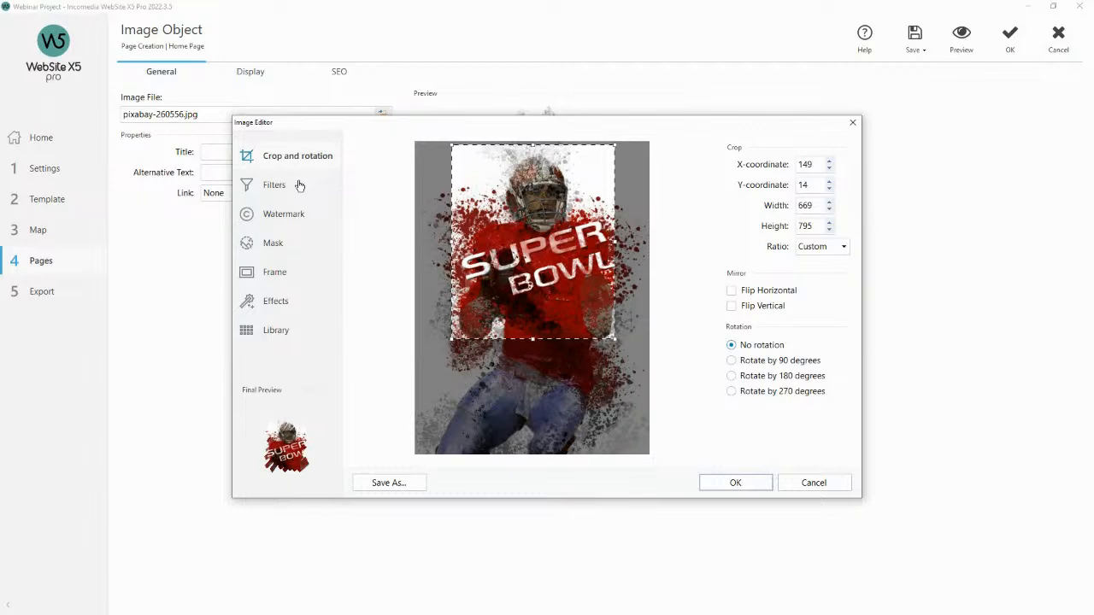
left_click(298, 185)
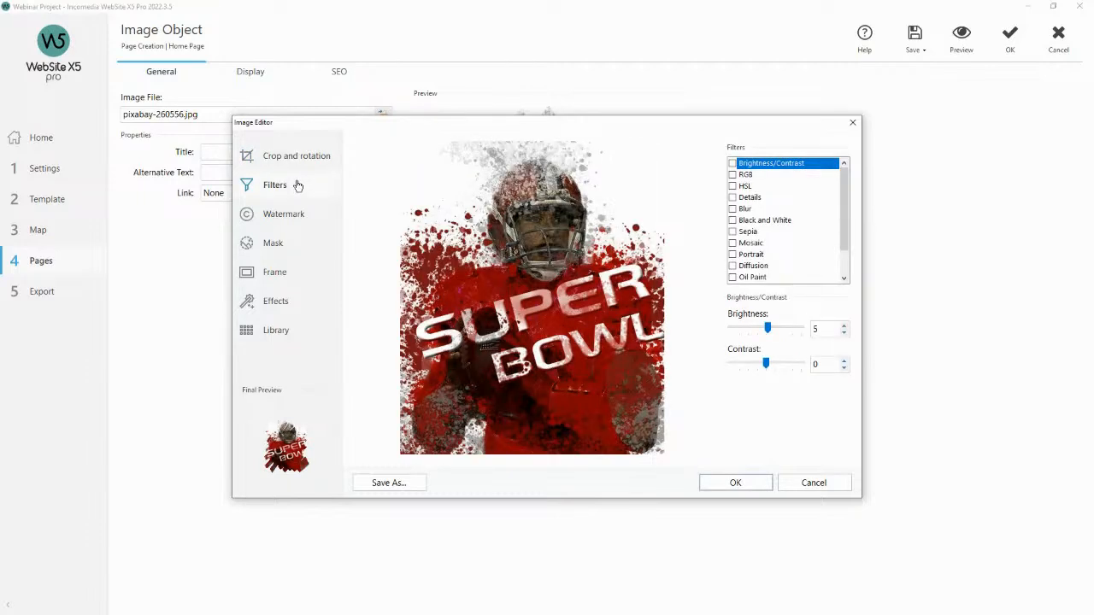
left_click(300, 217)
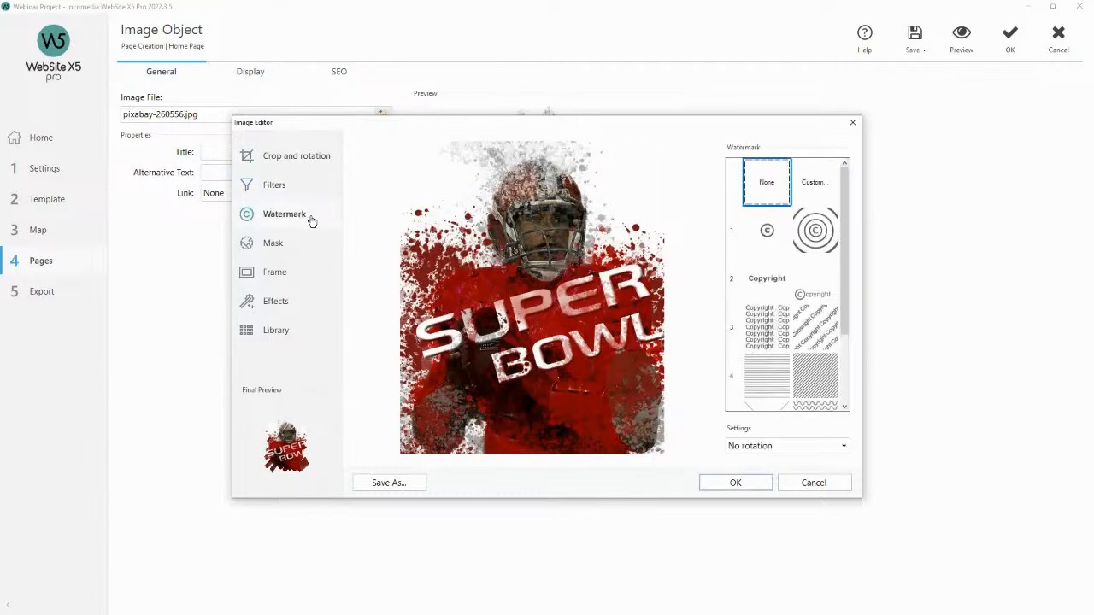
left_click(299, 272)
left_click(296, 303)
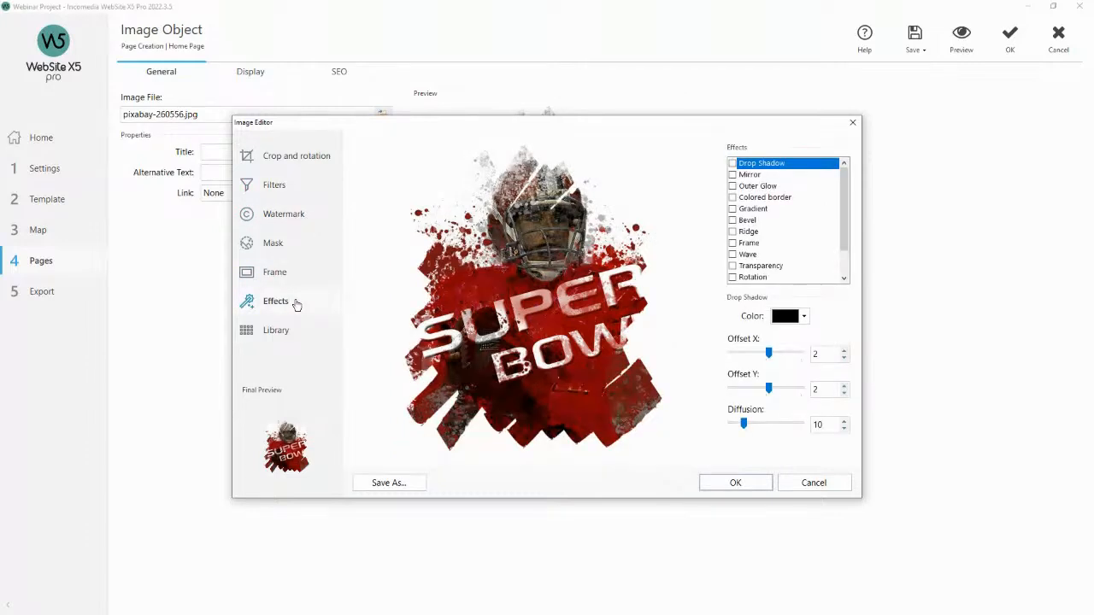
left_click(303, 248)
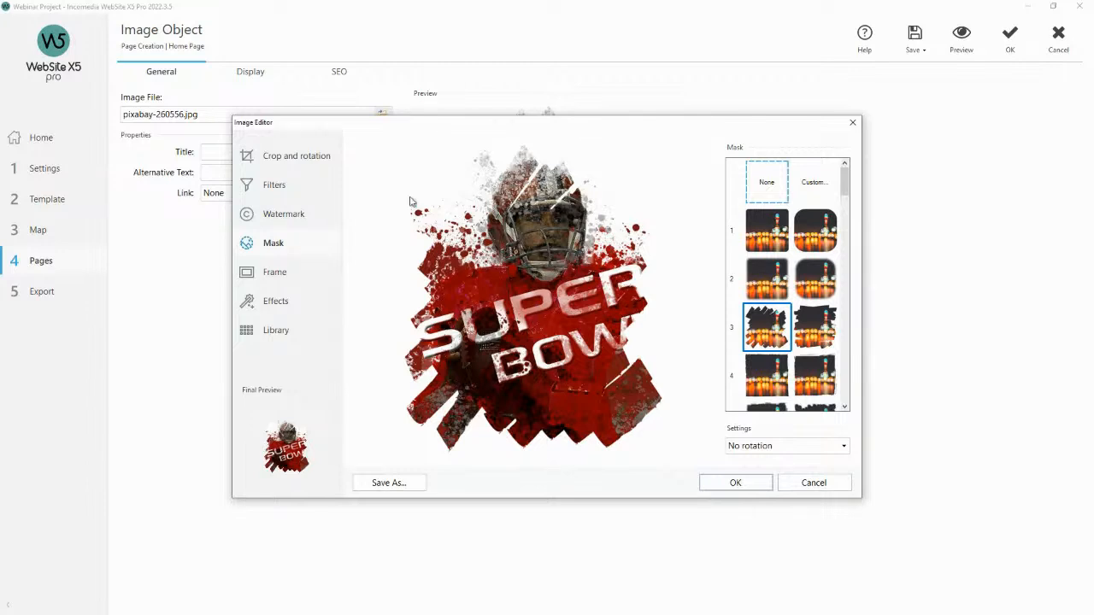
left_click_drag(496, 127, 572, 124)
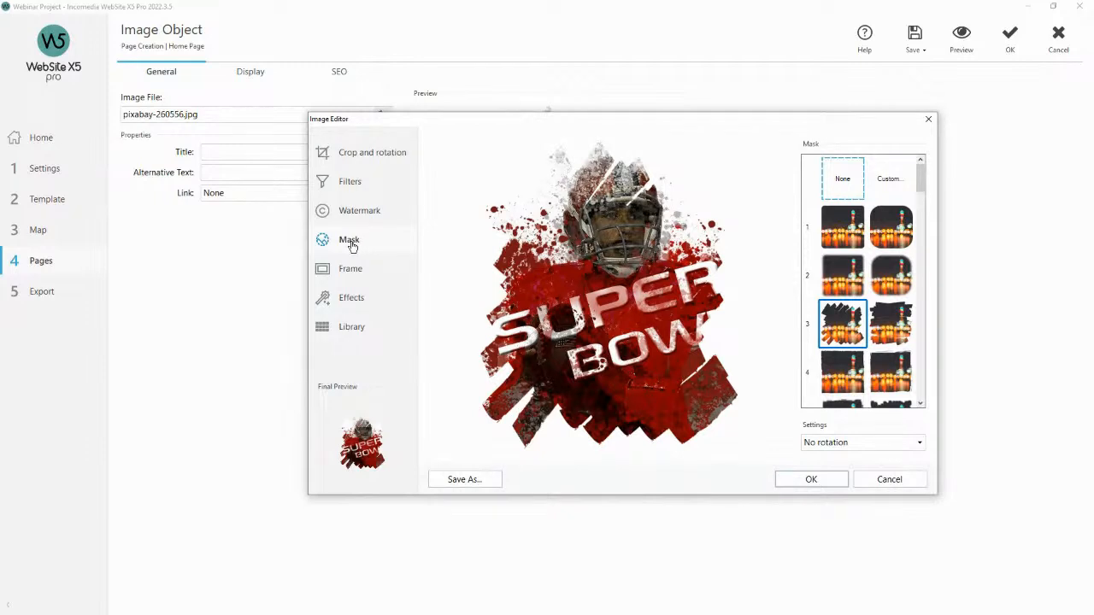
Try several mask shapes on the image from the mask library.
left_click_drag(919, 179, 921, 249)
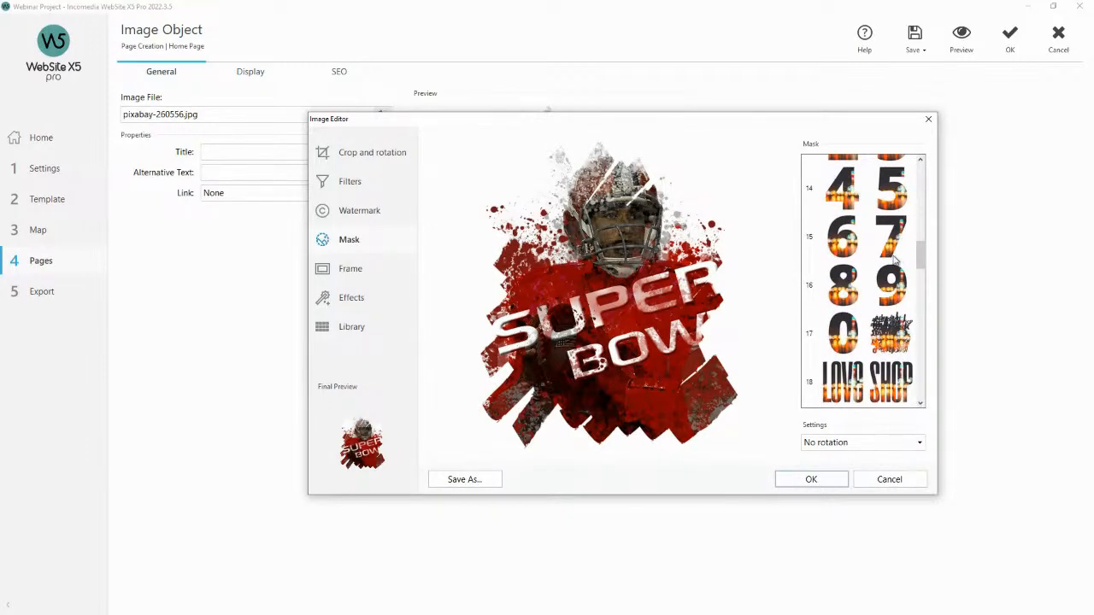
scroll(897, 271, "down", 8)
scroll(893, 260, "down", 10)
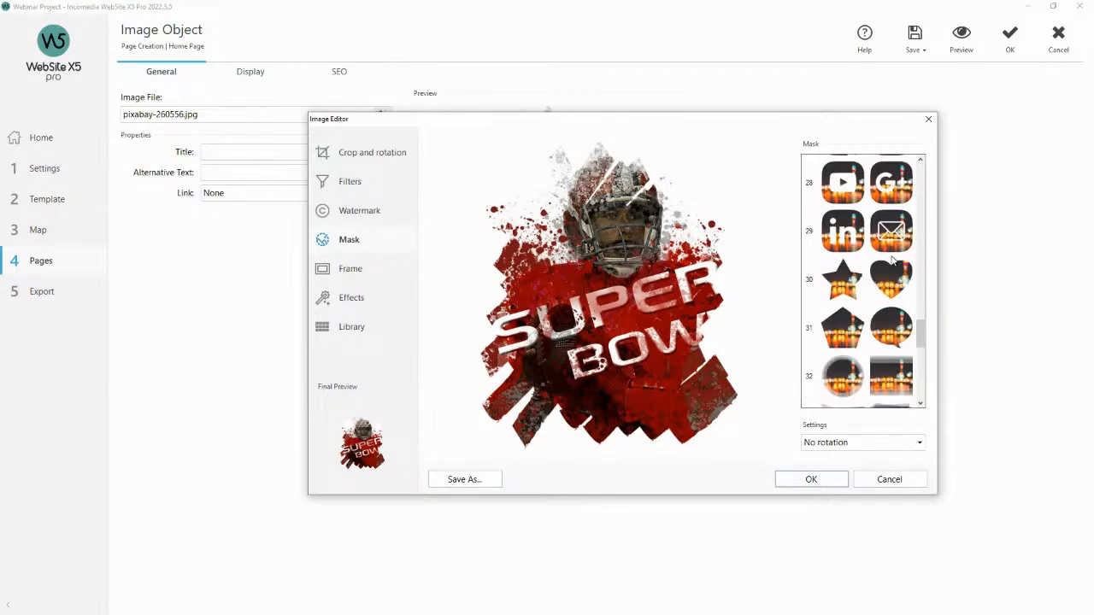
scroll(890, 261, "down", 1)
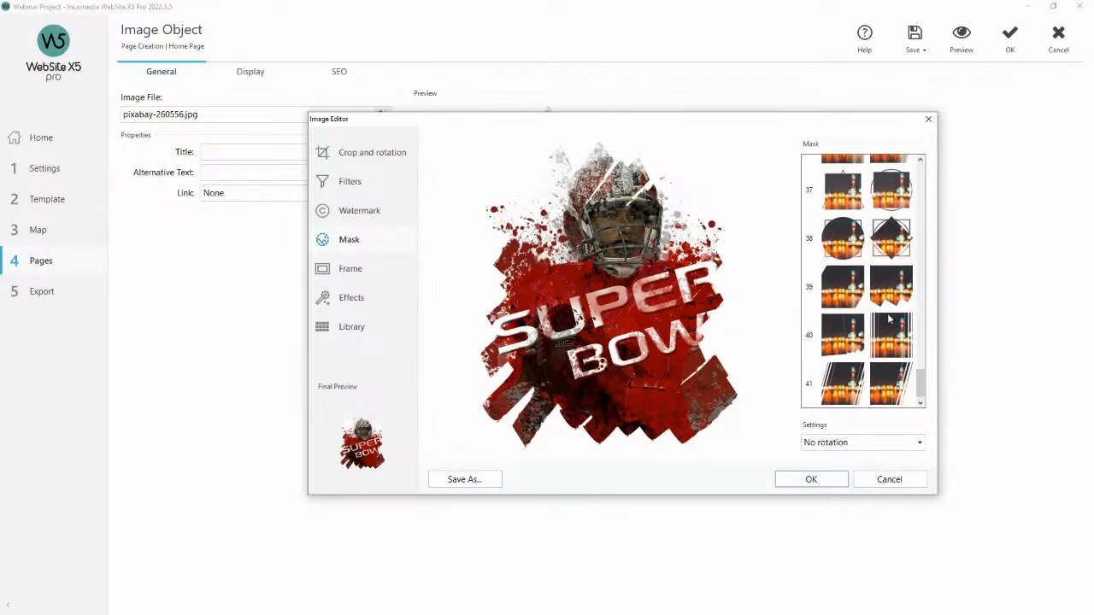
left_click(891, 333)
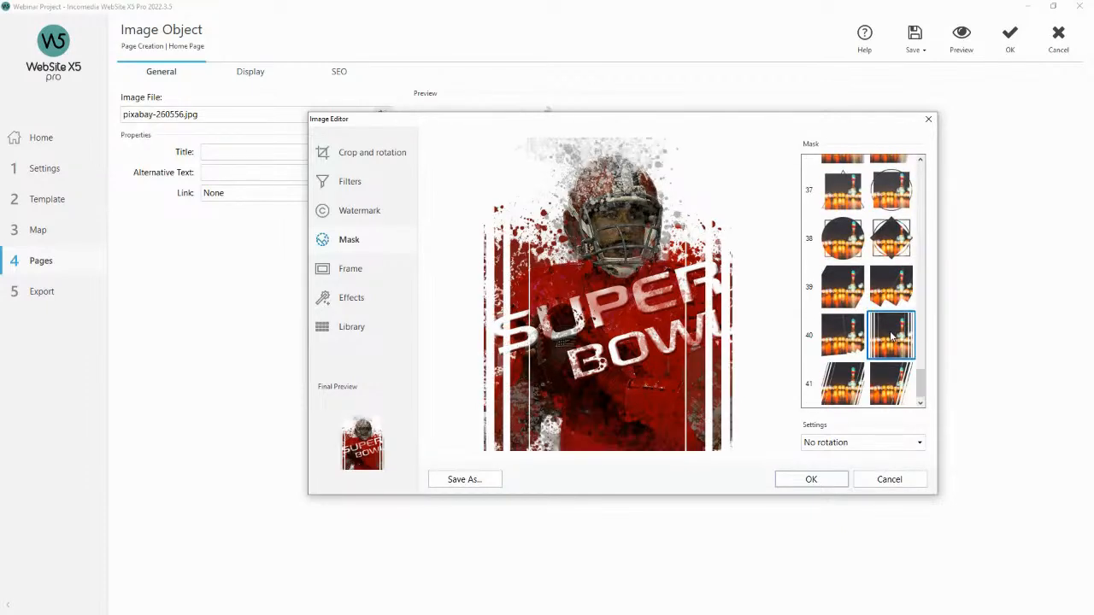
left_click(843, 382)
scroll(850, 334, "up", 6)
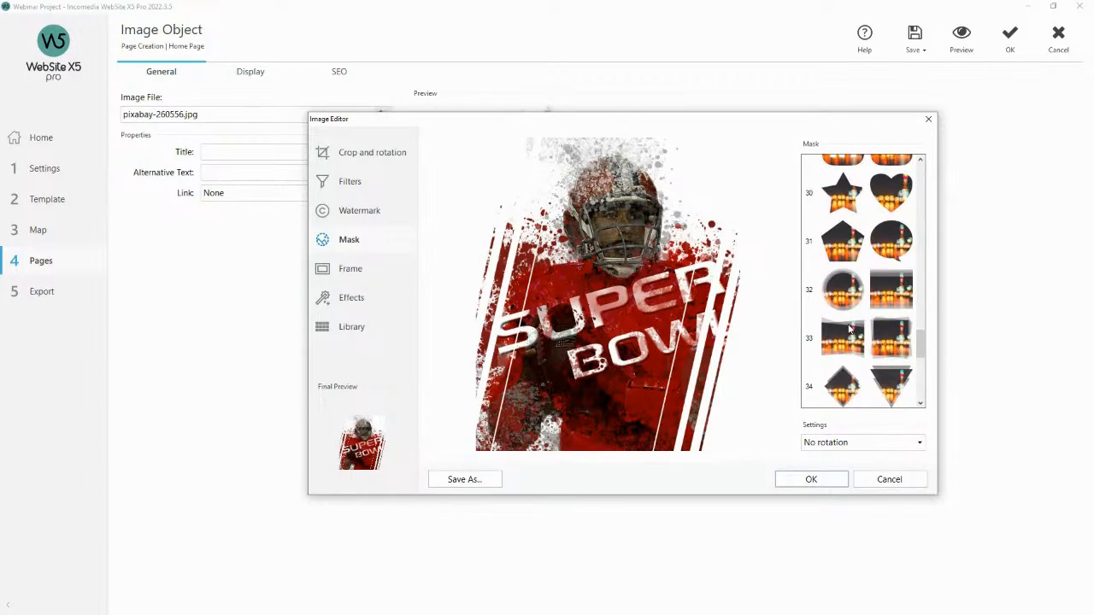
left_click(883, 330)
left_click(851, 340)
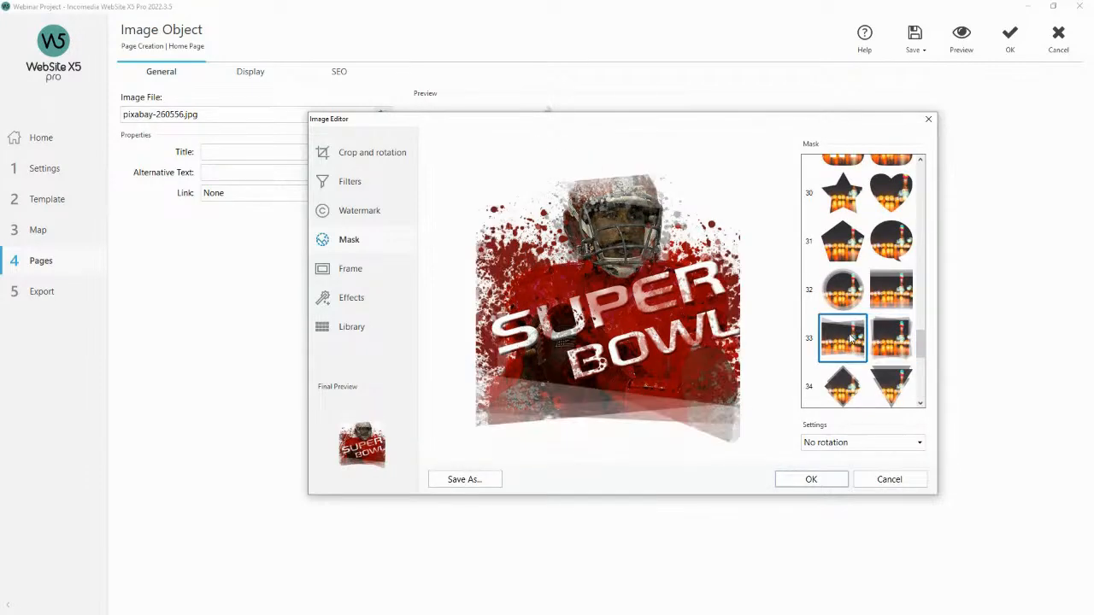
scroll(863, 341, "up", 10)
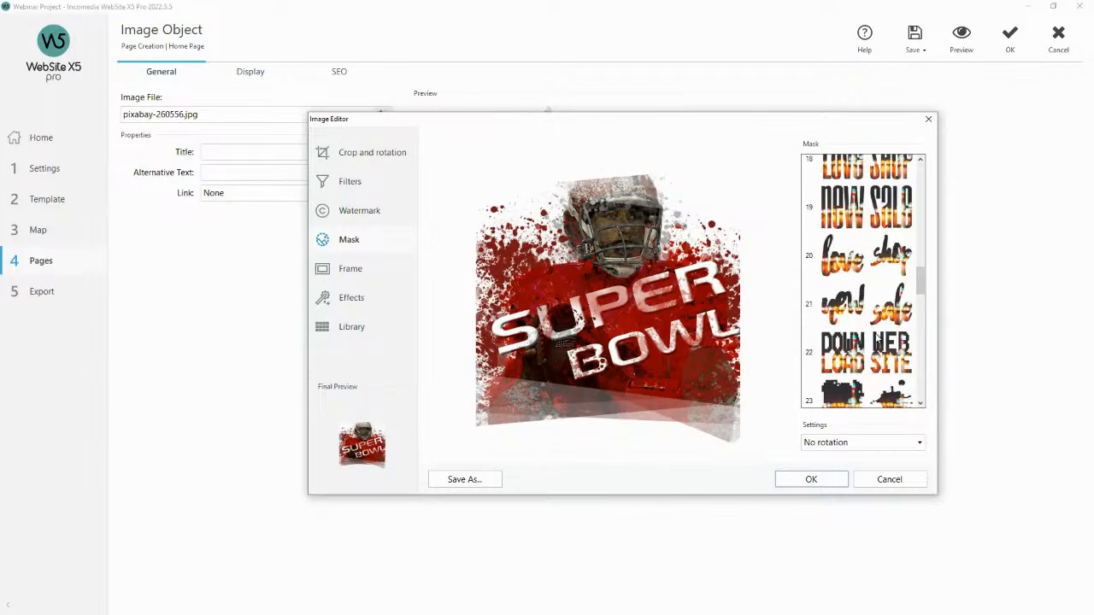
left_click(904, 255)
scroll(887, 268, "up", 3)
scroll(887, 268, "up", 3)
left_click(893, 253)
scroll(893, 253, "up", 6)
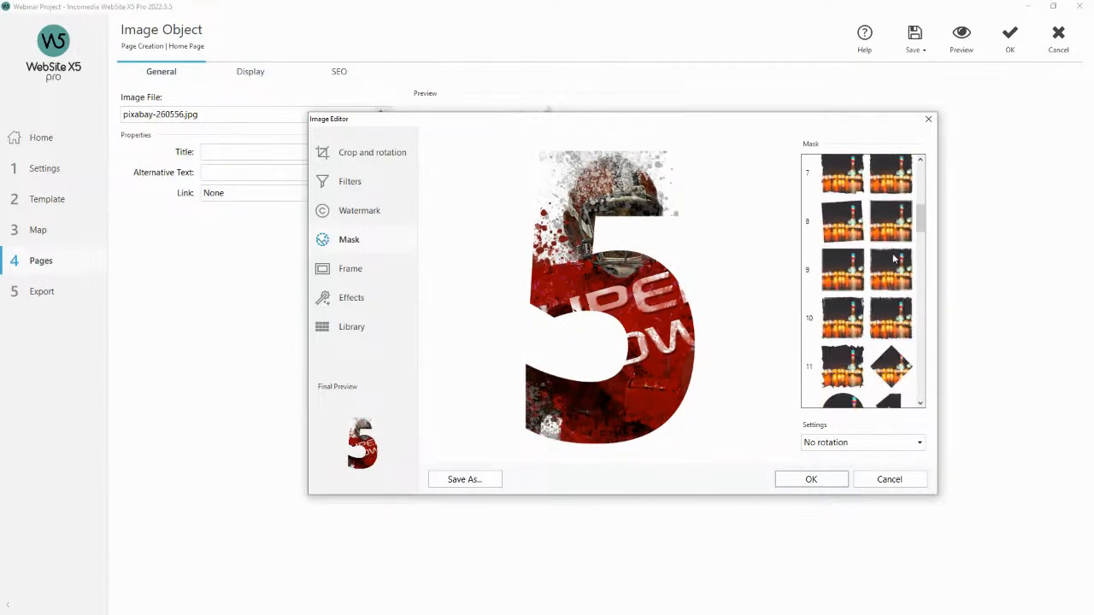
Apply the second mask in row 9 to the image and confirm the image editor and image object.
left_click(895, 270)
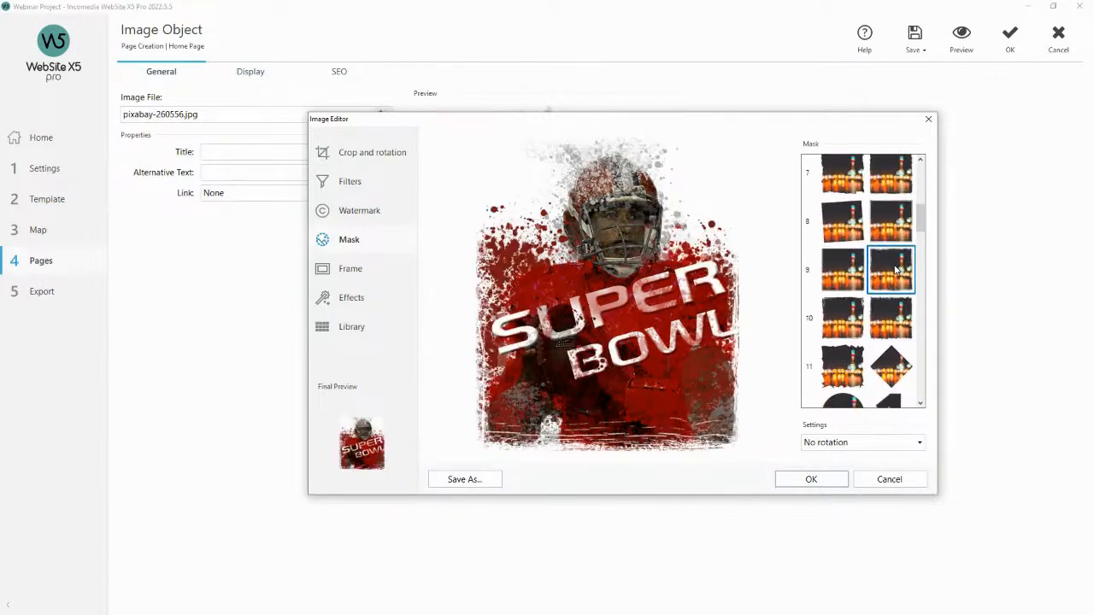
scroll(880, 267, "up", 4)
scroll(880, 267, "up", 3)
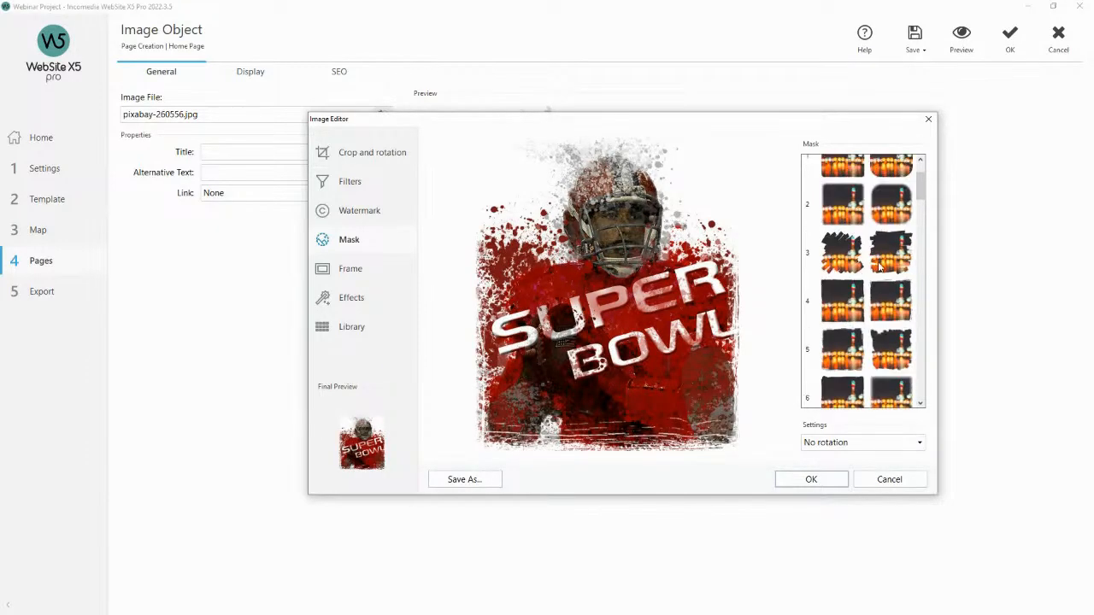
scroll(888, 359, "down", 1)
left_click(831, 479)
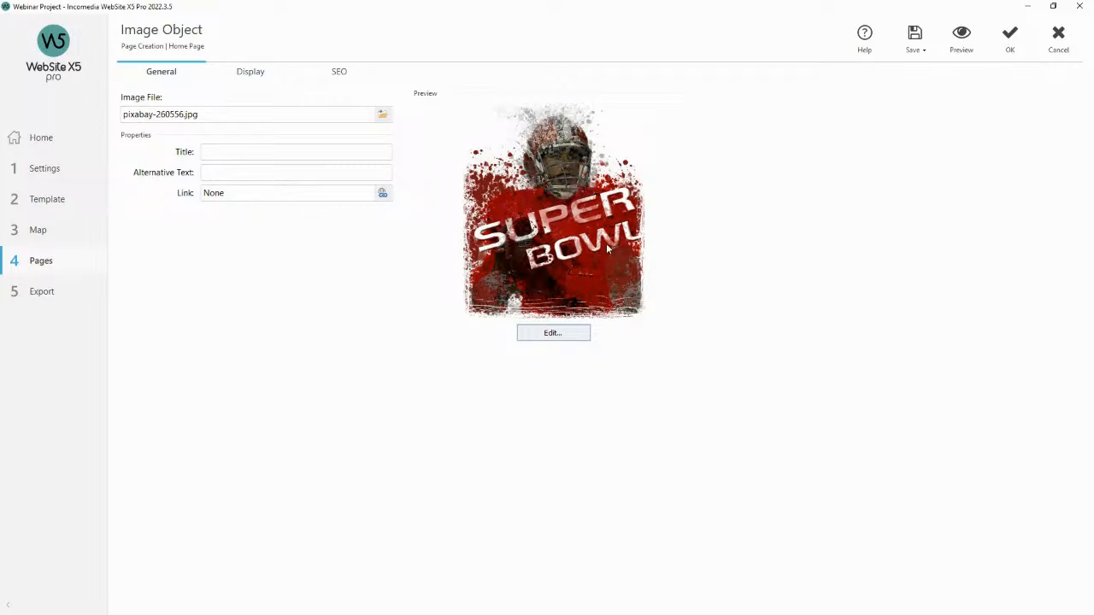
left_click(1009, 38)
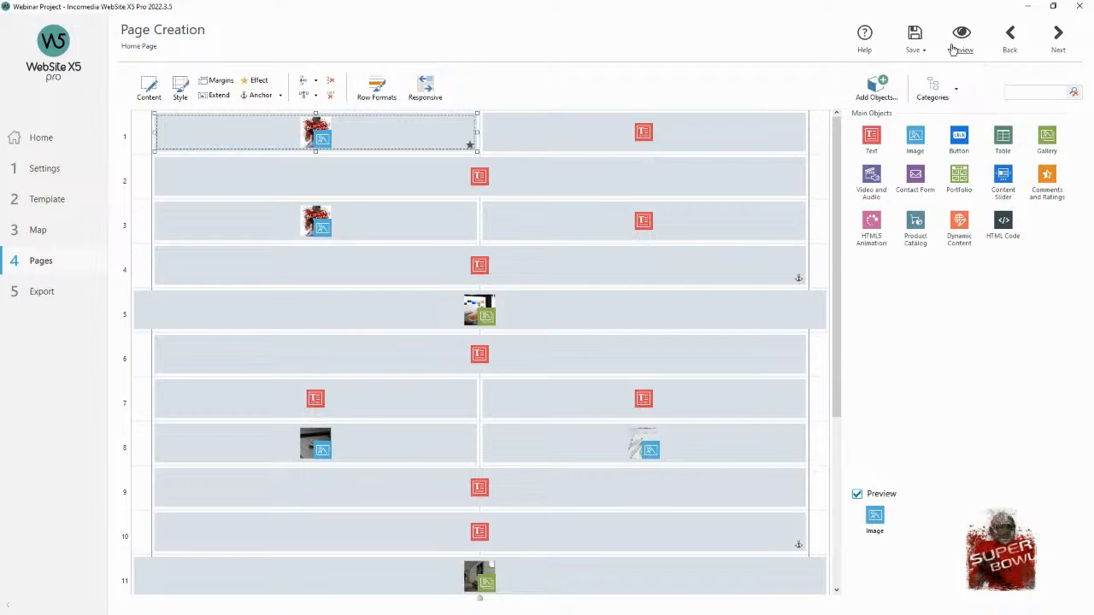
Preview the home page to check the masked image.
left_click(959, 38)
scroll(622, 181, "down", 2)
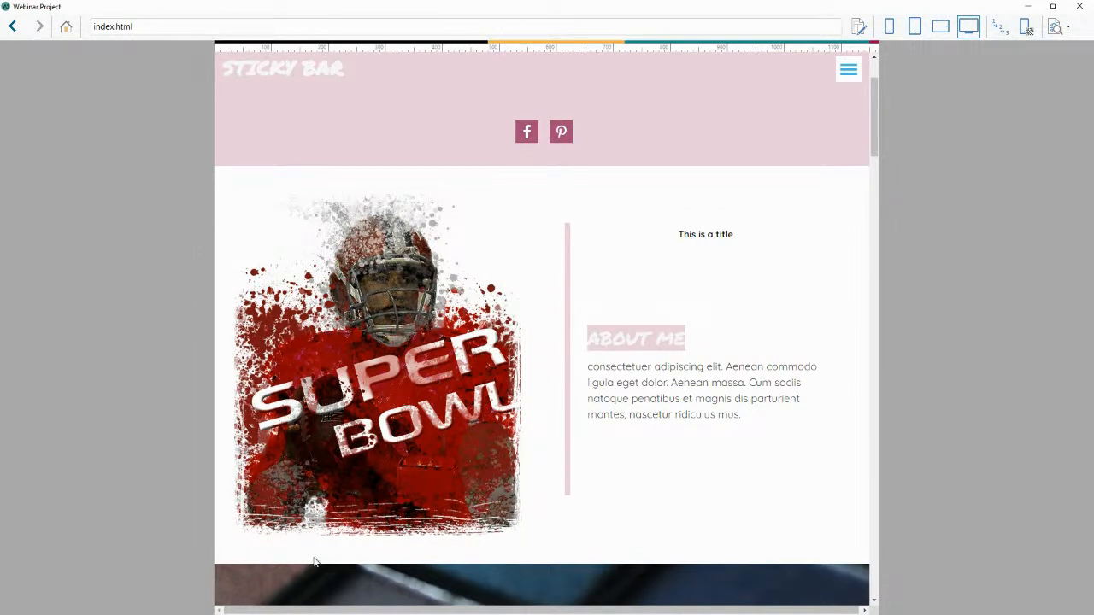
left_click(1077, 6)
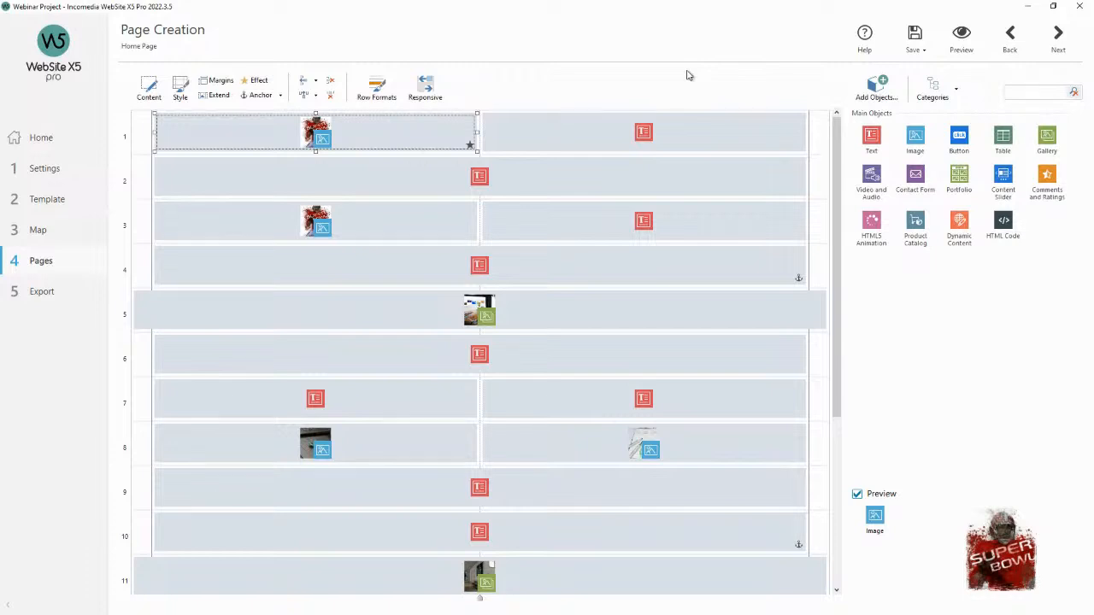
Preview the page at the tablet and smartphone resolutions and scroll through the image and About Me sections.
left_click(957, 51)
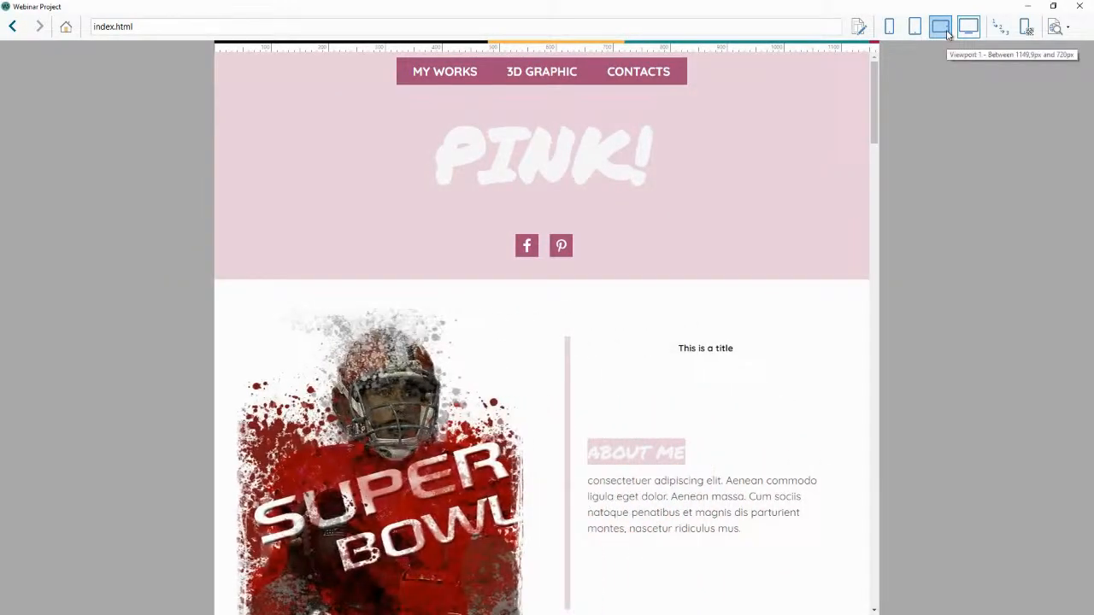
left_click(947, 34)
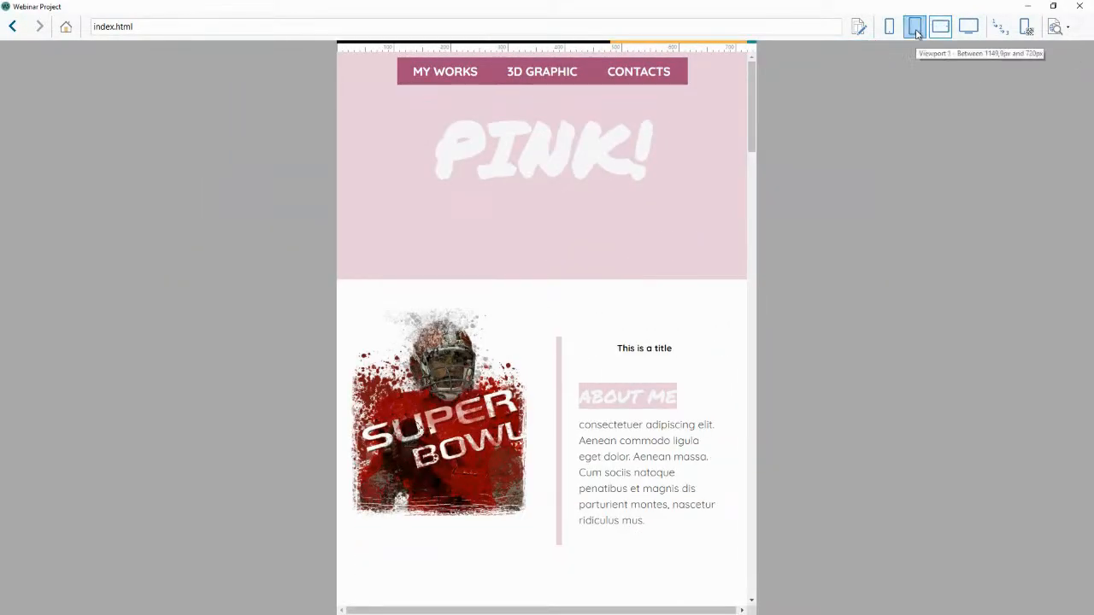
left_click(914, 28)
left_click(889, 28)
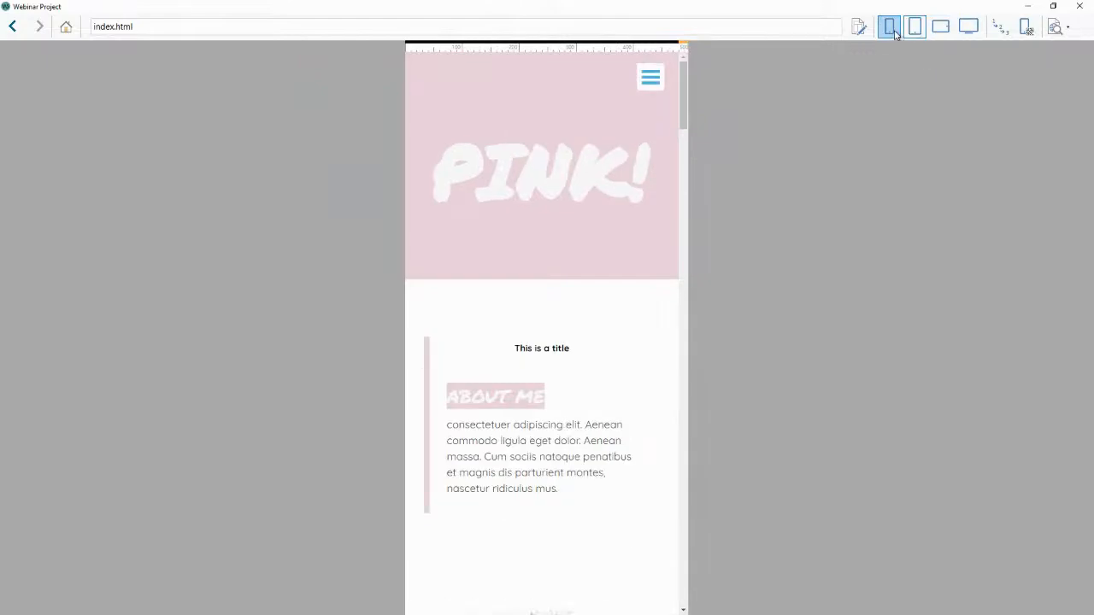
scroll(598, 299, "down", 1)
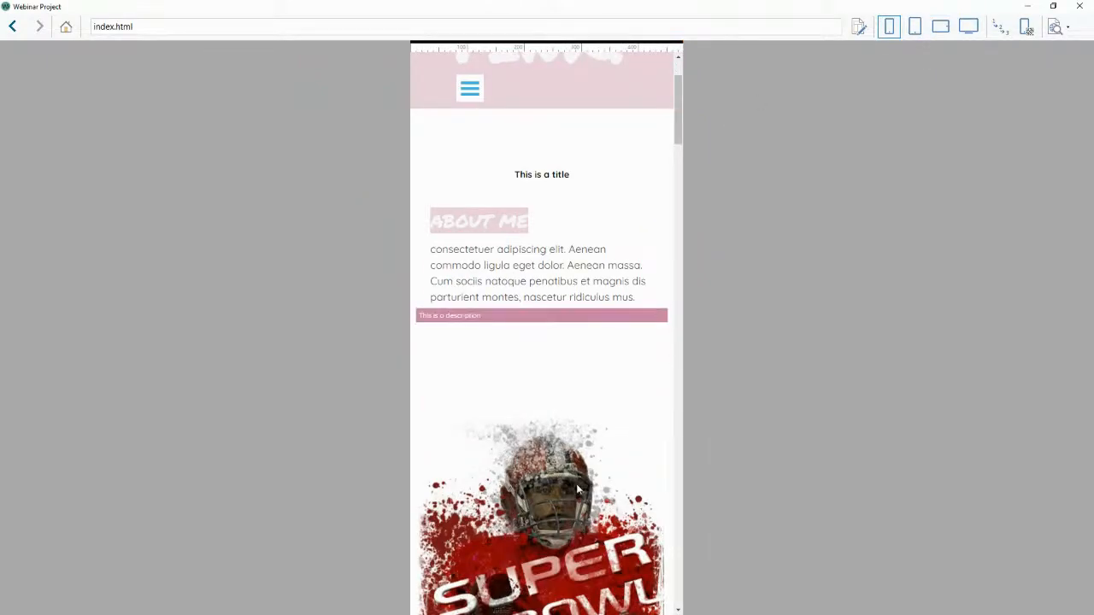
scroll(568, 394, "down", 2)
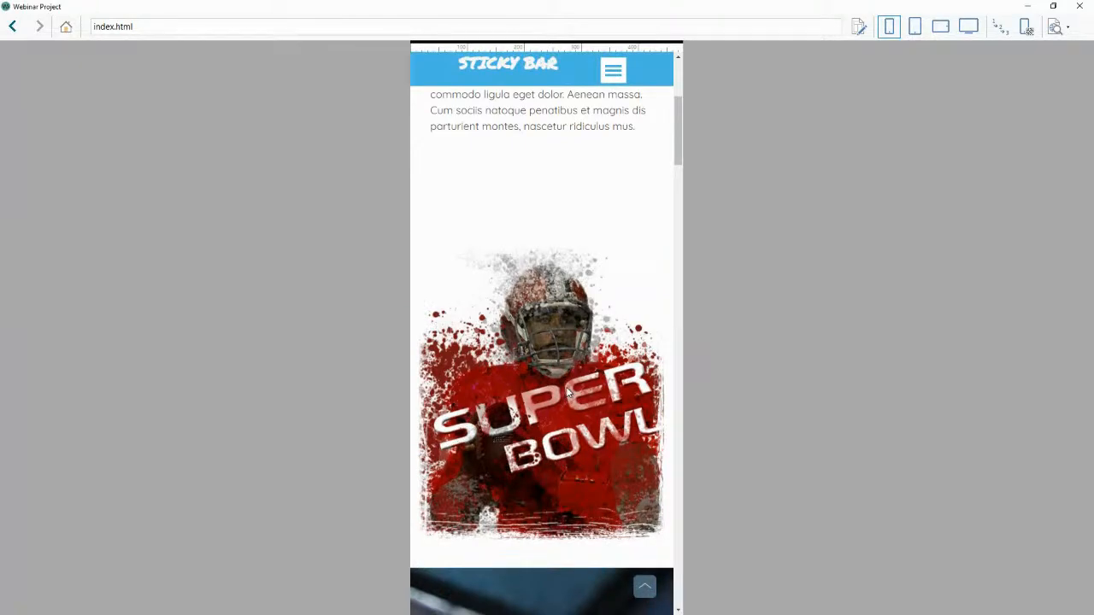
scroll(566, 391, "up", 3)
left_click(940, 26)
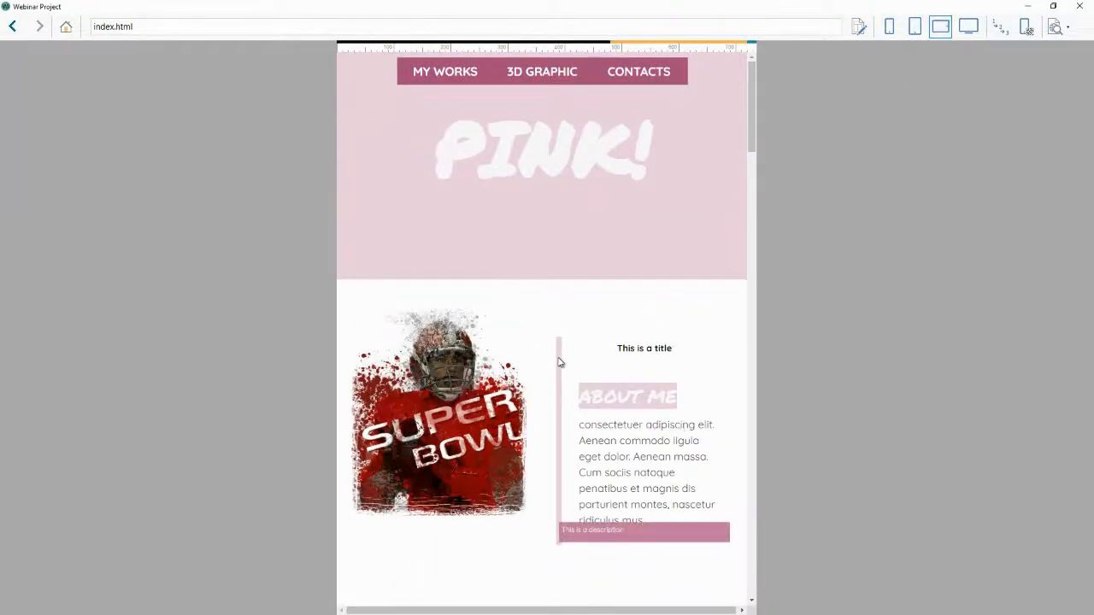
left_click(915, 27)
left_click(889, 28)
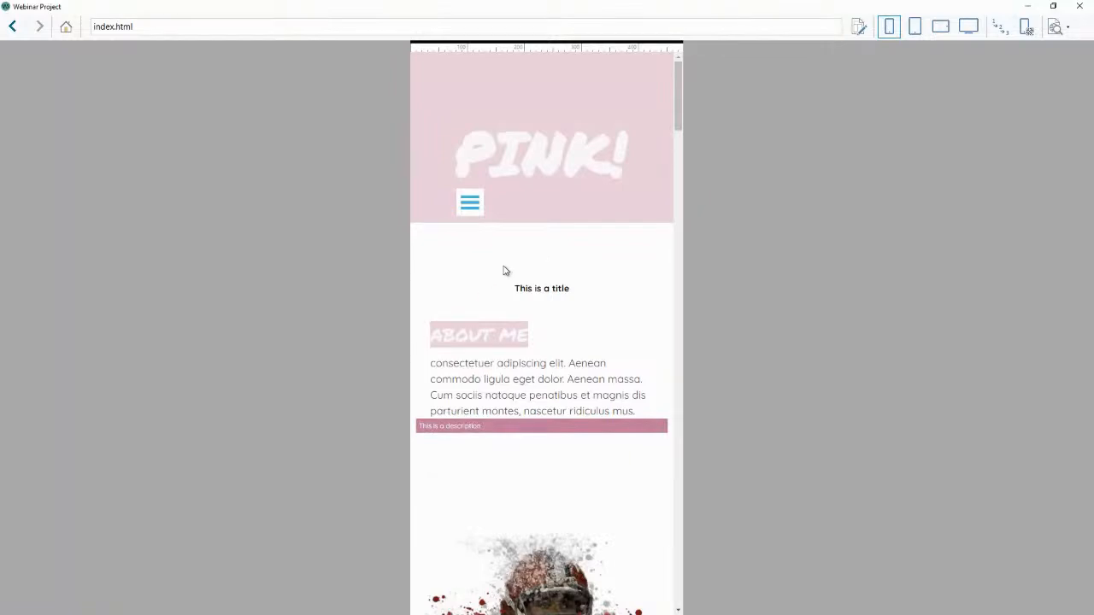
scroll(581, 294, "down", 2)
scroll(581, 295, "down", 1)
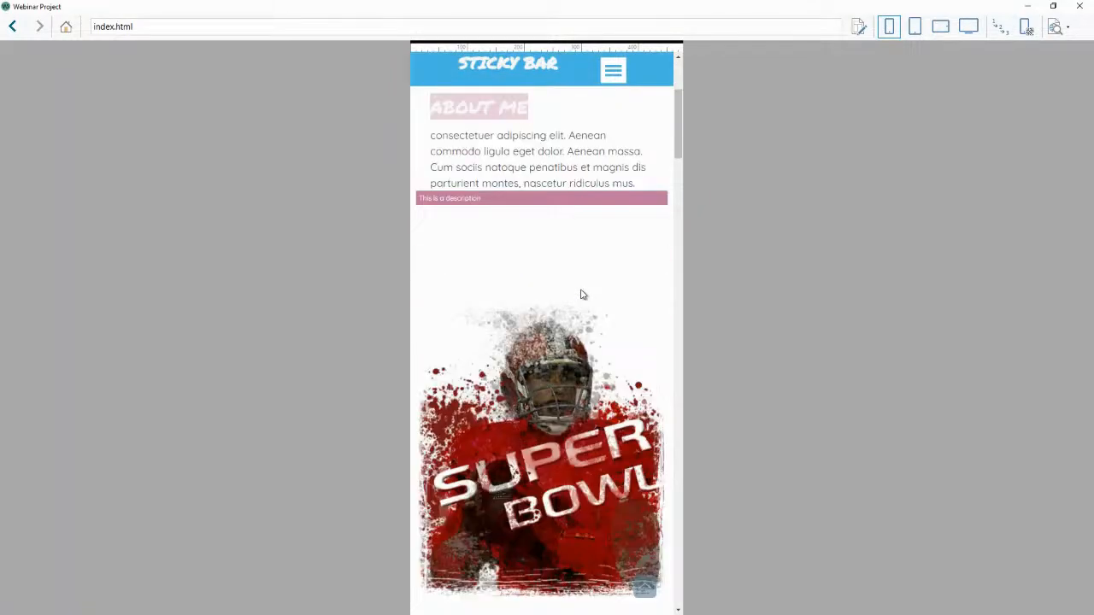
scroll(581, 295, "down", 2)
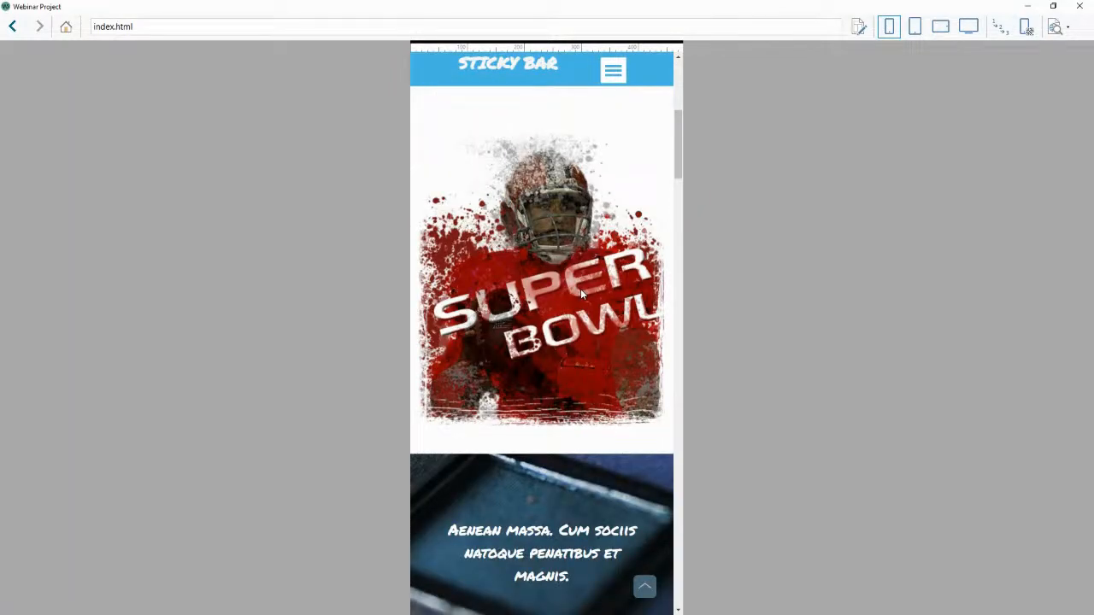
scroll(581, 295, "up", 3)
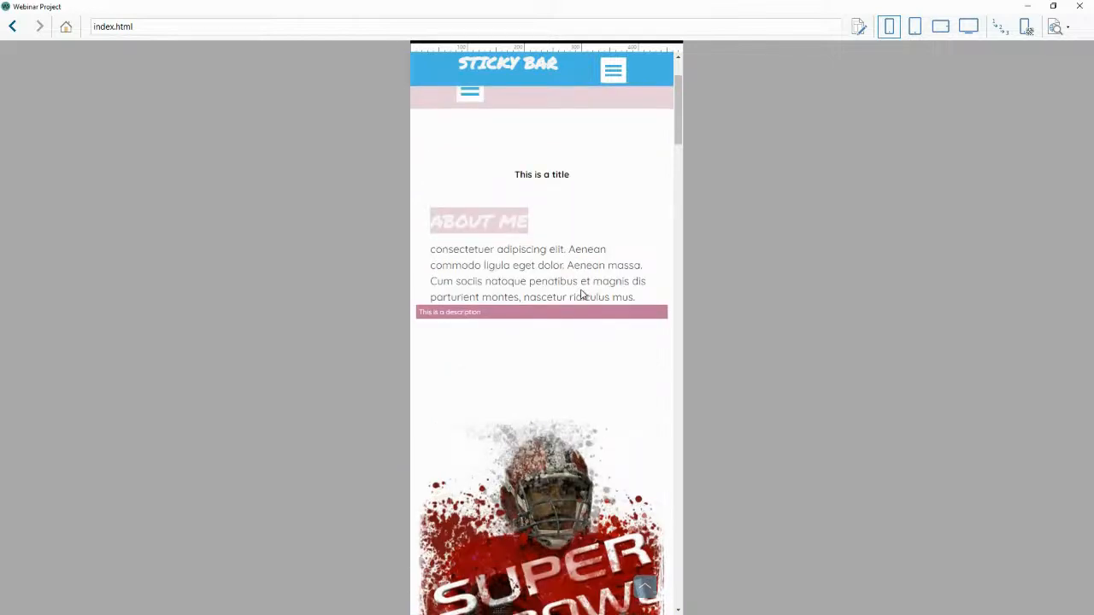
scroll(581, 295, "up", 2)
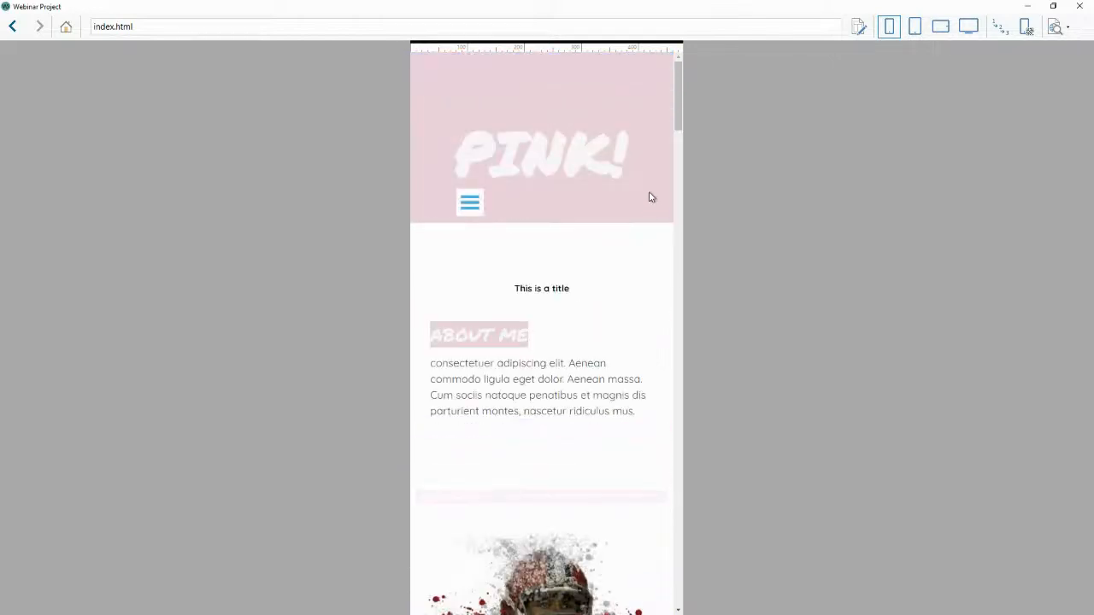
left_click(889, 26)
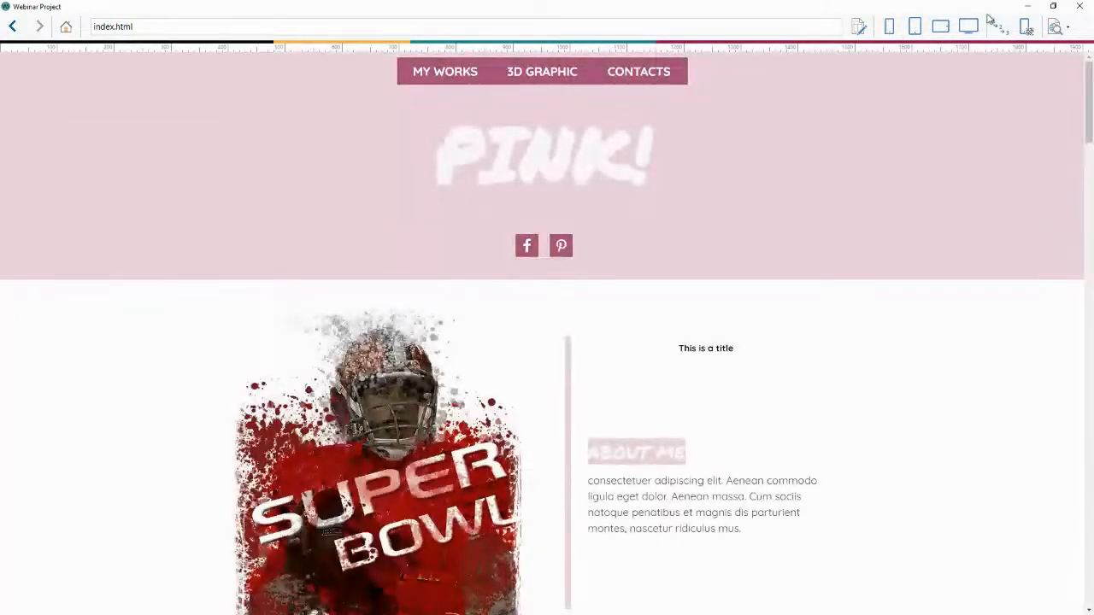
left_click(1077, 7)
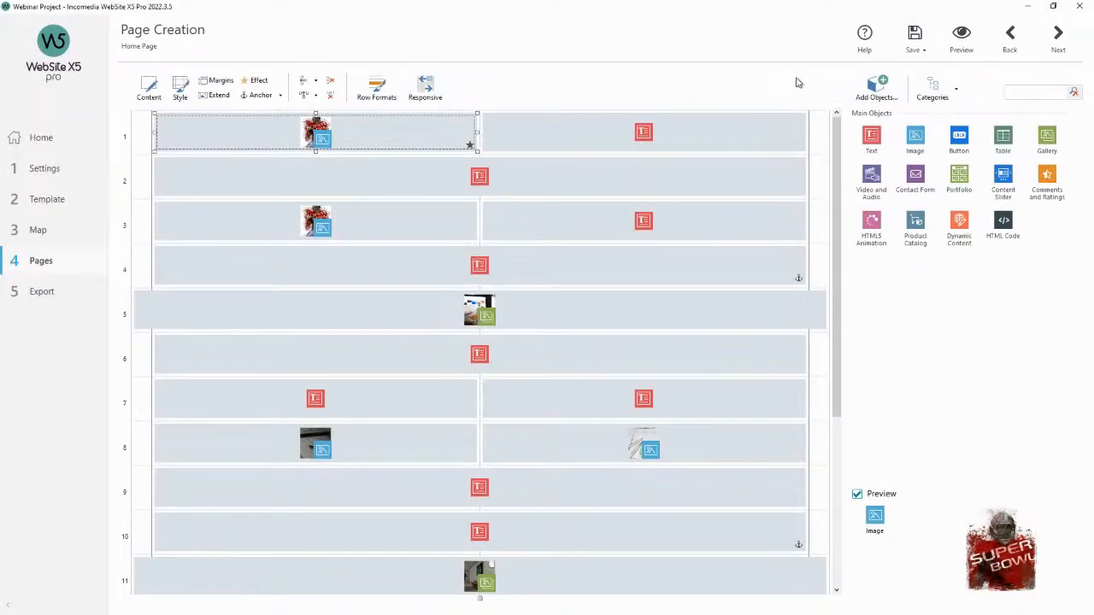